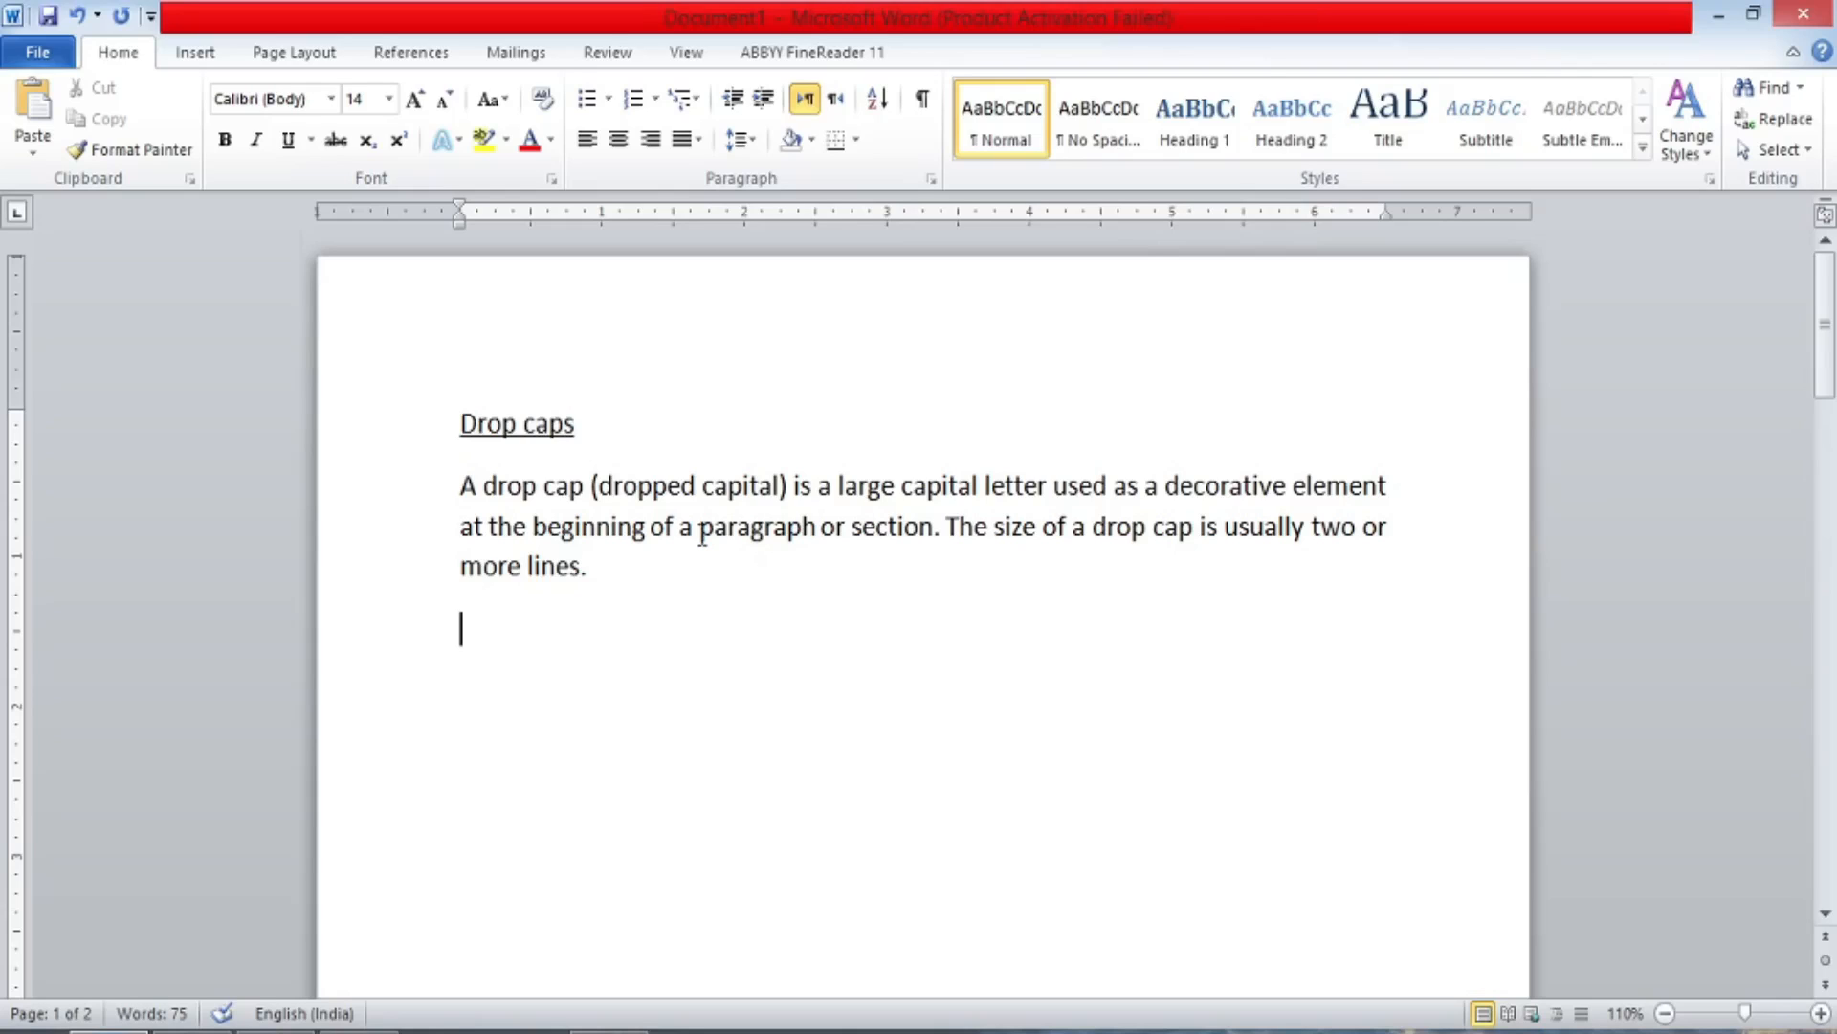
Apply a Dropped drop cap to the opening letter of the paragraph below the "Drop caps" heading.
{"action": "left_click", "coordinate": [678, 523]}
{"action": "left_click", "coordinate": [619, 524]}
{"action": "left_click", "coordinate": [510, 485]}
{"action": "left_click", "coordinate": [196, 60]}
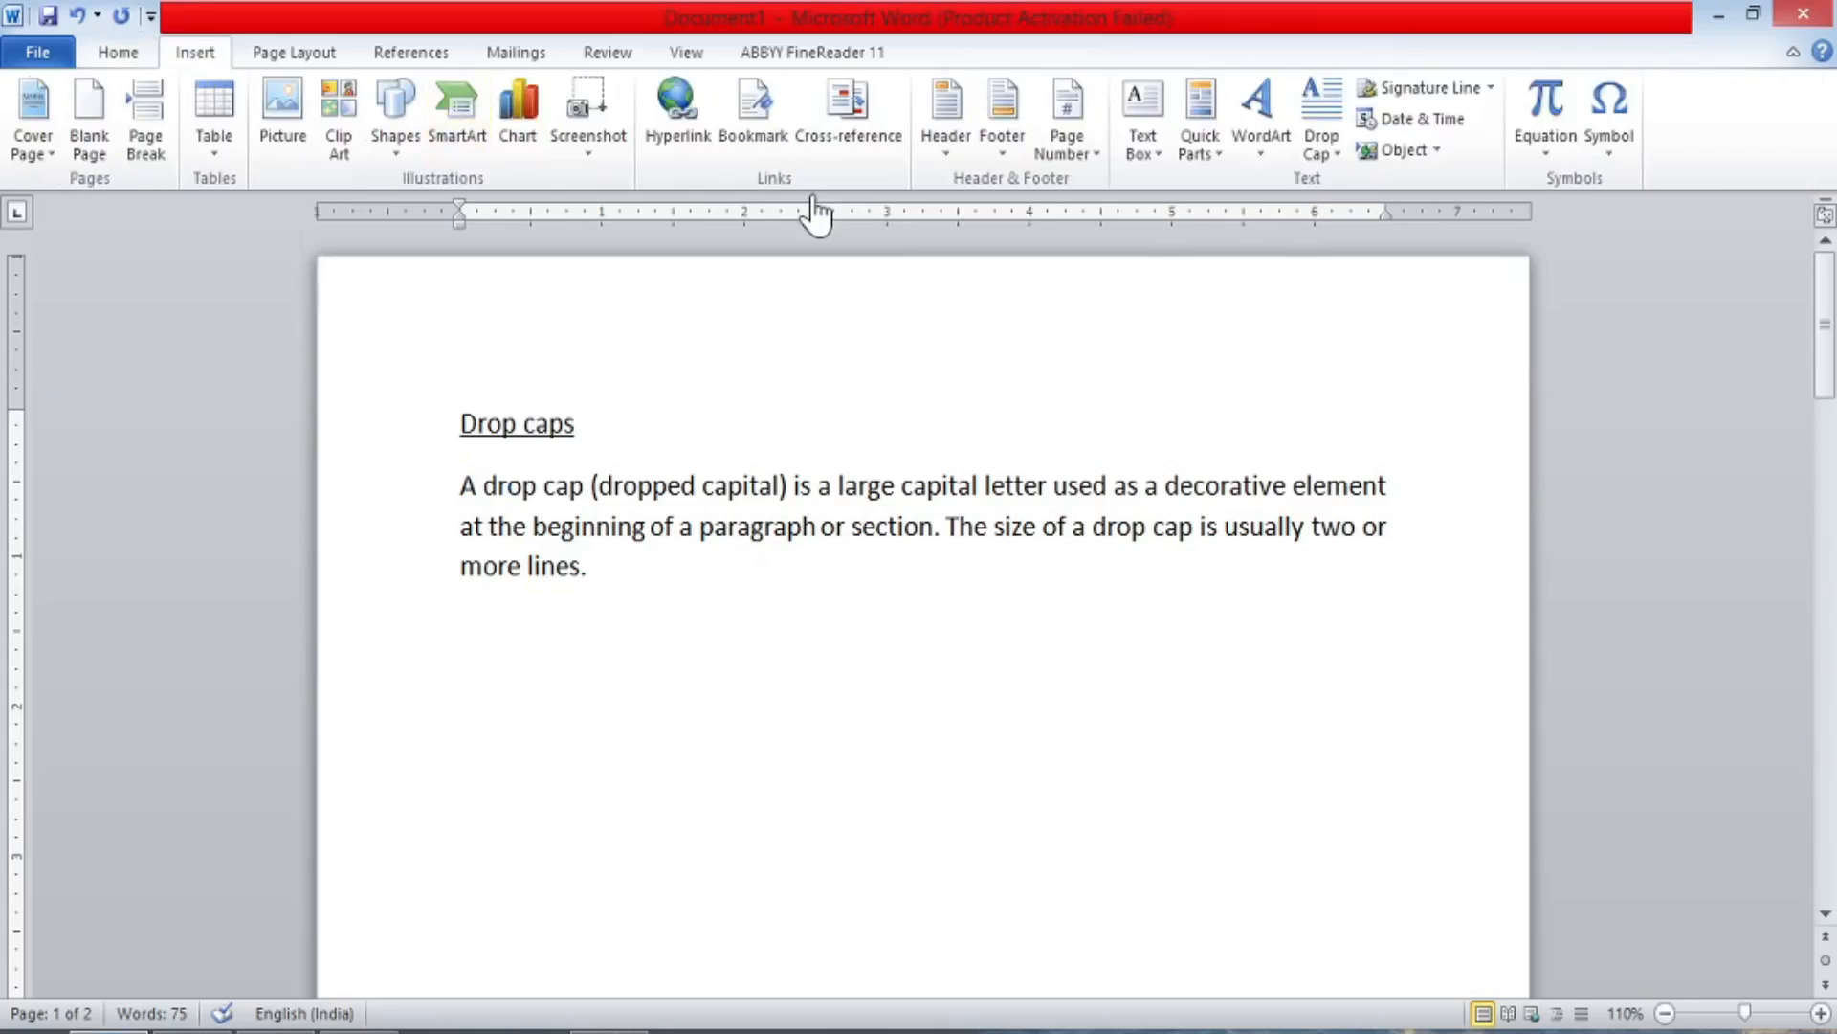
{"action": "left_click", "coordinate": [1322, 143]}
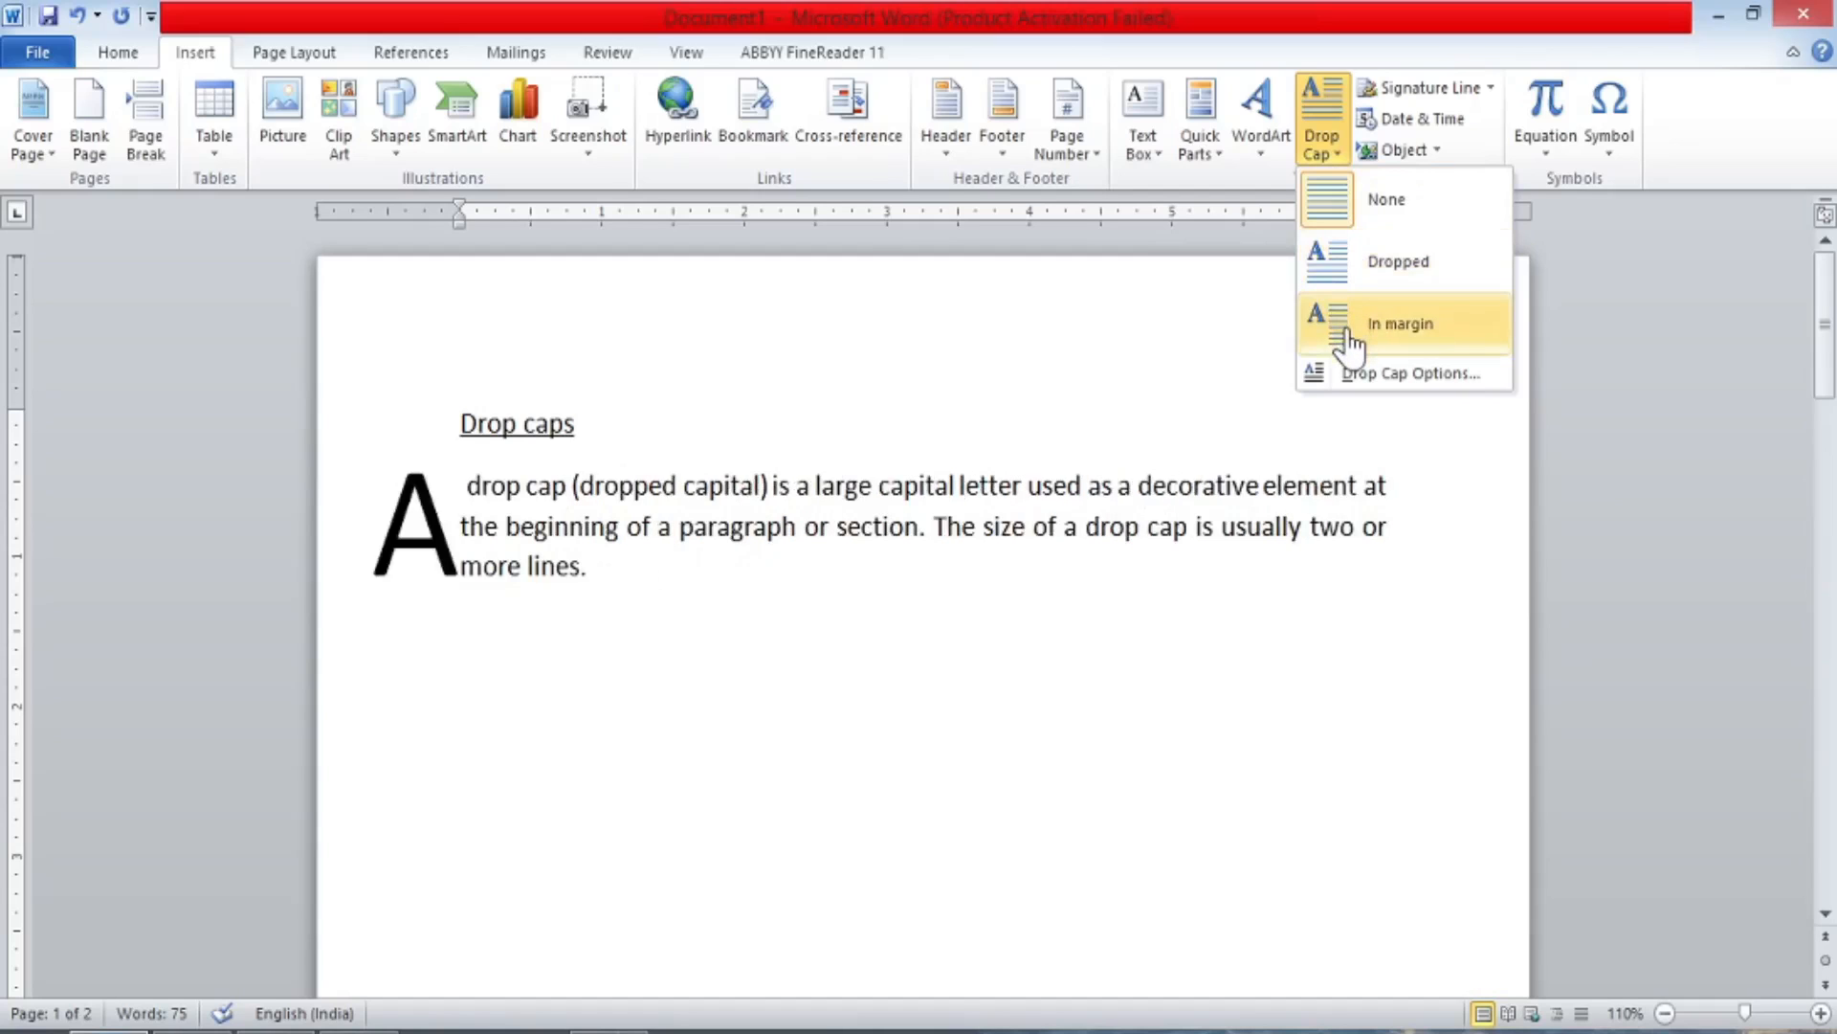
{"action": "left_click", "coordinate": [1351, 273]}
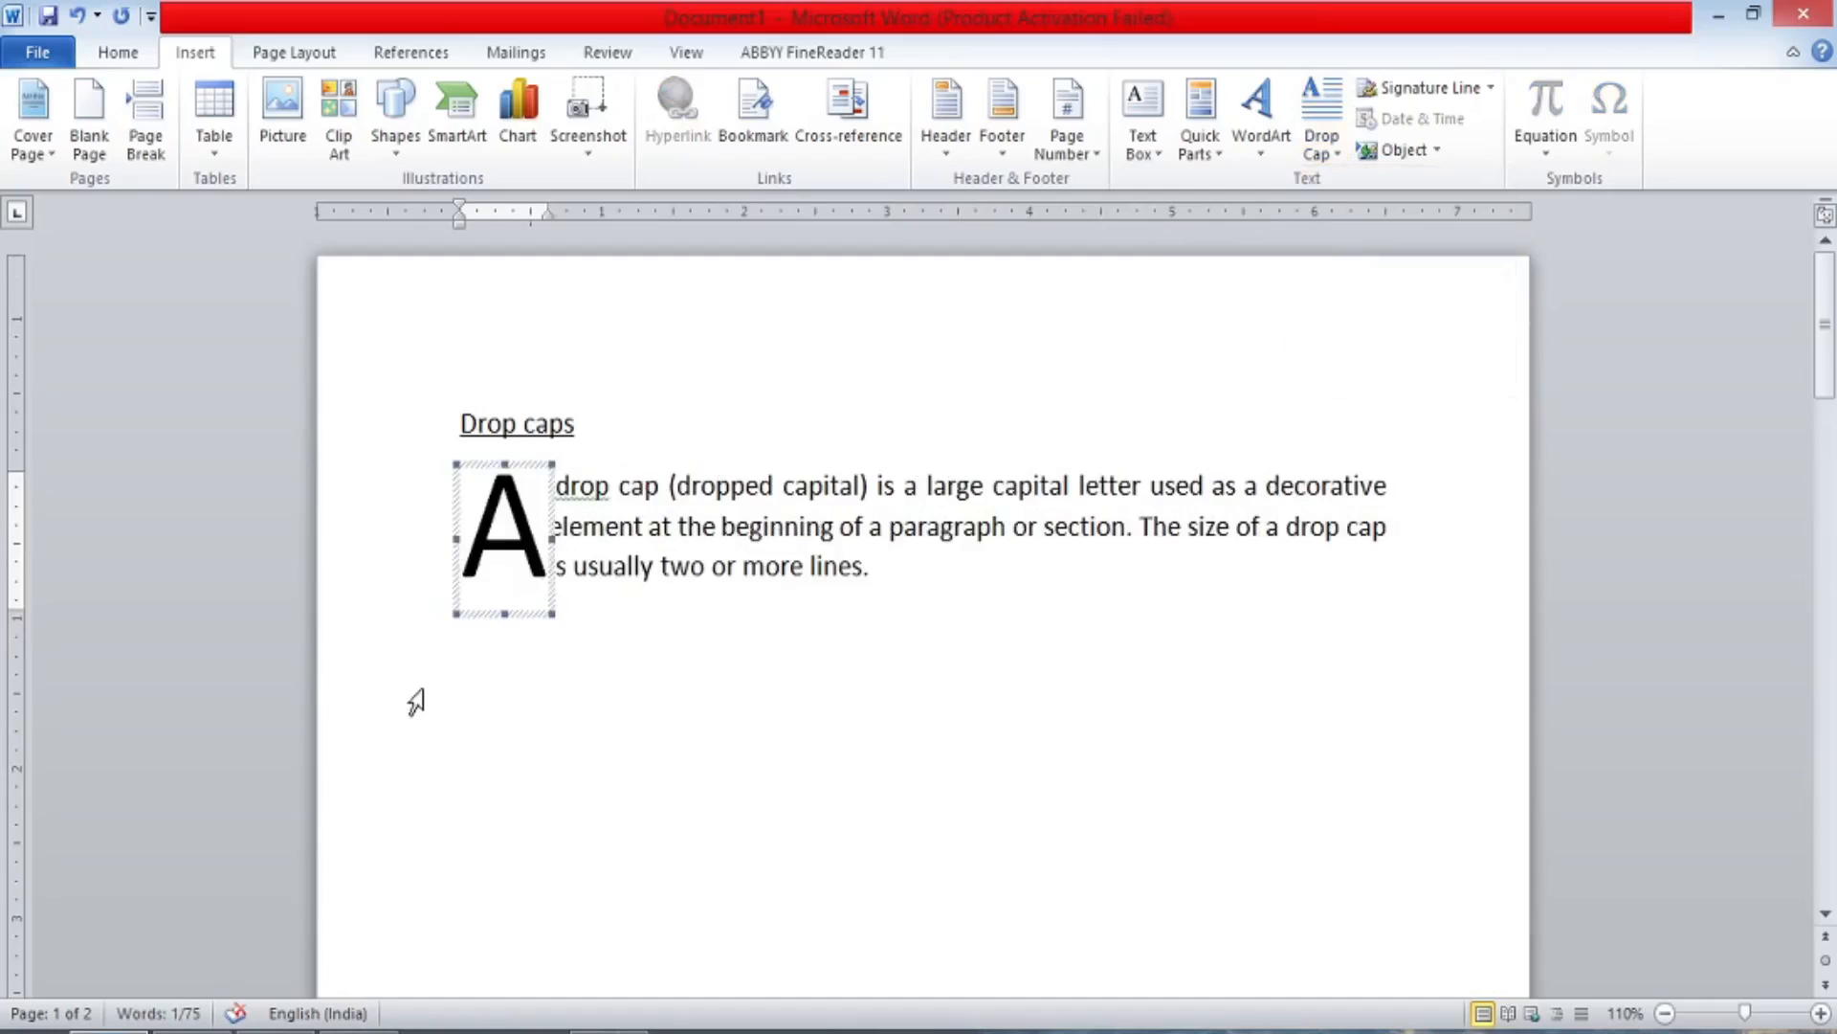
Set the paragraph's drop cap position to In margin through the drop cap options.
{"action": "left_click", "coordinate": [798, 527]}
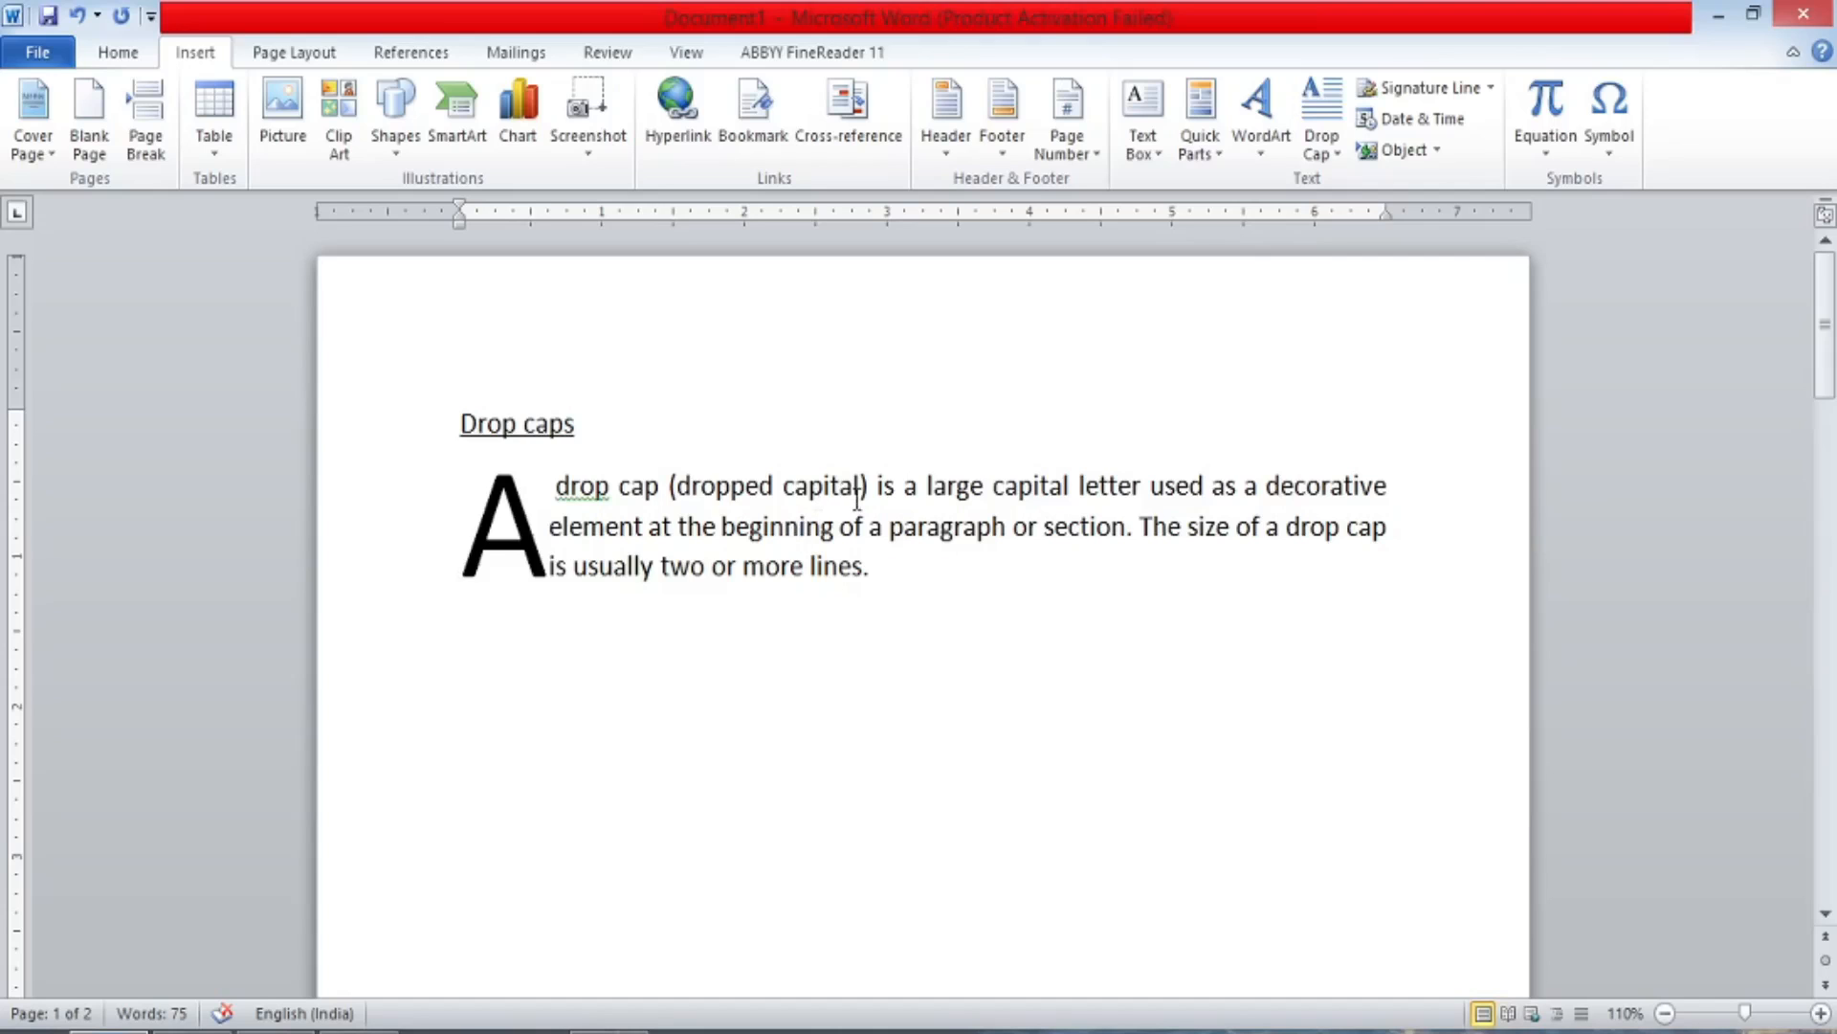
{"action": "left_click", "coordinate": [1338, 151]}
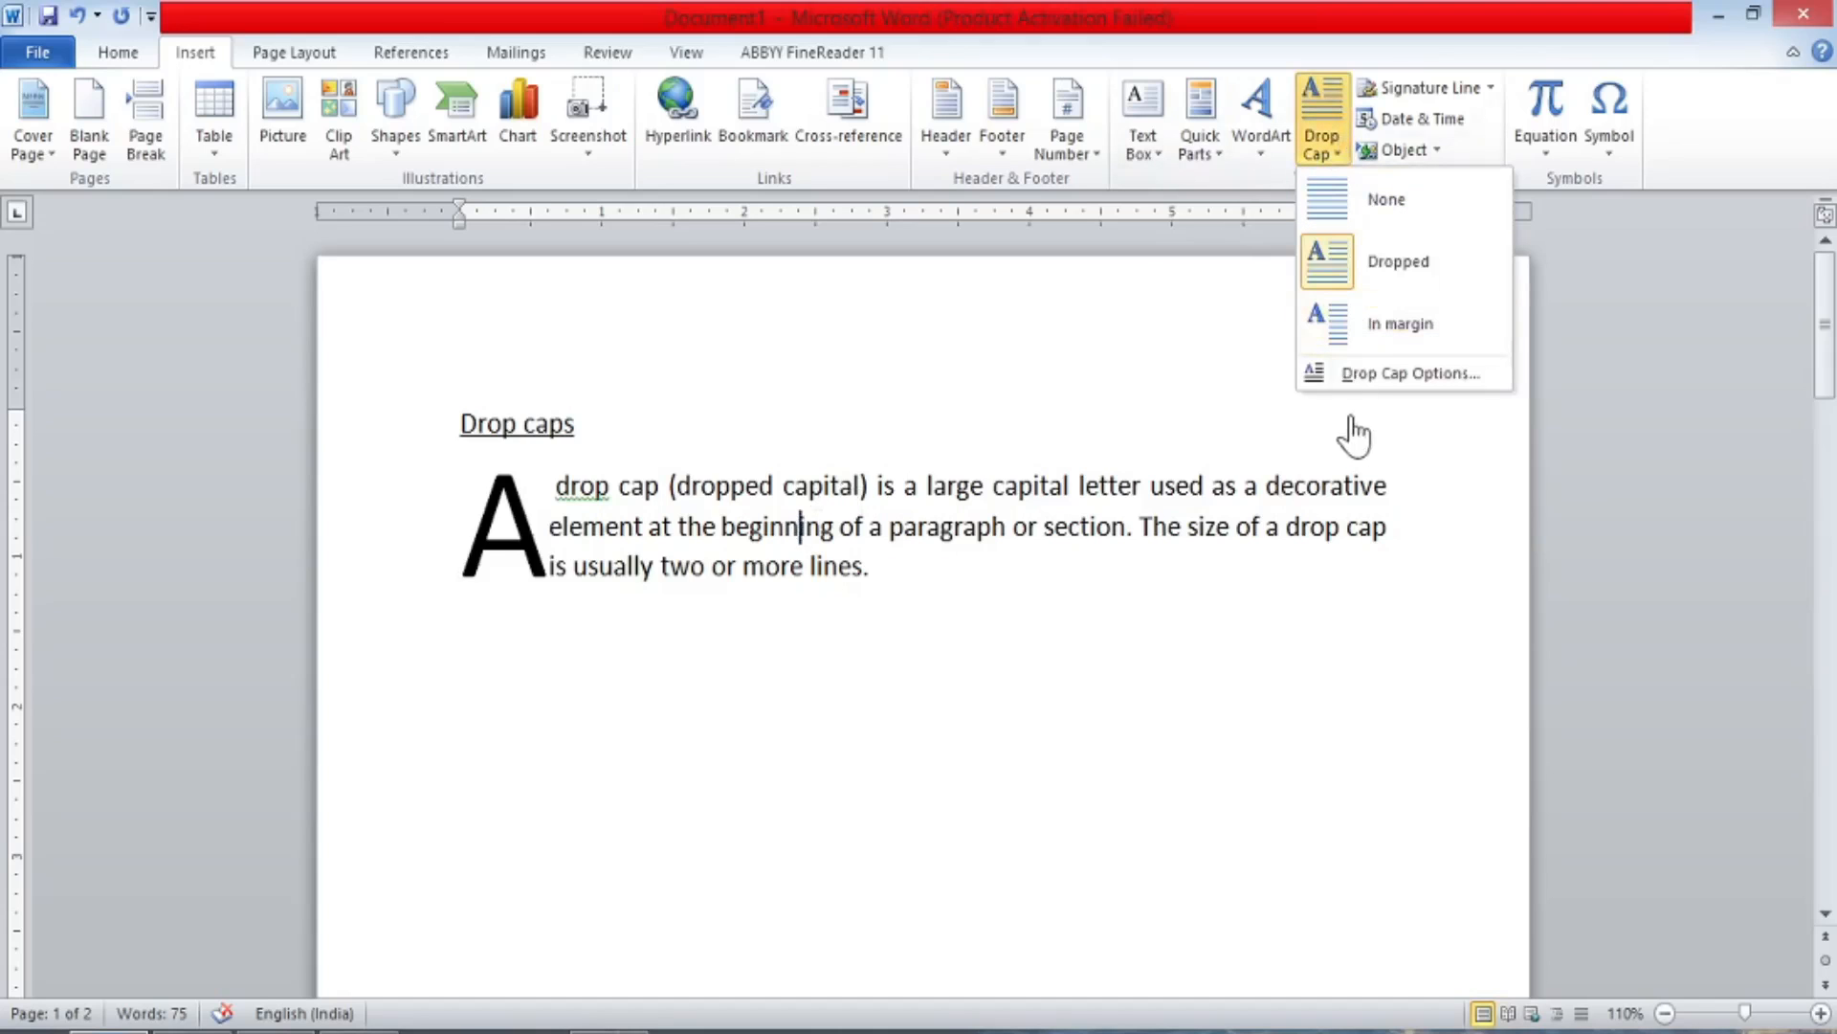
{"action": "left_click", "coordinate": [1373, 387]}
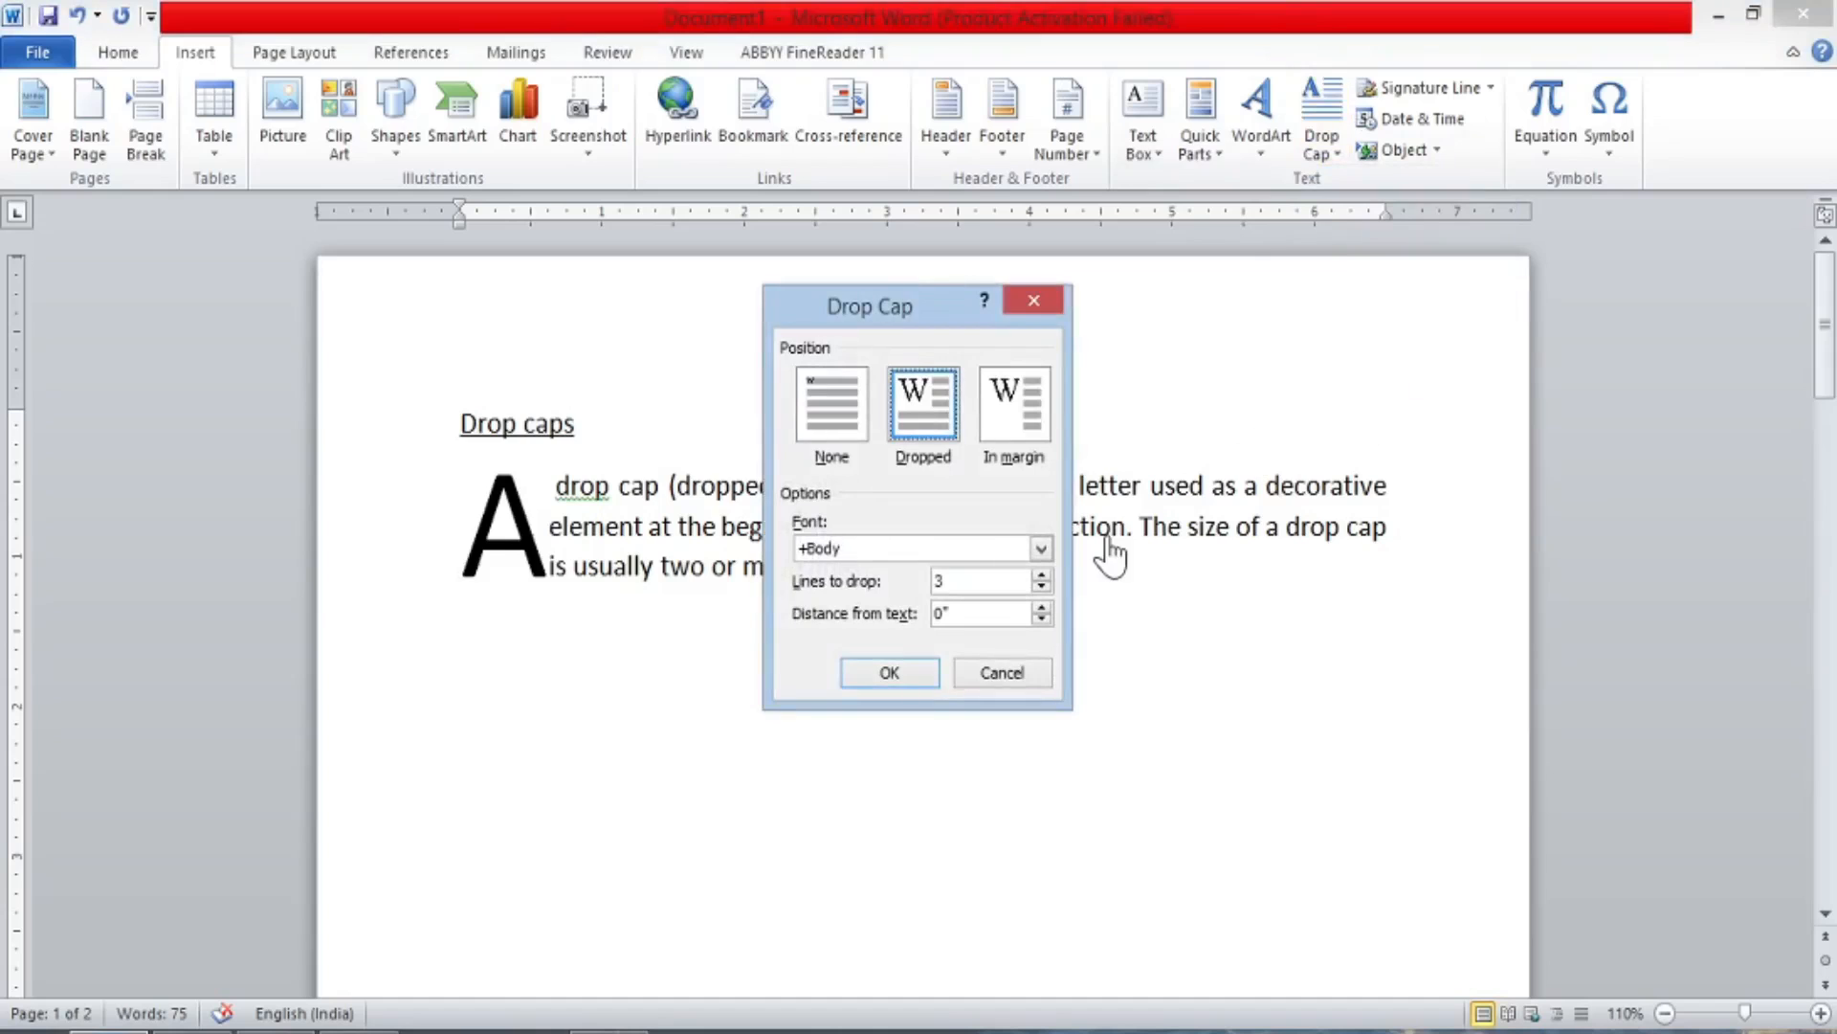
{"action": "left_click", "coordinate": [1040, 549]}
{"action": "left_click", "coordinate": [1041, 553]}
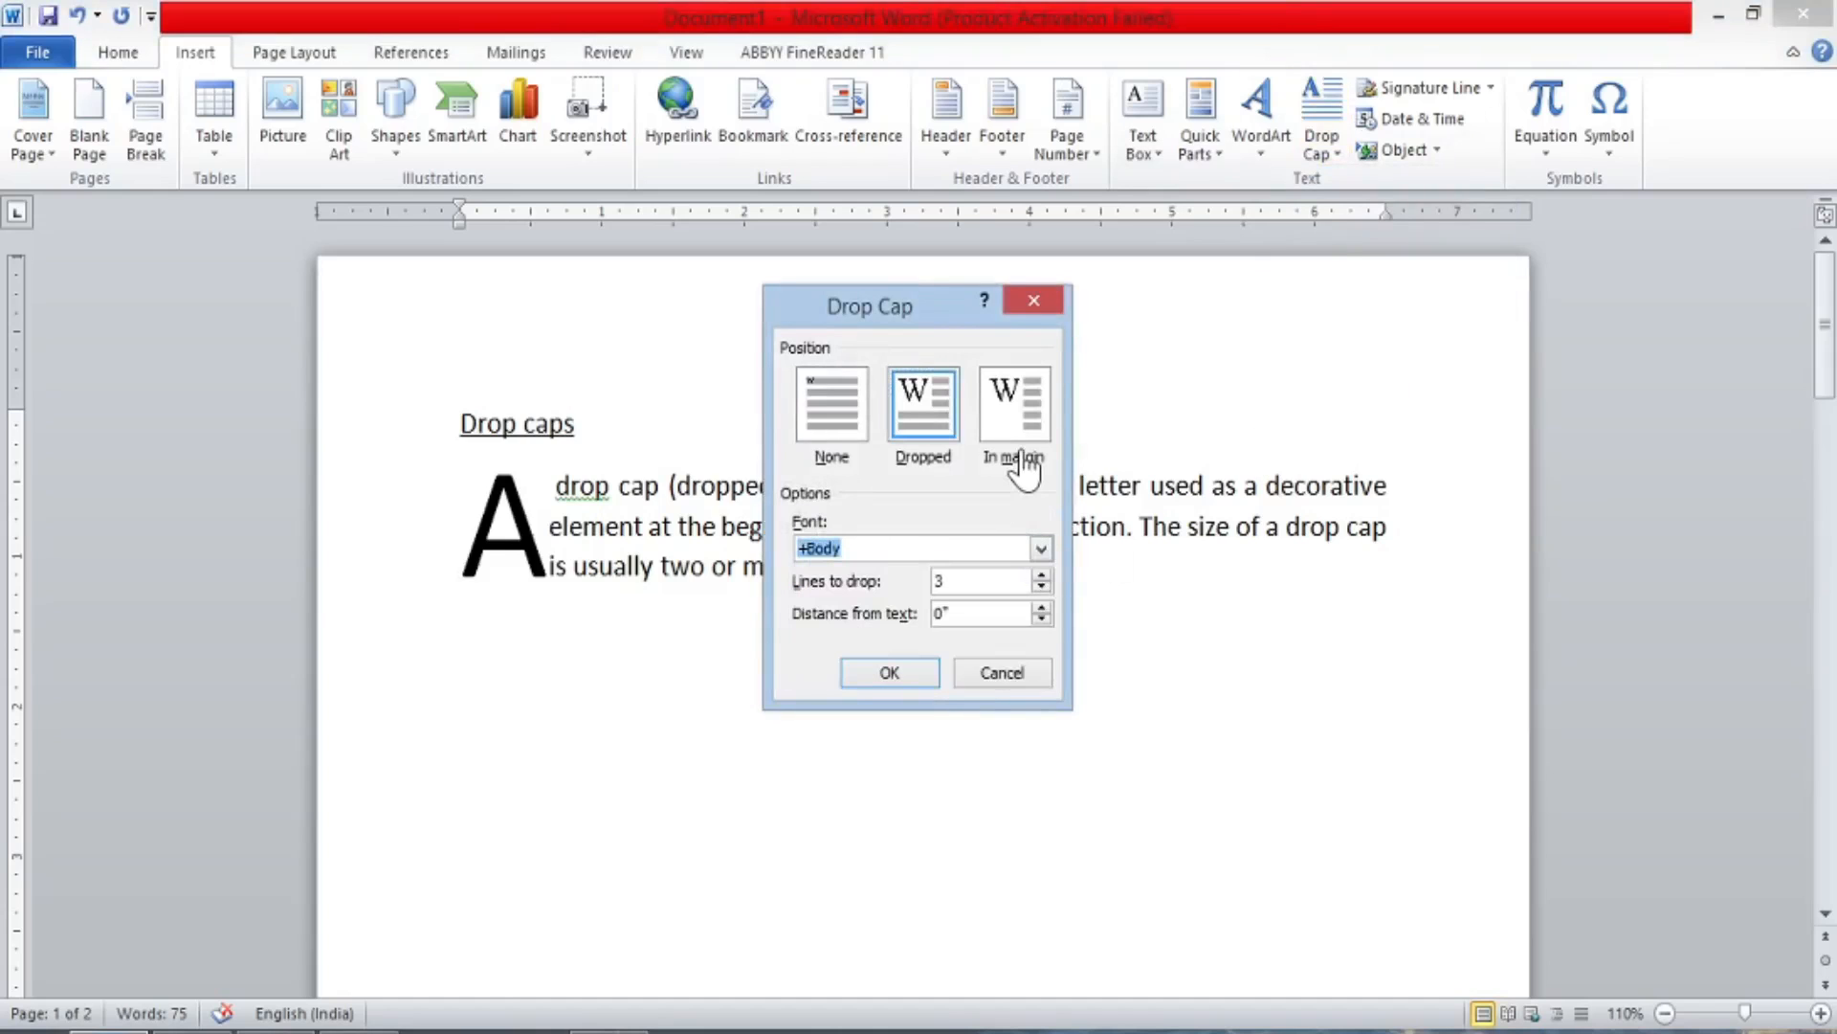
{"action": "left_click", "coordinate": [1016, 410]}
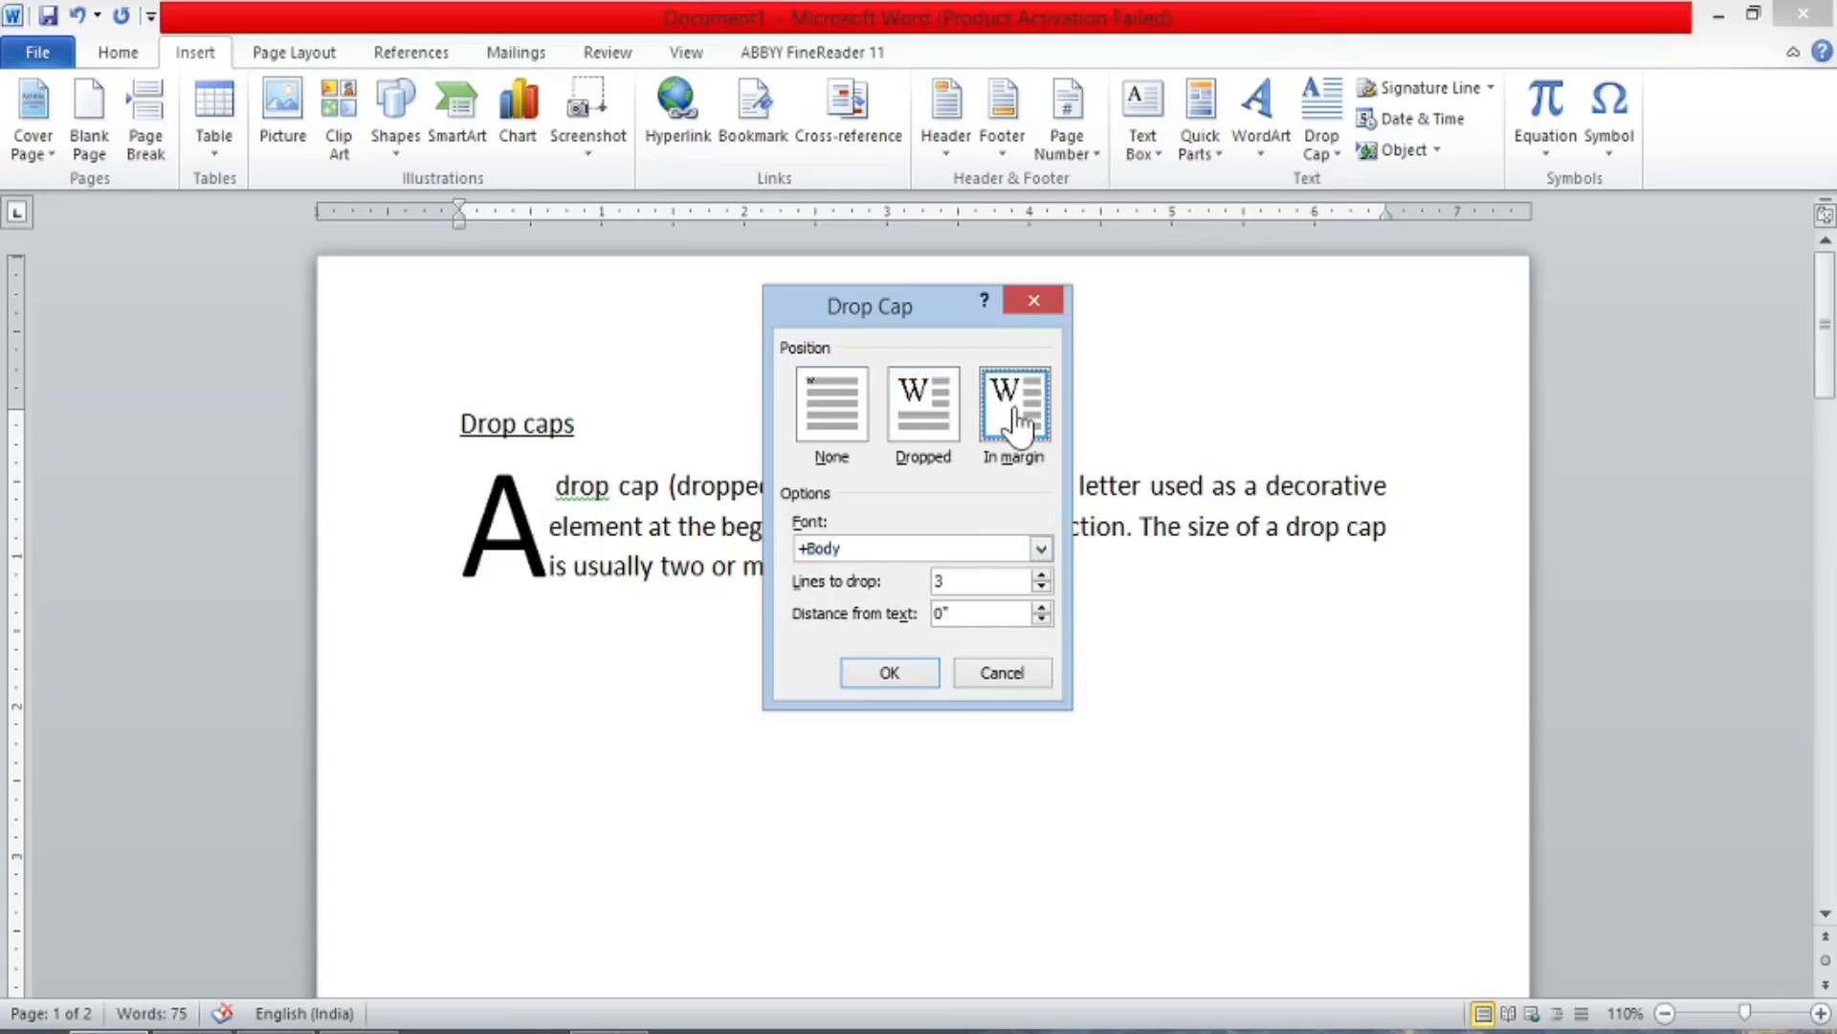
{"action": "left_click", "coordinate": [957, 582]}
{"action": "left_click", "coordinate": [964, 612]}
{"action": "left_click", "coordinate": [871, 681]}
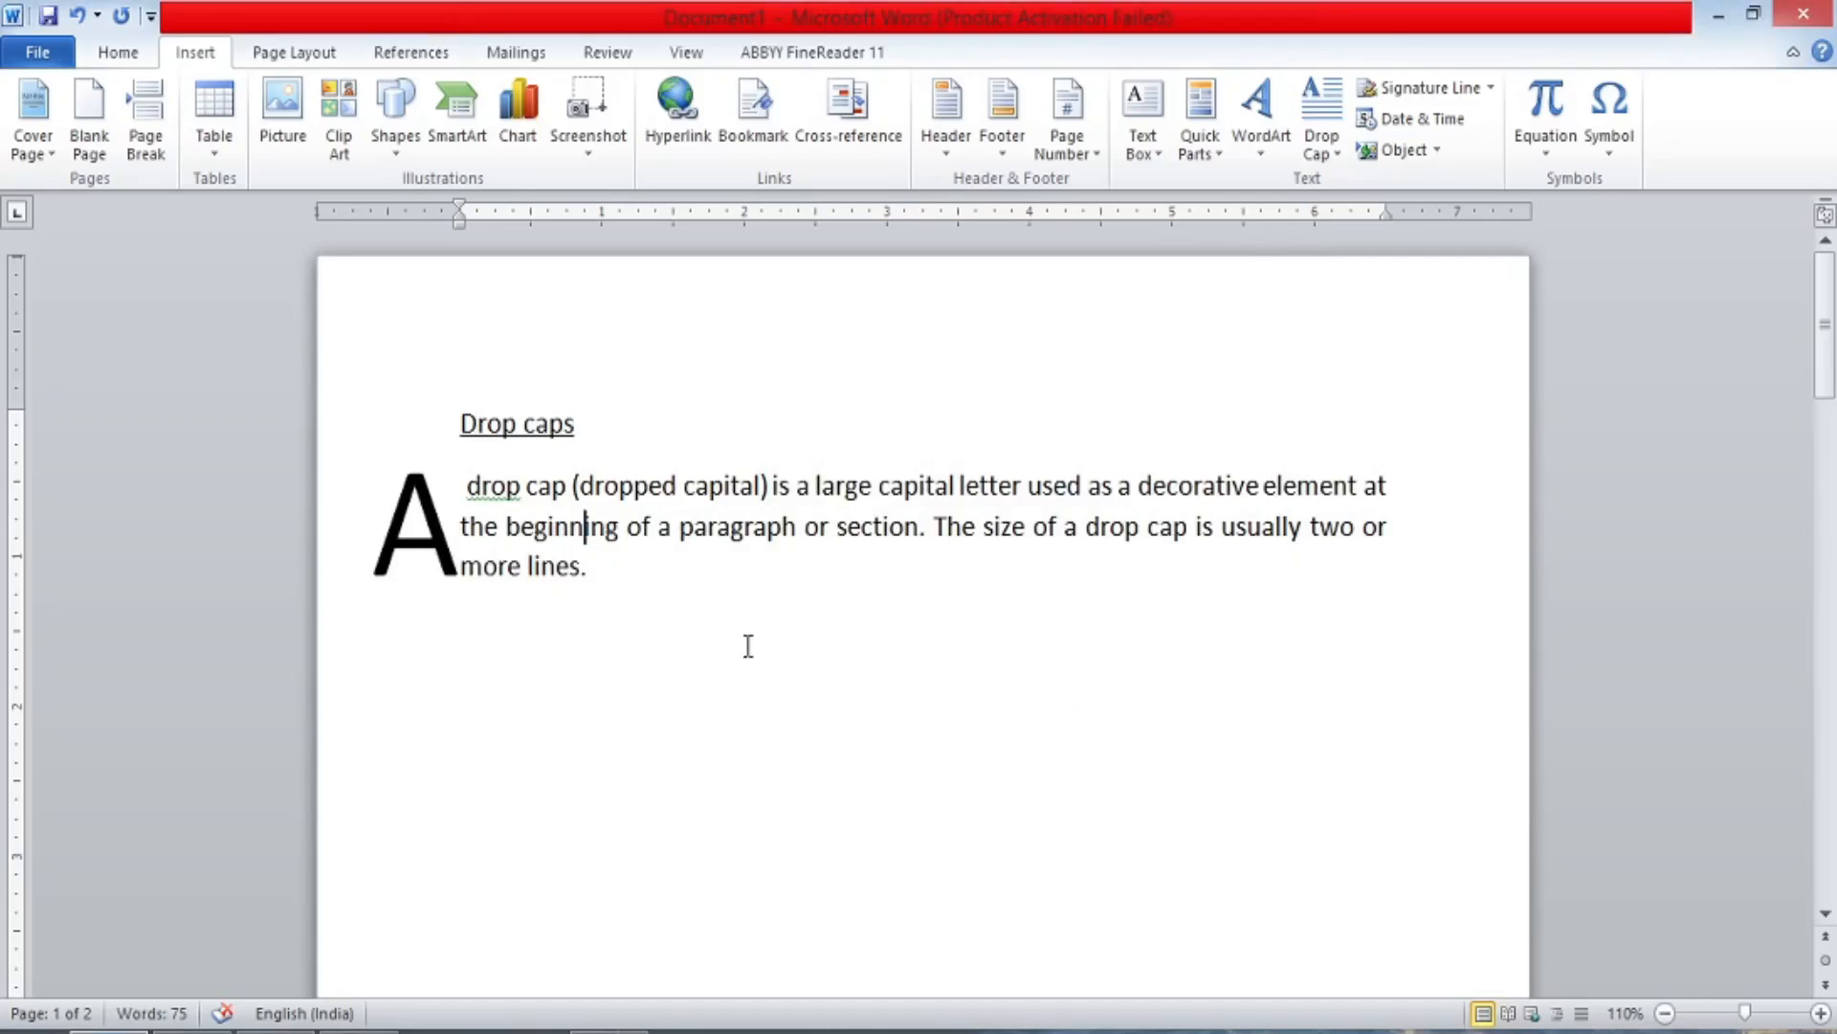
Add an arrowhead bullet to the "Sporting Equipment" line in the plain list.
{"action": "left_click", "coordinate": [1814, 540]}
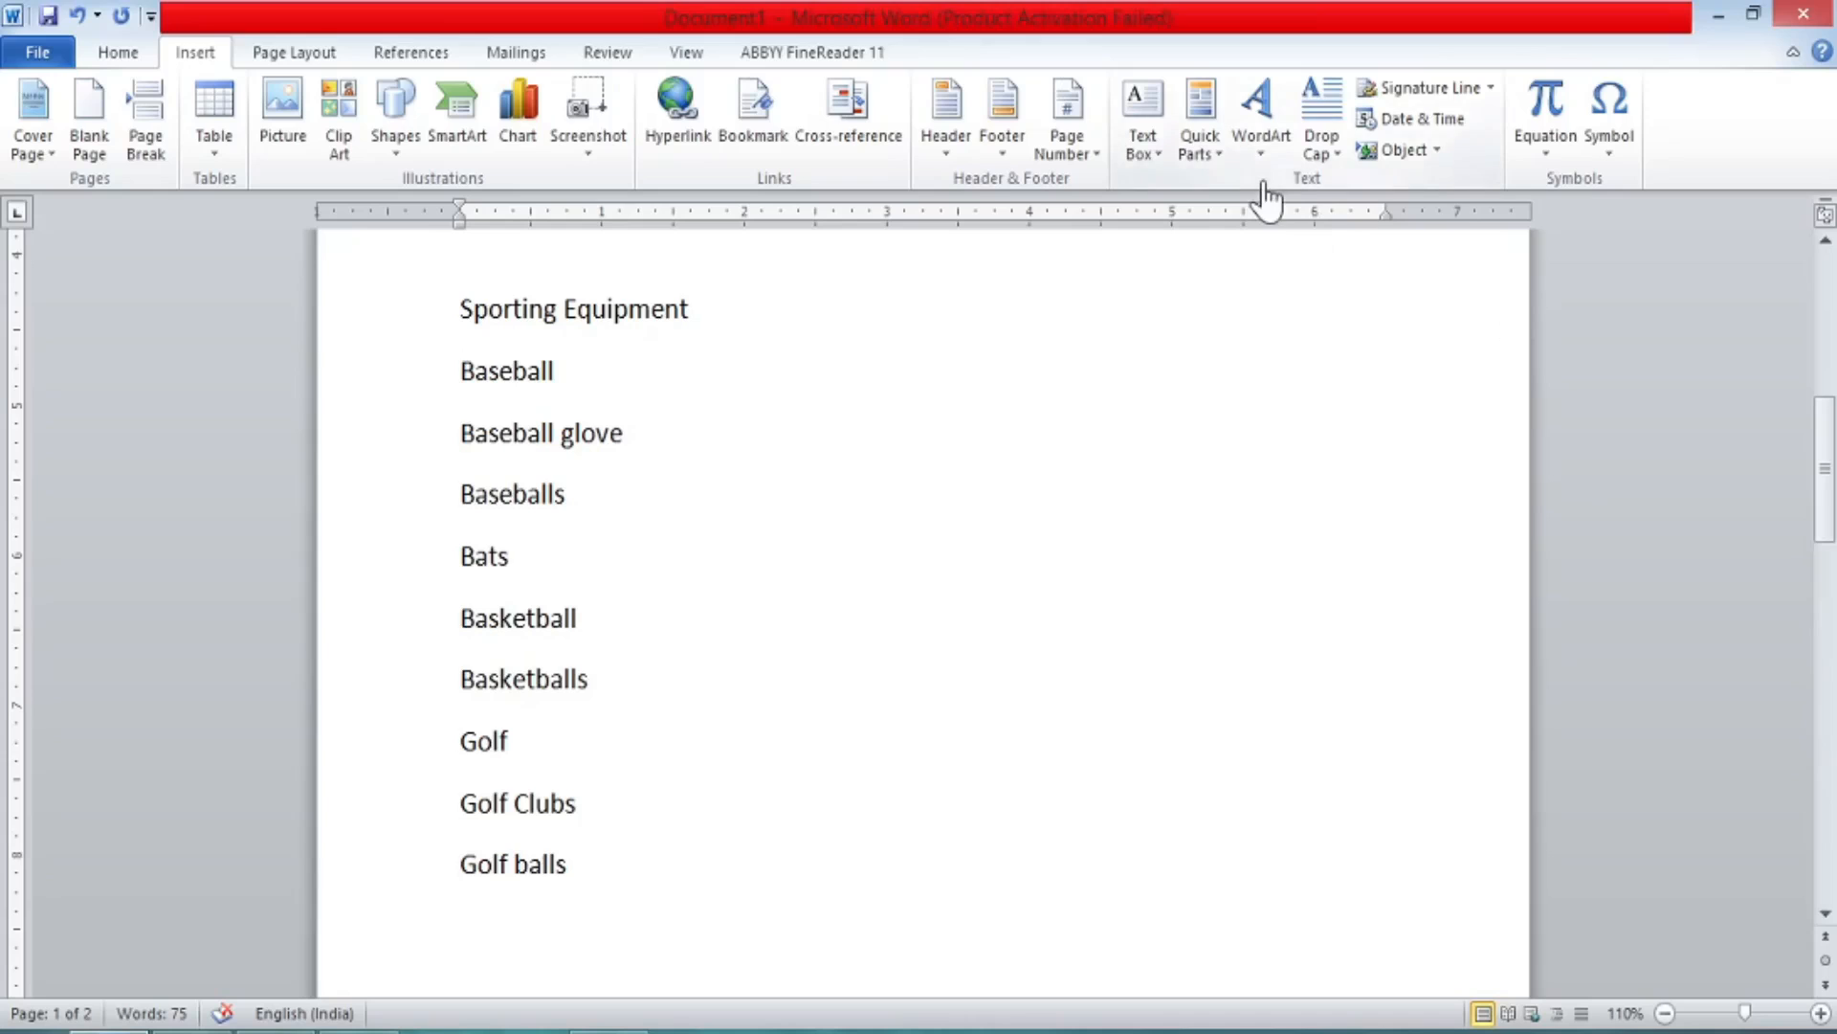
{"action": "left_click", "coordinate": [448, 408]}
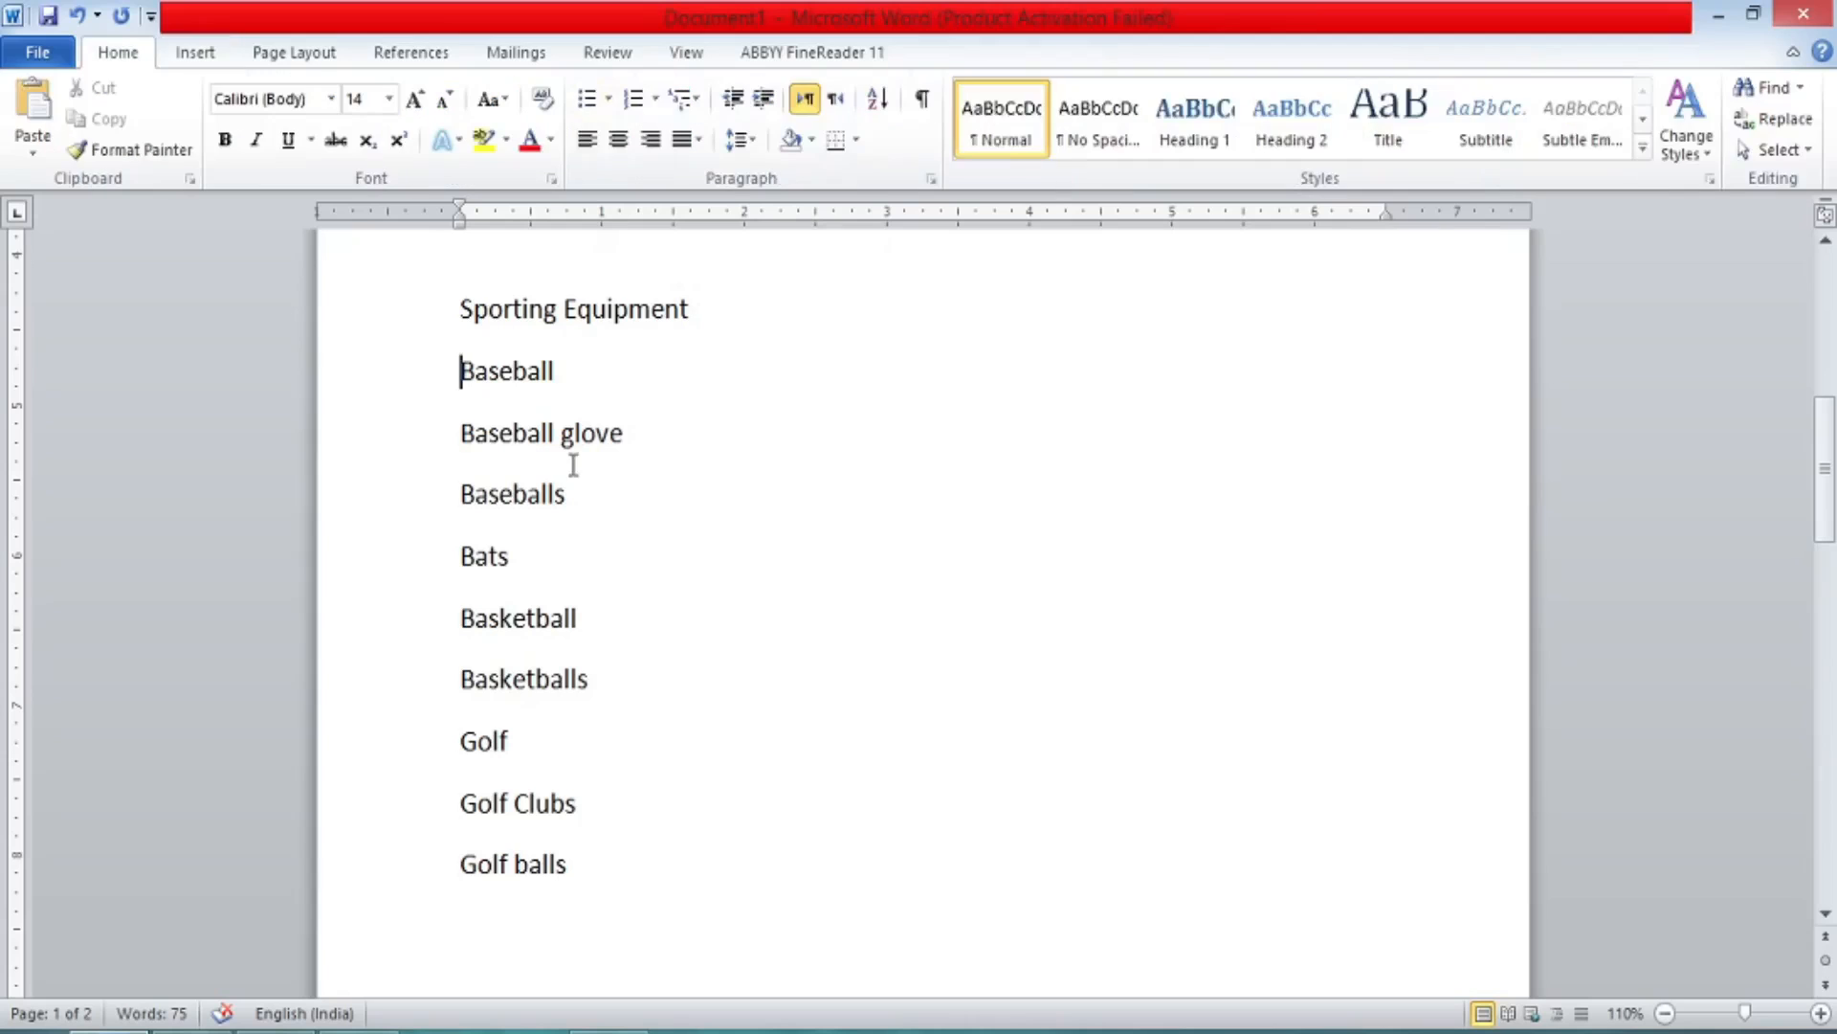
{"action": "left_click", "coordinate": [573, 440]}
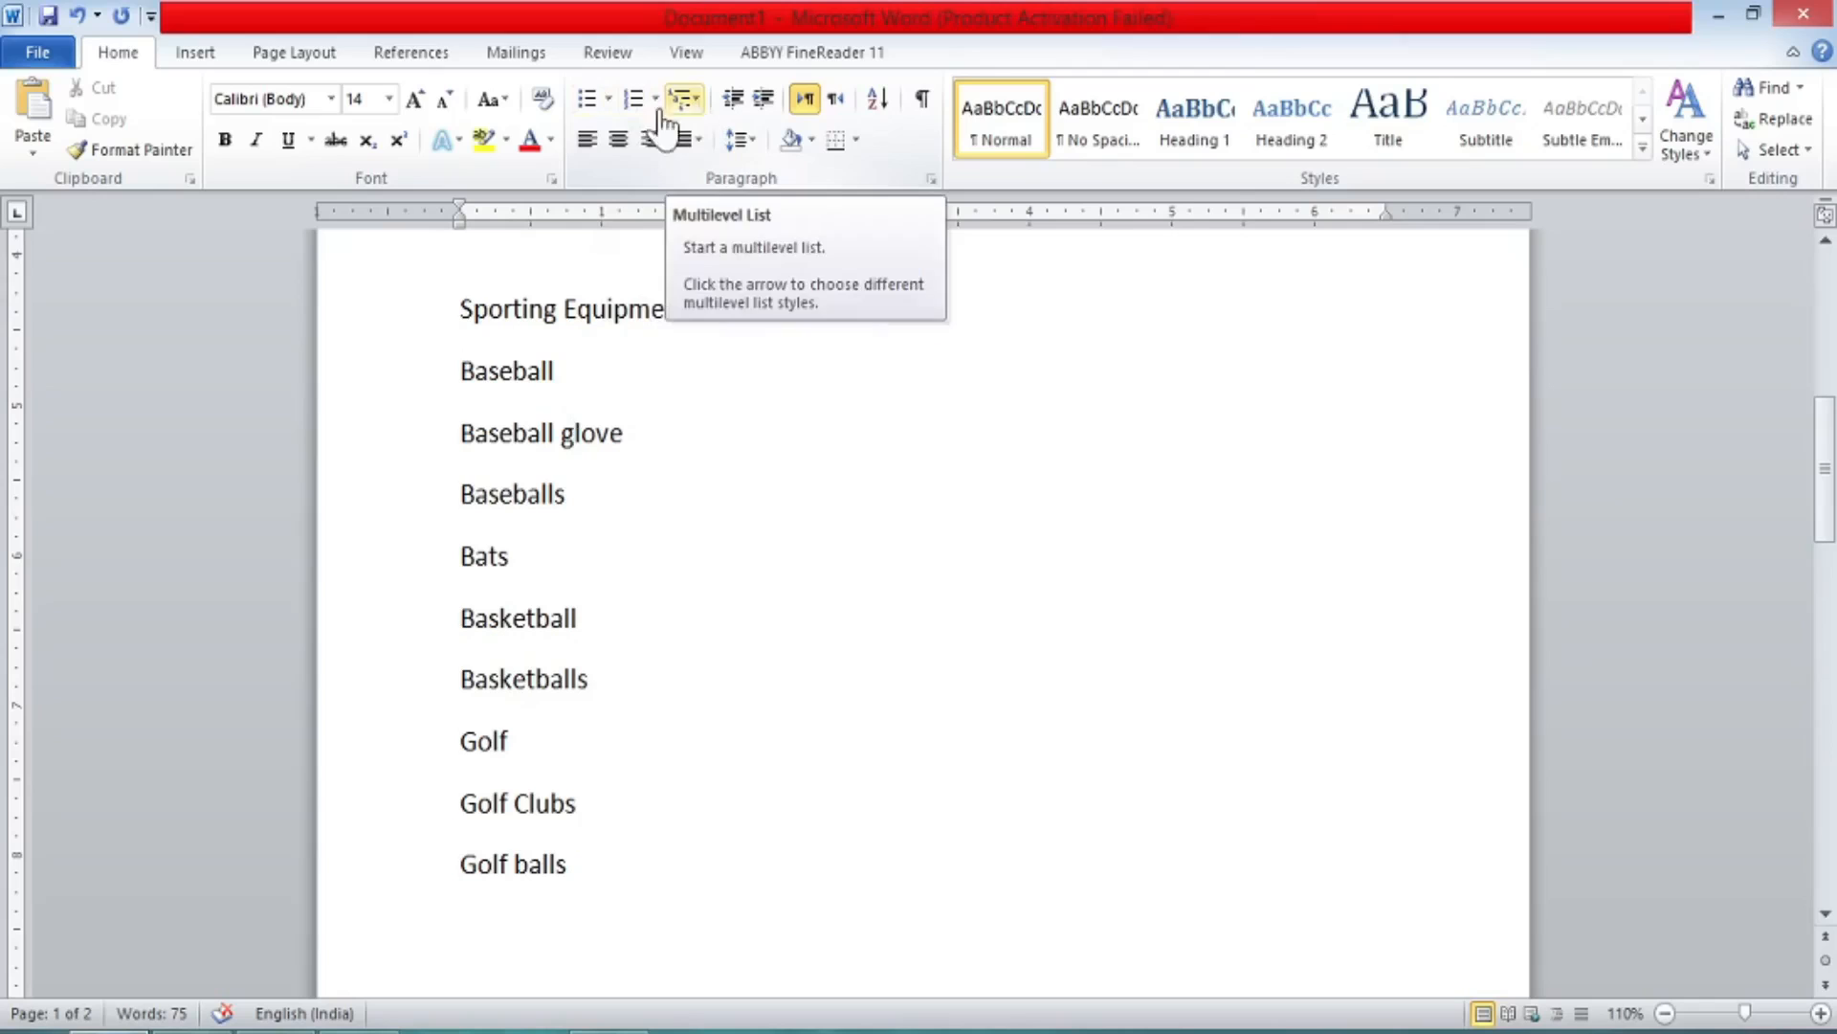
{"action": "left_click", "coordinate": [459, 314]}
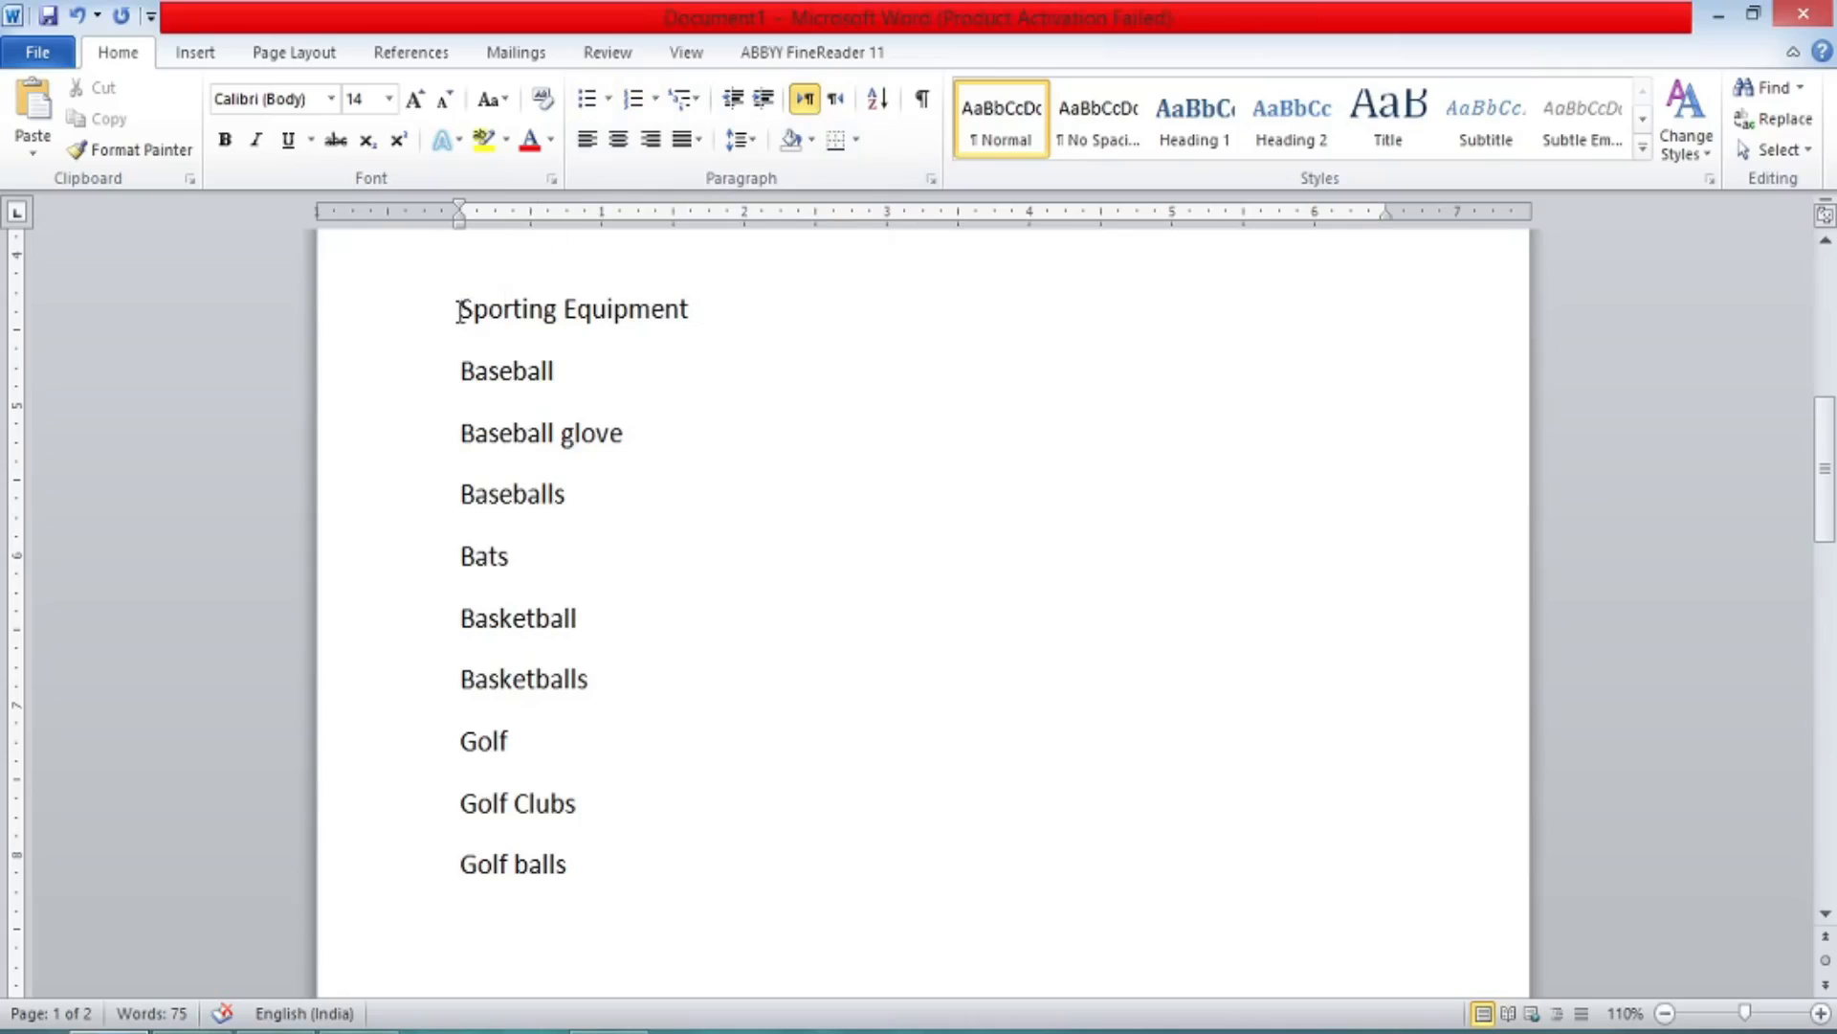
{"action": "left_click", "coordinate": [611, 104]}
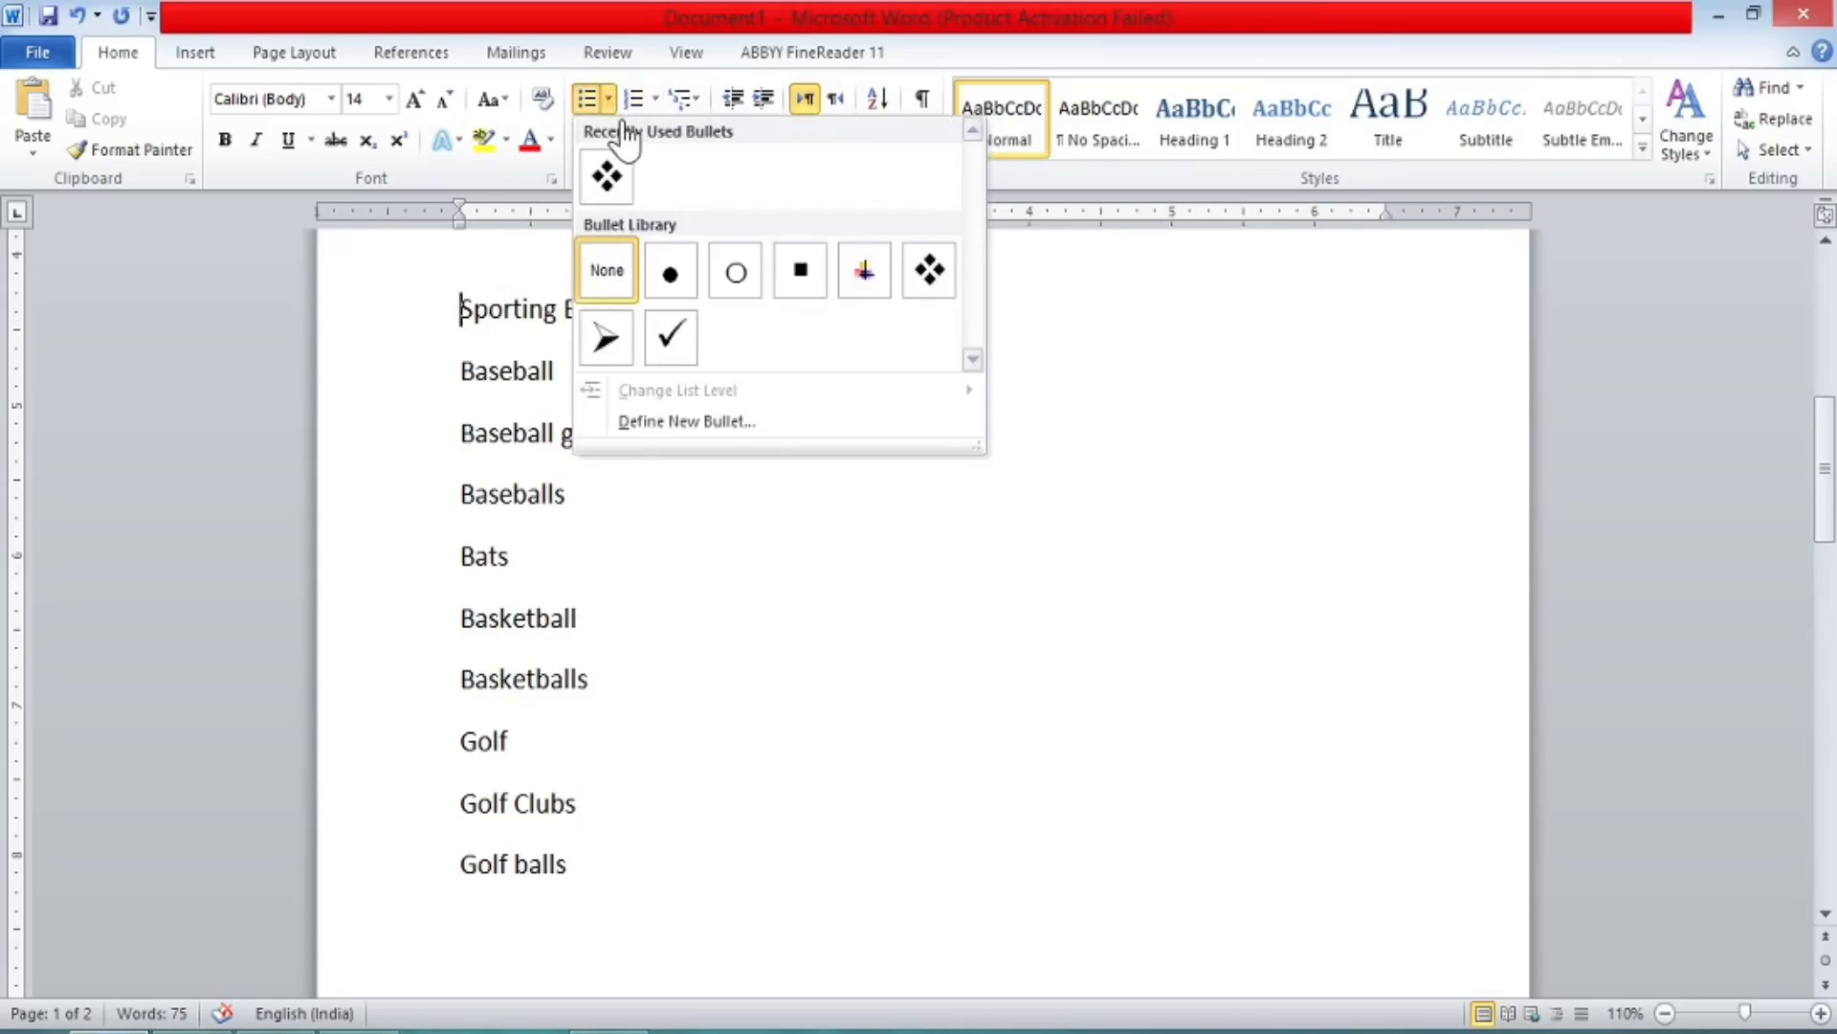
{"action": "left_click", "coordinate": [621, 347]}
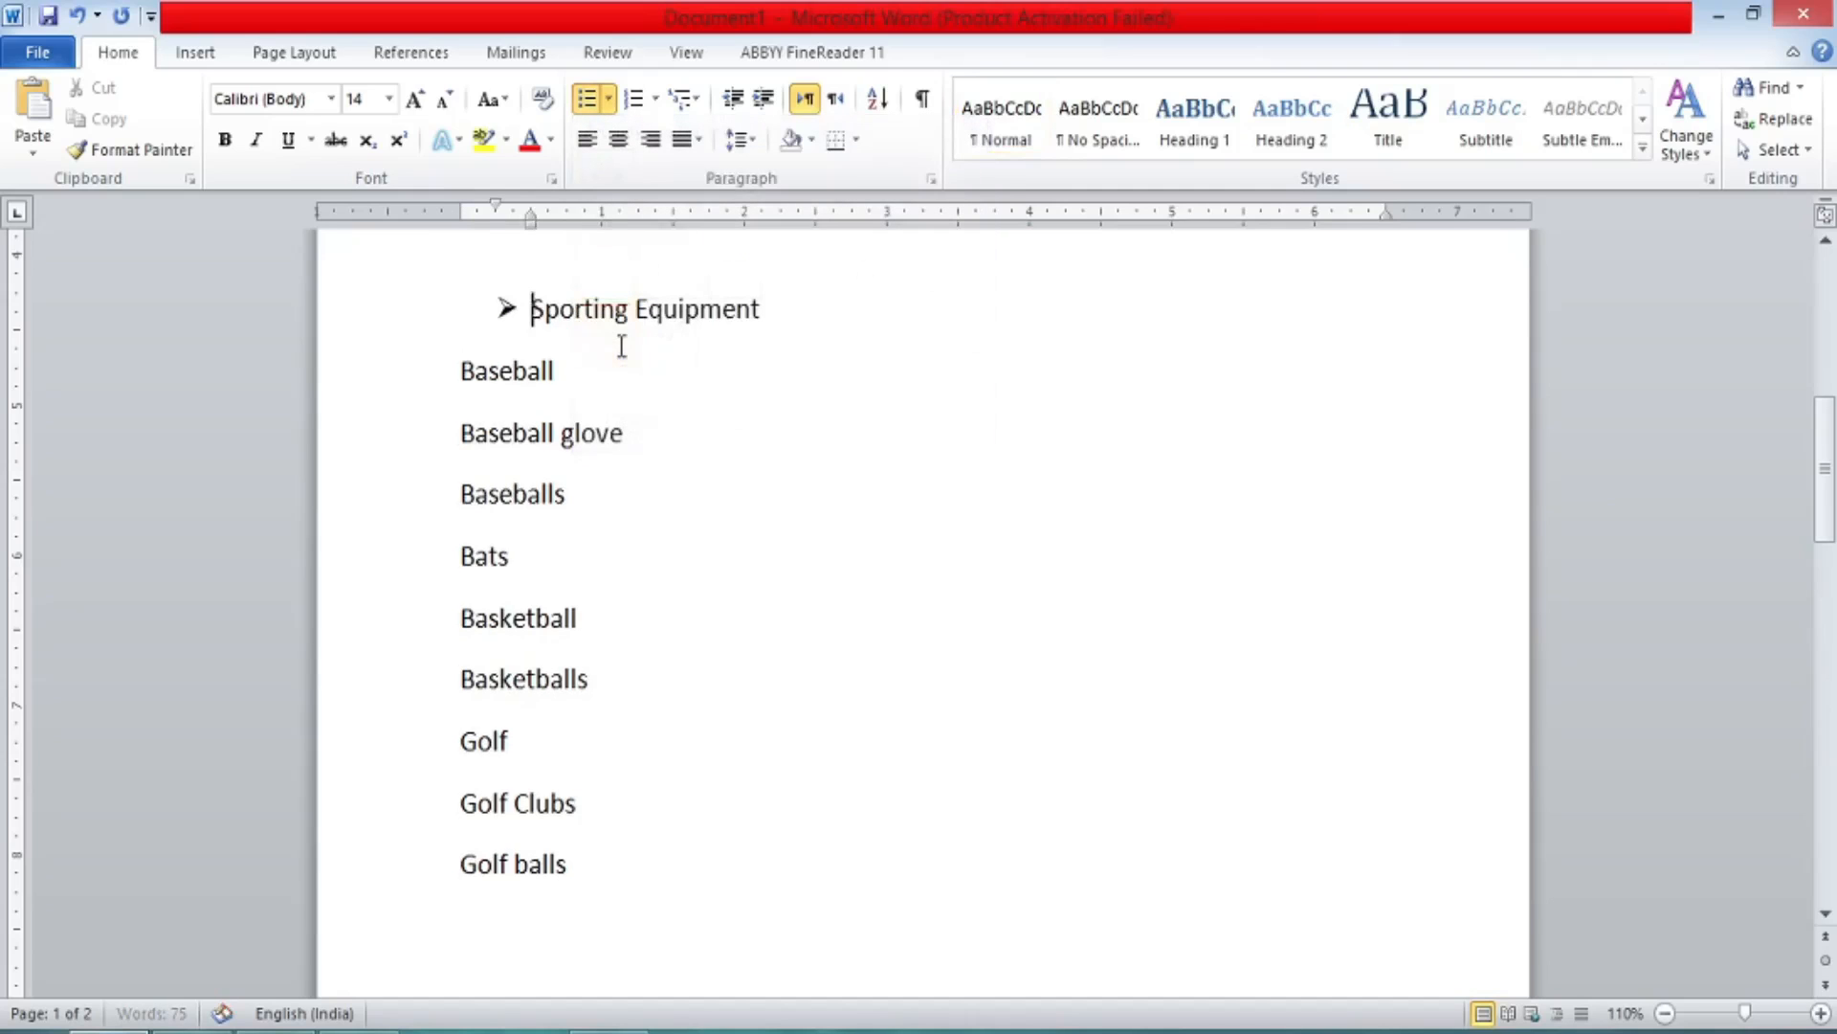
Make the "Baseball" line the second bulleted item, directly under "Sporting Equipment".
{"action": "left_click", "coordinate": [462, 373]}
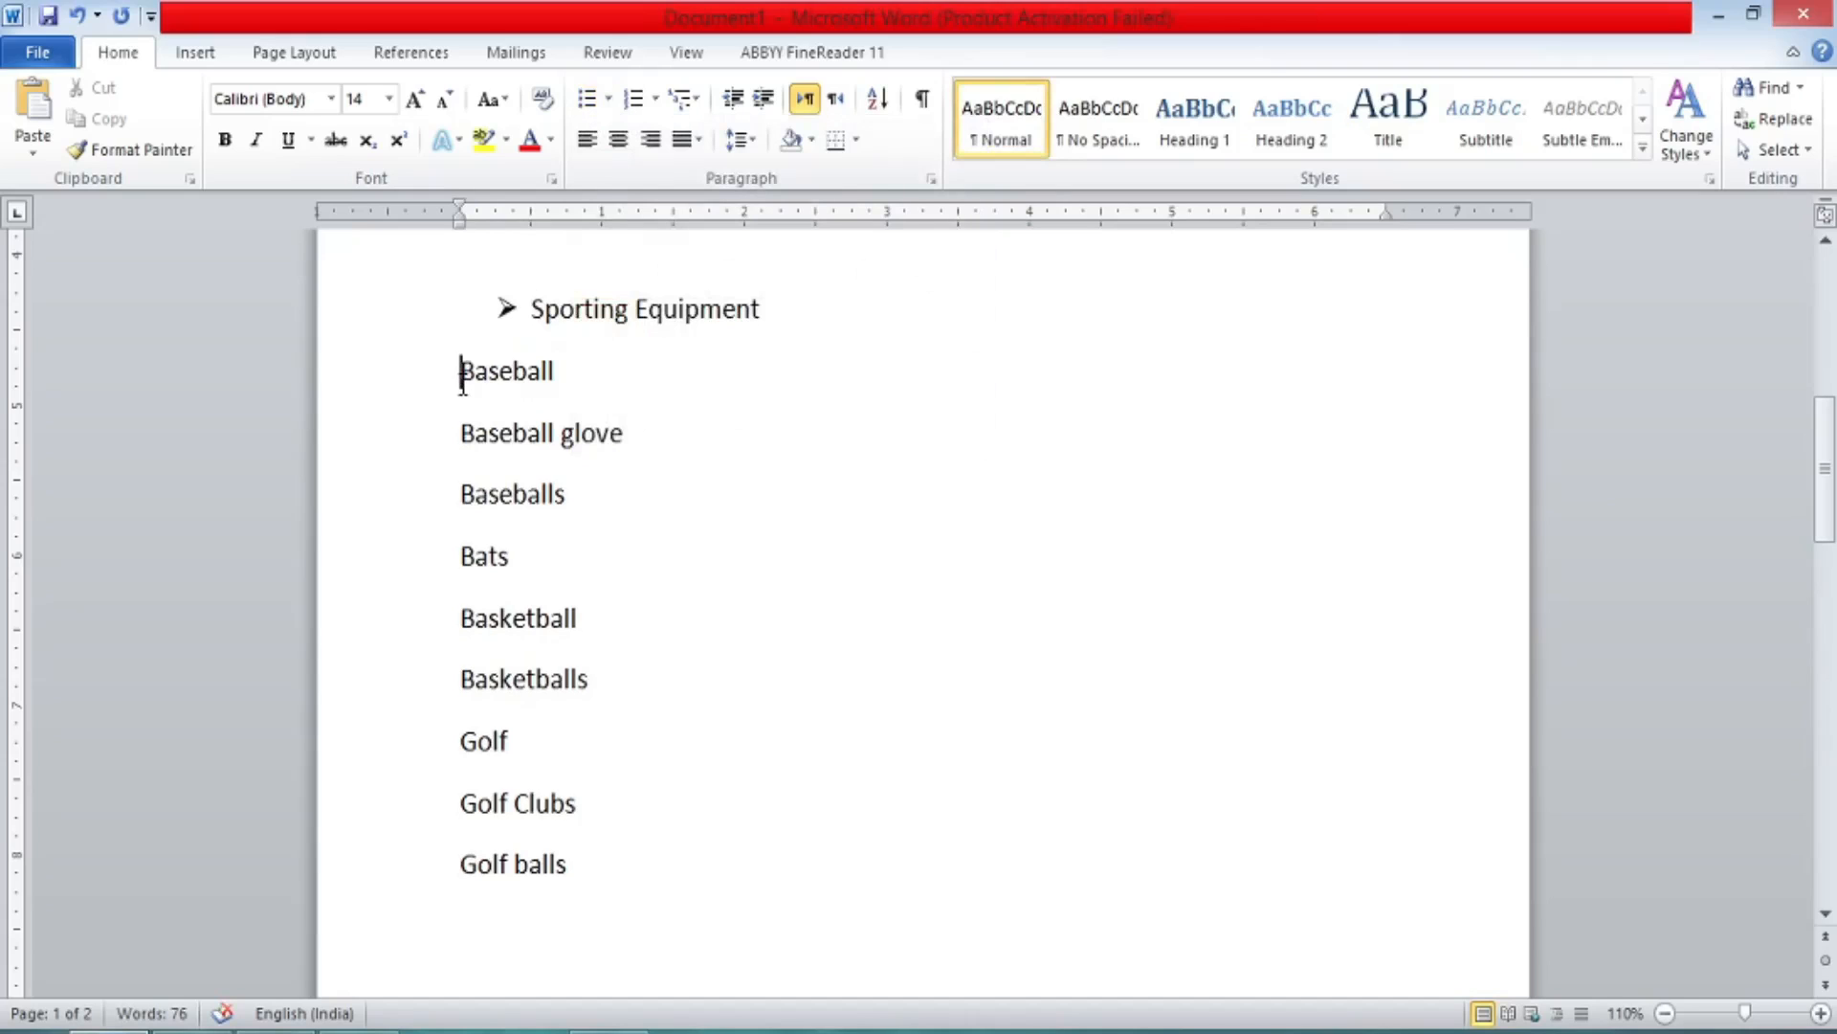
{"action": "key", "text": "BackSpace"}
{"action": "key", "text": "Return"}
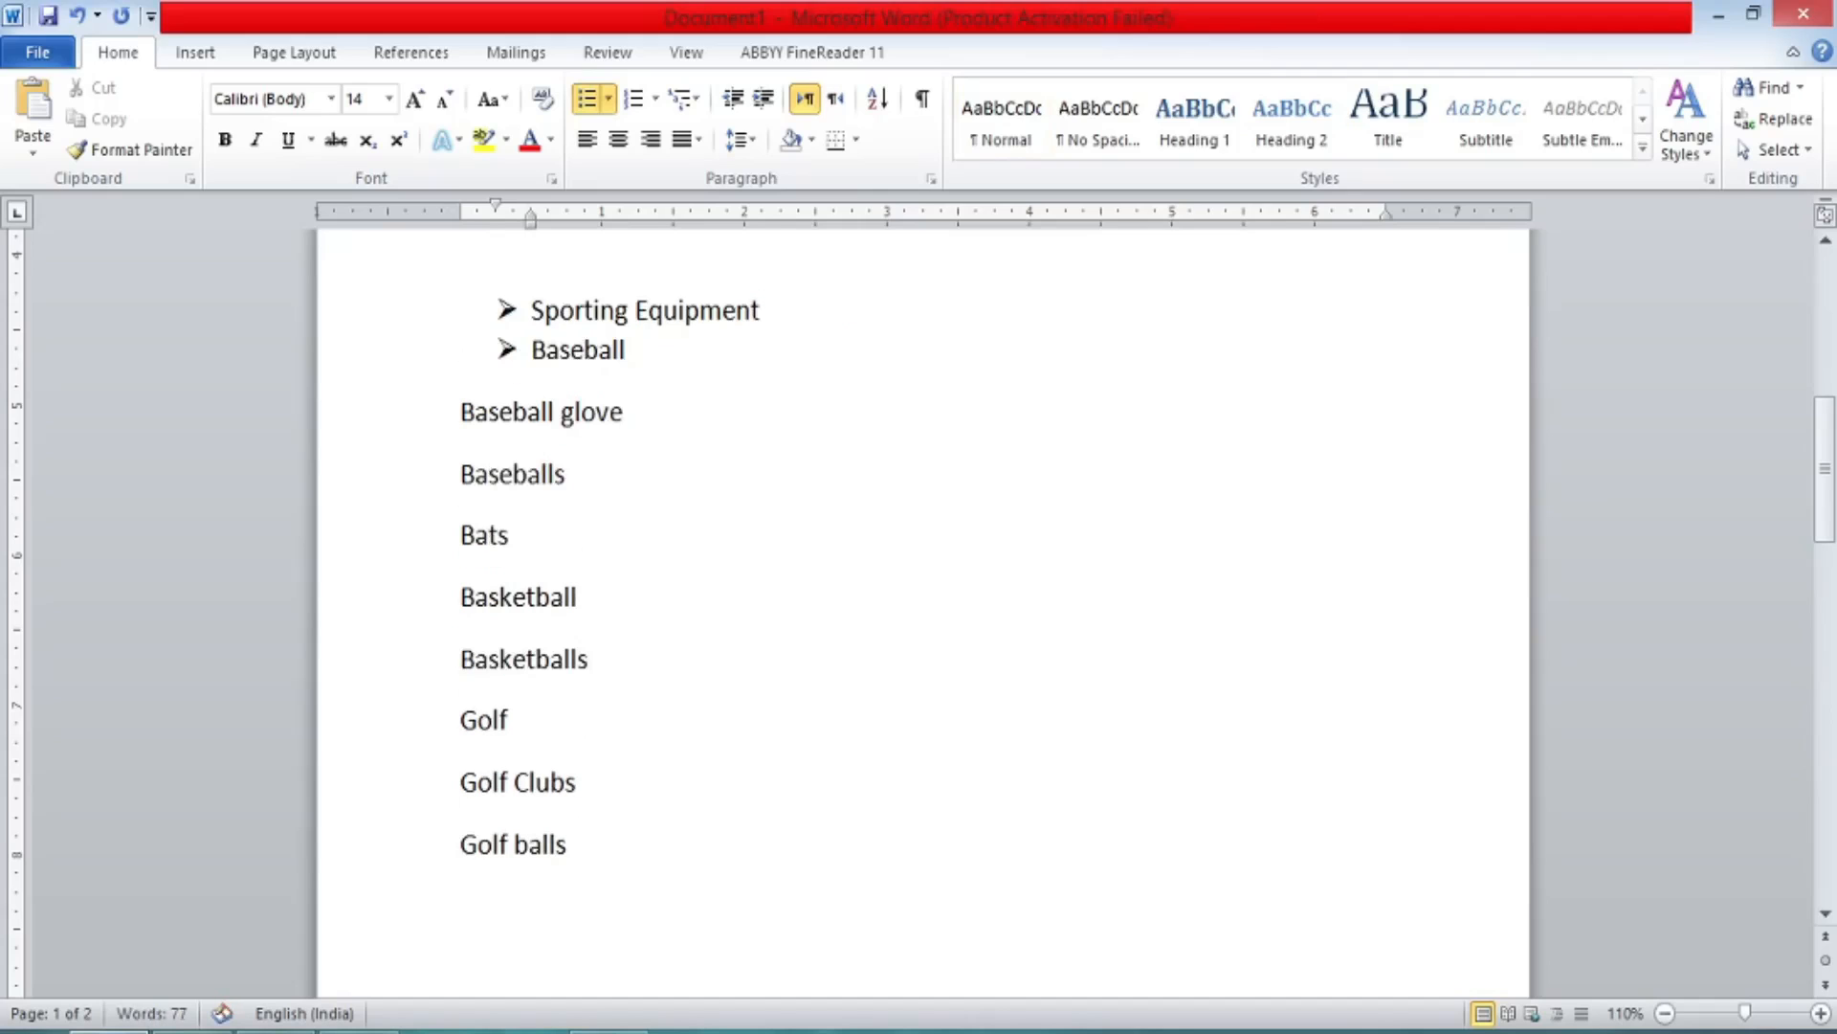
Add the bulleted items "Abcd" and "Asd" below "Baseball", followed by an empty bullet.
{"action": "left_click", "coordinate": [632, 350]}
{"action": "key", "text": "Return"}
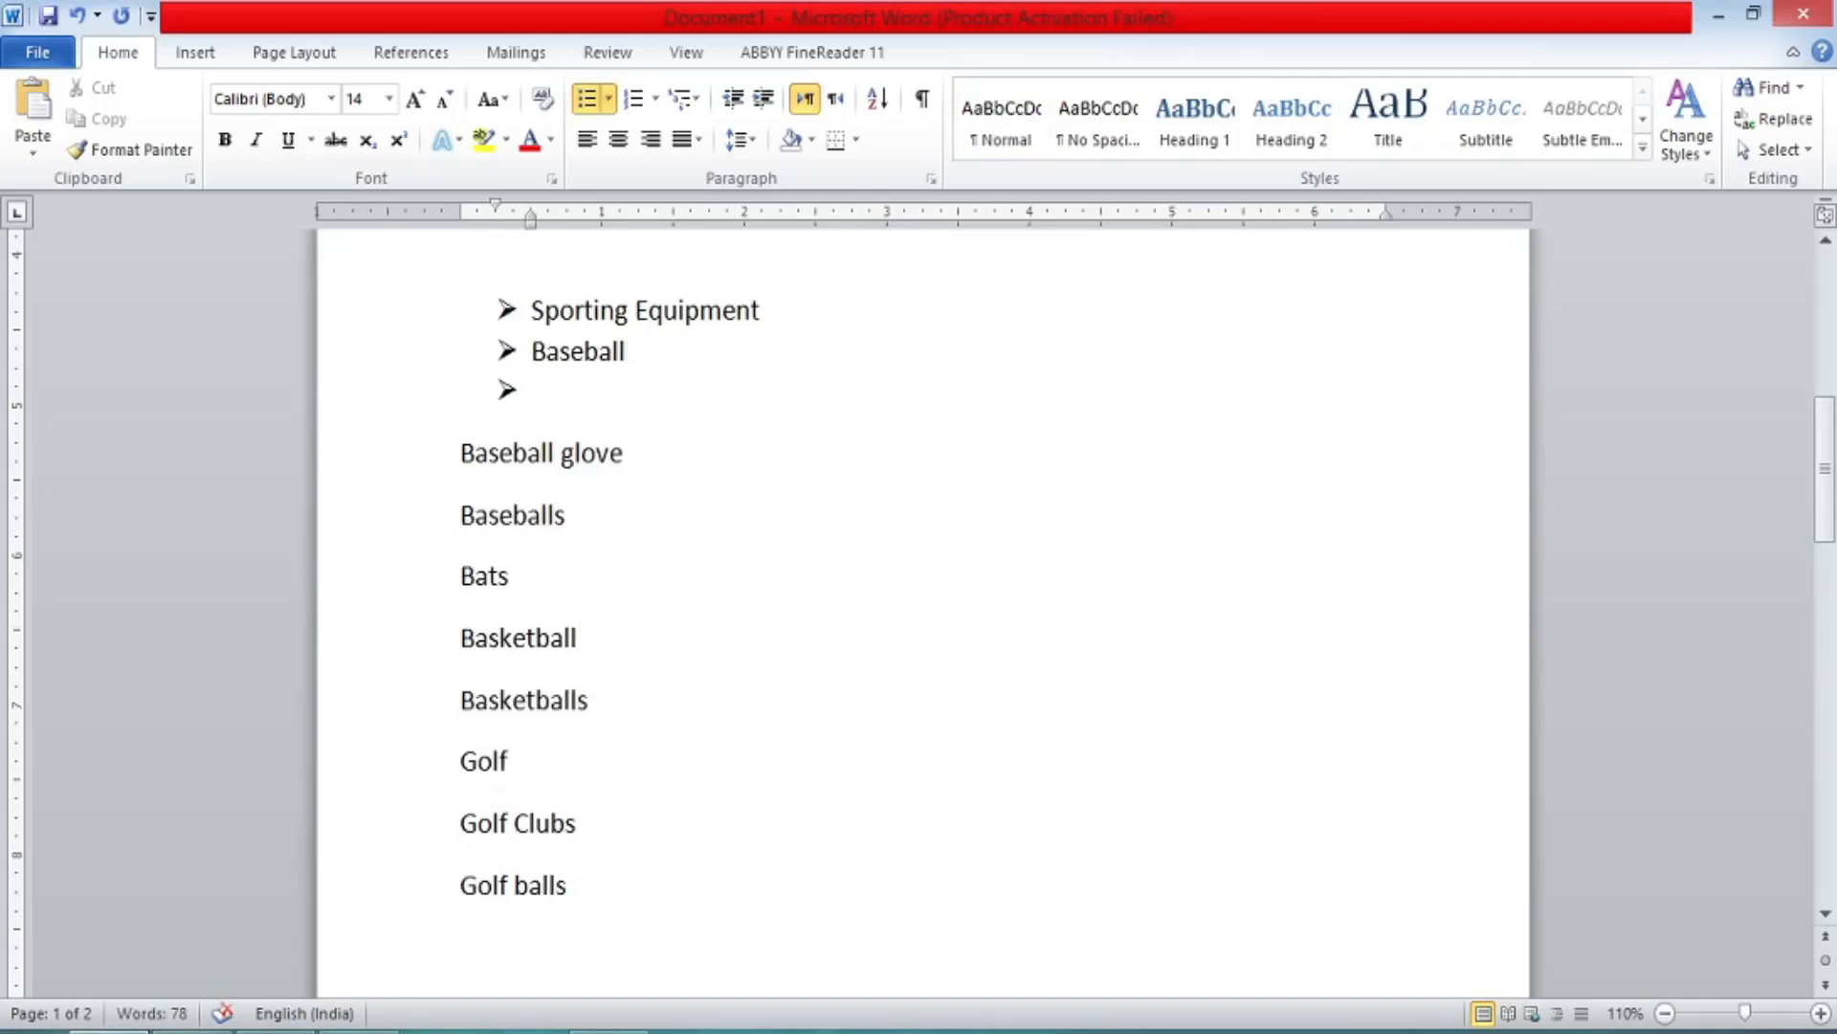
{"action": "type", "text": "abcd"}
{"action": "key", "text": "Return"}
{"action": "type", "text": "asd"}
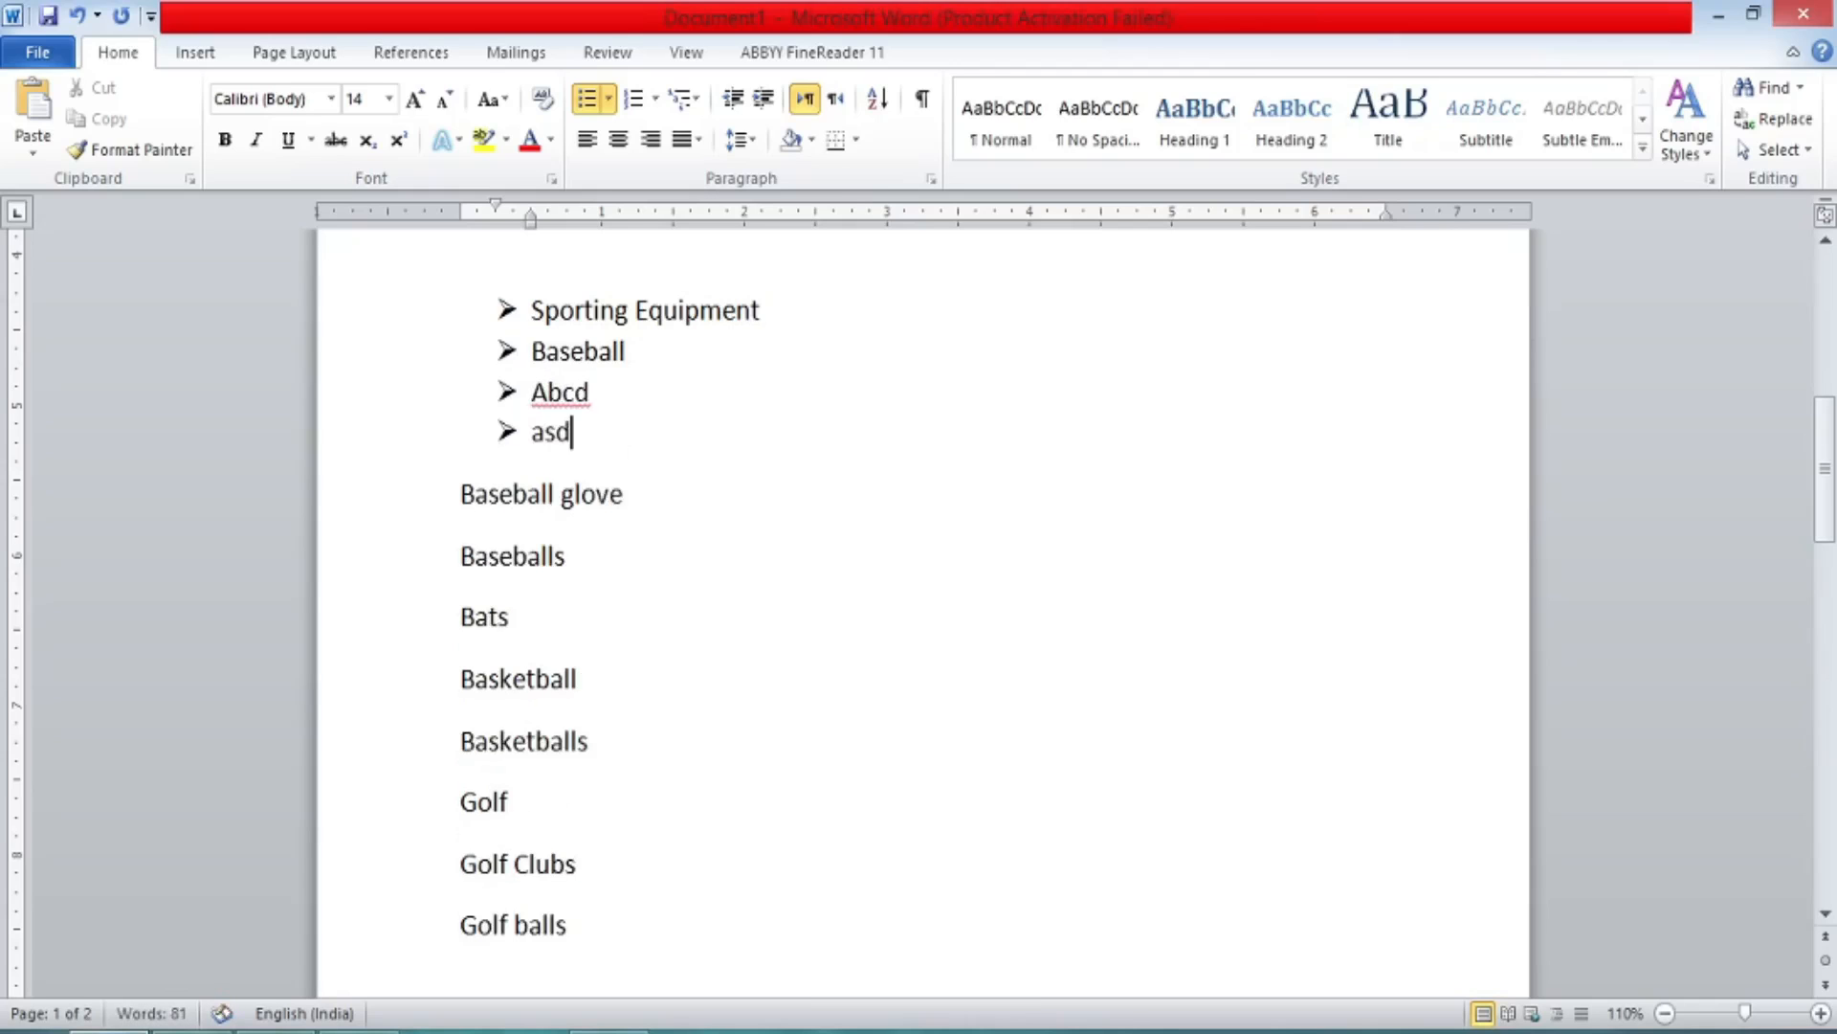
{"action": "key", "text": "Return"}
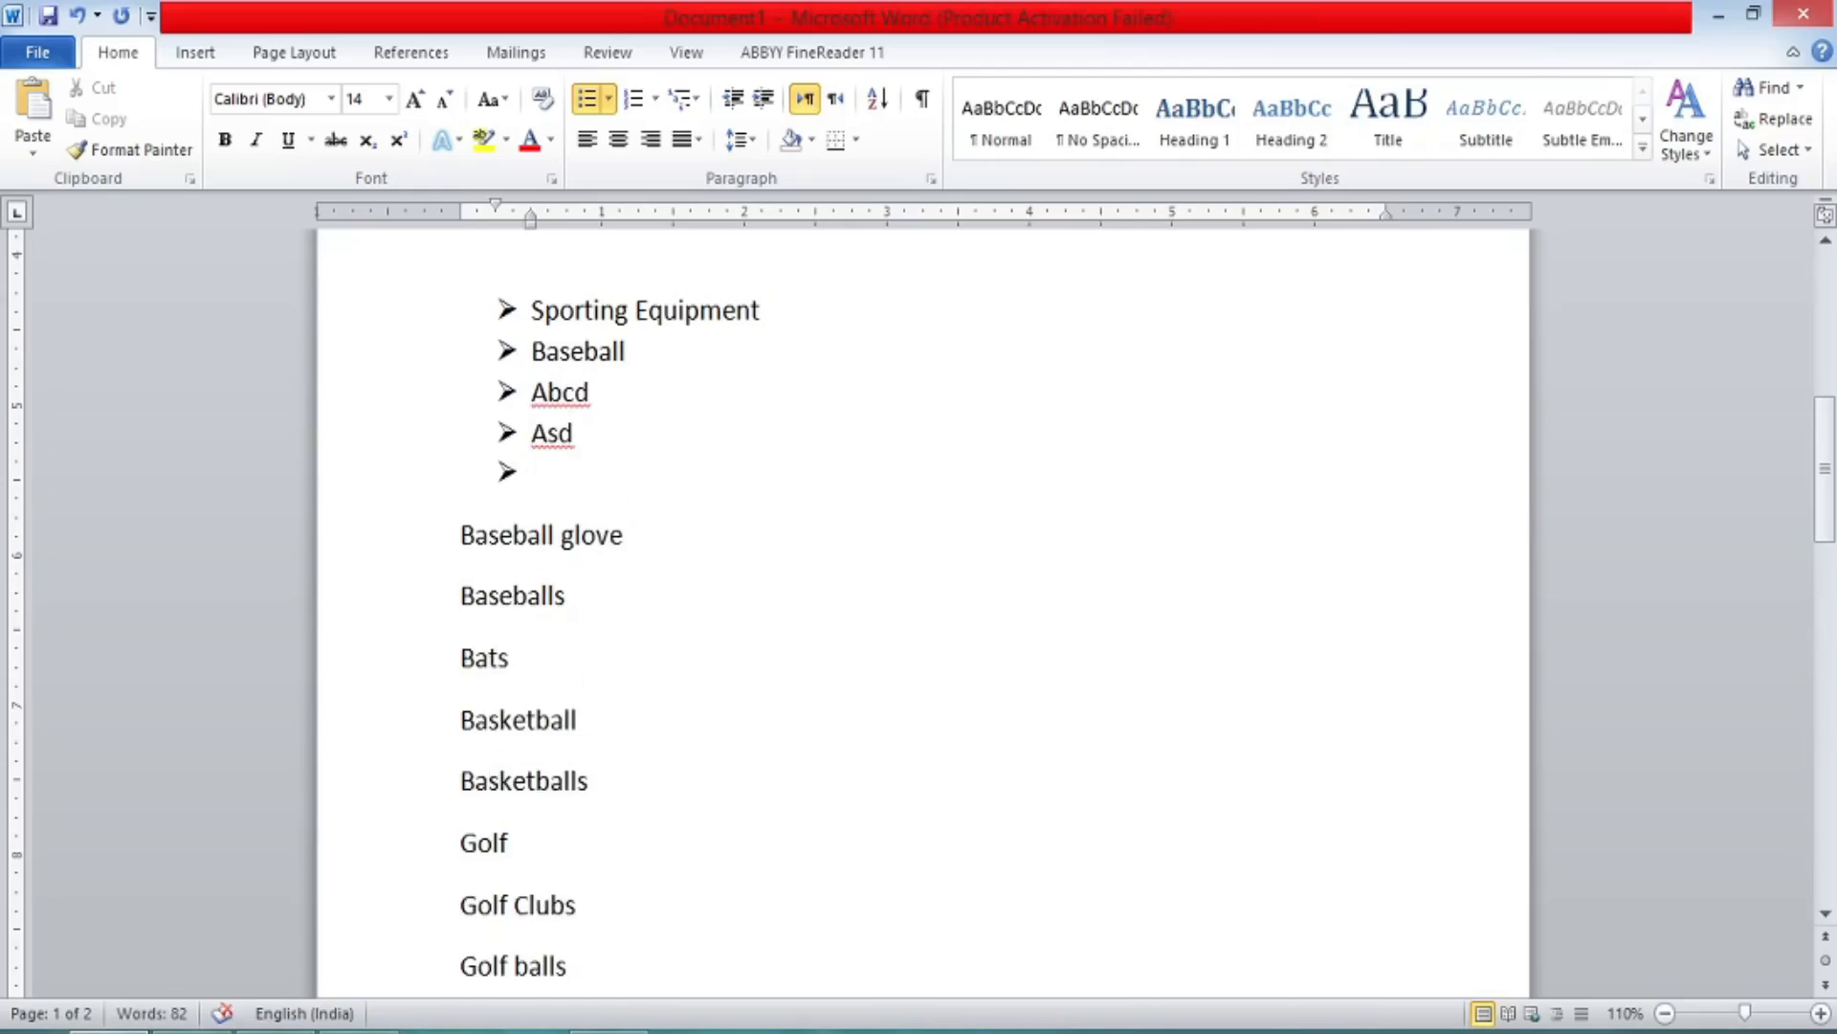
Change the list's bullets to check marks and remove the empty last bullet.
{"action": "left_click", "coordinate": [608, 98]}
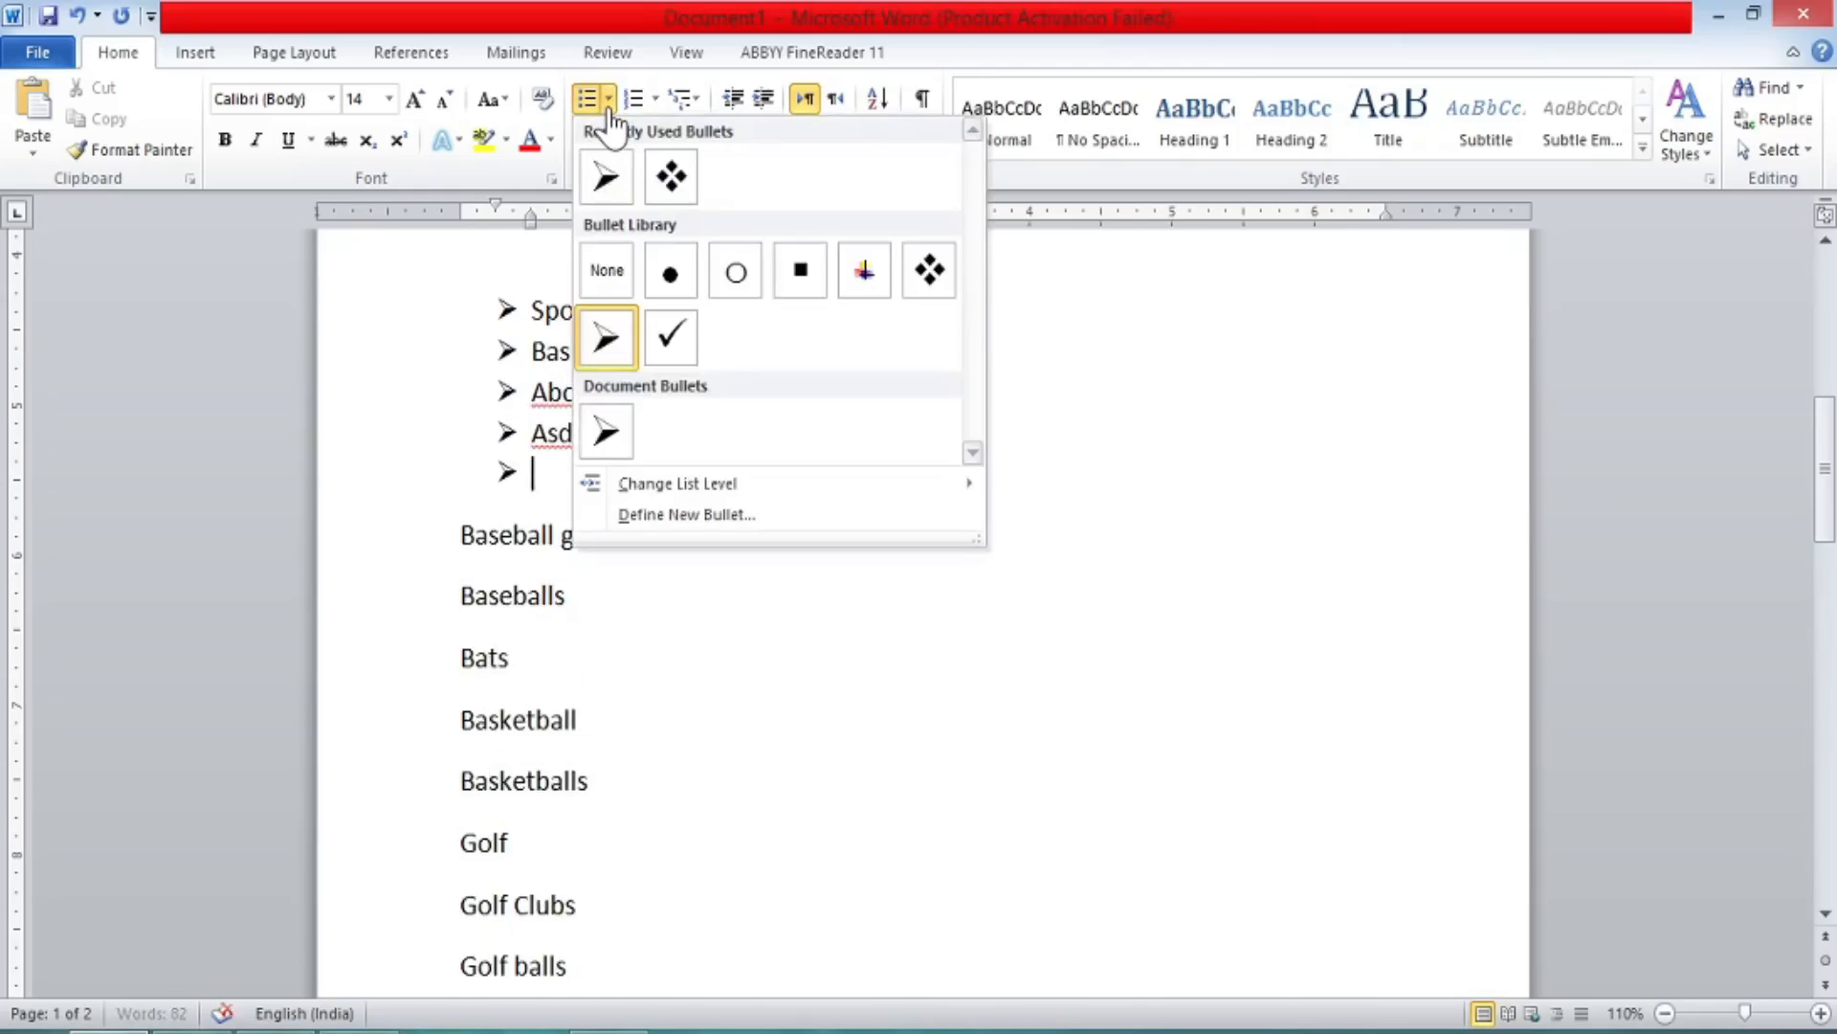
{"action": "left_click", "coordinate": [682, 356]}
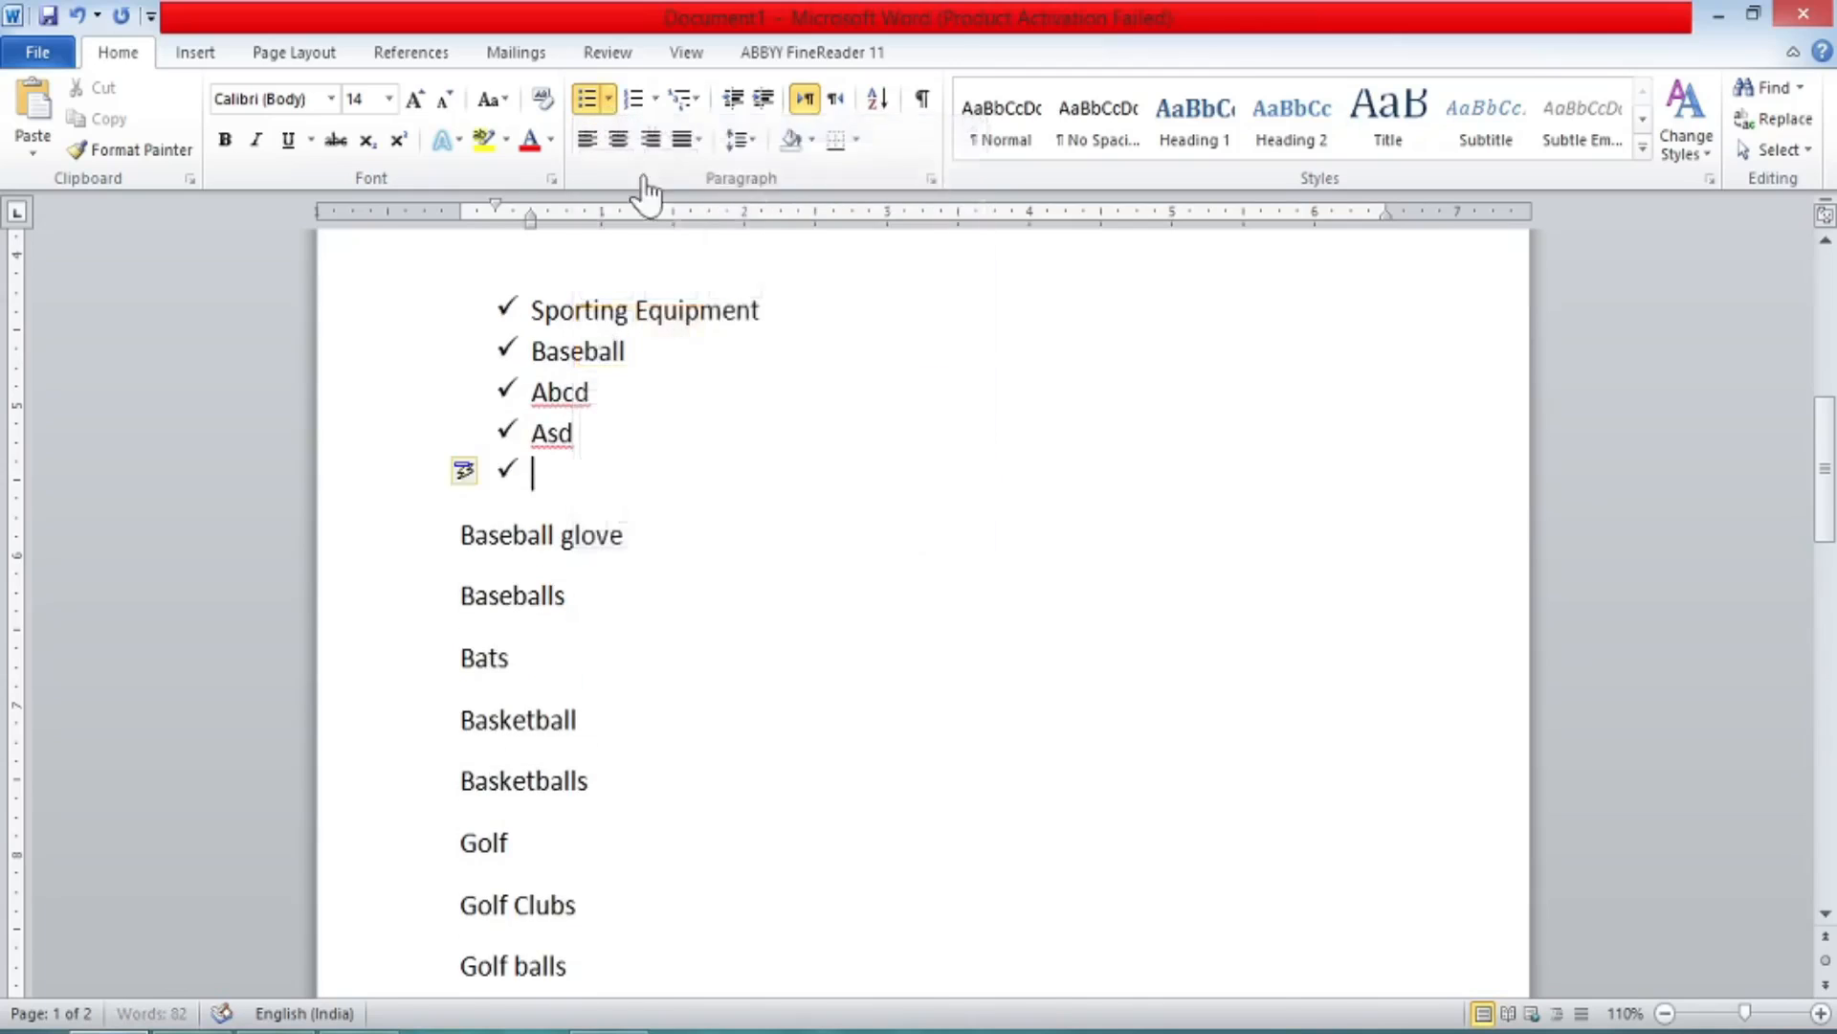
{"action": "left_click", "coordinate": [585, 99]}
{"action": "key", "text": "BackSpace"}
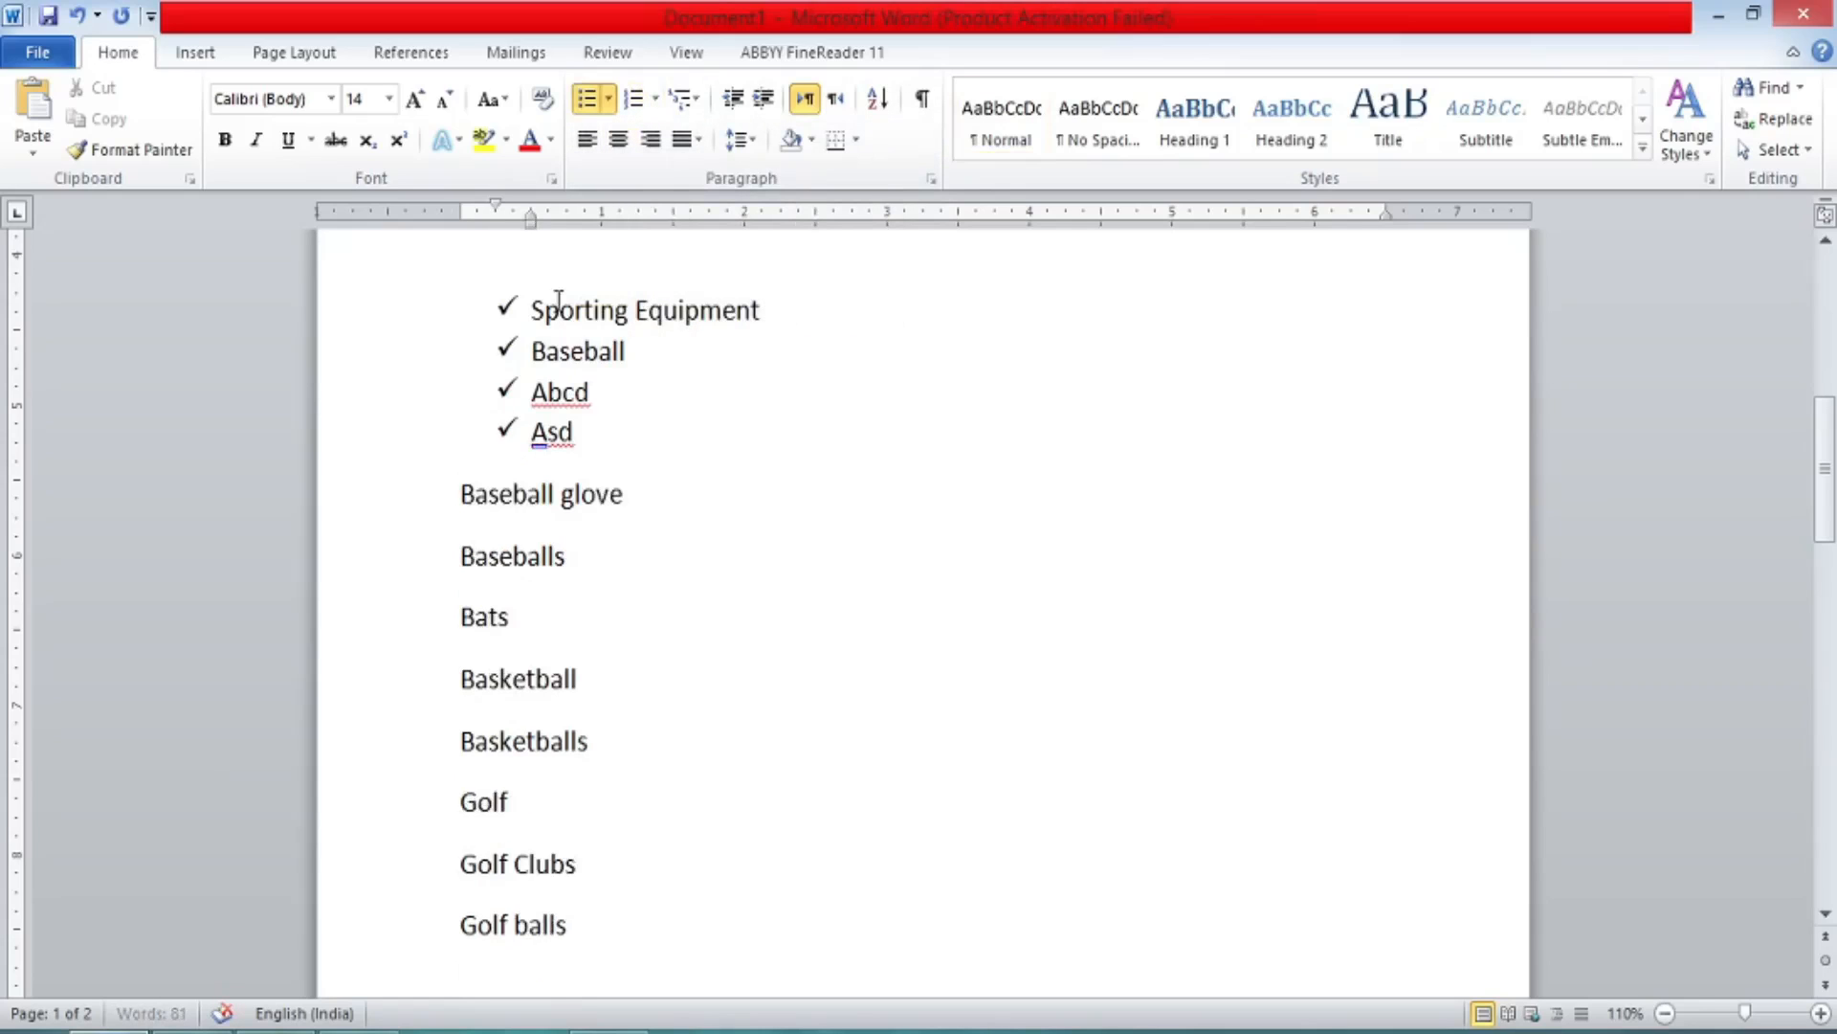
Number the "Baseball glove" and "Baseballs" lines with the 1. 2. 3. format.
{"action": "left_click", "coordinate": [462, 494]}
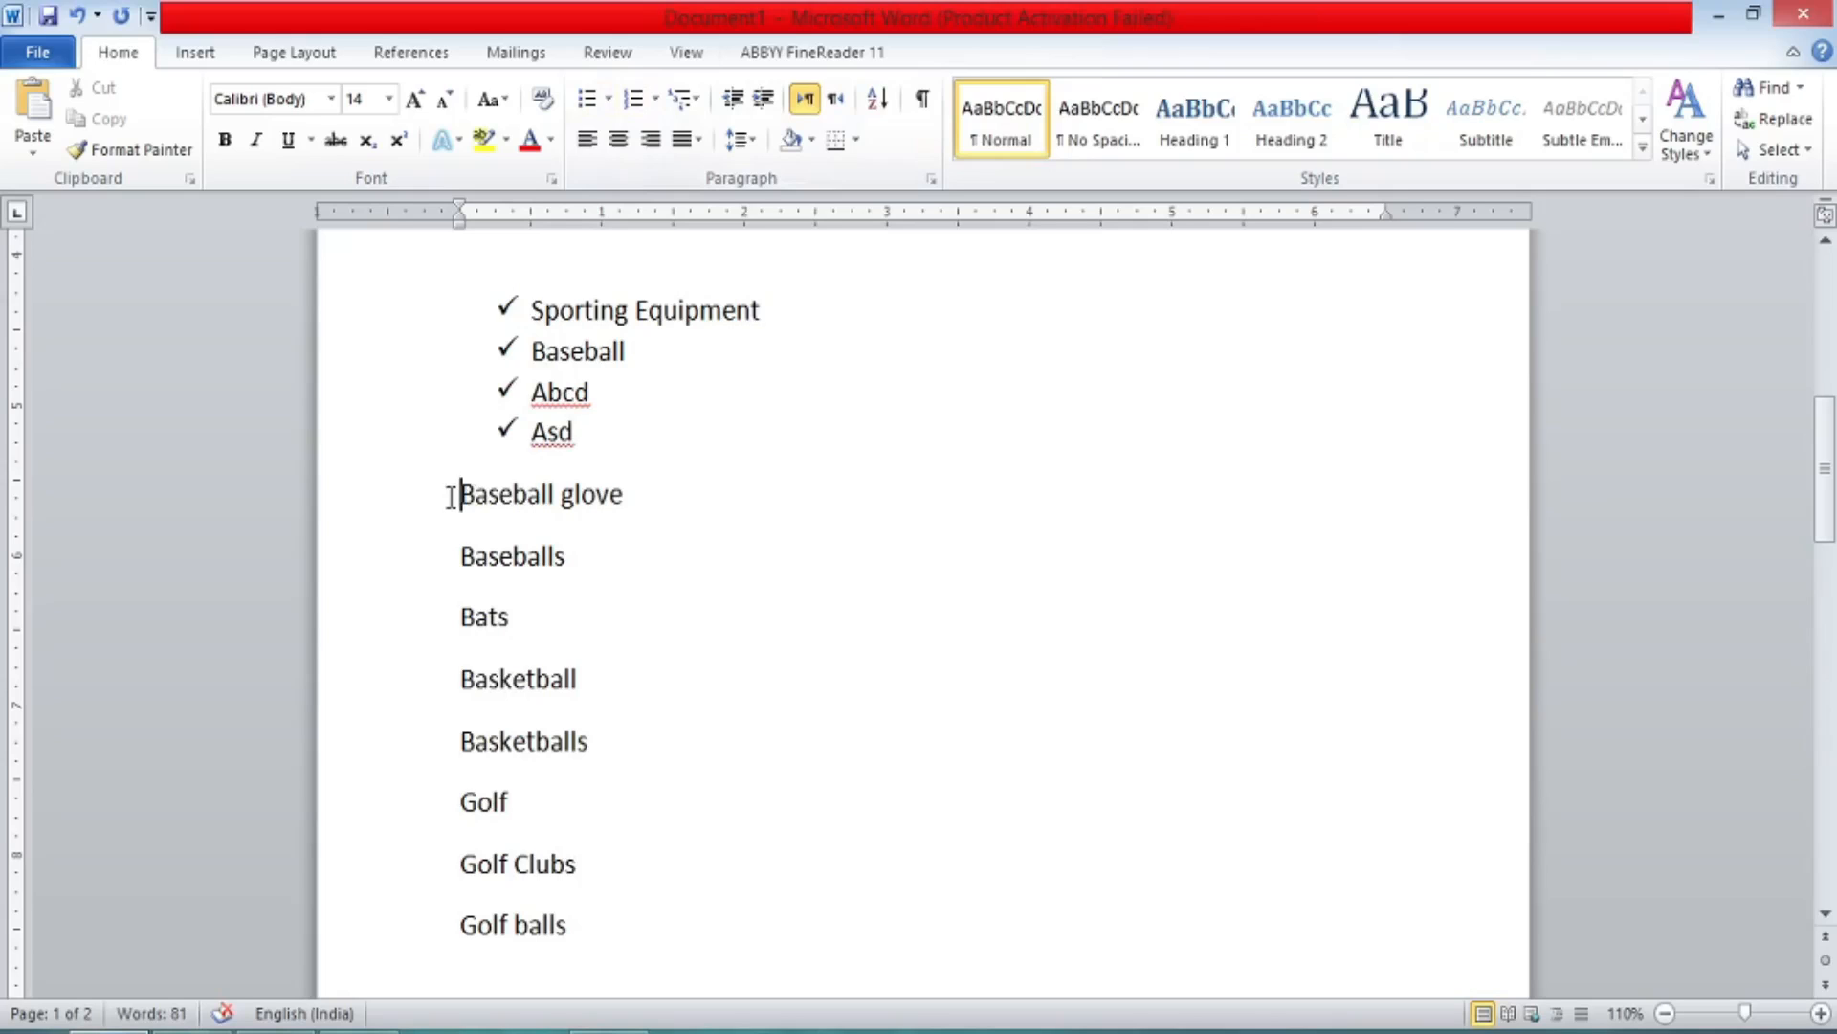
{"action": "left_click", "coordinate": [657, 100]}
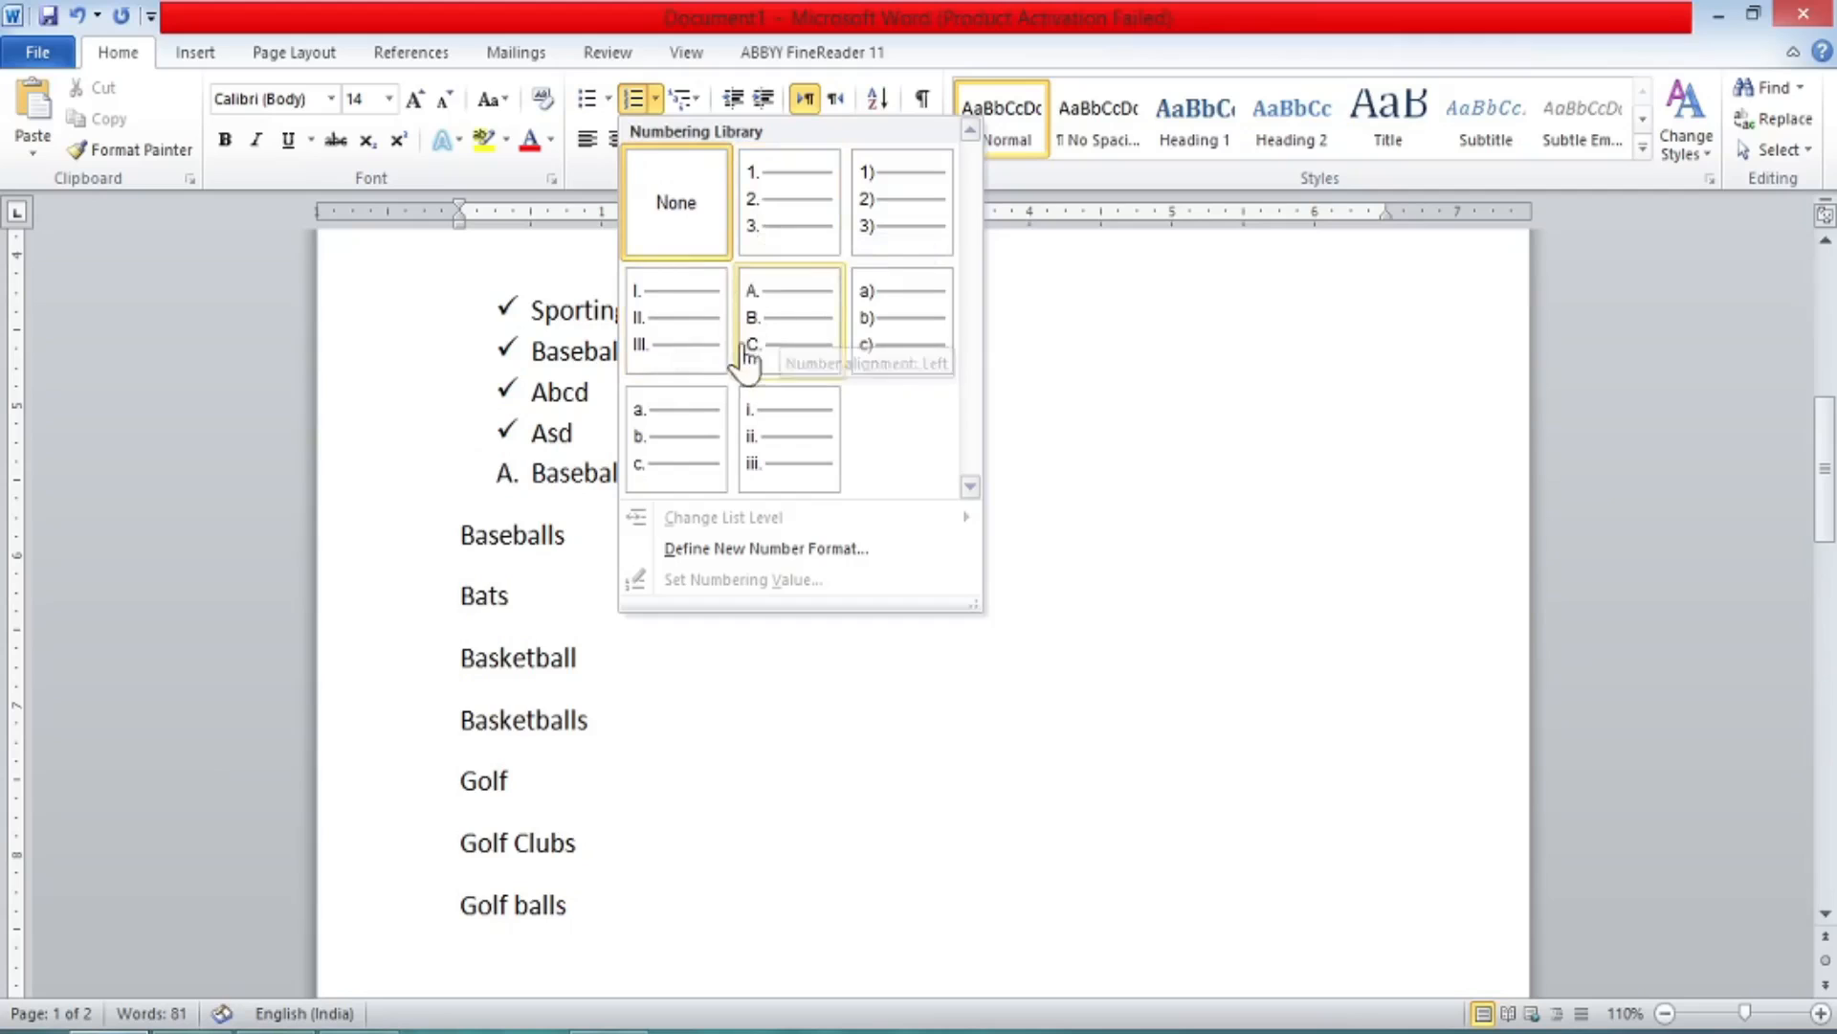
{"action": "left_click", "coordinate": [797, 247]}
{"action": "key", "text": "BackSpace"}
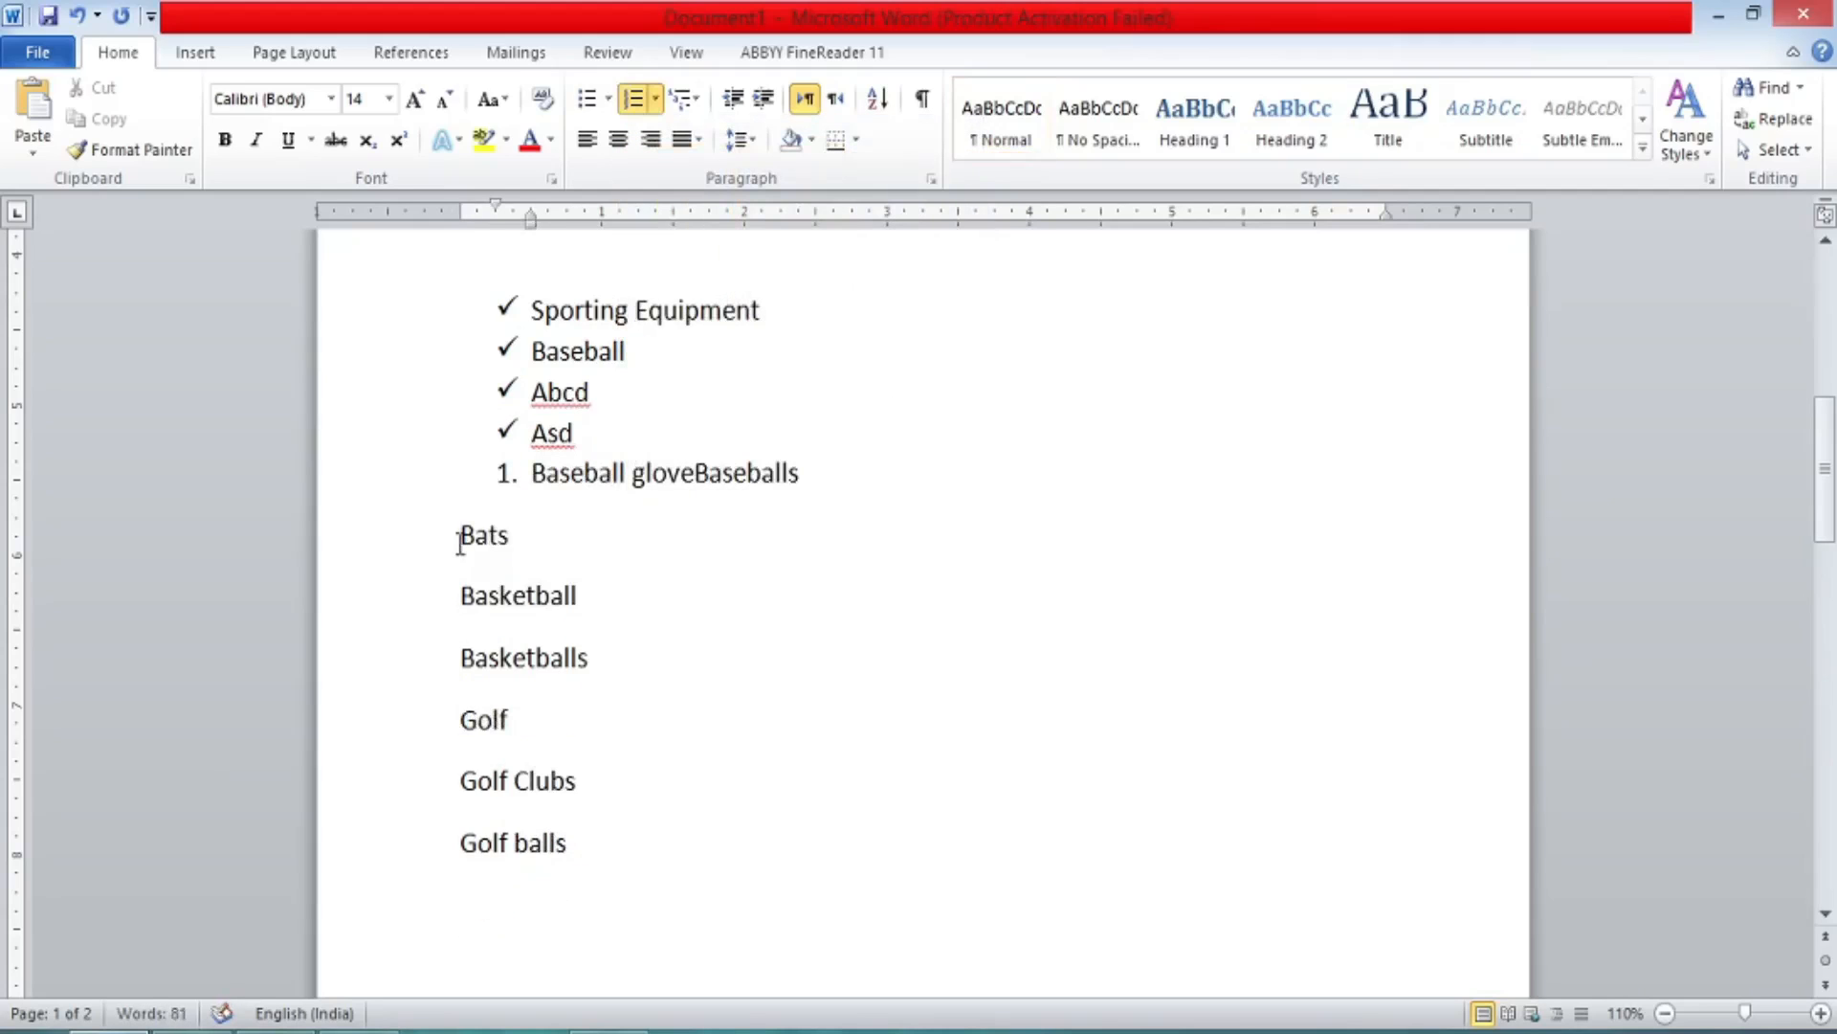
{"action": "key", "text": "Return"}
Add a third numbered item "hg" after "Baseballs" and start another list line below it.
{"action": "left_click", "coordinate": [648, 507]}
{"action": "key", "text": "Return"}
{"action": "key", "text": "Return"}
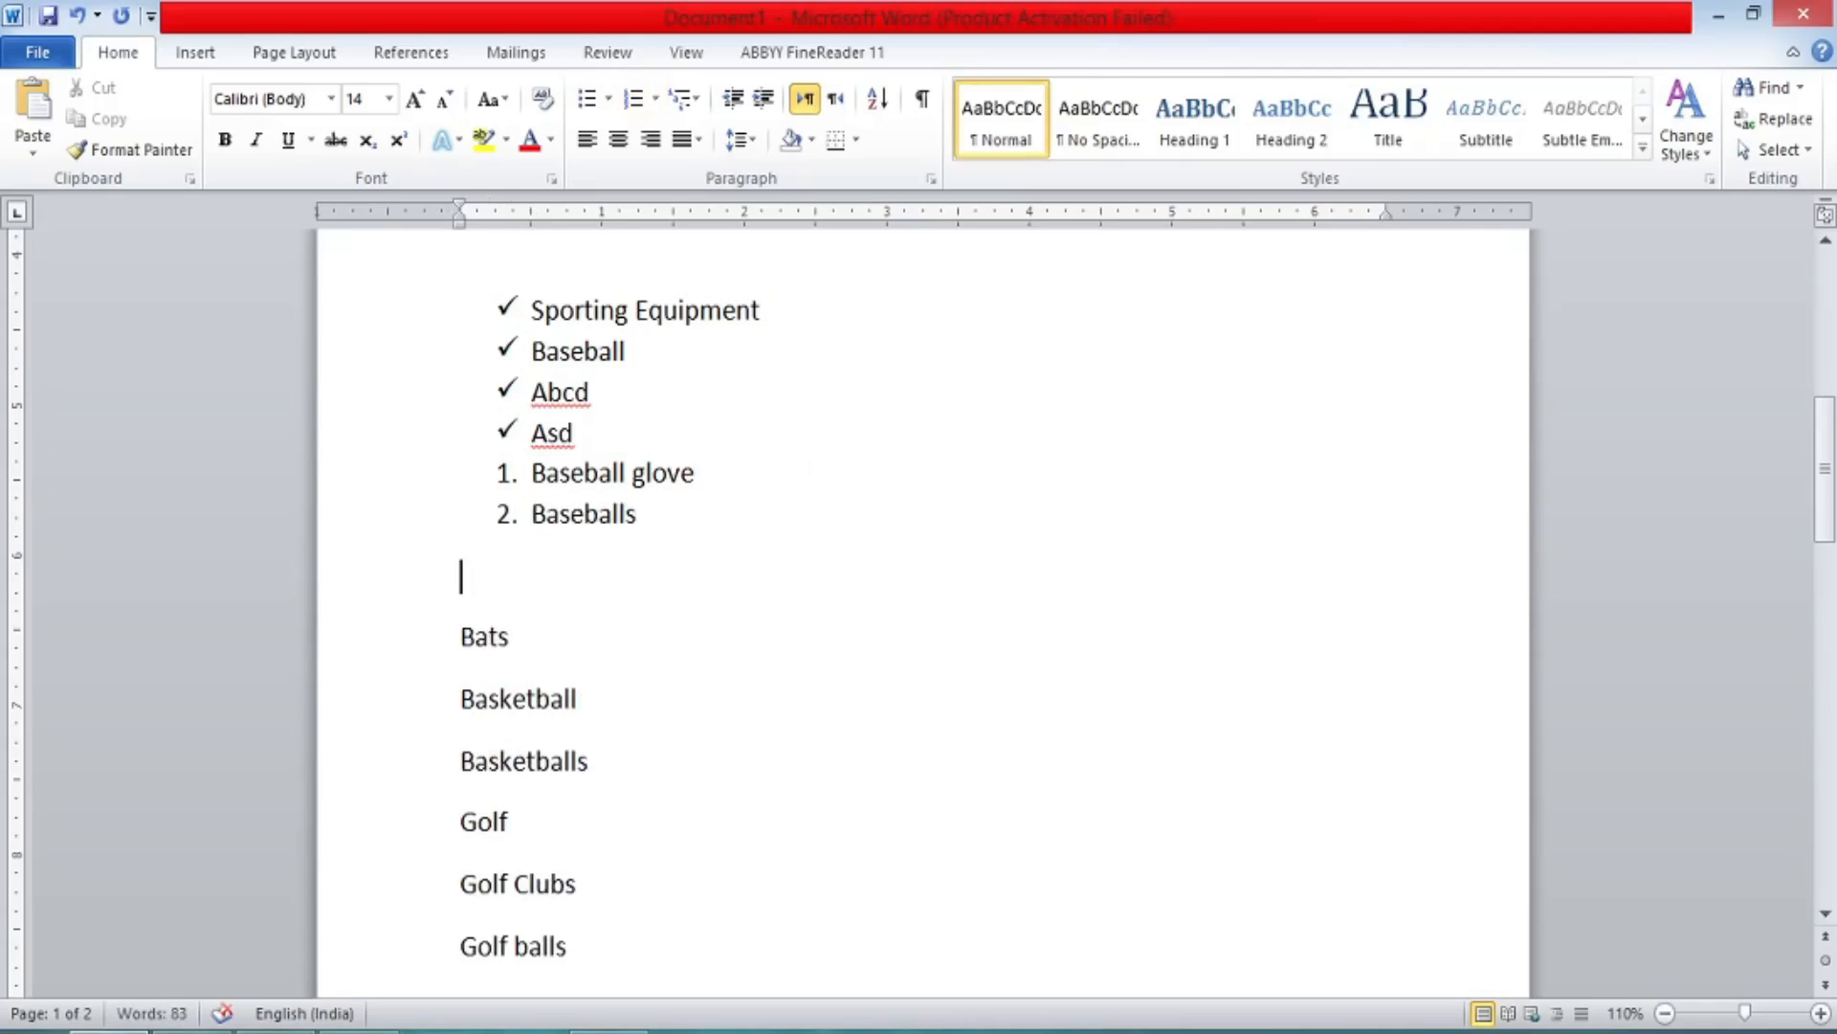
{"action": "key", "text": "BackSpace"}
{"action": "key", "text": "Return"}
{"action": "type", "text": "hg"}
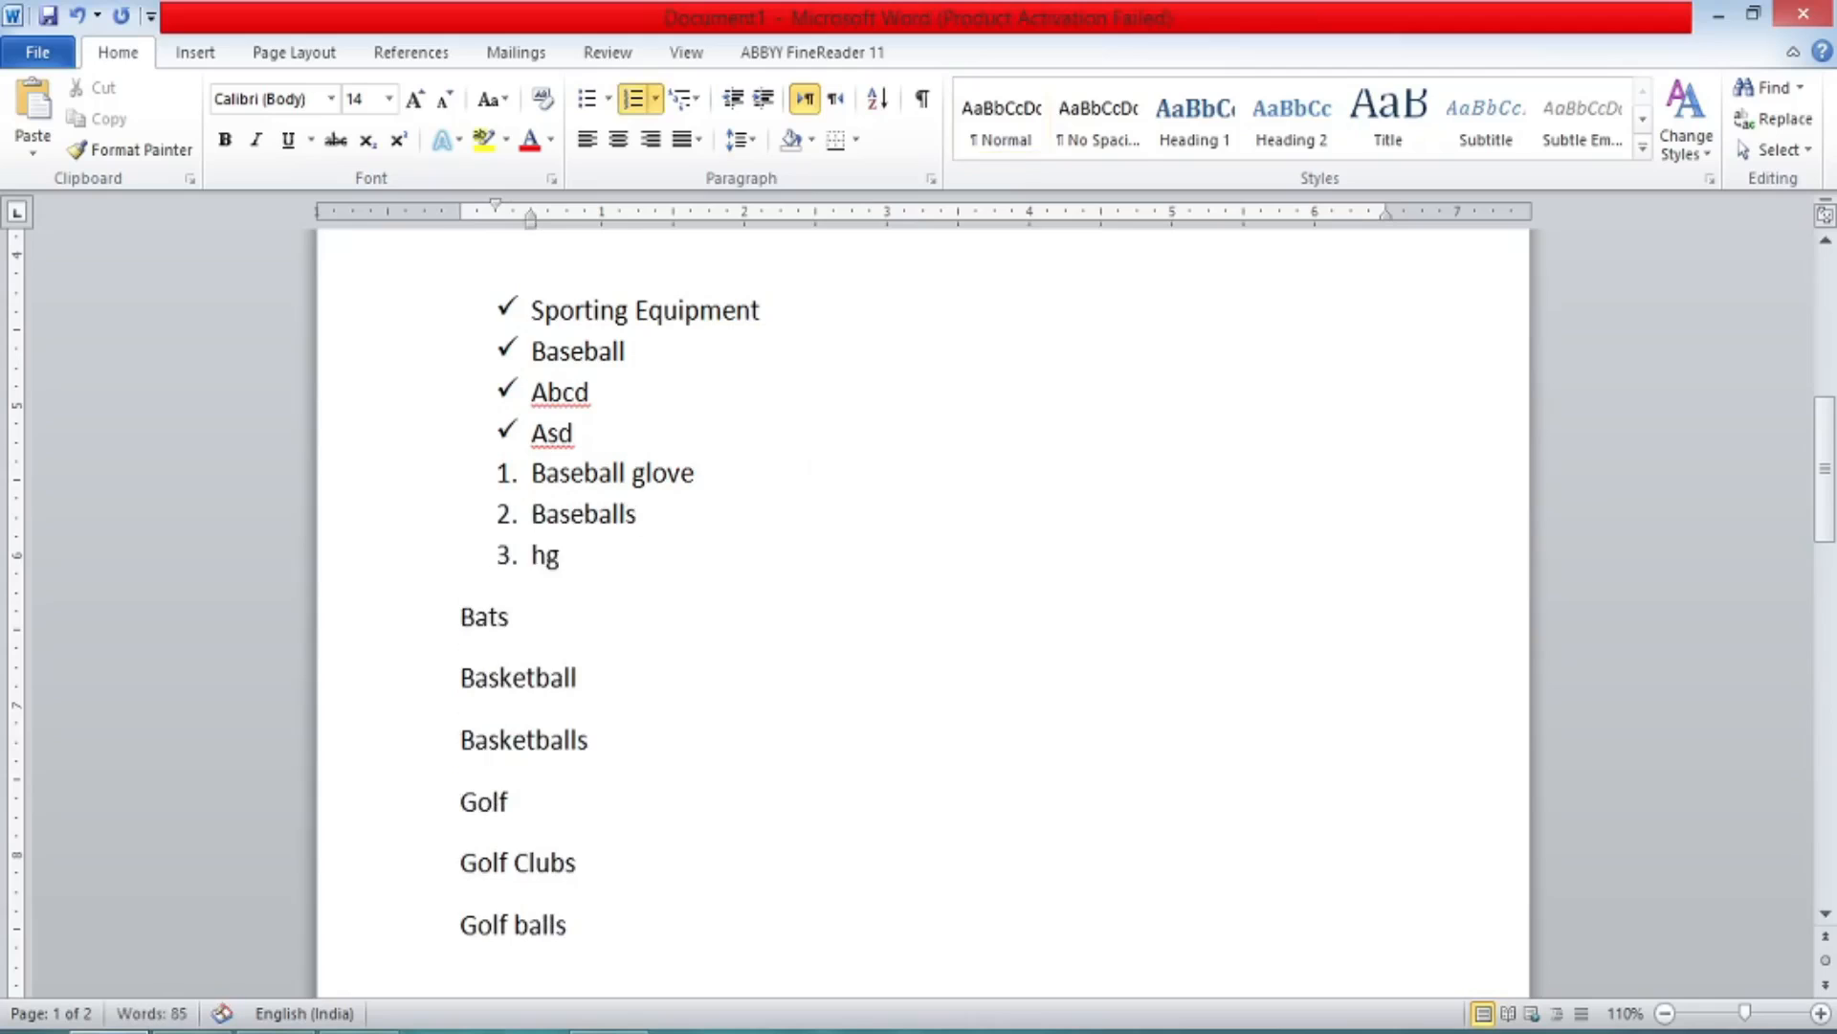
{"action": "key", "text": "Return"}
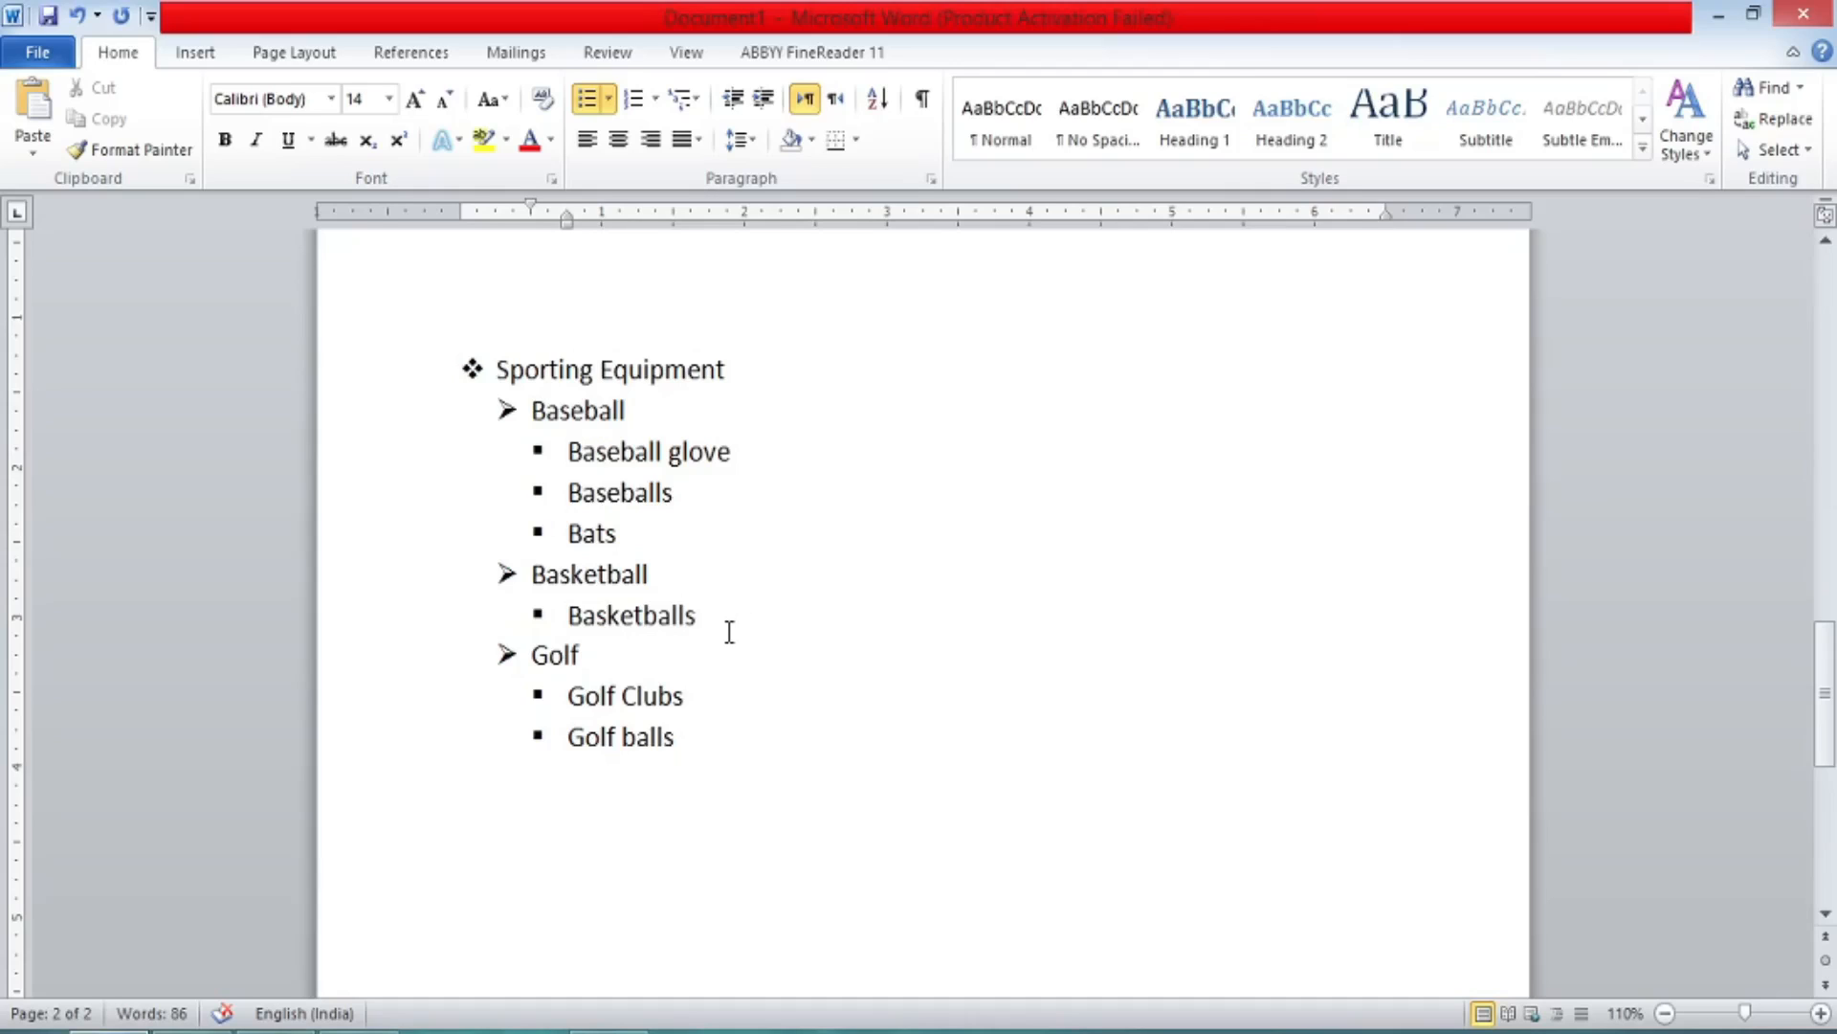
Examine the multilevel list styles available for the nested Sporting Equipment list on page 2.
{"action": "left_click", "coordinate": [685, 98]}
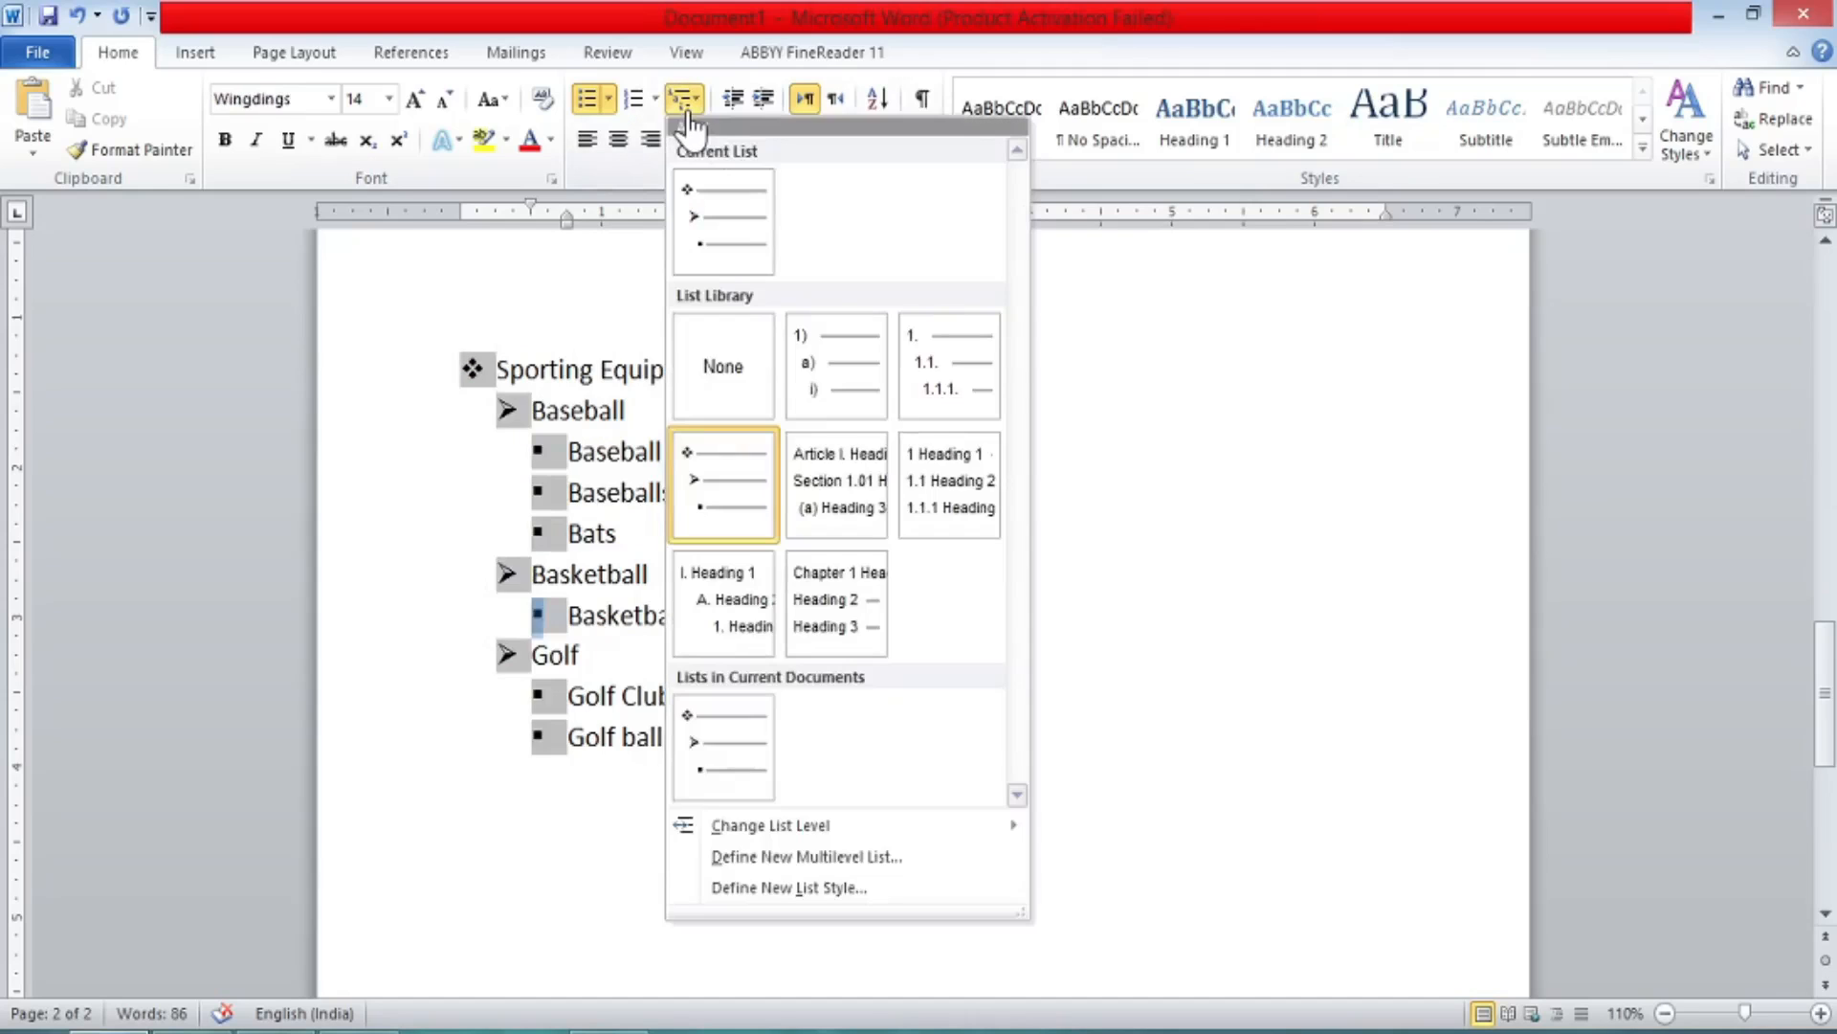
{"action": "left_click", "coordinate": [498, 412]}
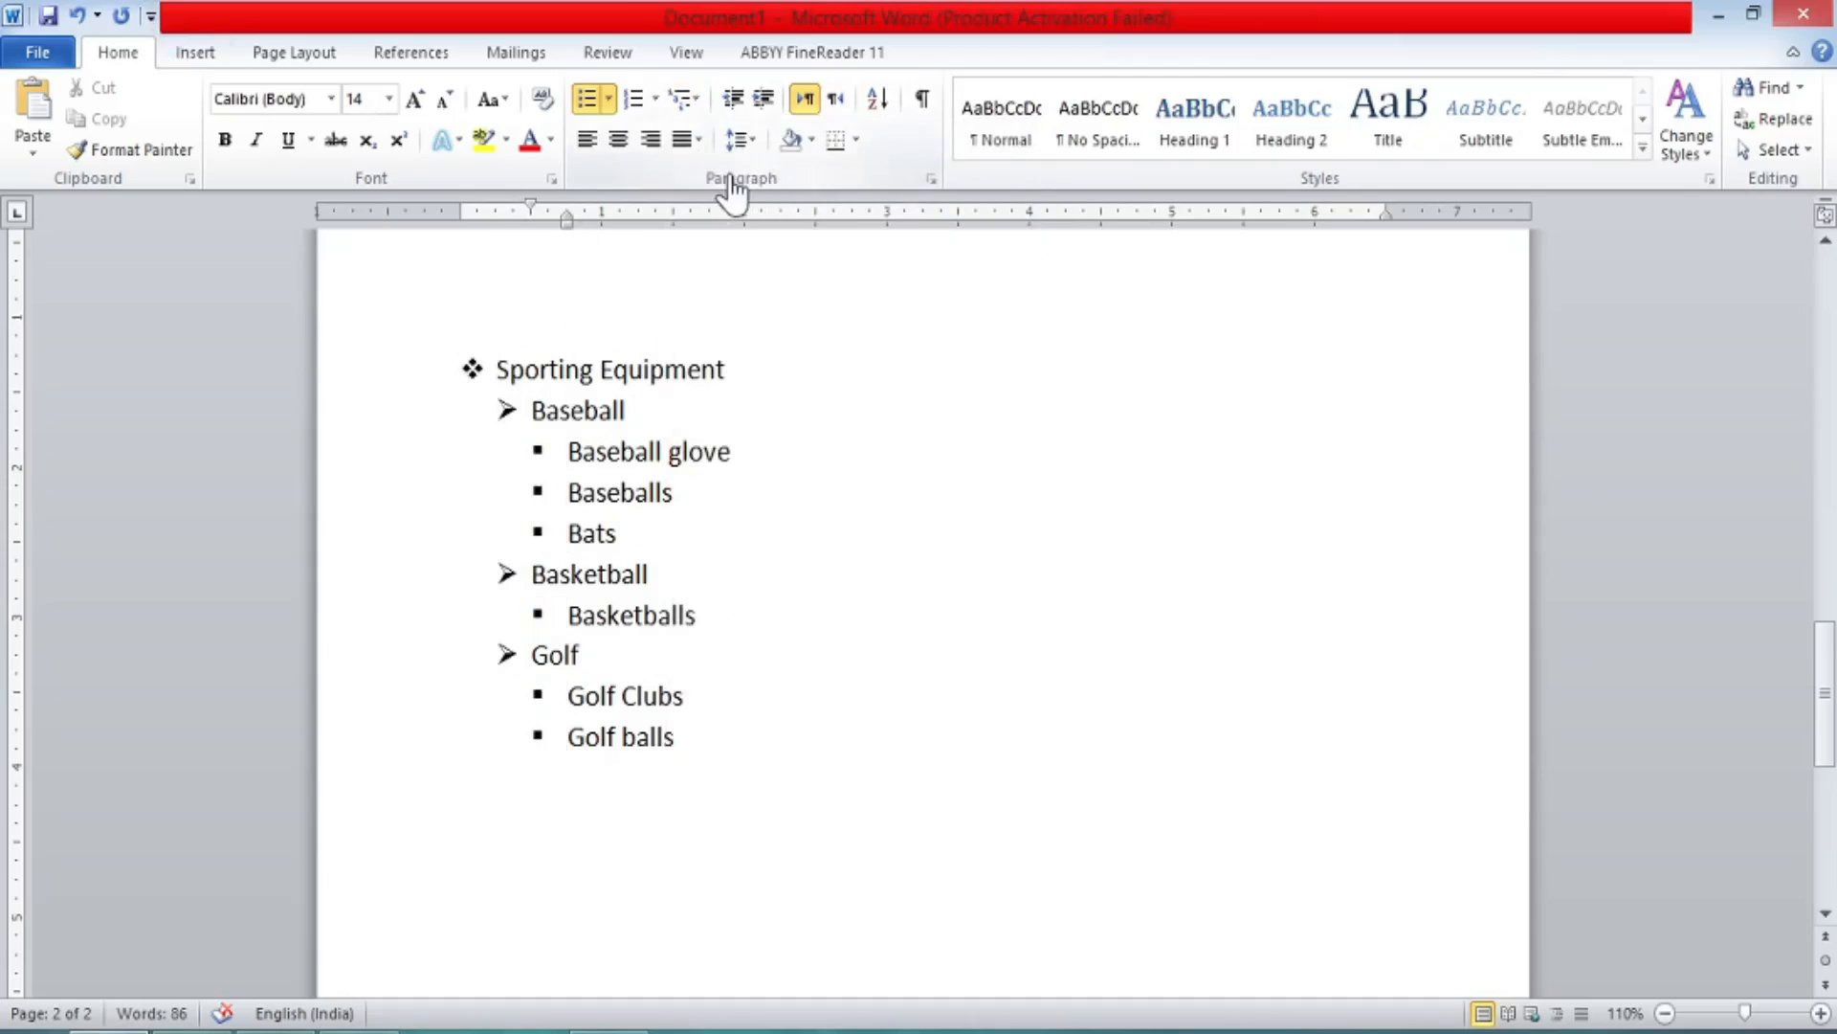
{"action": "left_click", "coordinate": [684, 102]}
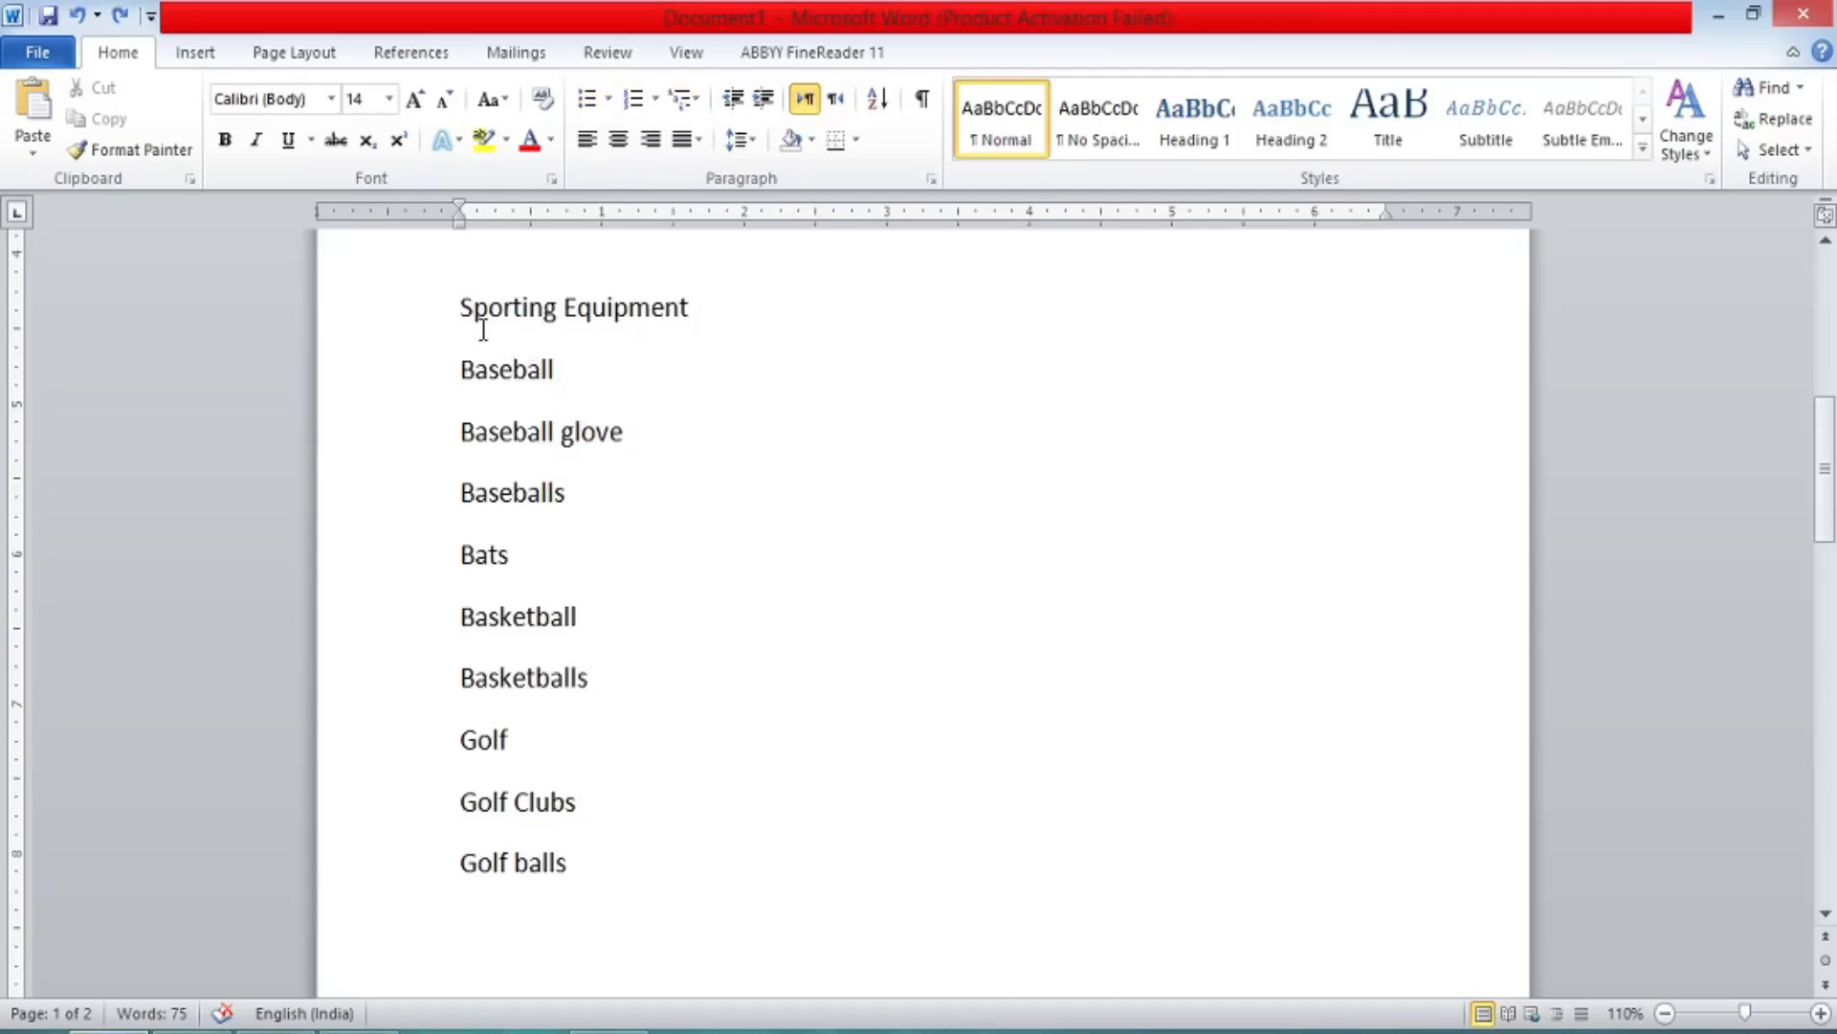
Compare the plain sporting equipment lines with the nested bulleted list on page 2, down to "Golf balls".
{"action": "left_click", "coordinate": [462, 309]}
{"action": "left_click", "coordinate": [463, 373]}
{"action": "key", "text": "Down"}
{"action": "key", "text": "Down"}
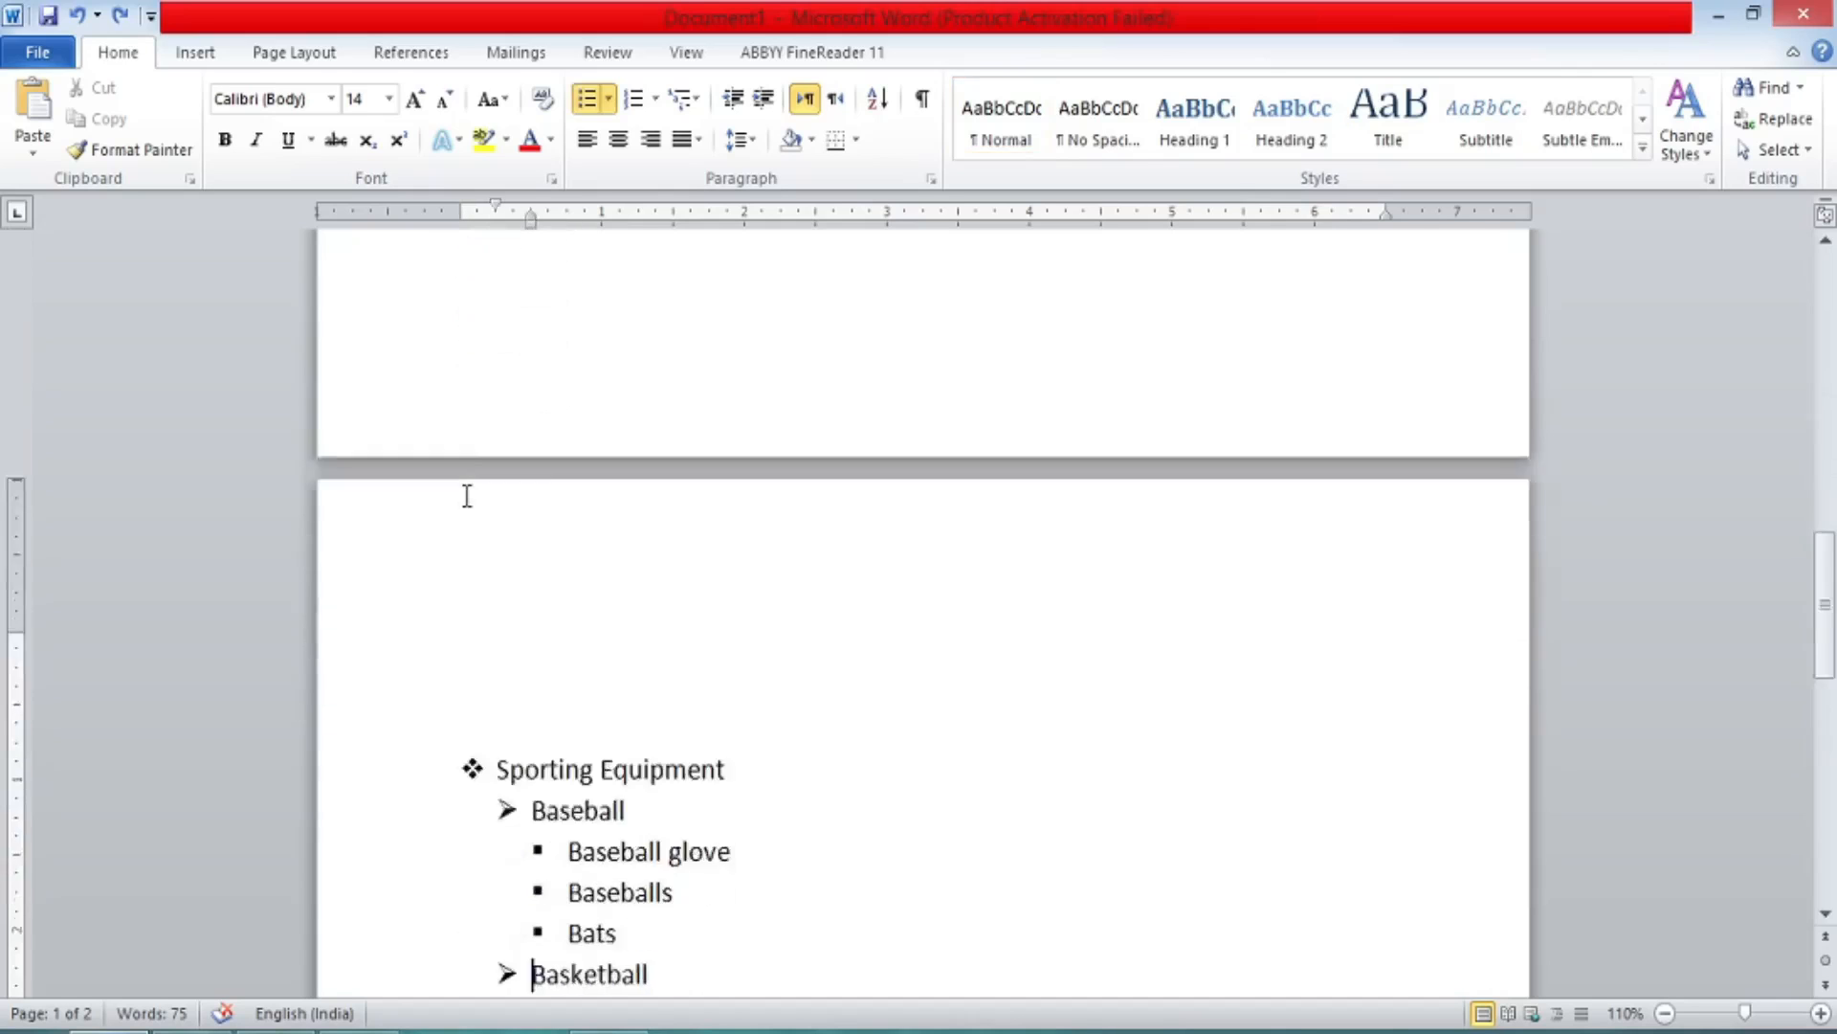
{"action": "key", "text": "Down"}
{"action": "key", "text": "Down"}
{"action": "key", "text": "Down"}
{"action": "key", "text": "Down"}
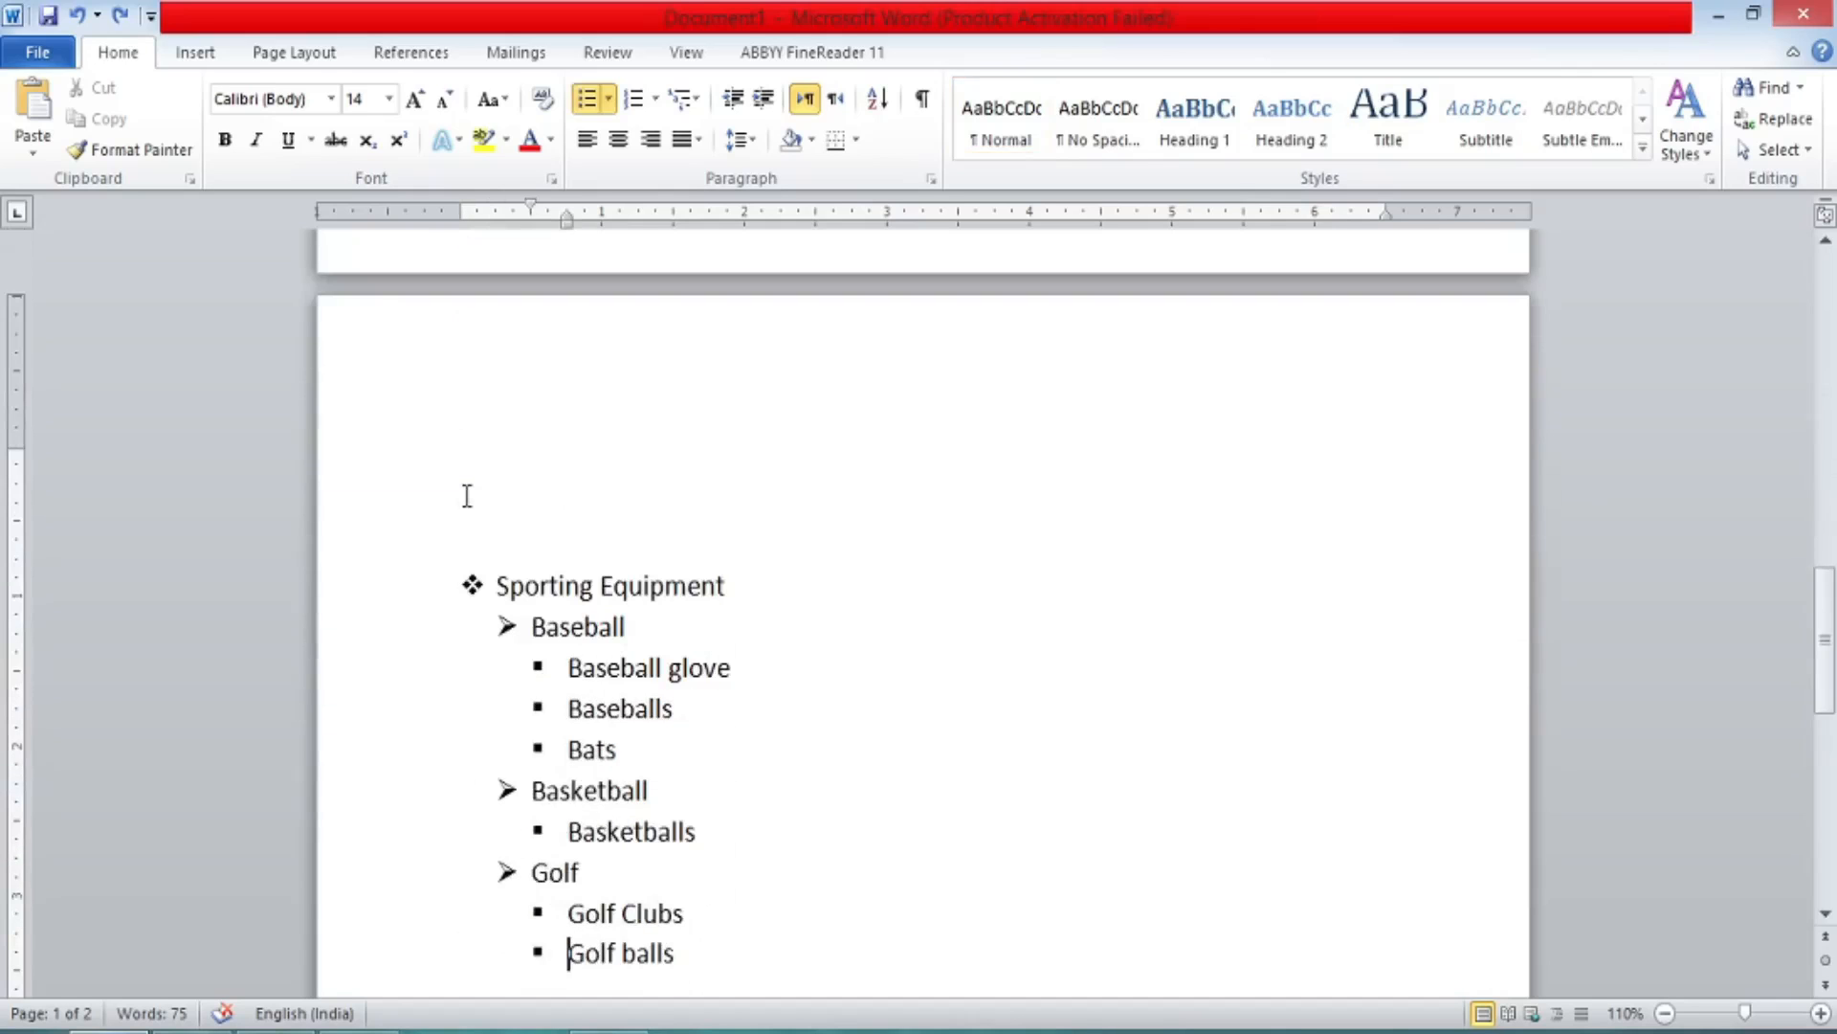
{"action": "key", "text": "Down"}
{"action": "key", "text": "Up"}
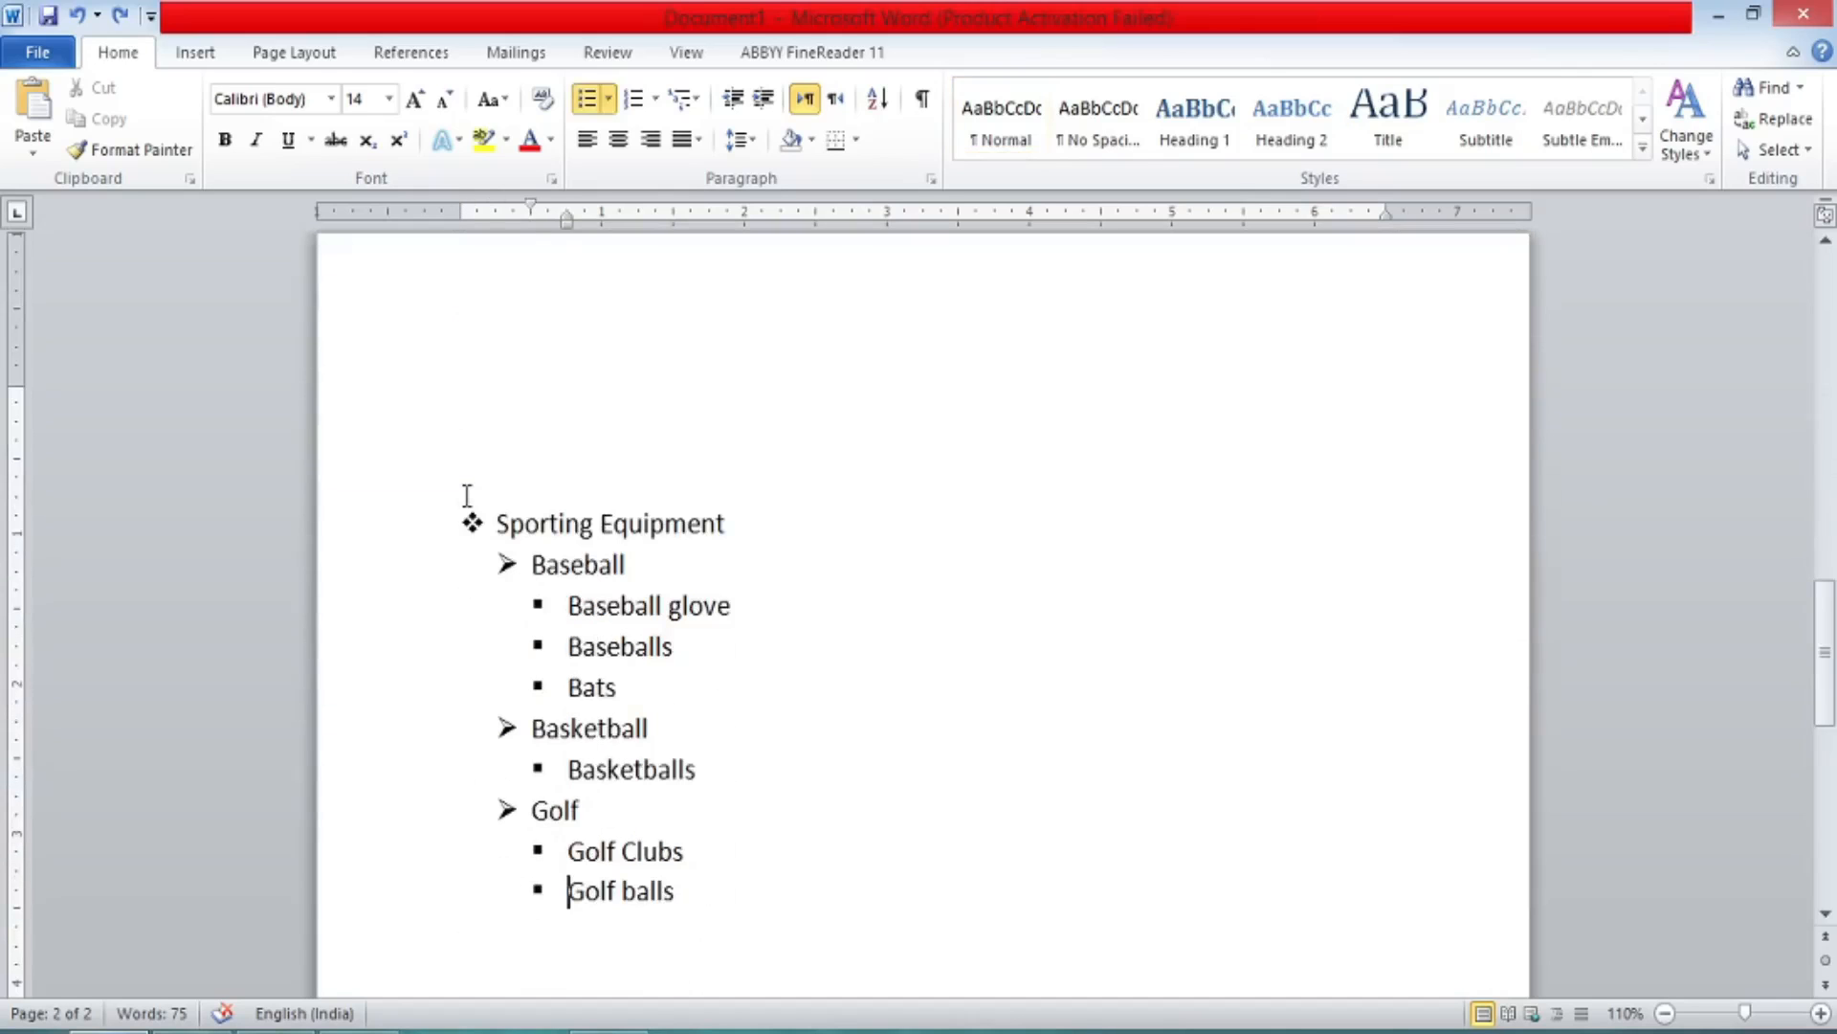
Apply the ❖ ➢ ▪ multilevel bullet list to the plain "Sporting Equipment" line on page 1.
{"action": "scroll", "coordinate": [467, 495], "scroll_direction": "up", "scroll_amount": 3}
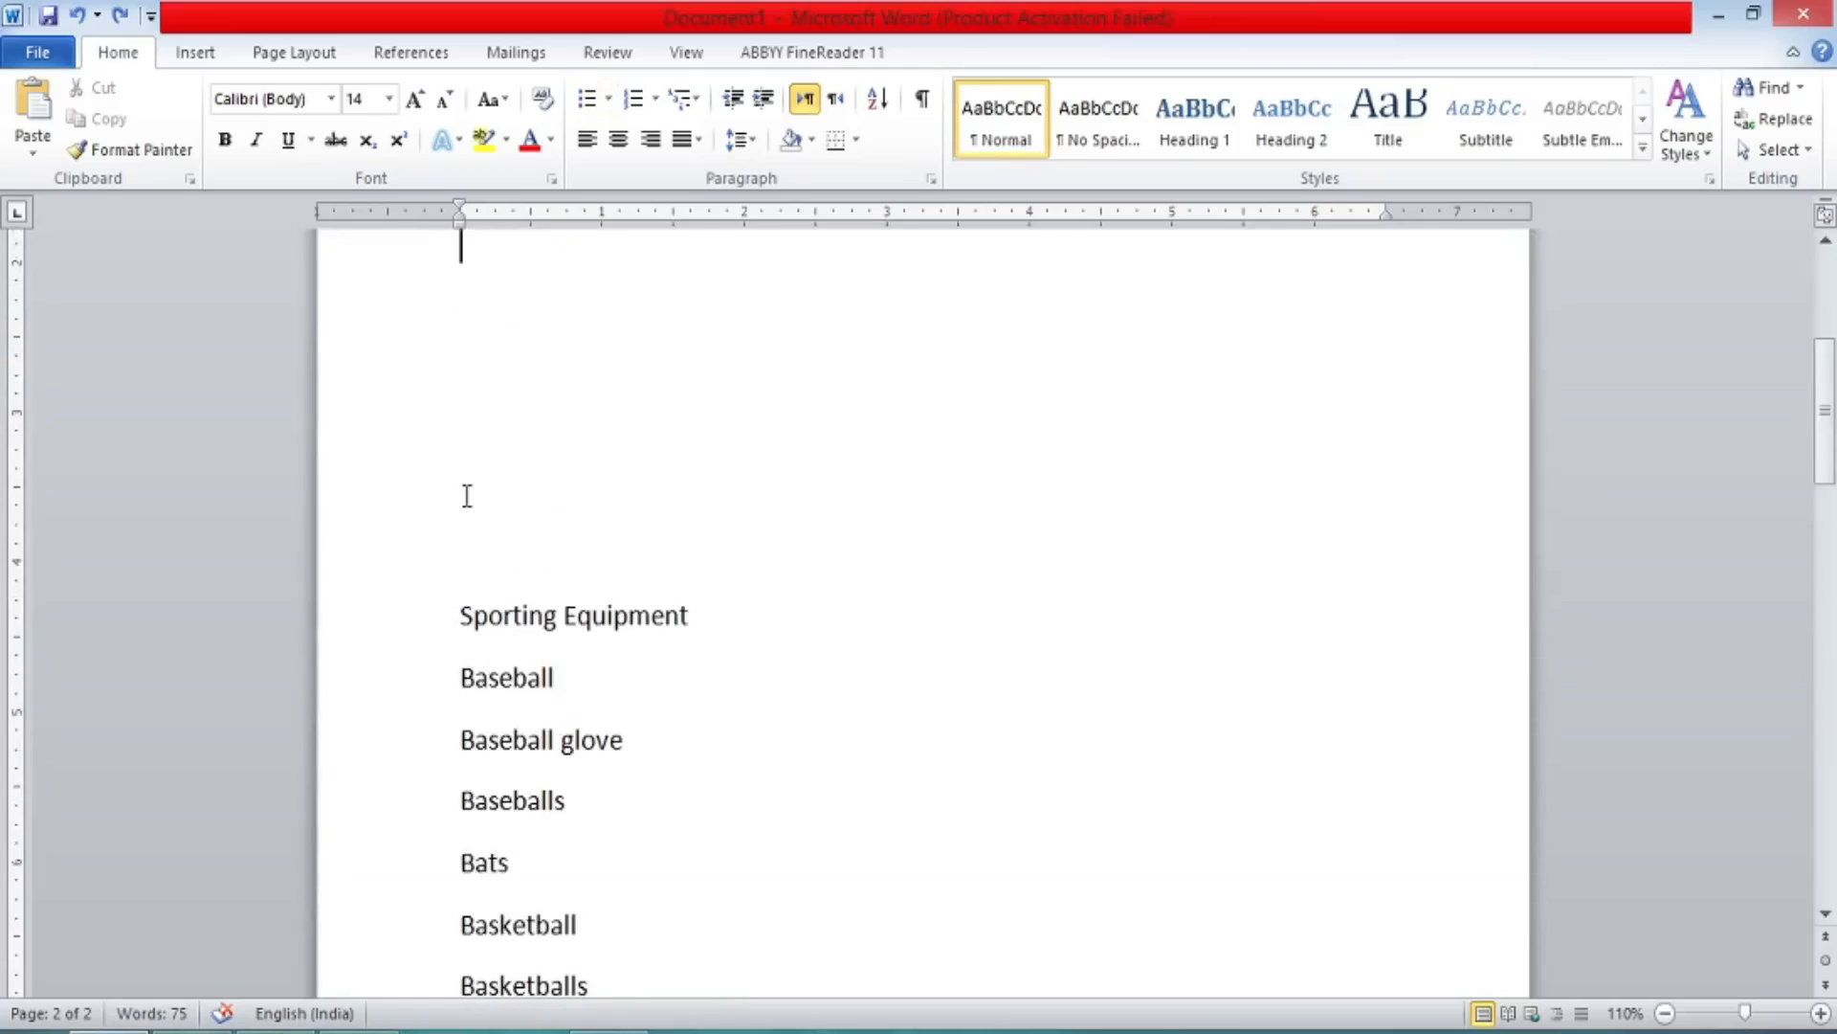
{"action": "key", "text": "Down"}
{"action": "key", "text": "Down"}
{"action": "key", "text": "Down"}
{"action": "key", "text": "Down"}
{"action": "key", "text": "Down"}
{"action": "key", "text": "Down"}
{"action": "key", "text": "Down"}
{"action": "key", "text": "Down"}
{"action": "key", "text": "Down"}
{"action": "key", "text": "Down"}
{"action": "key", "text": "Down"}
{"action": "key", "text": "Down"}
{"action": "key", "text": "Down"}
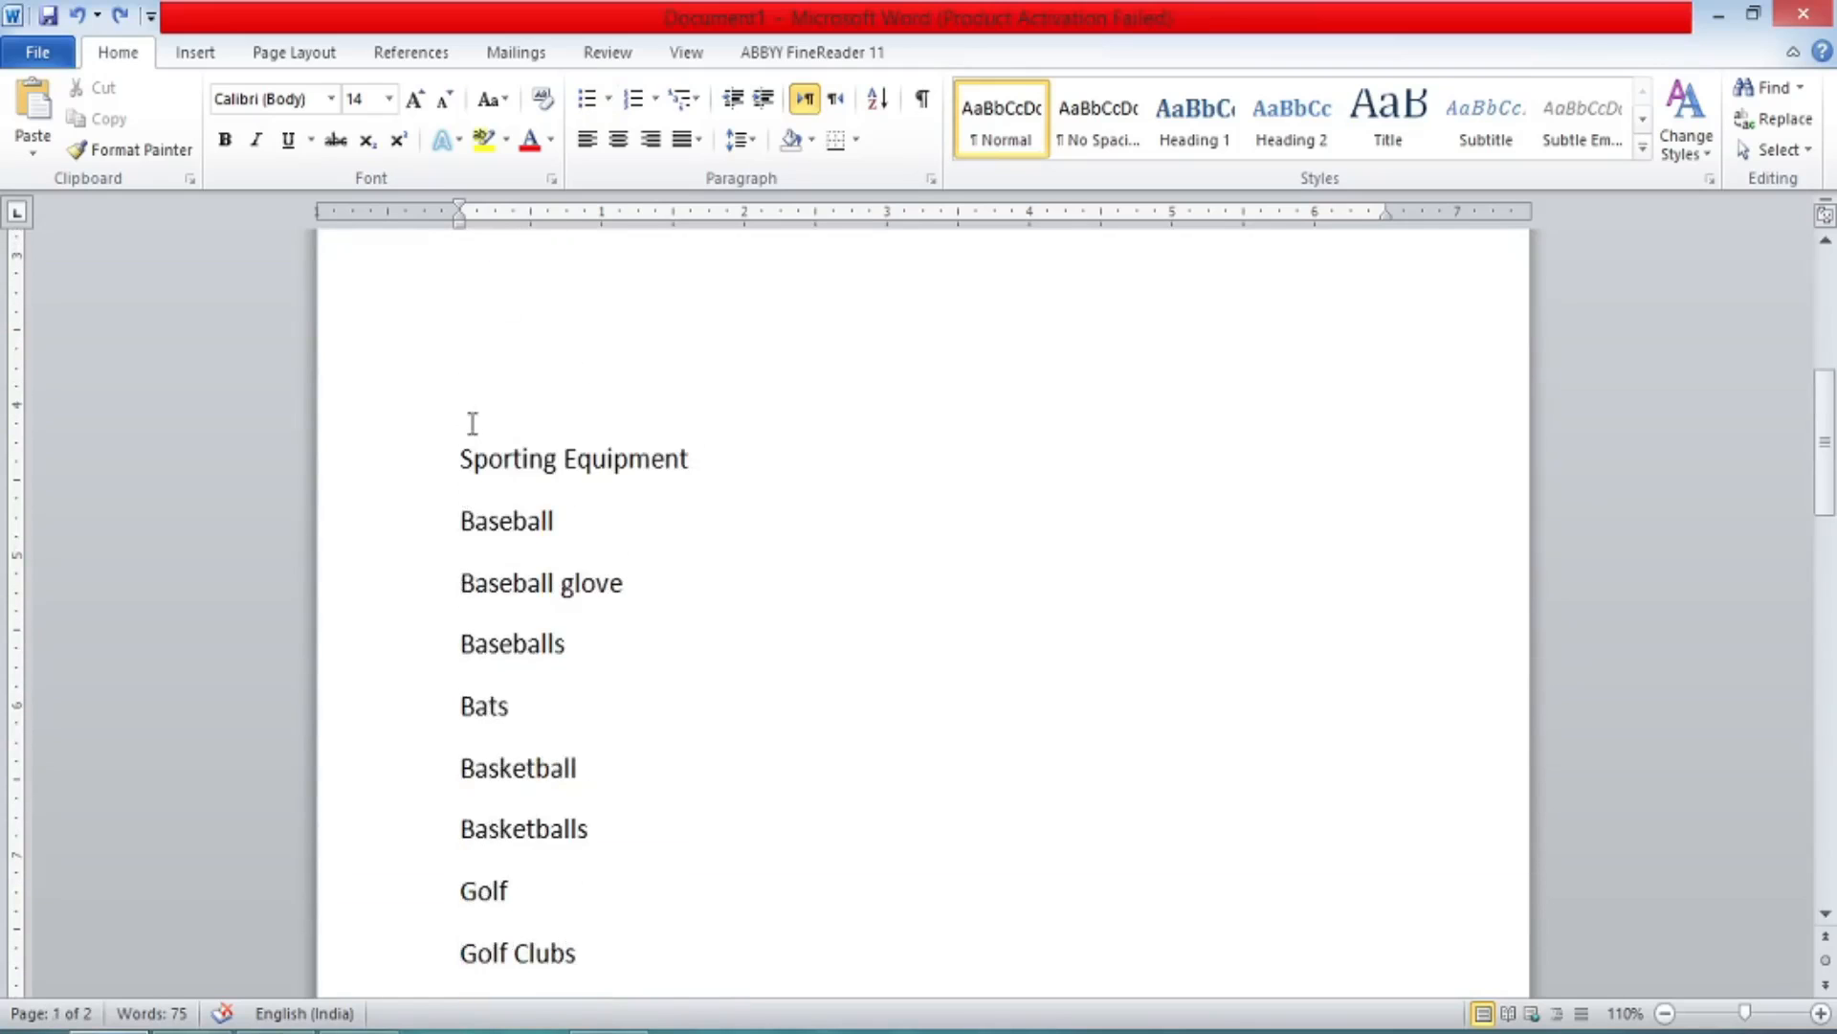
{"action": "left_click", "coordinate": [466, 450]}
{"action": "left_click", "coordinate": [682, 113]}
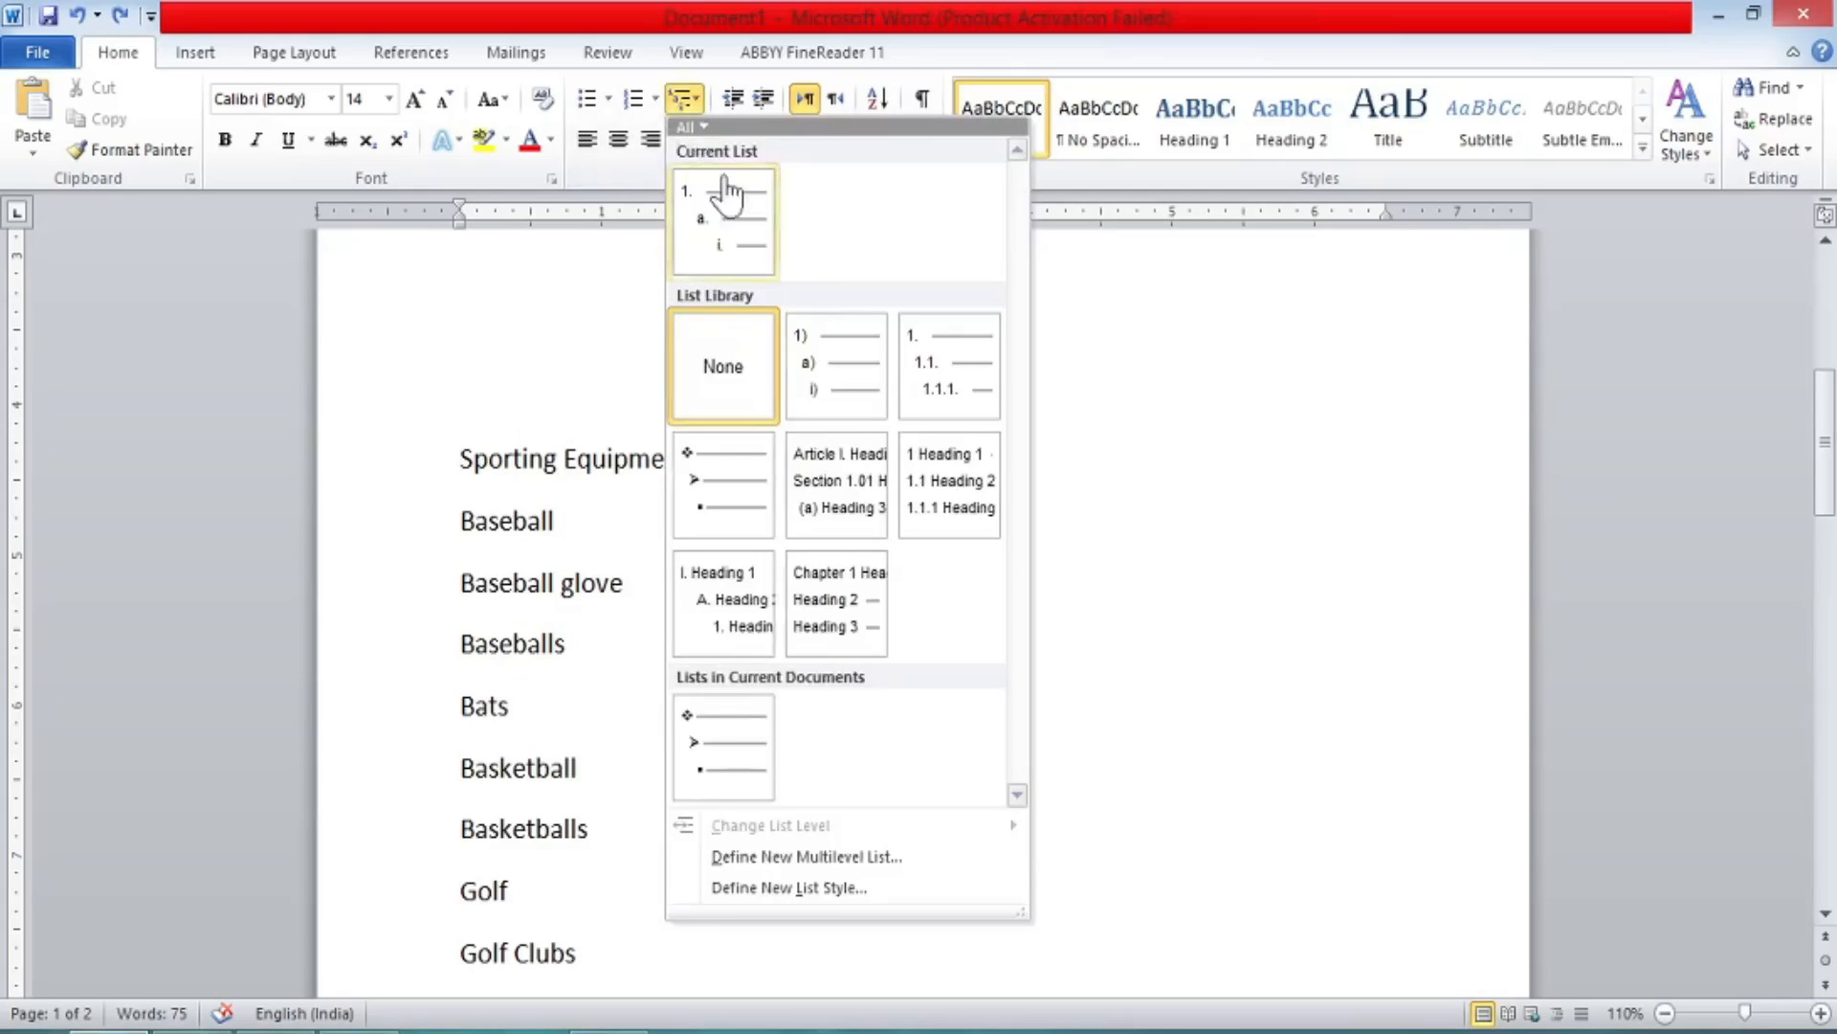
{"action": "mouse_move", "coordinate": [828, 378]}
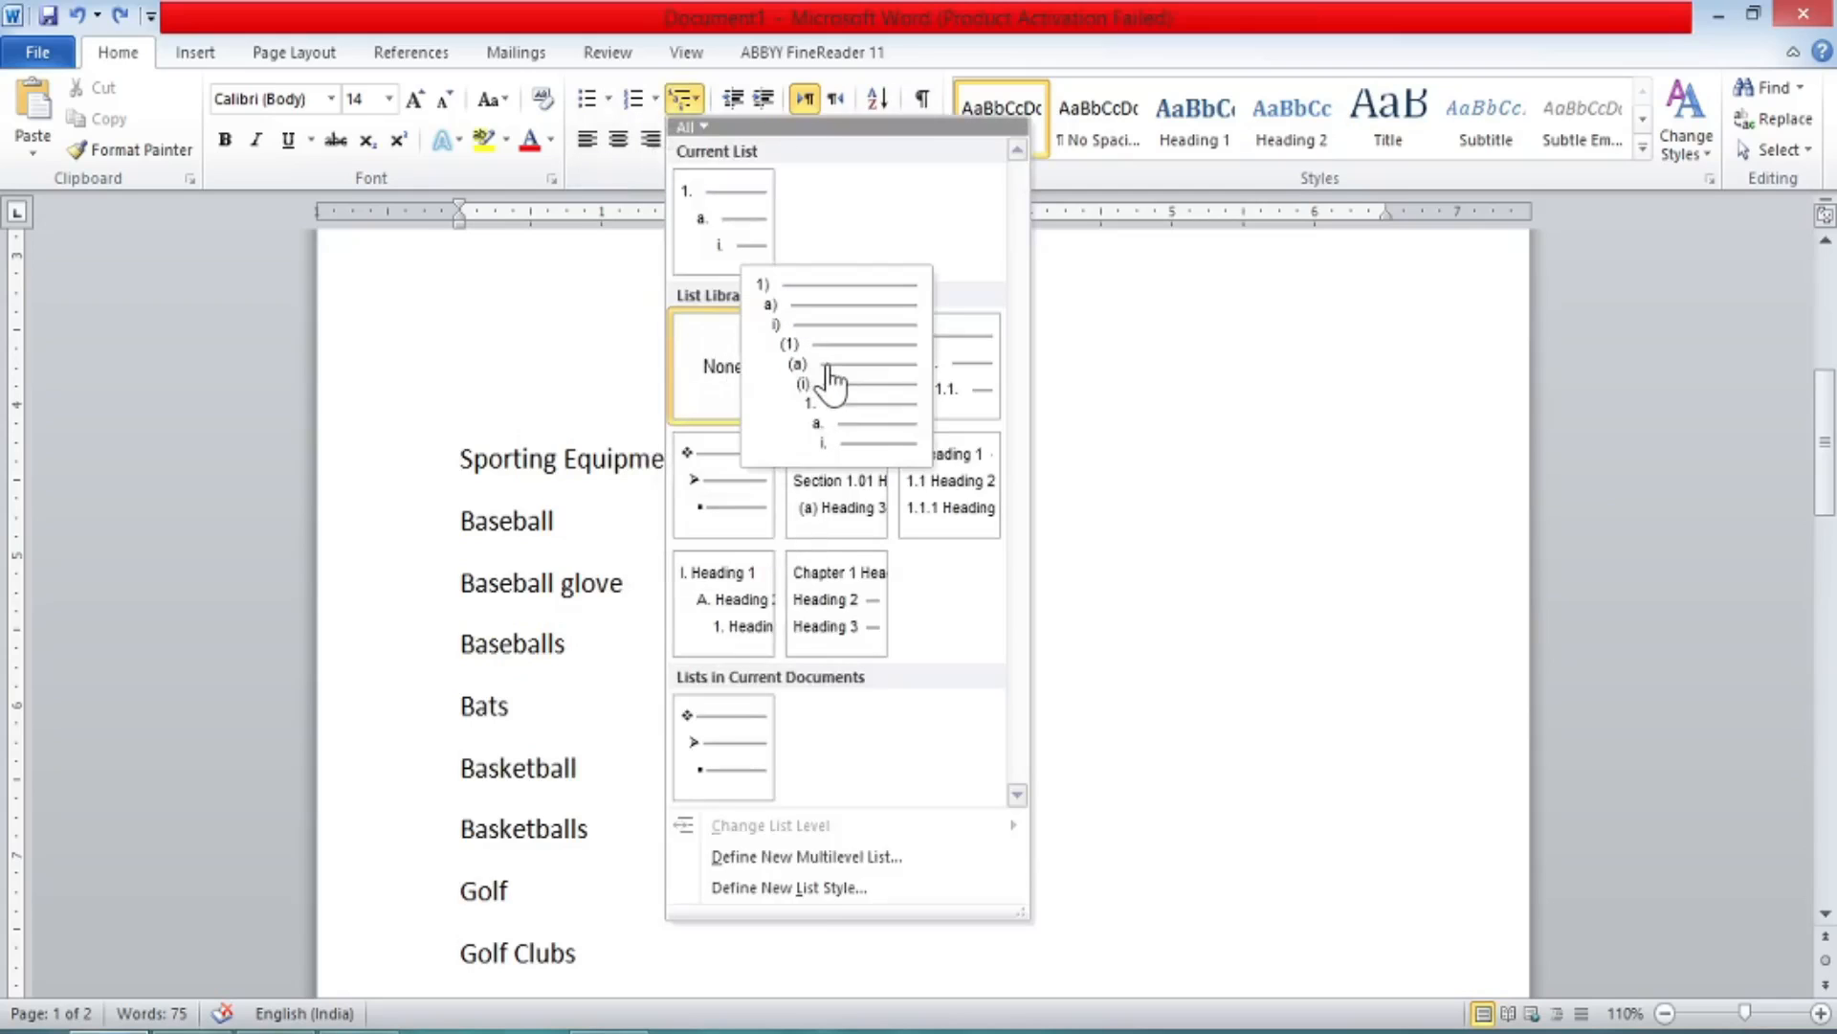
{"action": "left_click", "coordinate": [742, 497]}
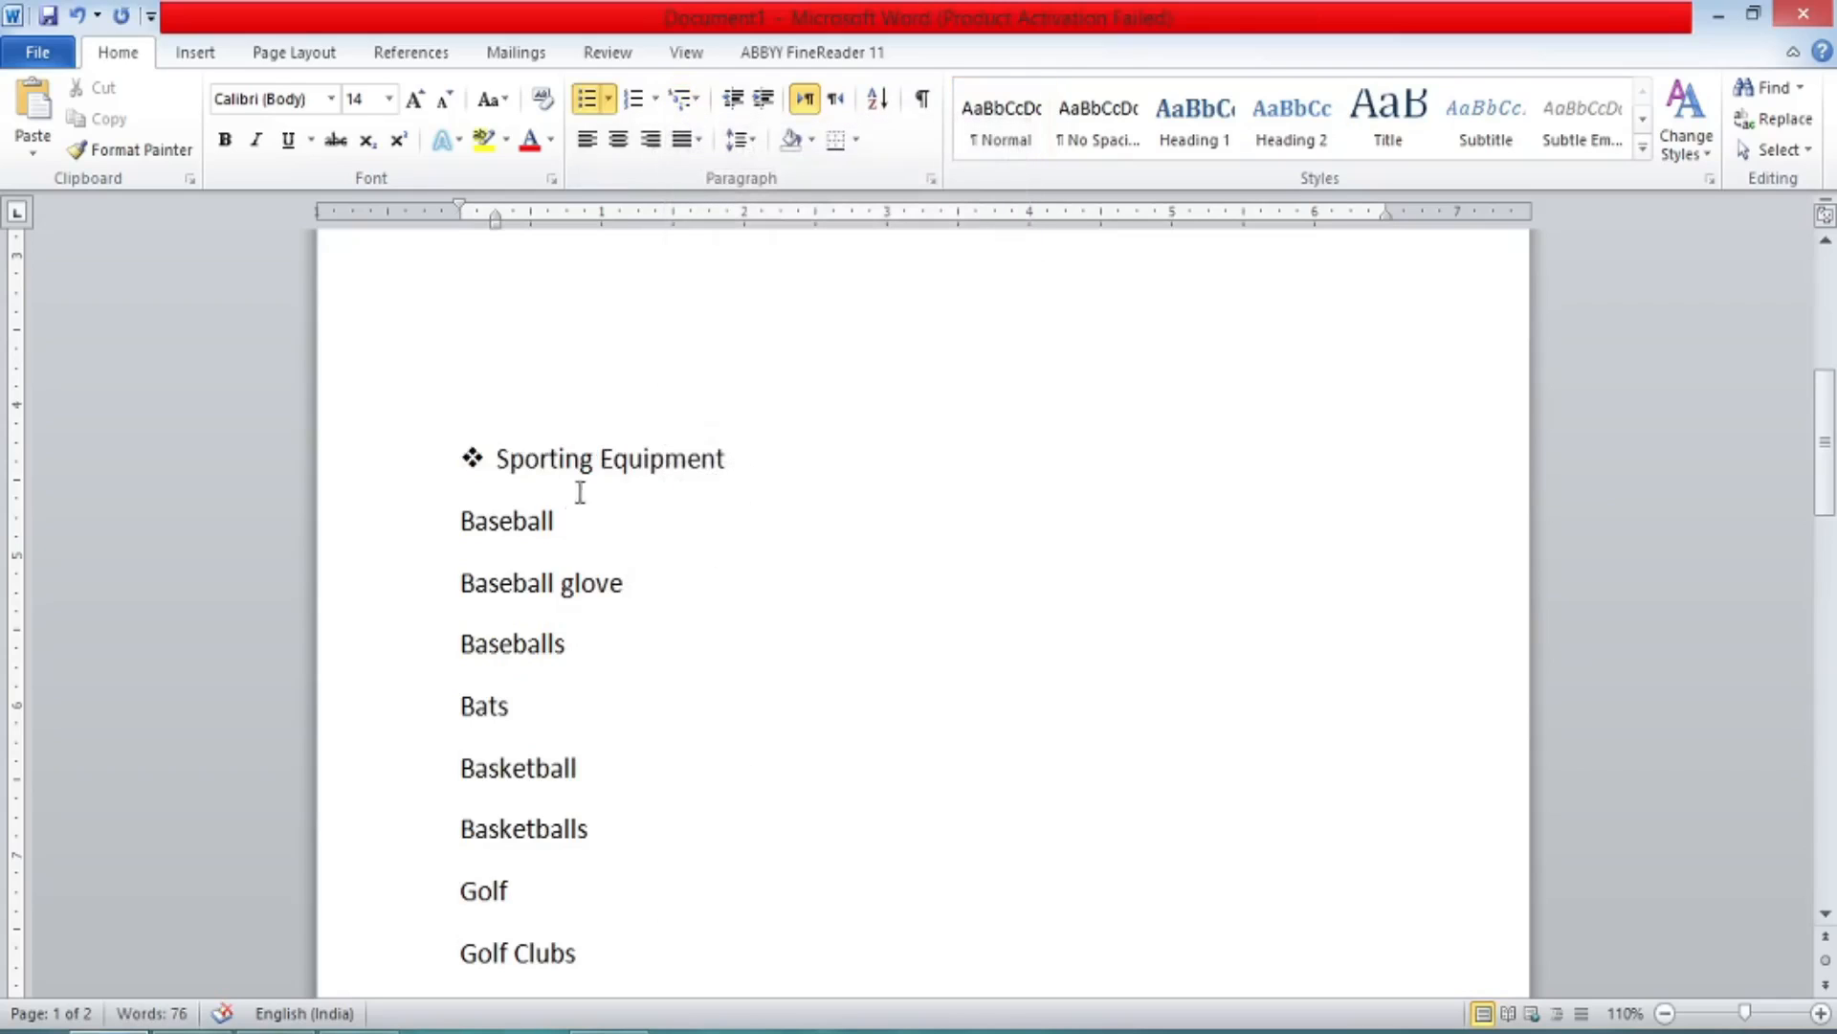
Bring the "Baseball" line into the list as a second-level bullet under "Sporting Equipment".
{"action": "left_click", "coordinate": [458, 522]}
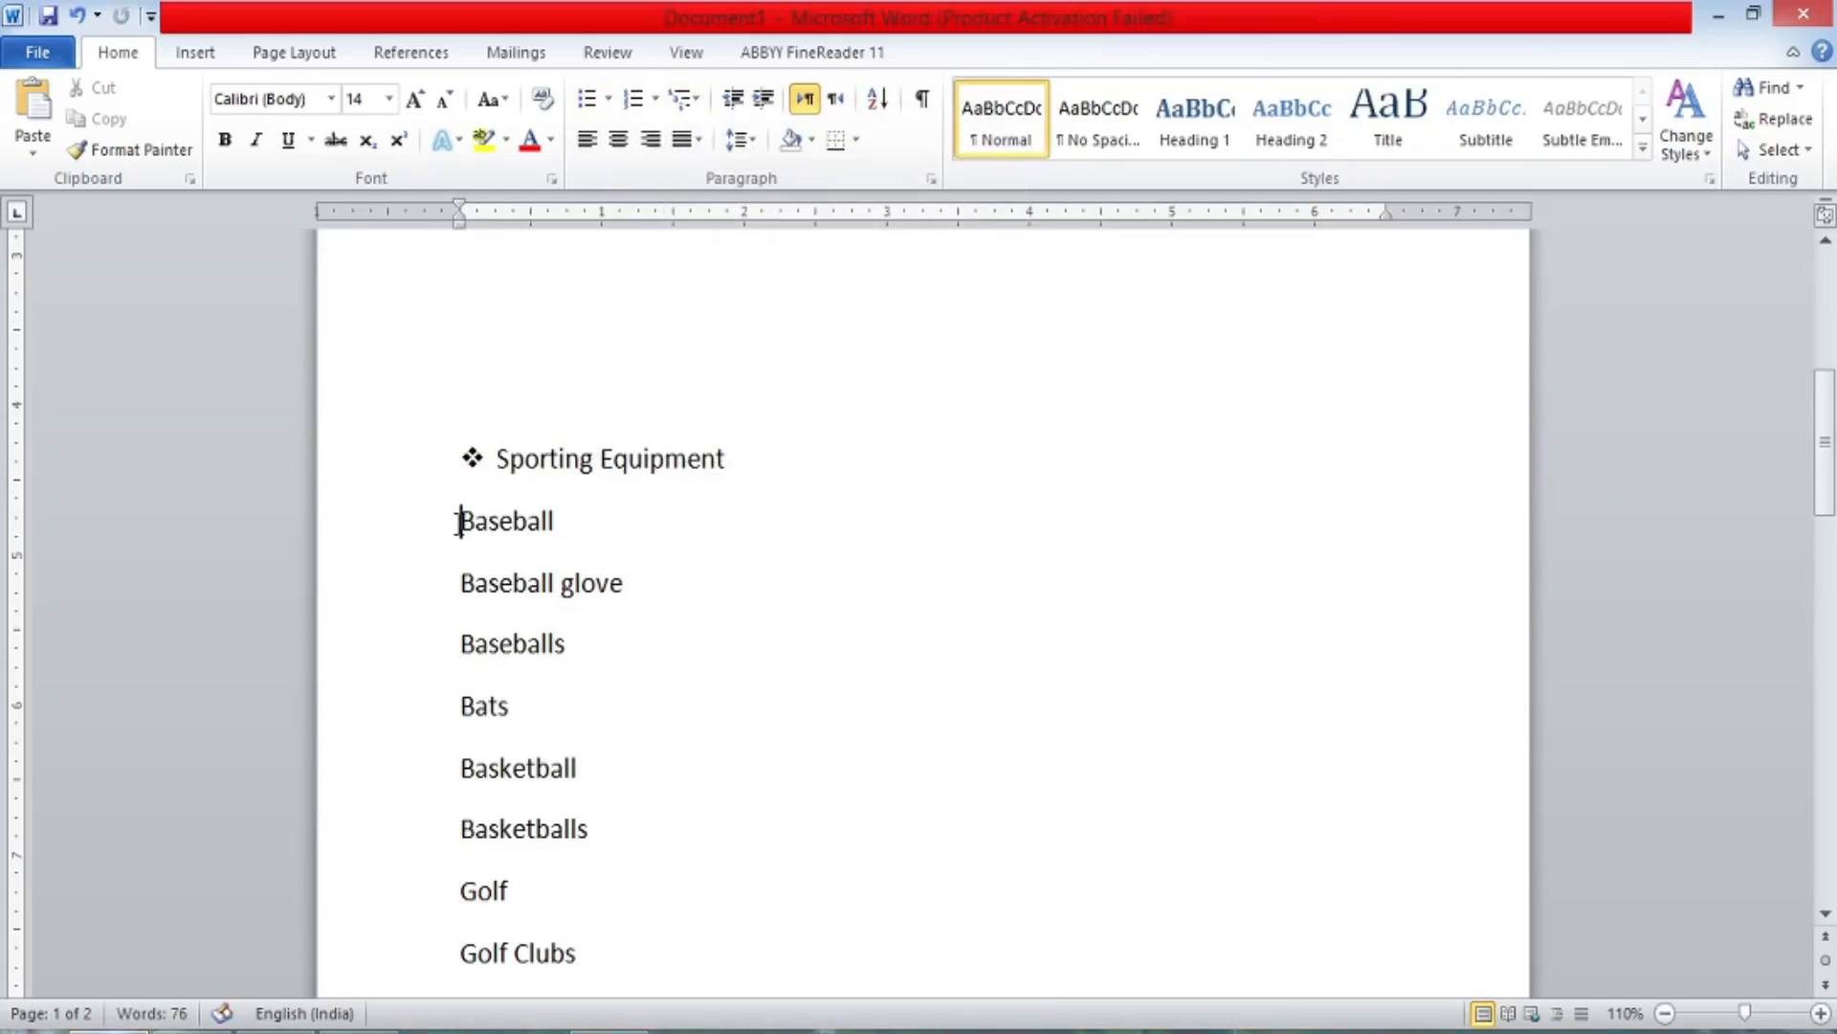
{"action": "key", "text": "BackSpace"}
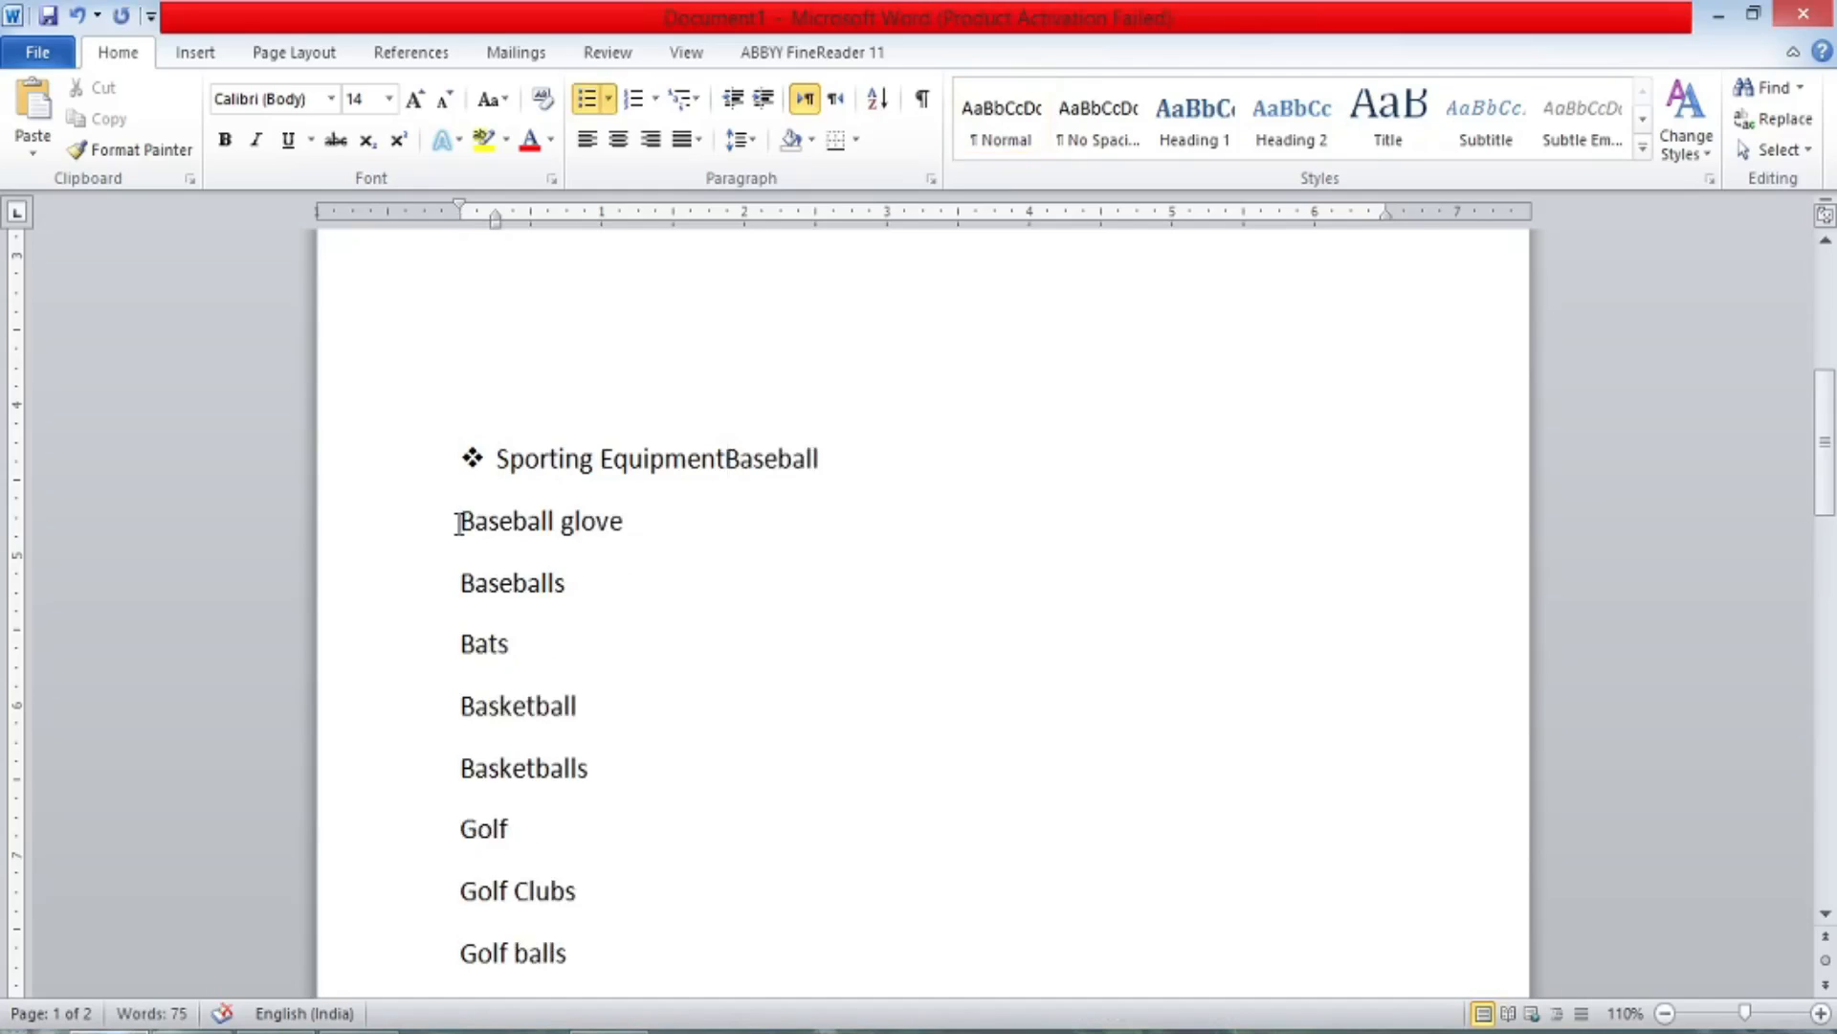
{"action": "key", "text": "Return"}
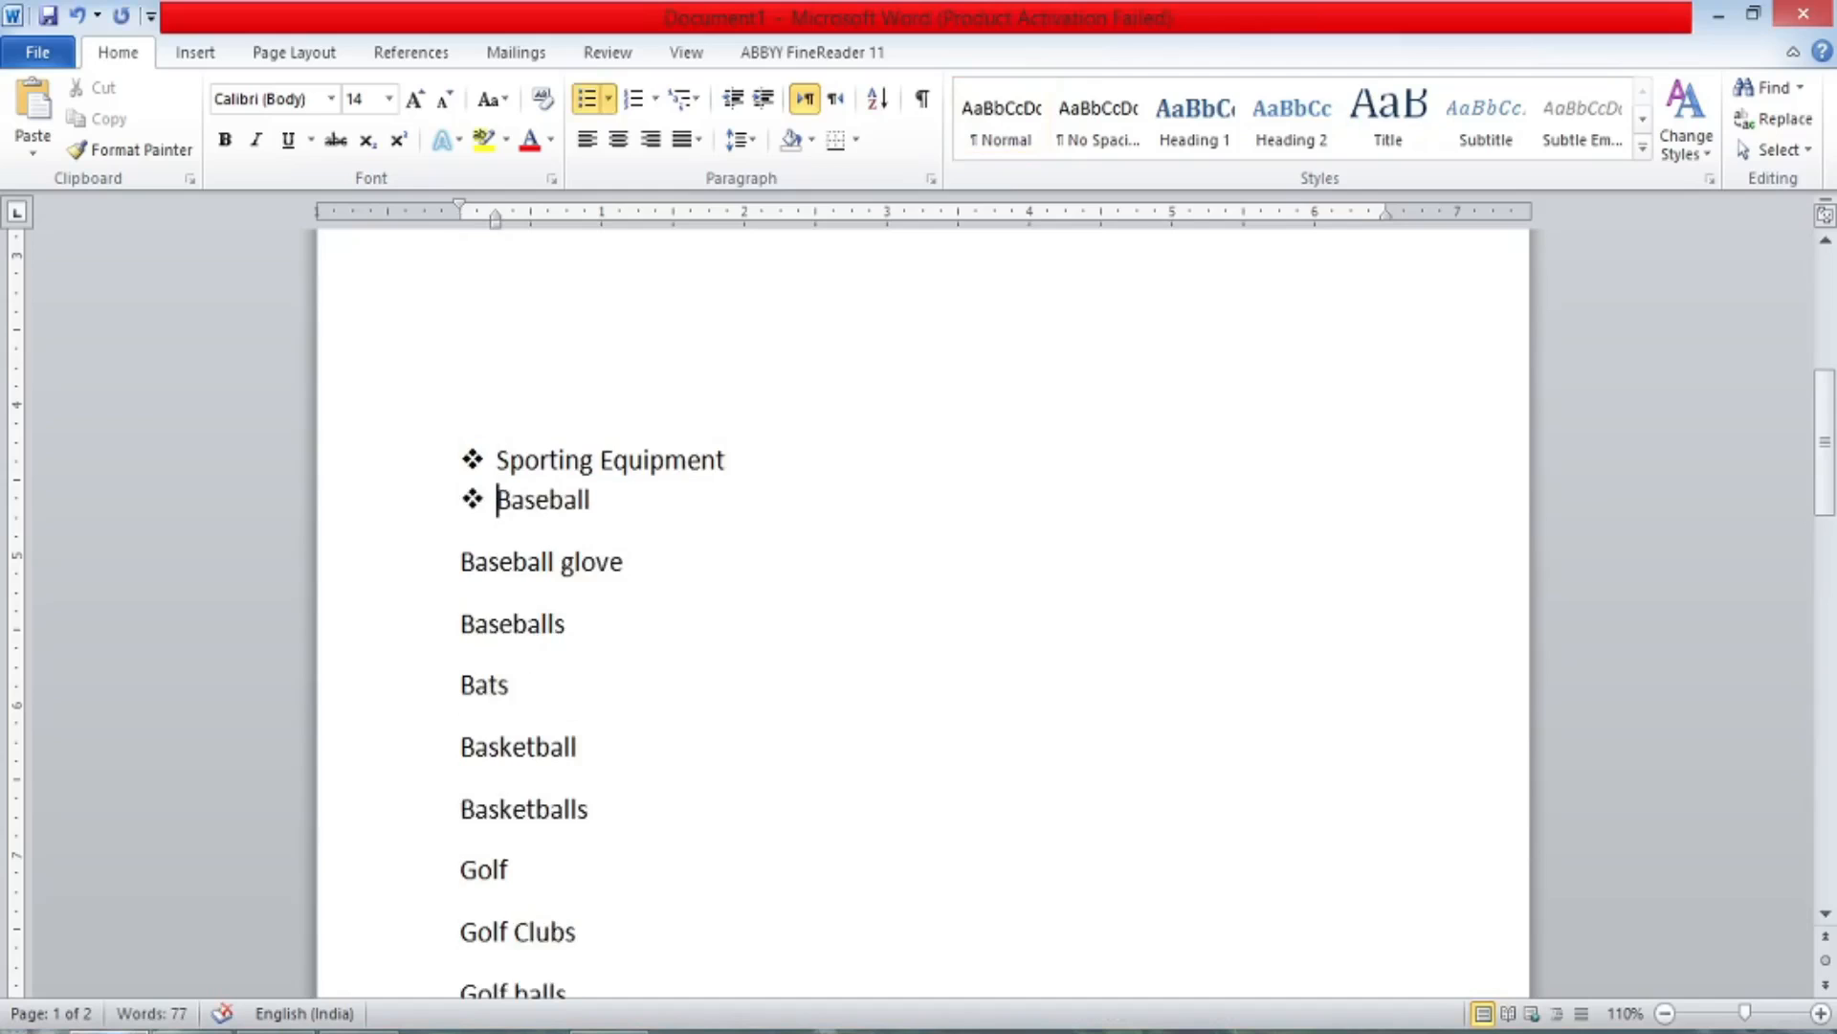
{"action": "key", "text": "Tab"}
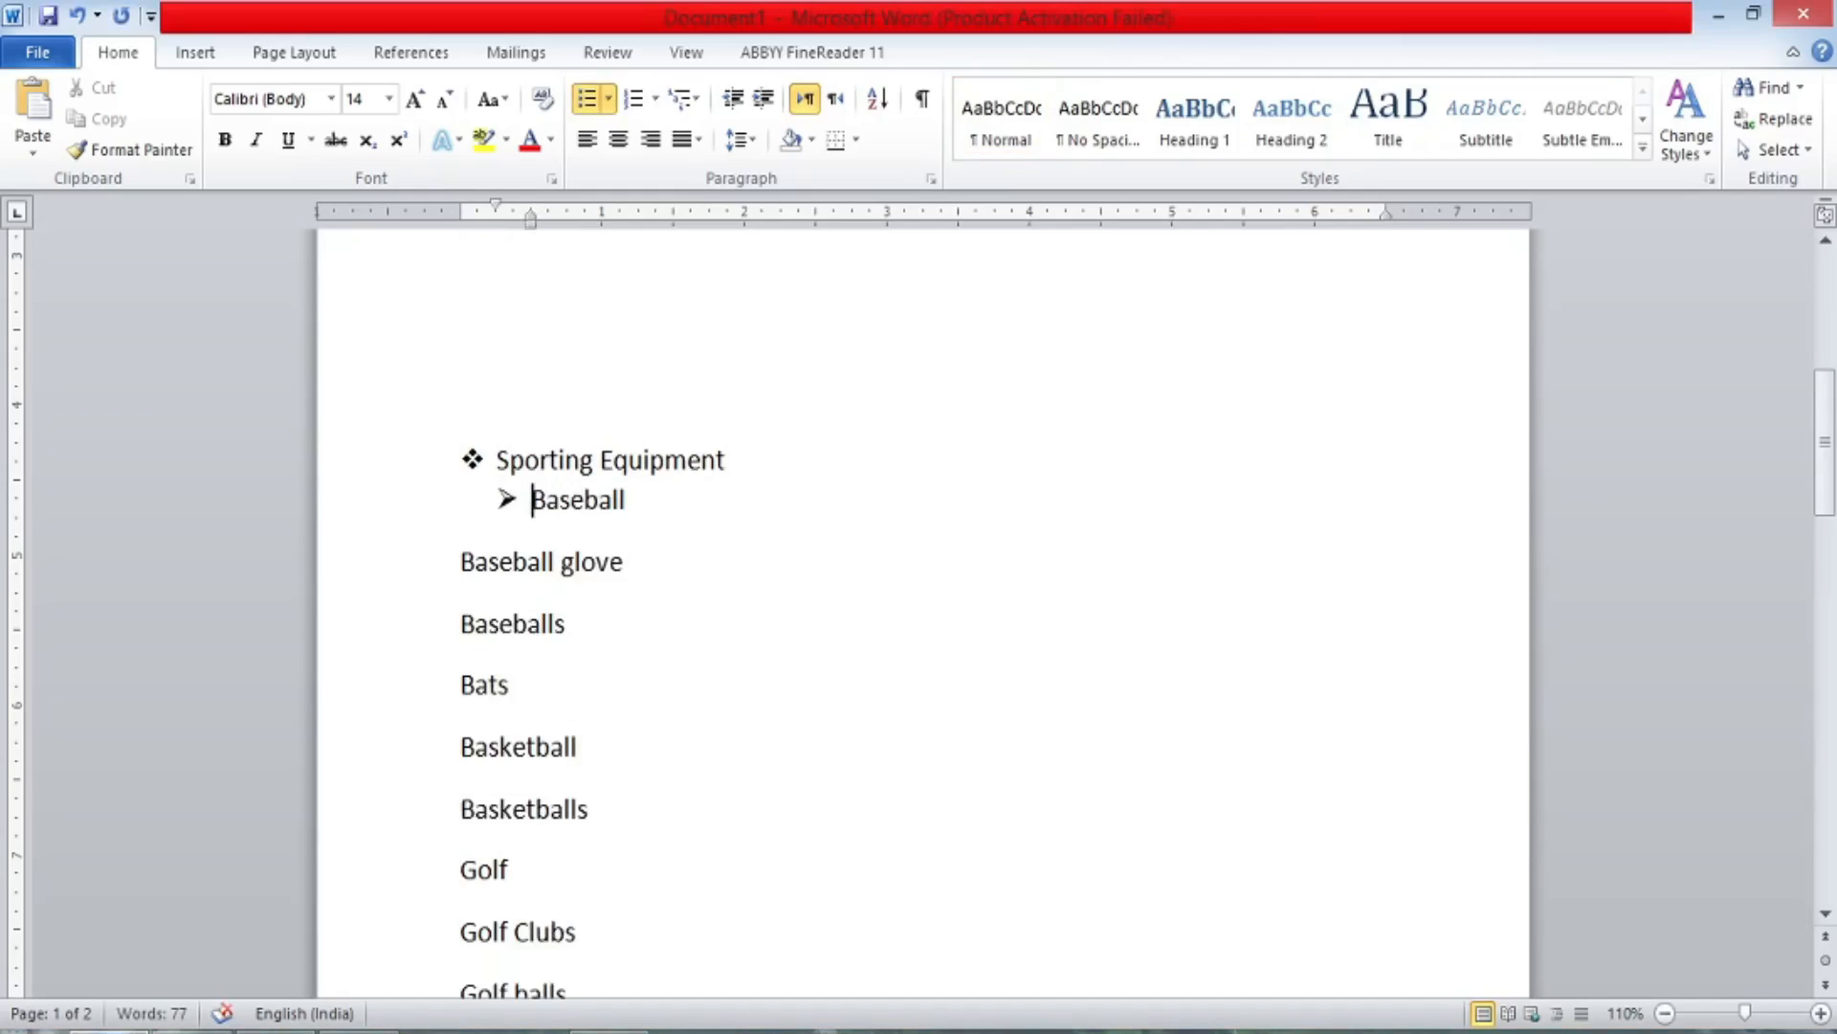
Rejoin "Baseball" to the "Sporting Equipment" line and split it off again as a second-level bullet.
{"action": "key", "text": "shift+Tab"}
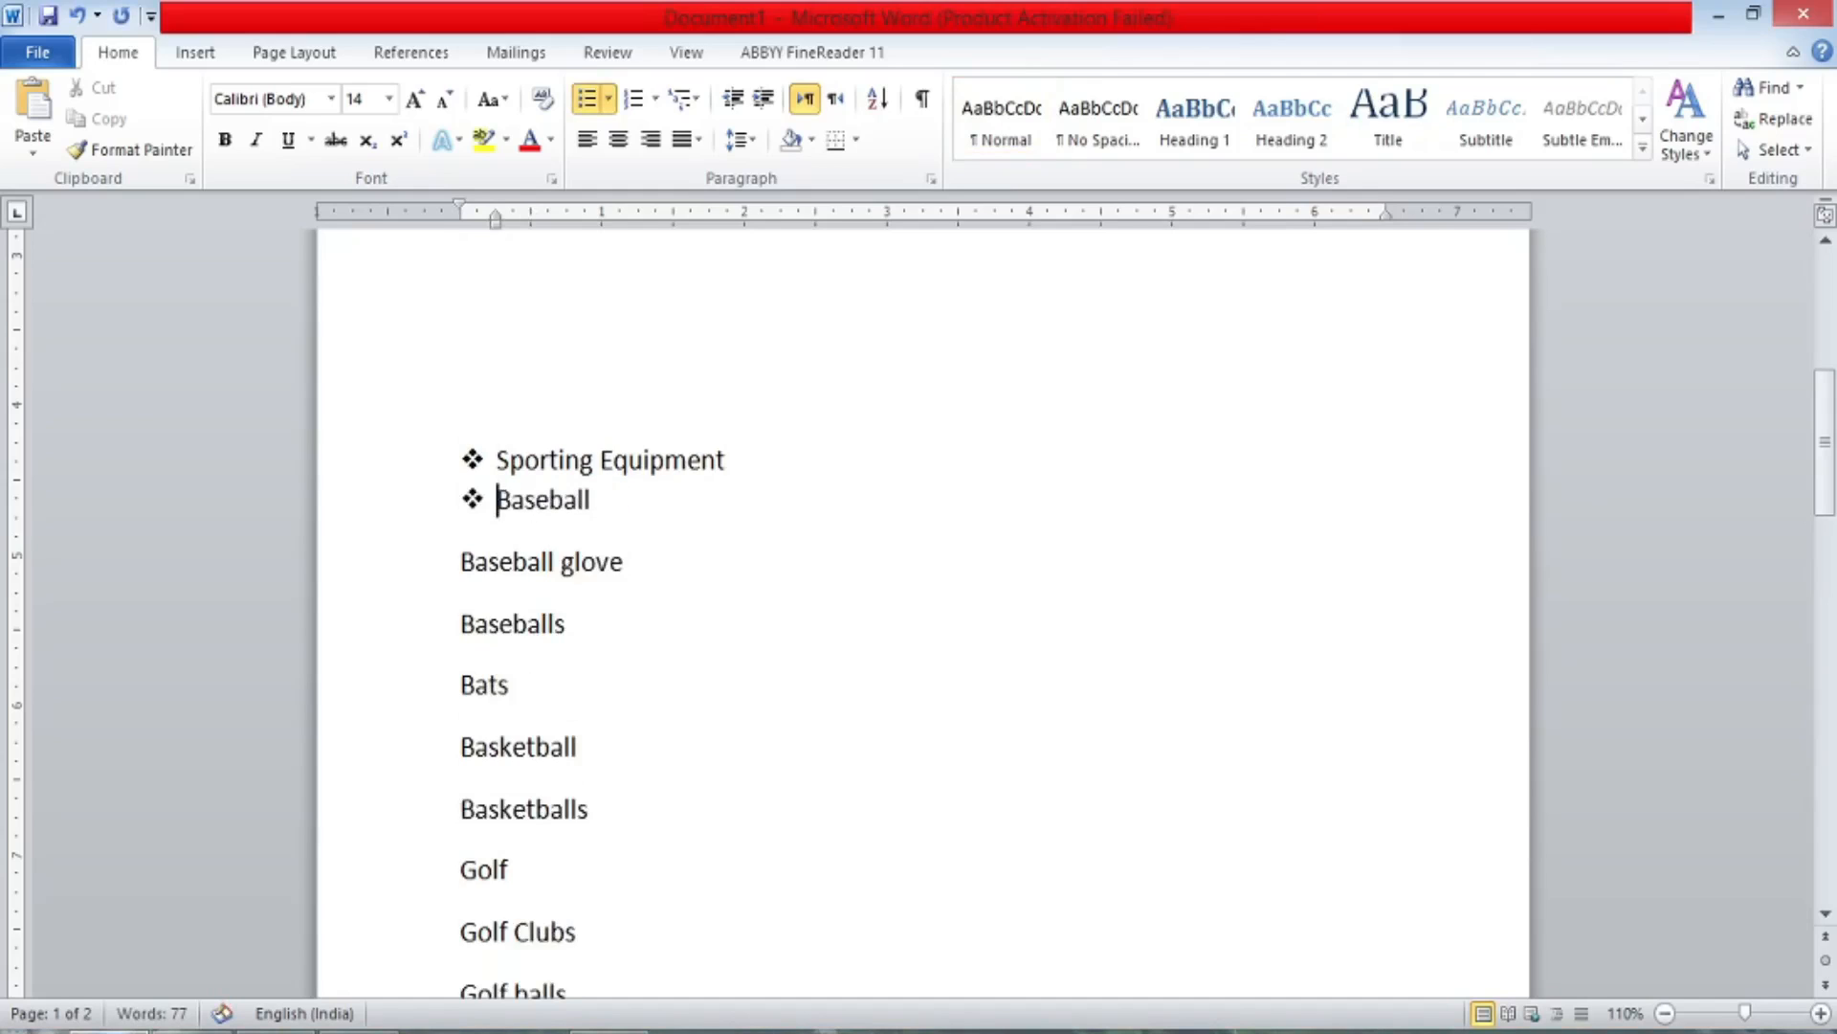
{"action": "key", "text": "BackSpace"}
{"action": "key", "text": "BackSpace"}
{"action": "key", "text": "BackSpace"}
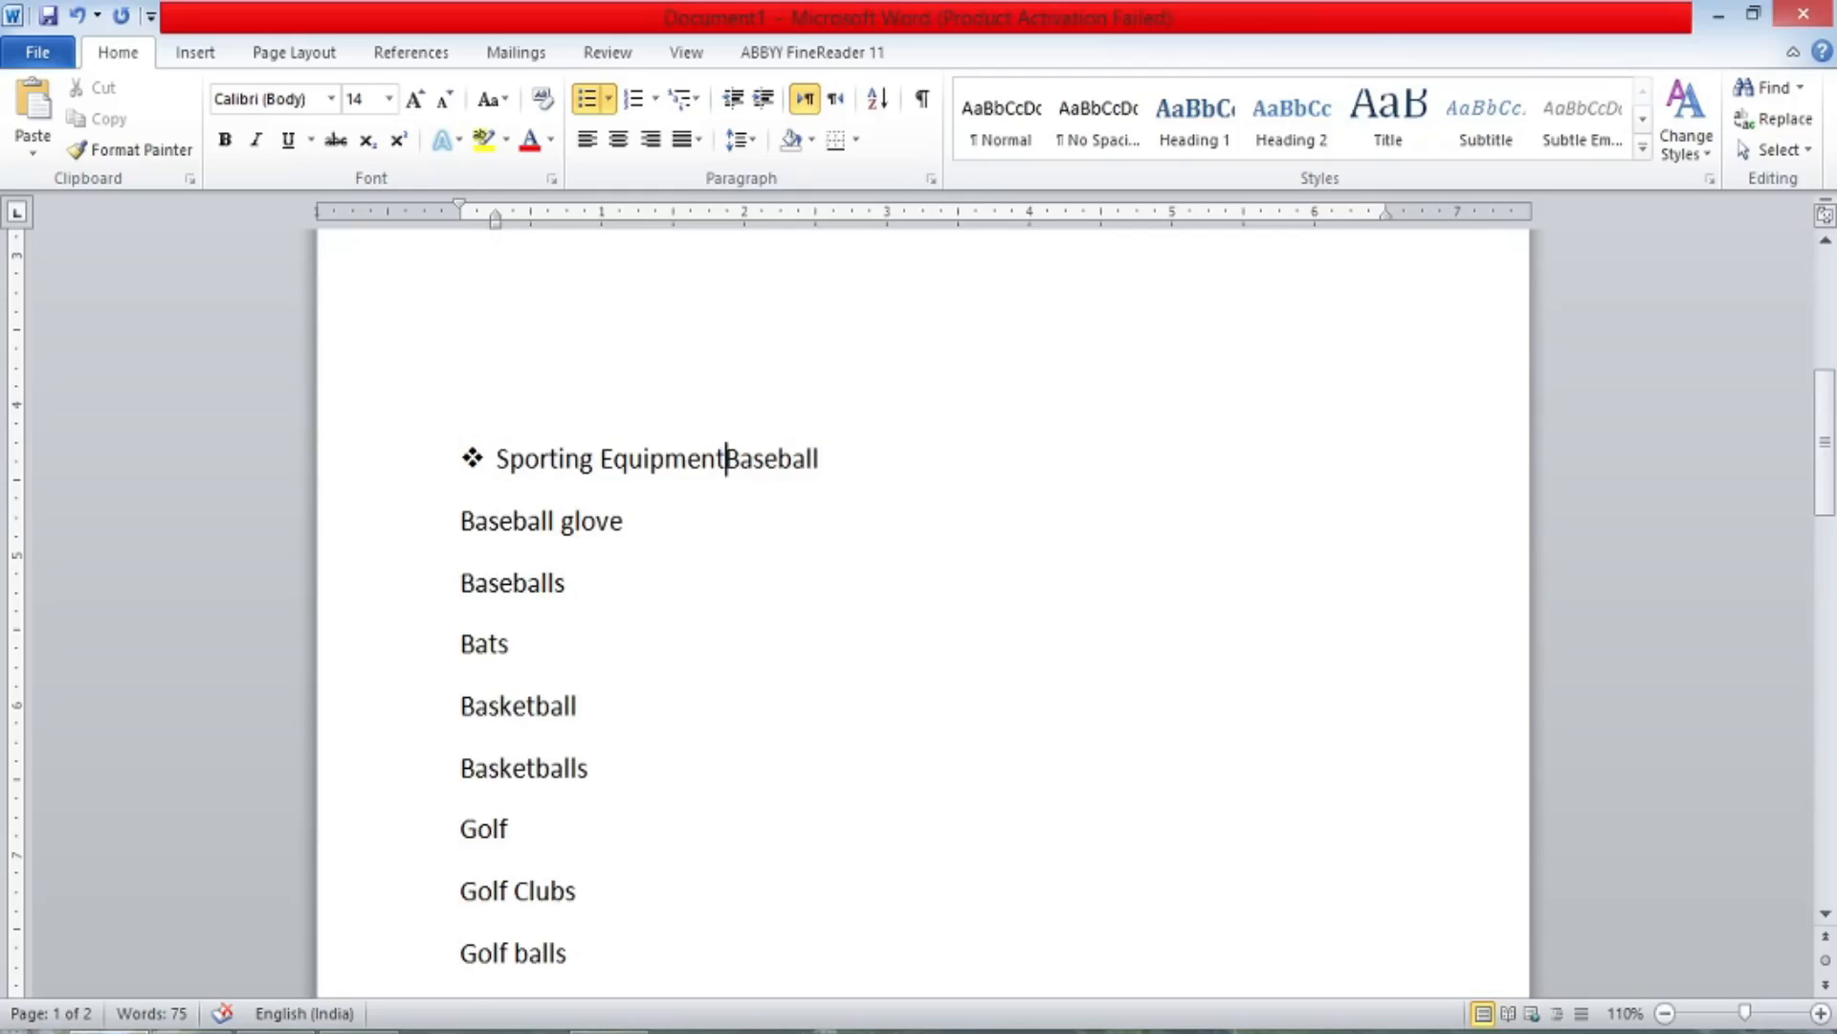
{"action": "key", "text": "Return"}
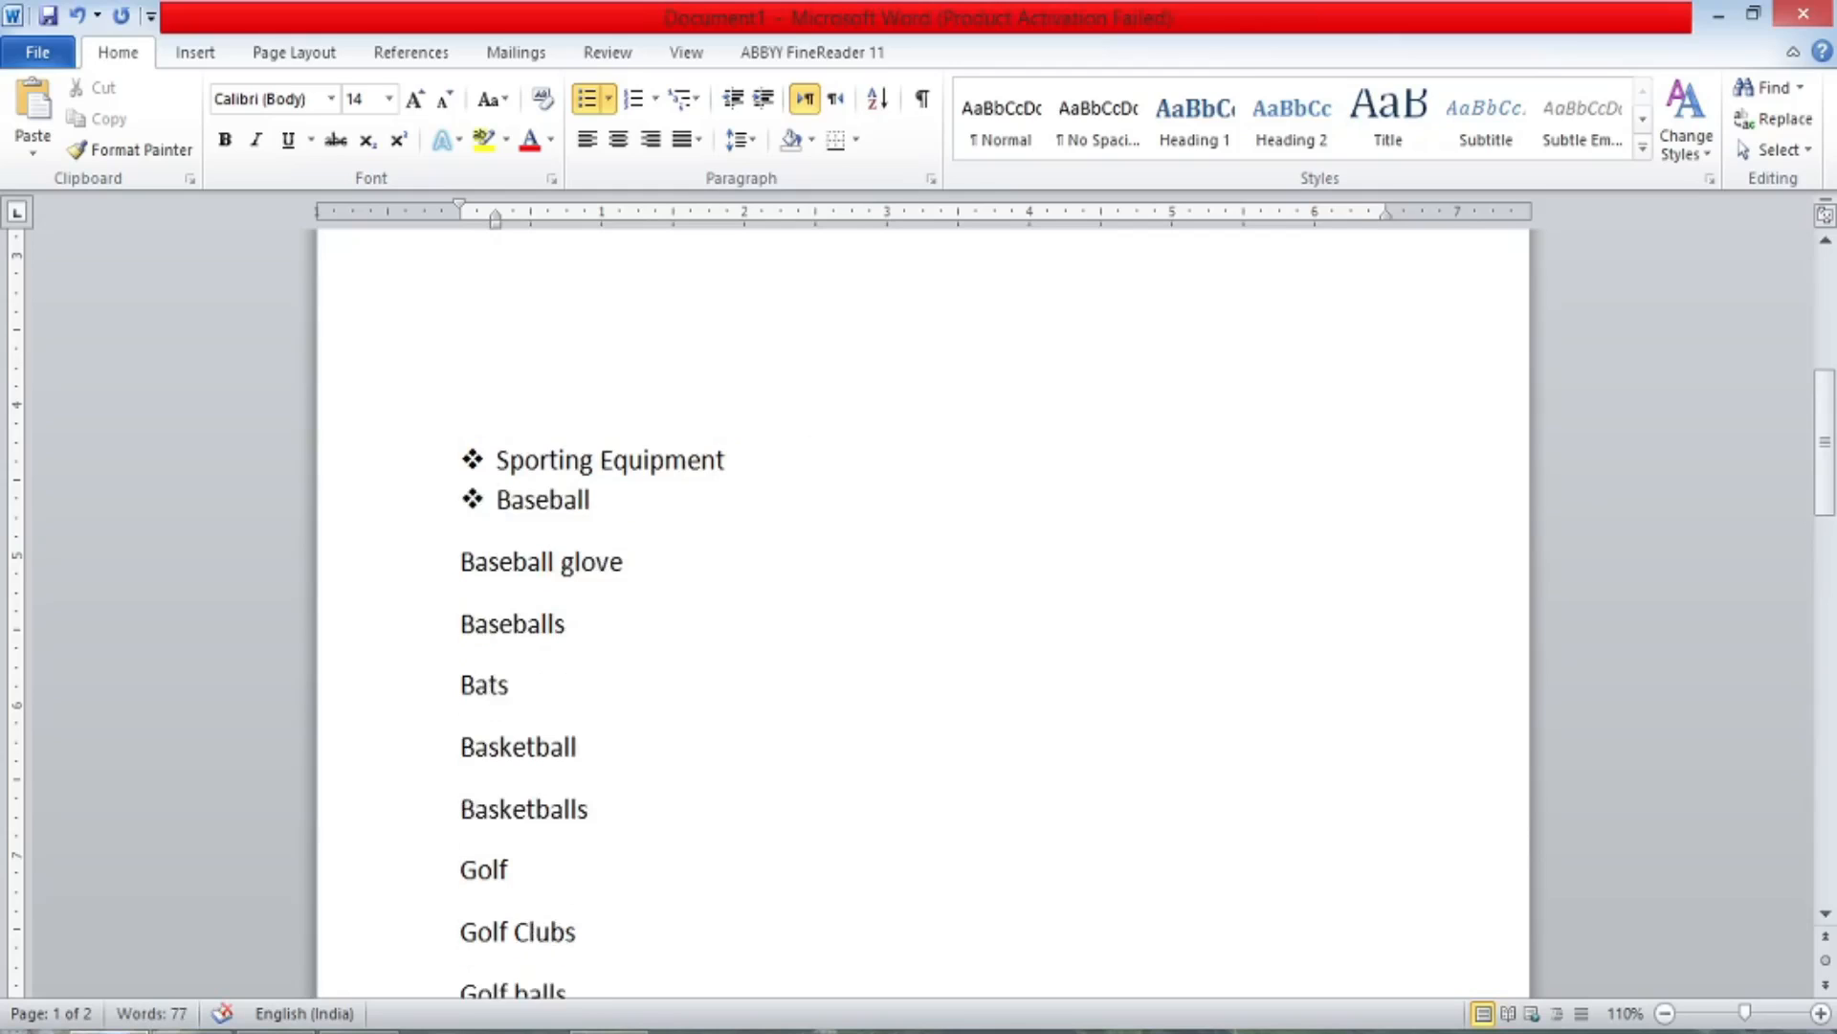
{"action": "key", "text": "Tab"}
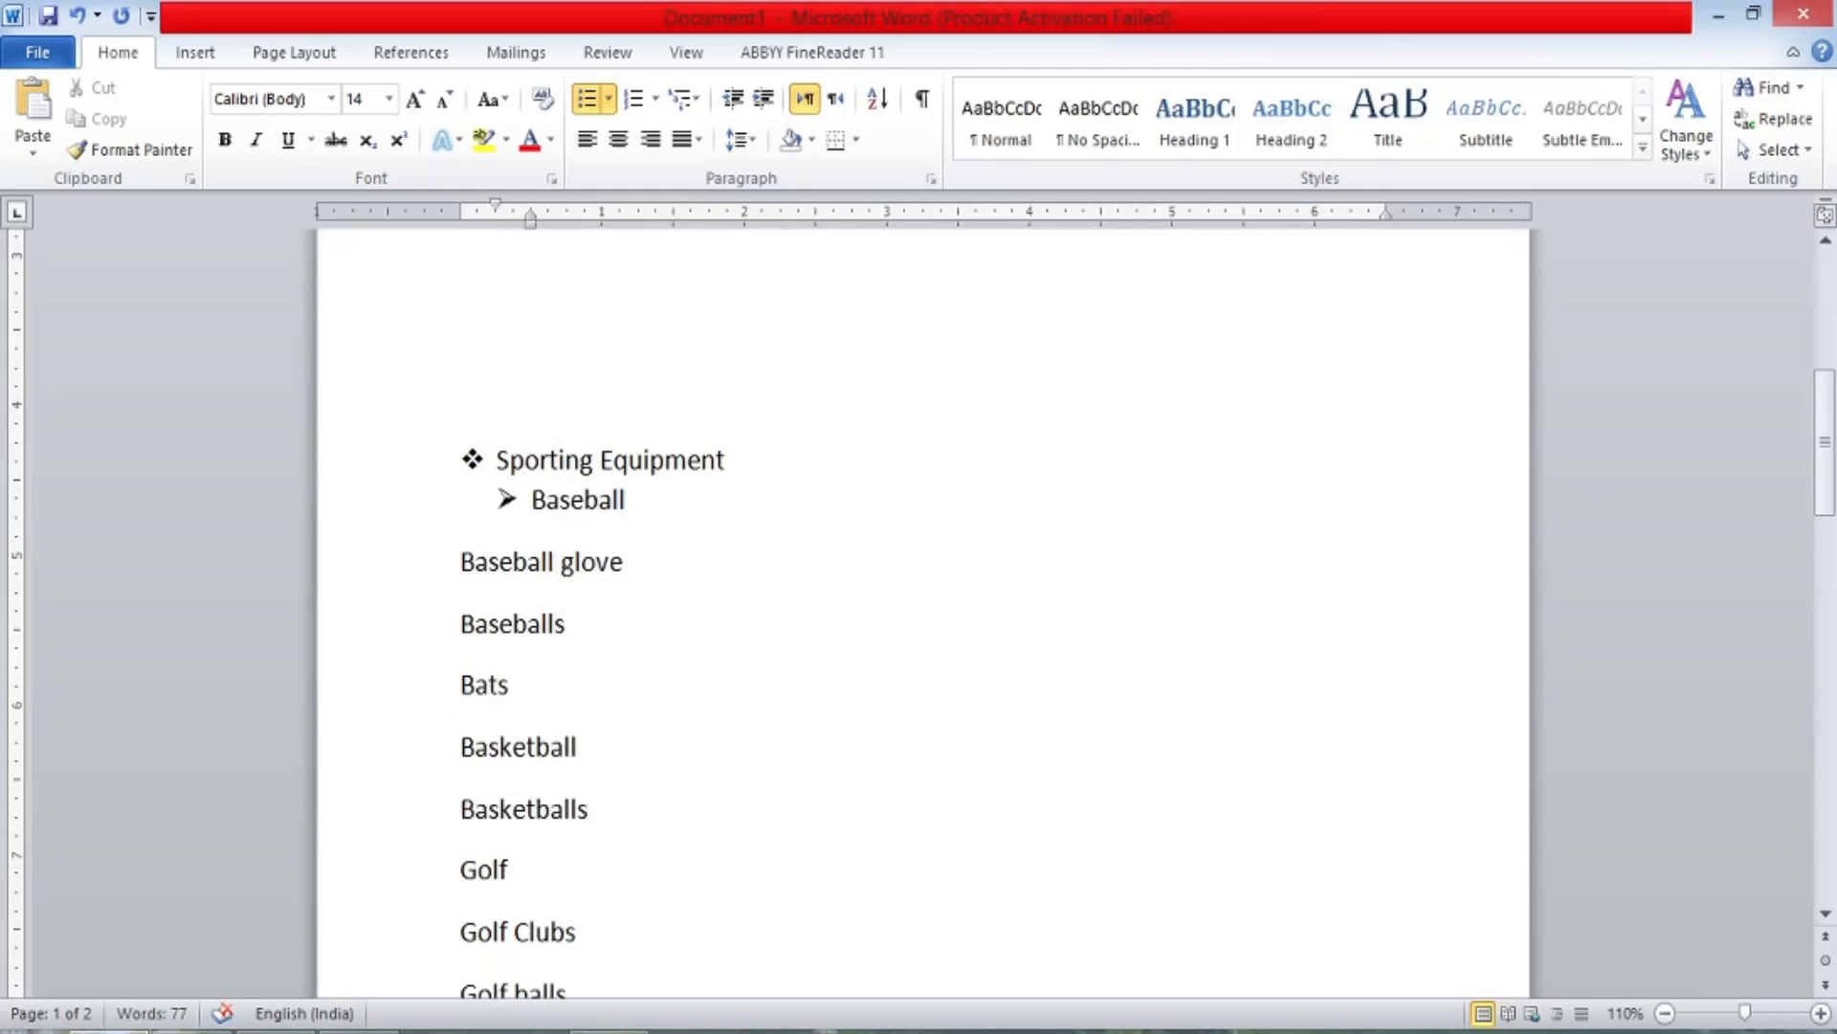
Bring the "Baseball glove" line into the list as a third-level bullet under "Baseball".
{"action": "left_click", "coordinate": [464, 567]}
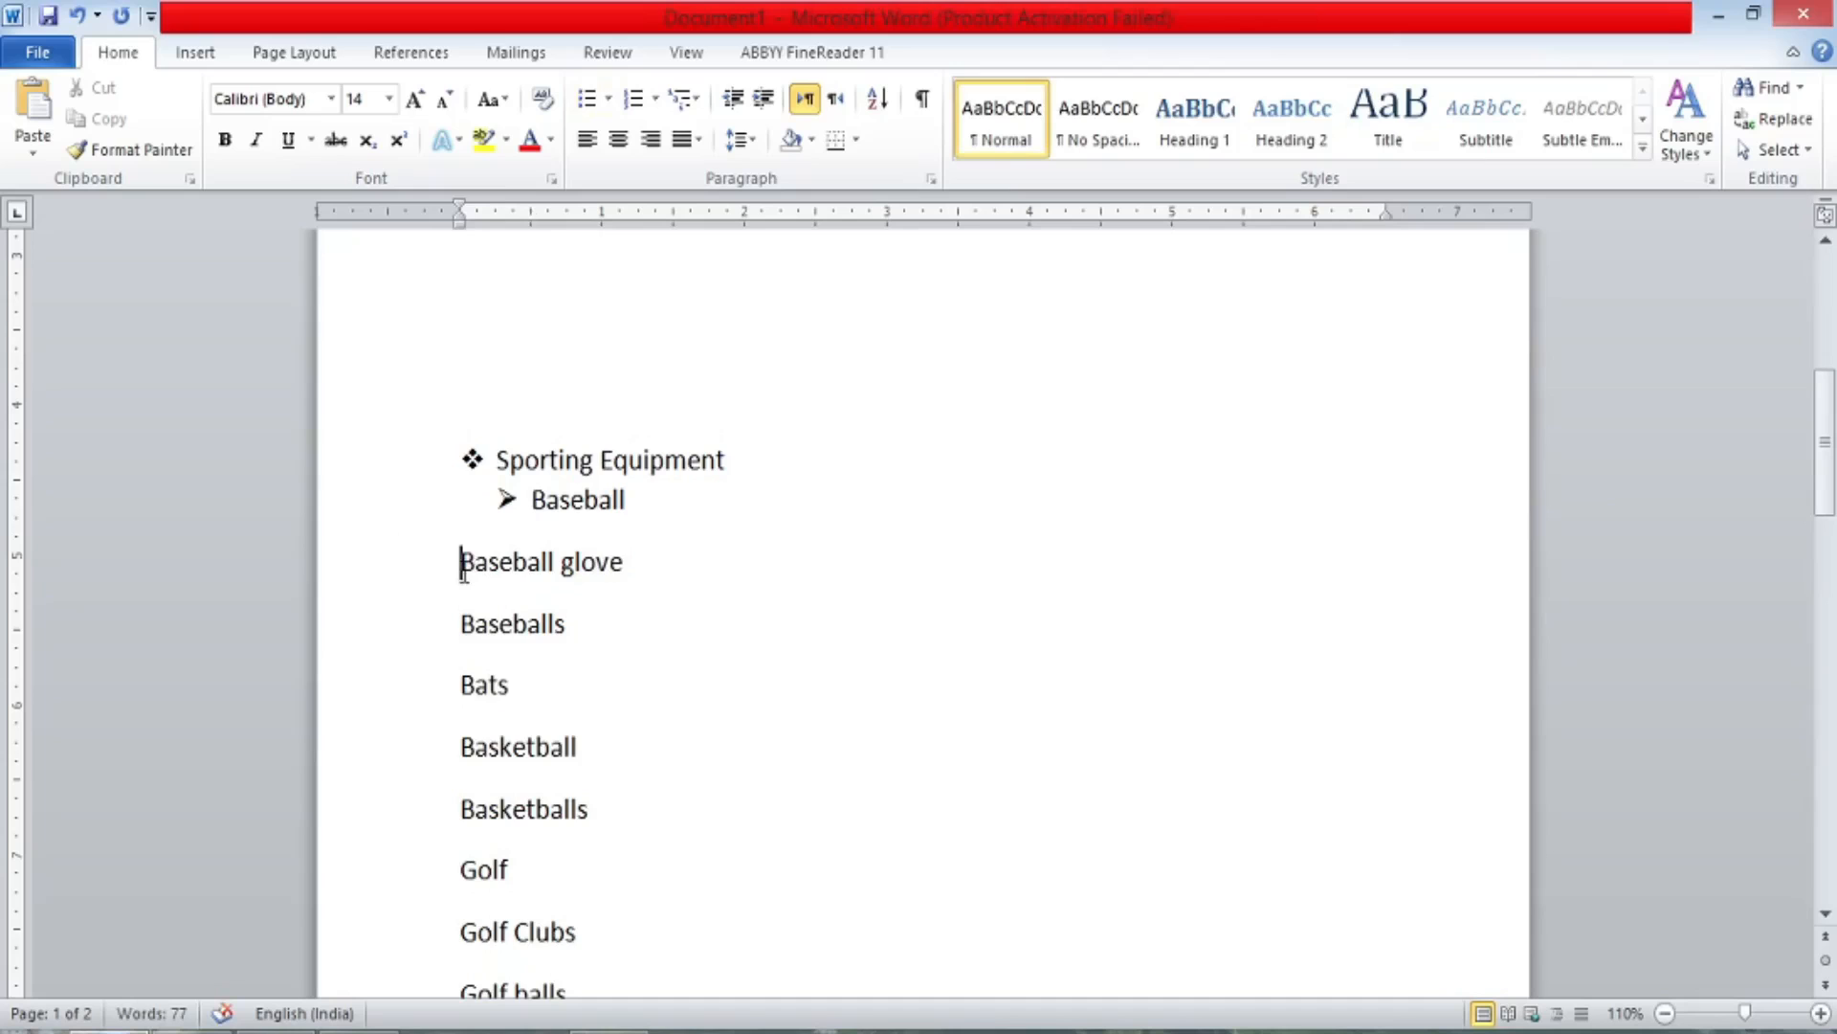
{"action": "key", "text": "BackSpace"}
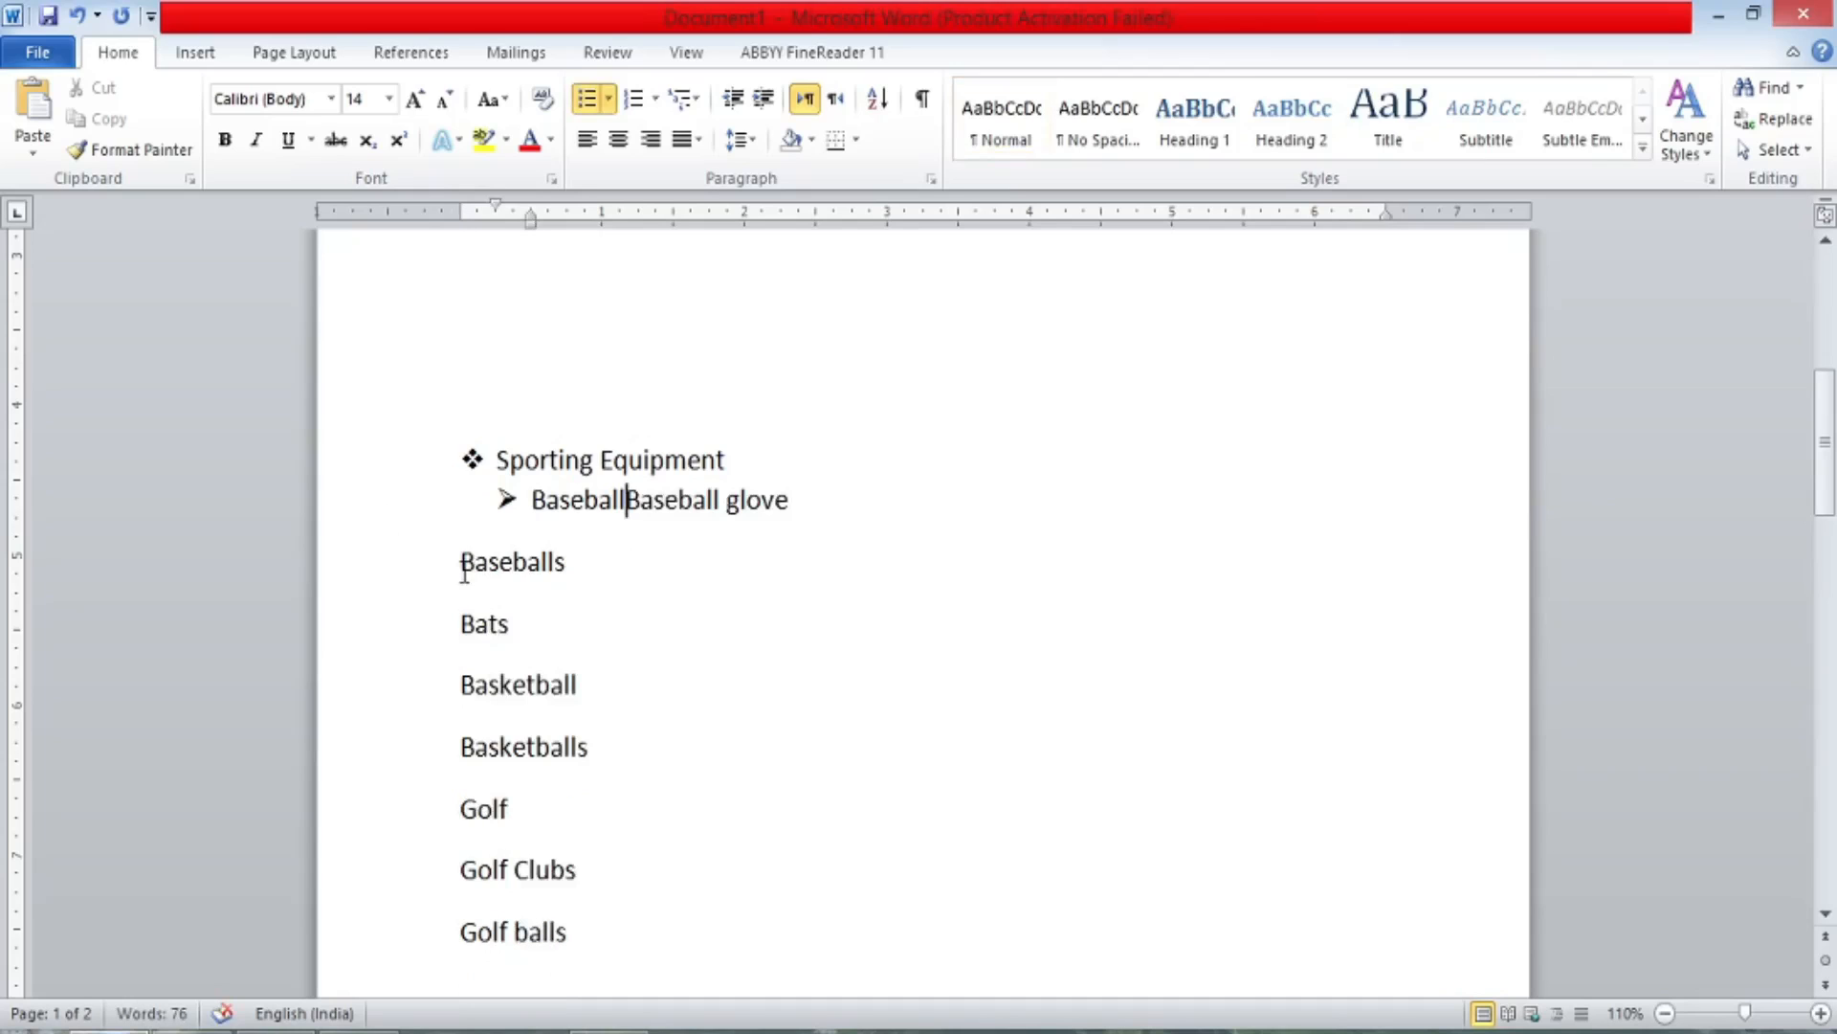
{"action": "key", "text": "Return"}
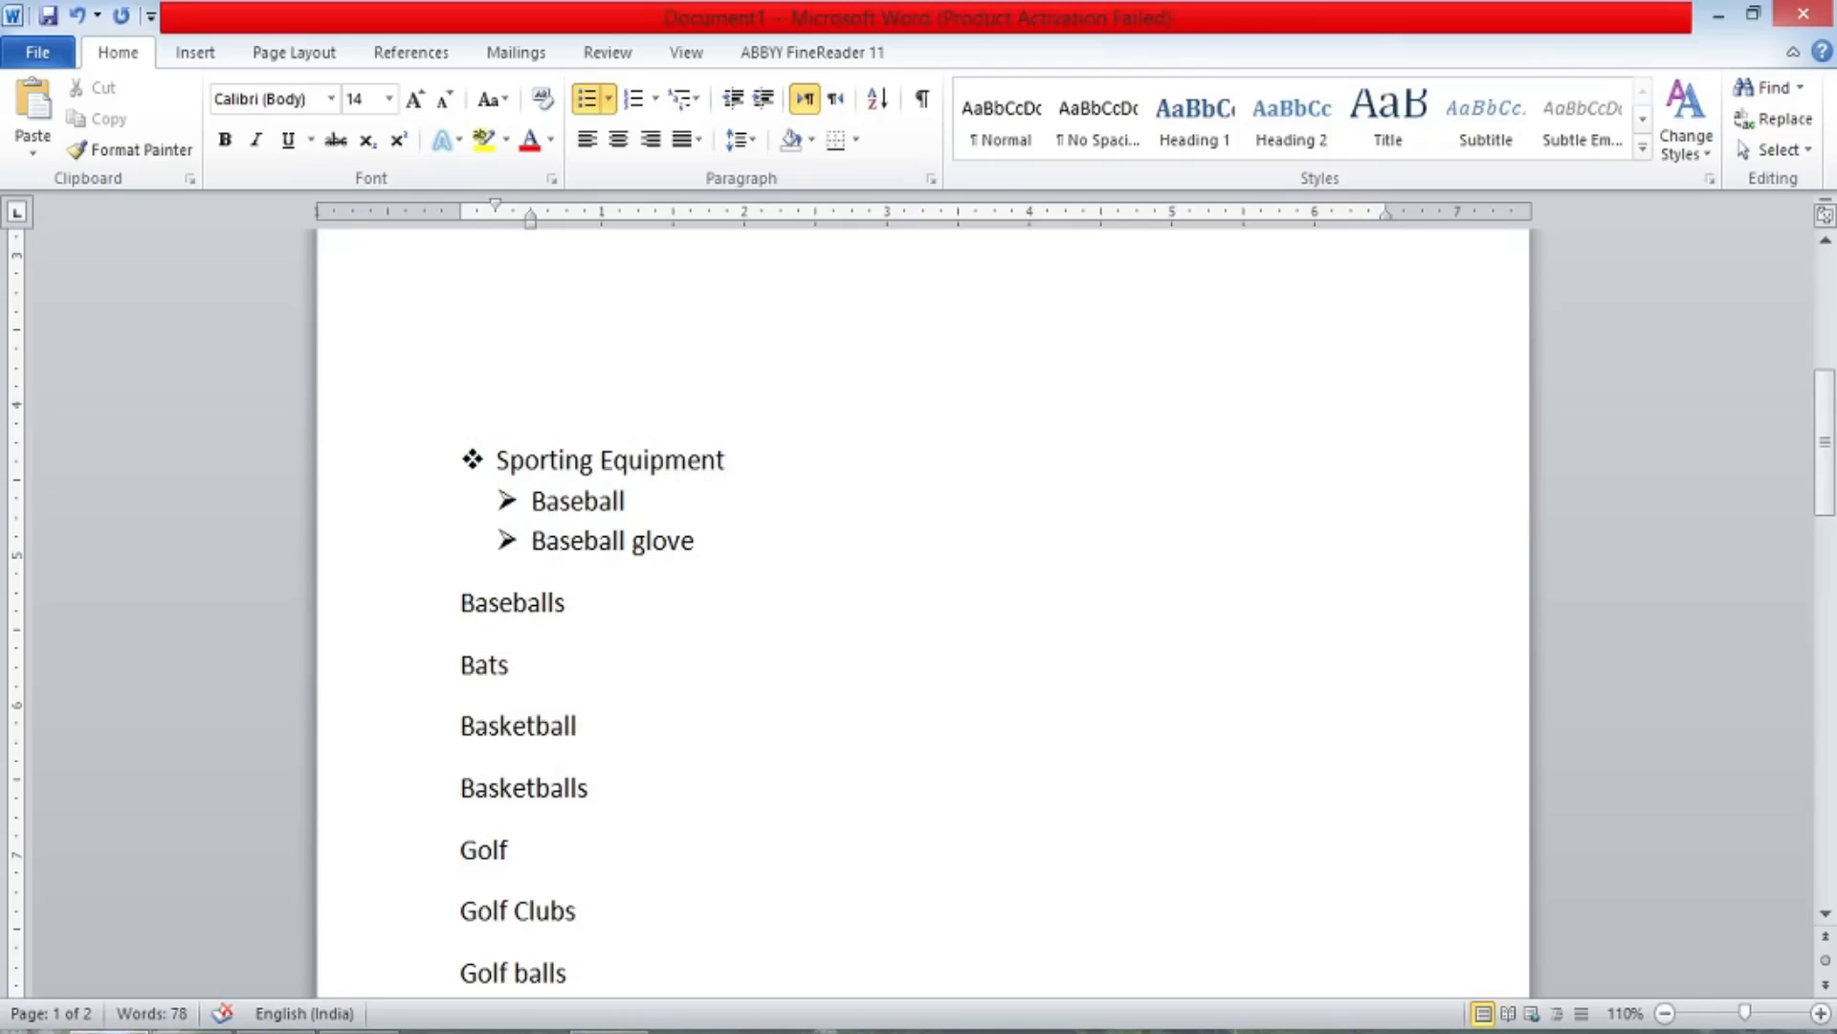
{"action": "key", "text": "Tab"}
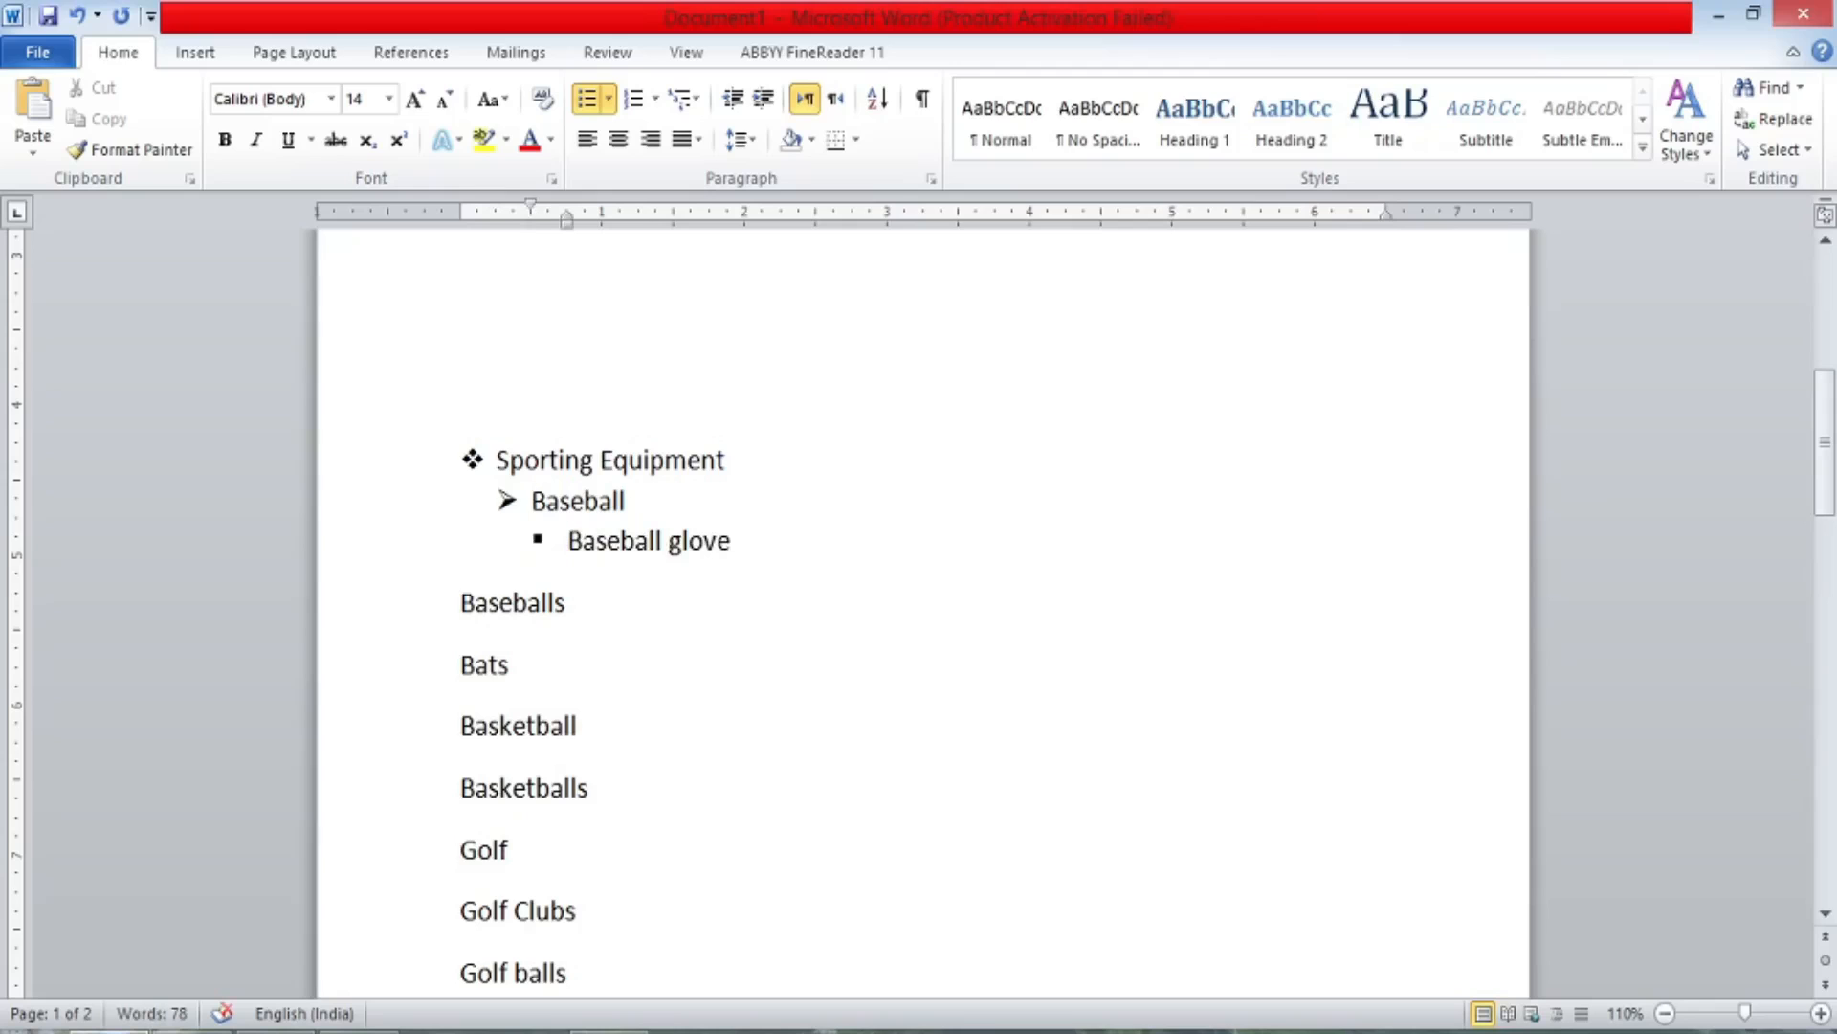
Add the "Baseballs" line to the list as a third-level bullet directly below "Baseball glove".
{"action": "left_click", "coordinate": [463, 603]}
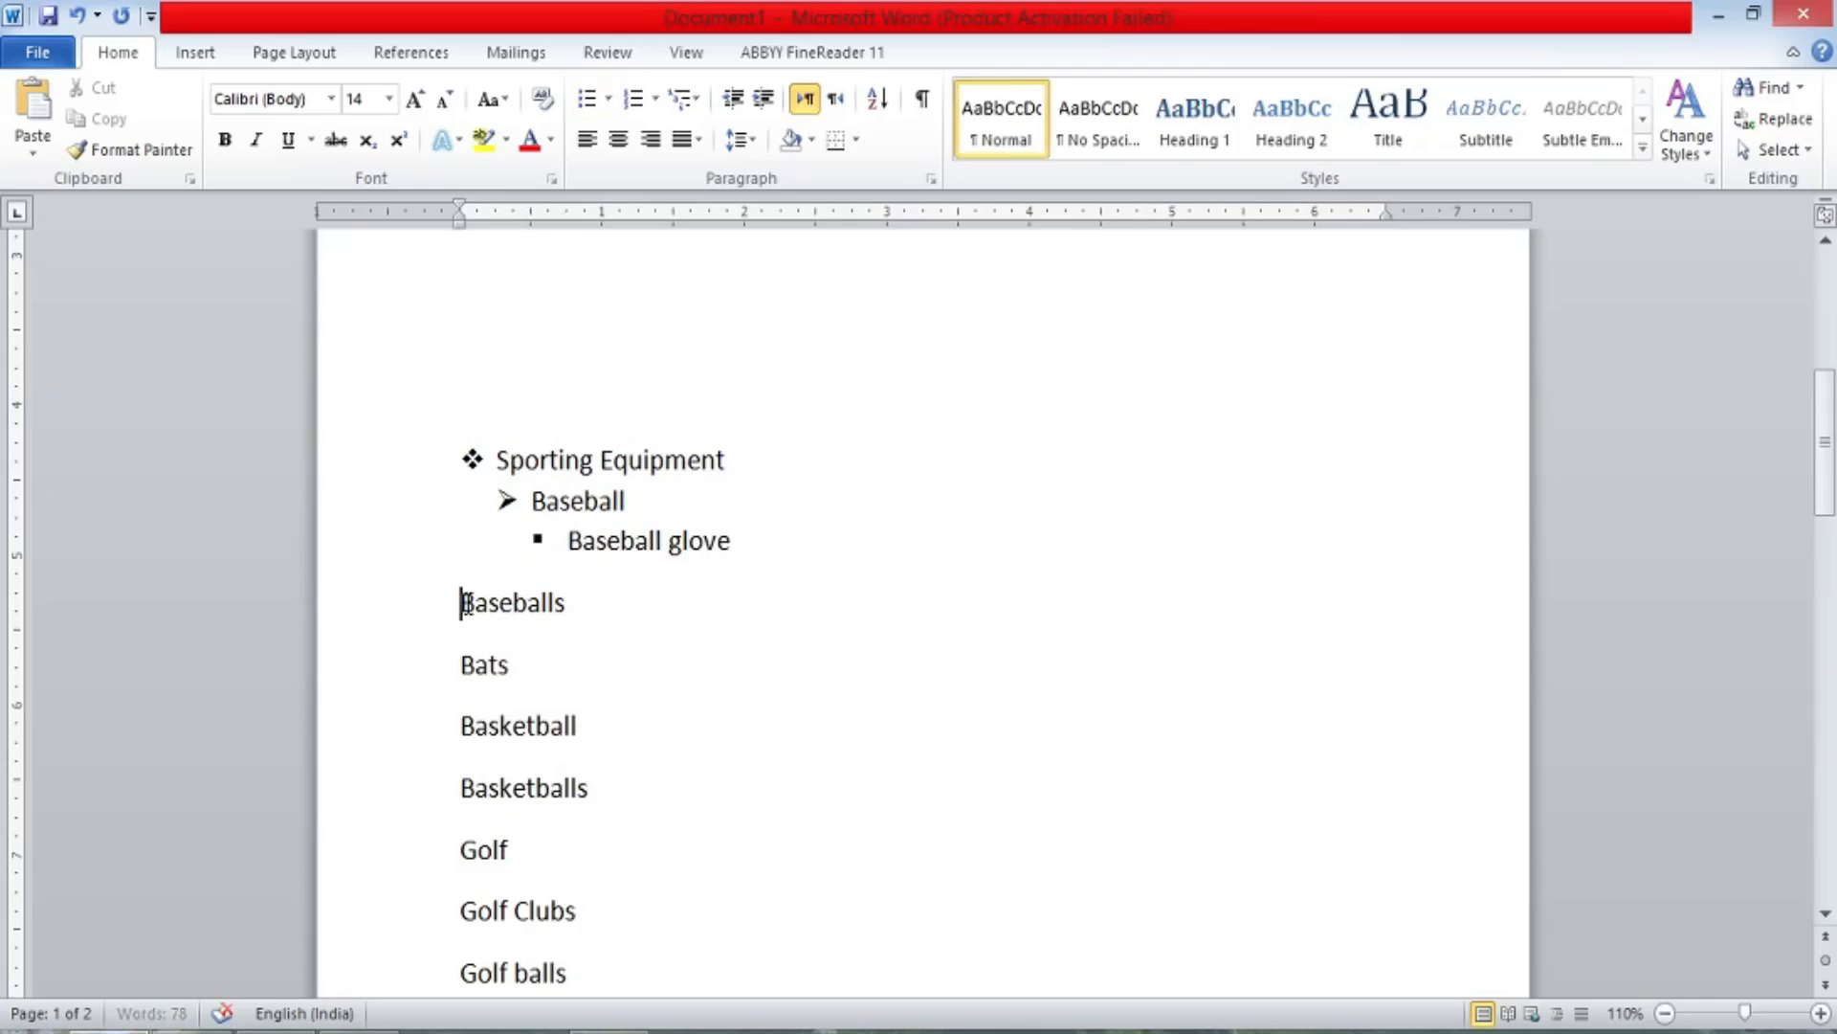
{"action": "left_click", "coordinate": [737, 541]}
{"action": "key", "text": "Return"}
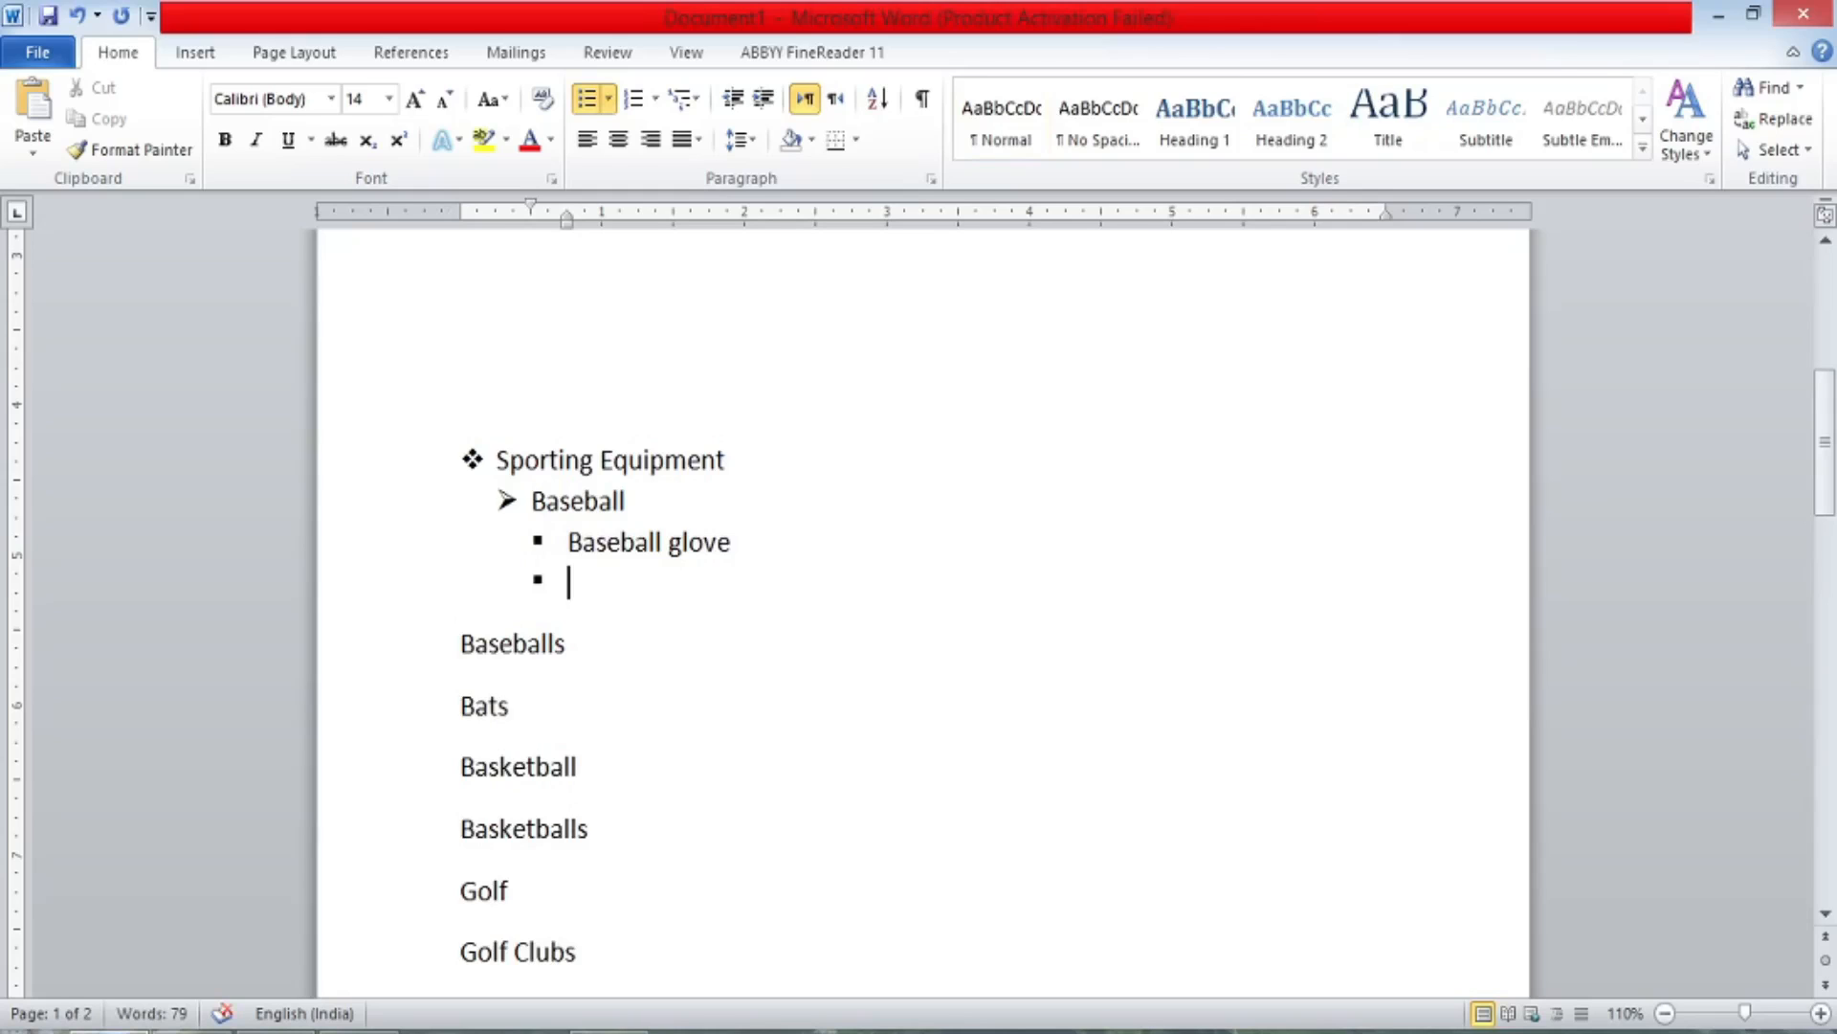
{"action": "left_click", "coordinate": [450, 667]}
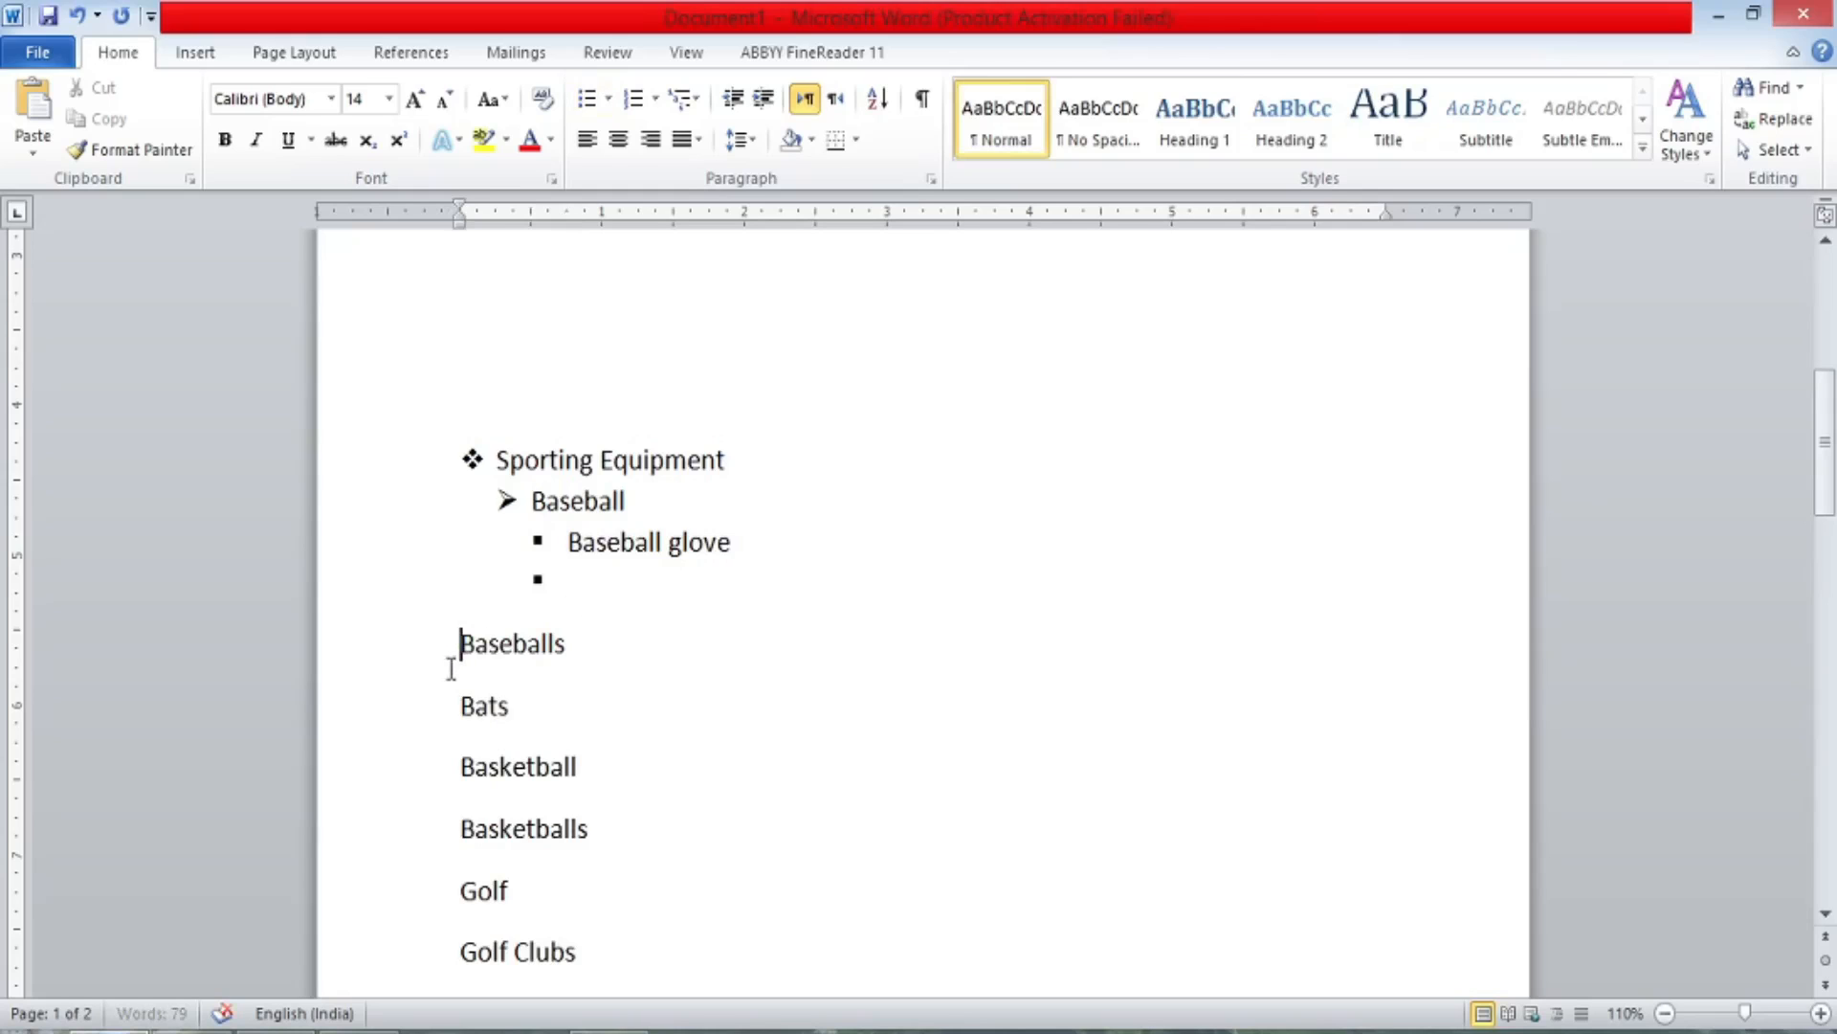
{"action": "key", "text": "BackSpace"}
{"action": "key", "text": "BackSpace"}
{"action": "key", "text": "BackSpace"}
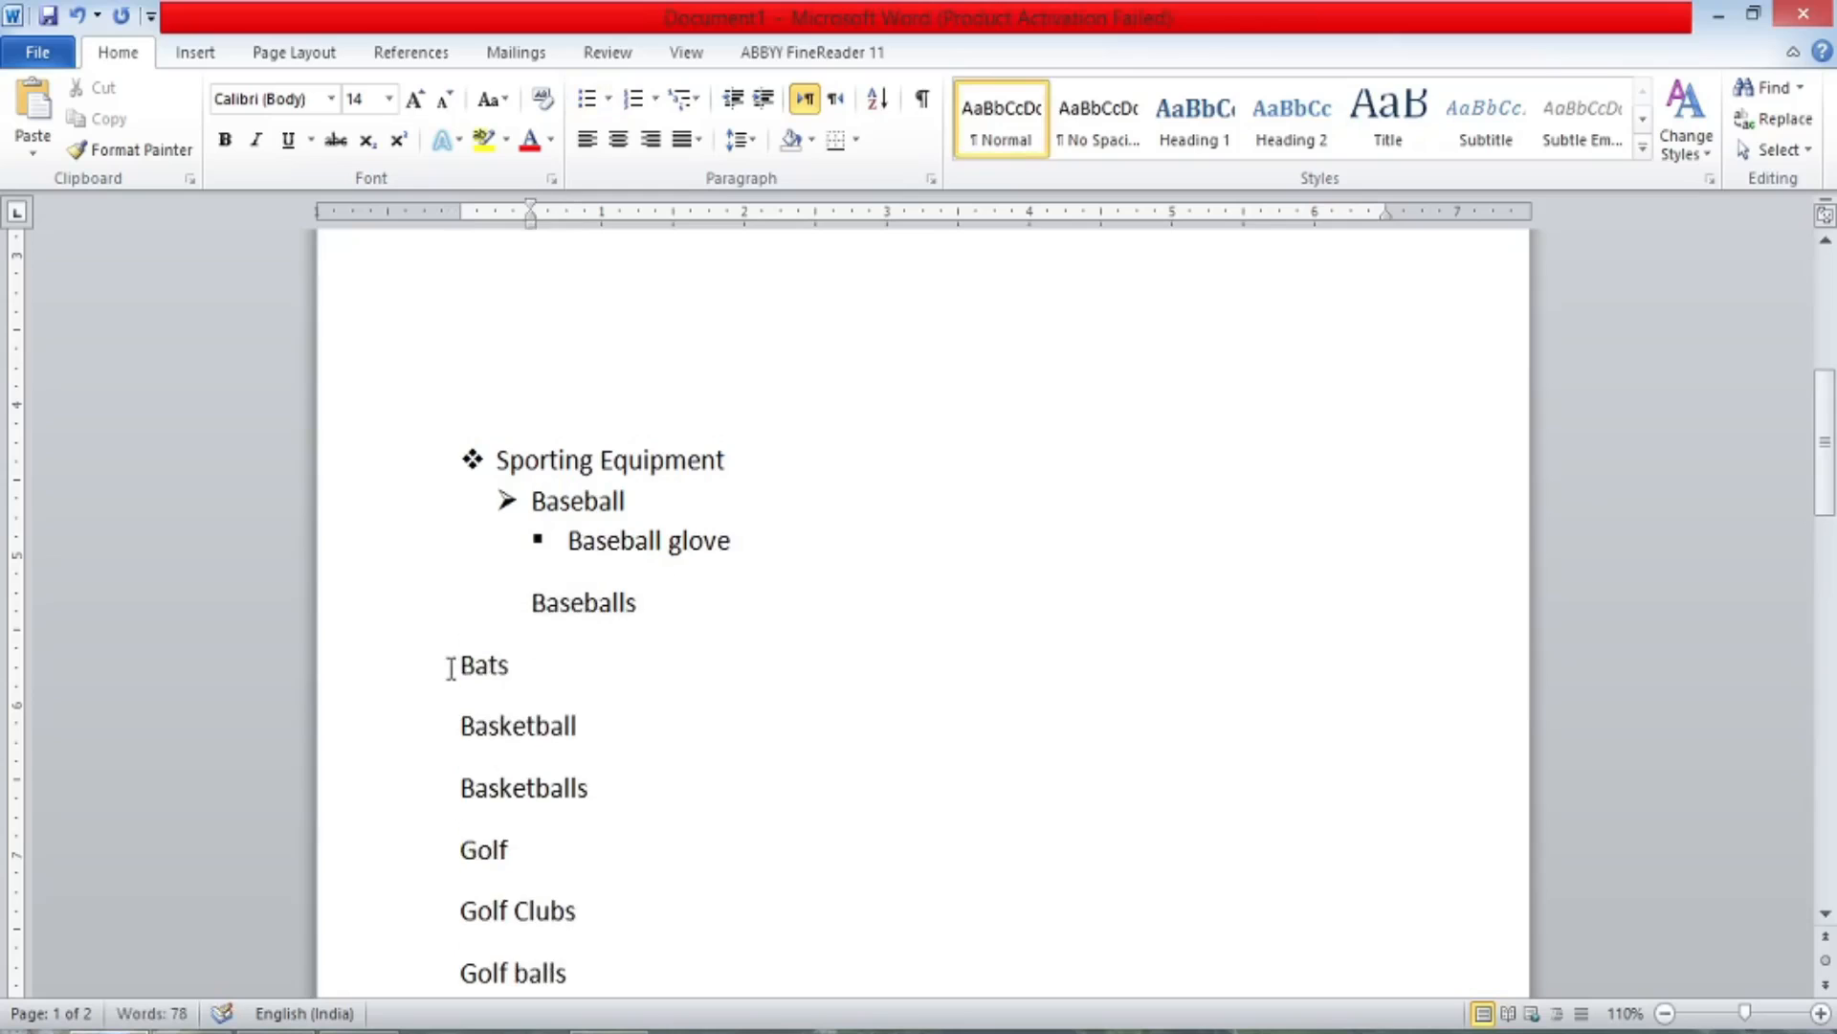
{"action": "key", "text": "BackSpace"}
{"action": "key", "text": "Return"}
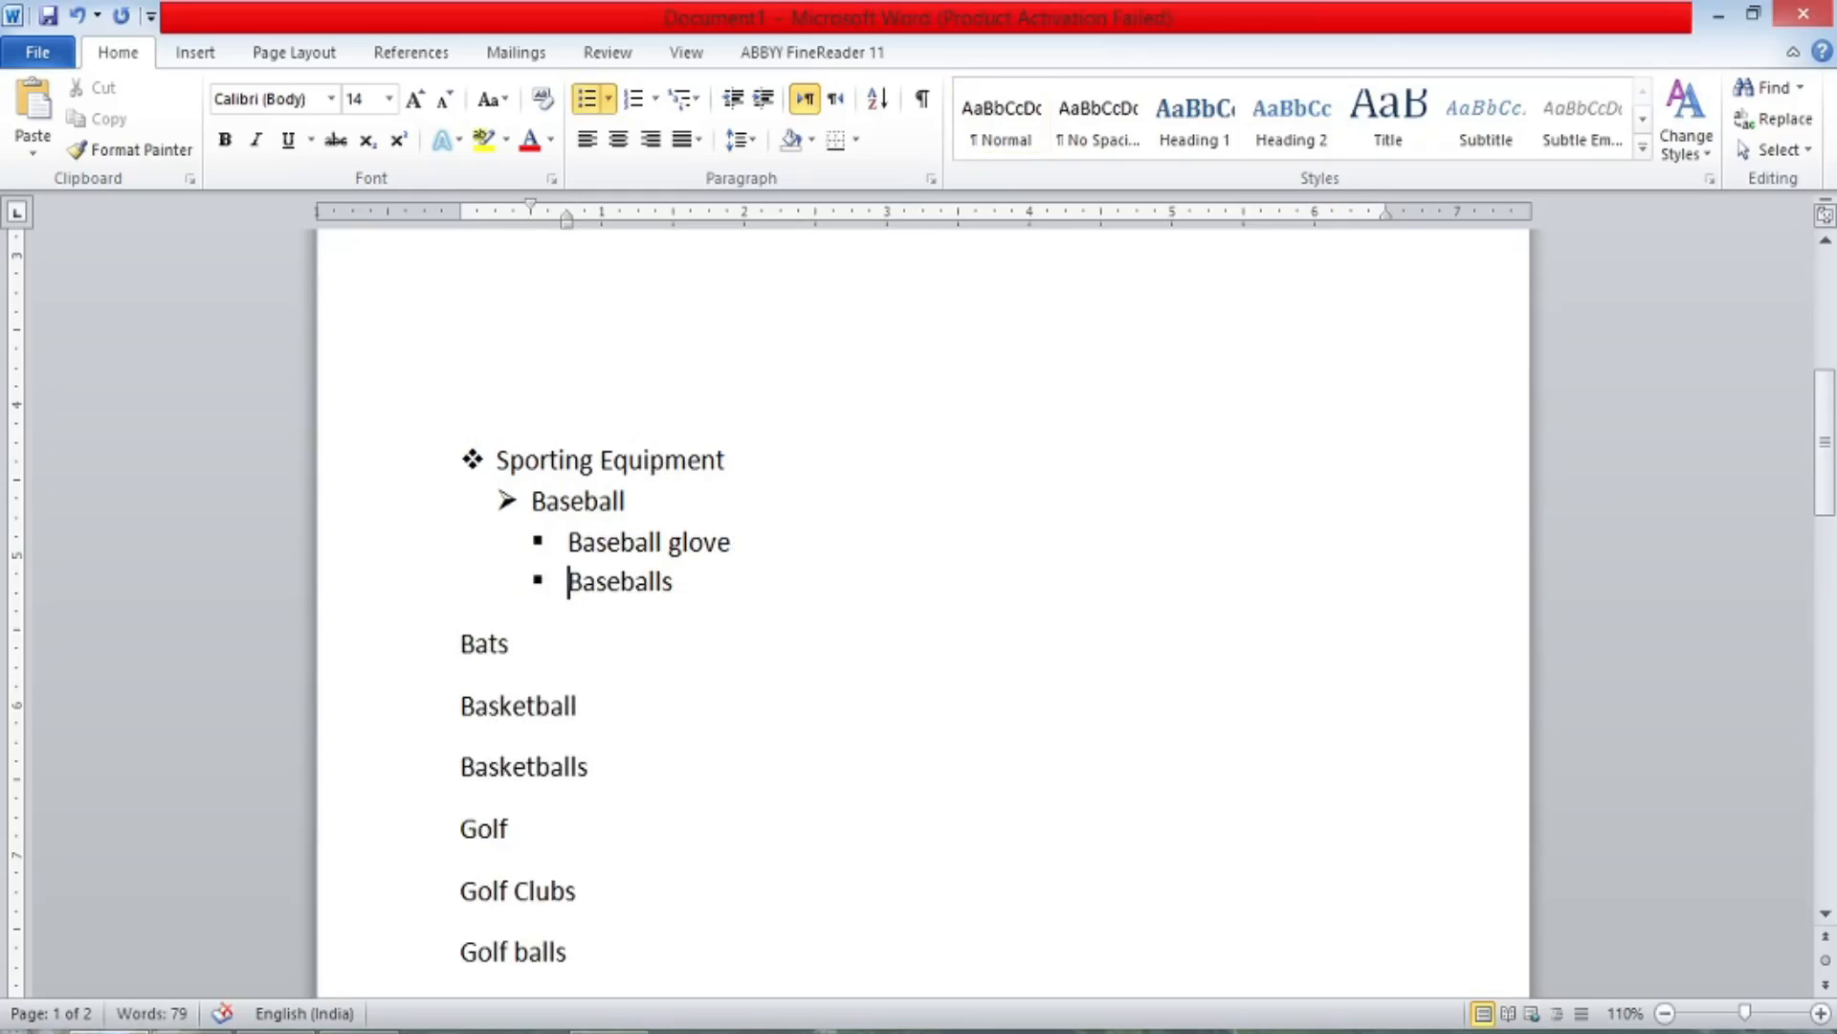
Add the "Bats" line to the list as a third-level bullet below "Baseballs".
{"action": "left_click", "coordinate": [447, 635]}
{"action": "key", "text": "BackSpace"}
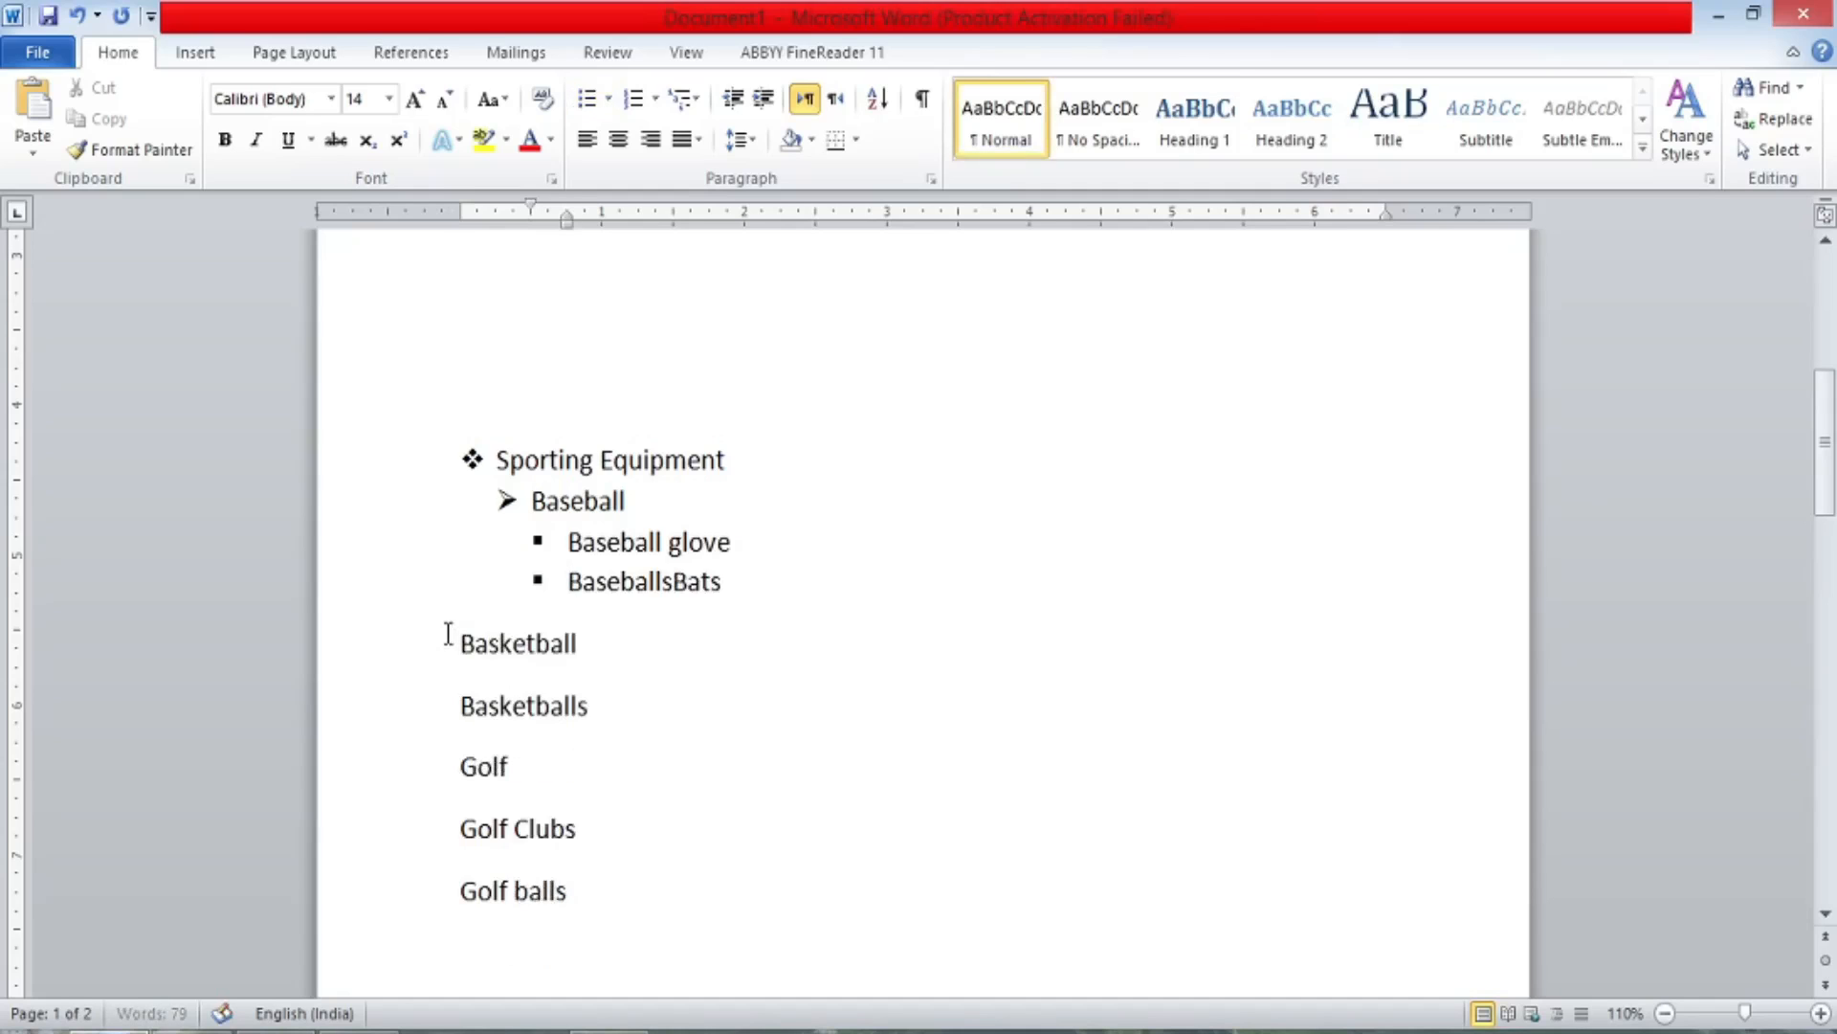
{"action": "key", "text": "Return"}
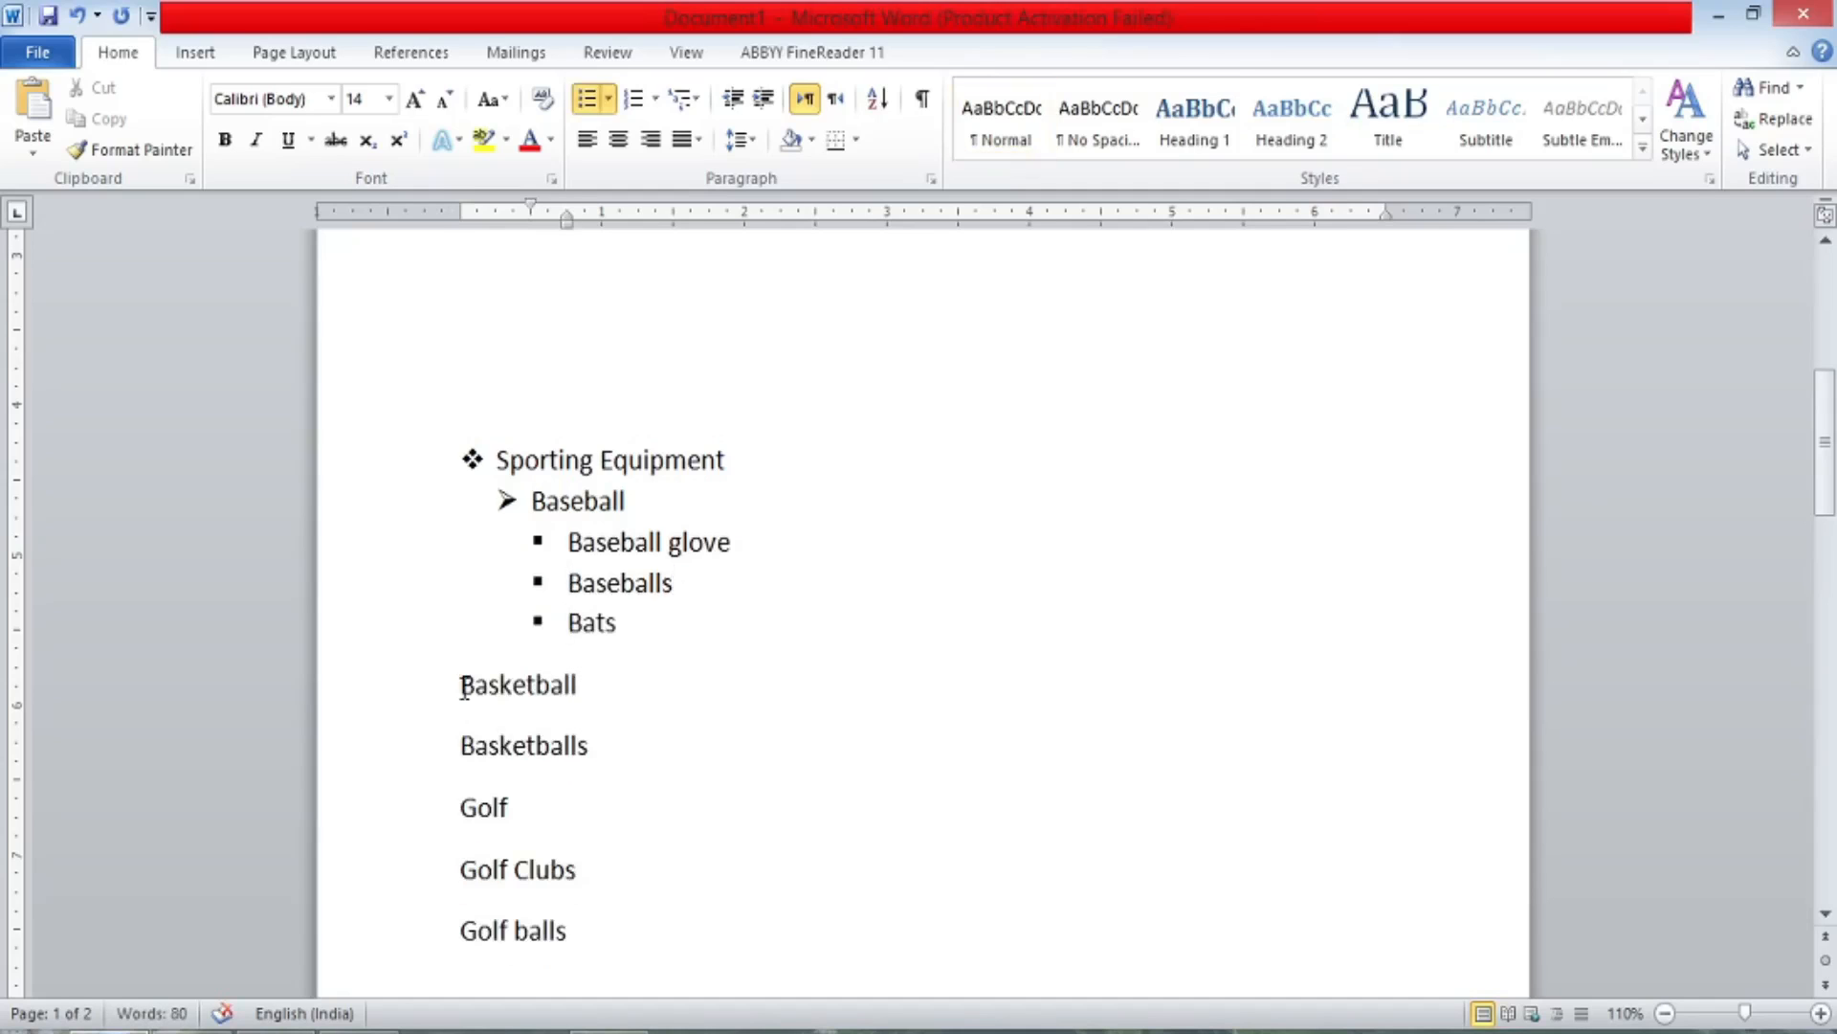
{"action": "left_click", "coordinate": [463, 686]}
{"action": "key", "text": "BackSpace"}
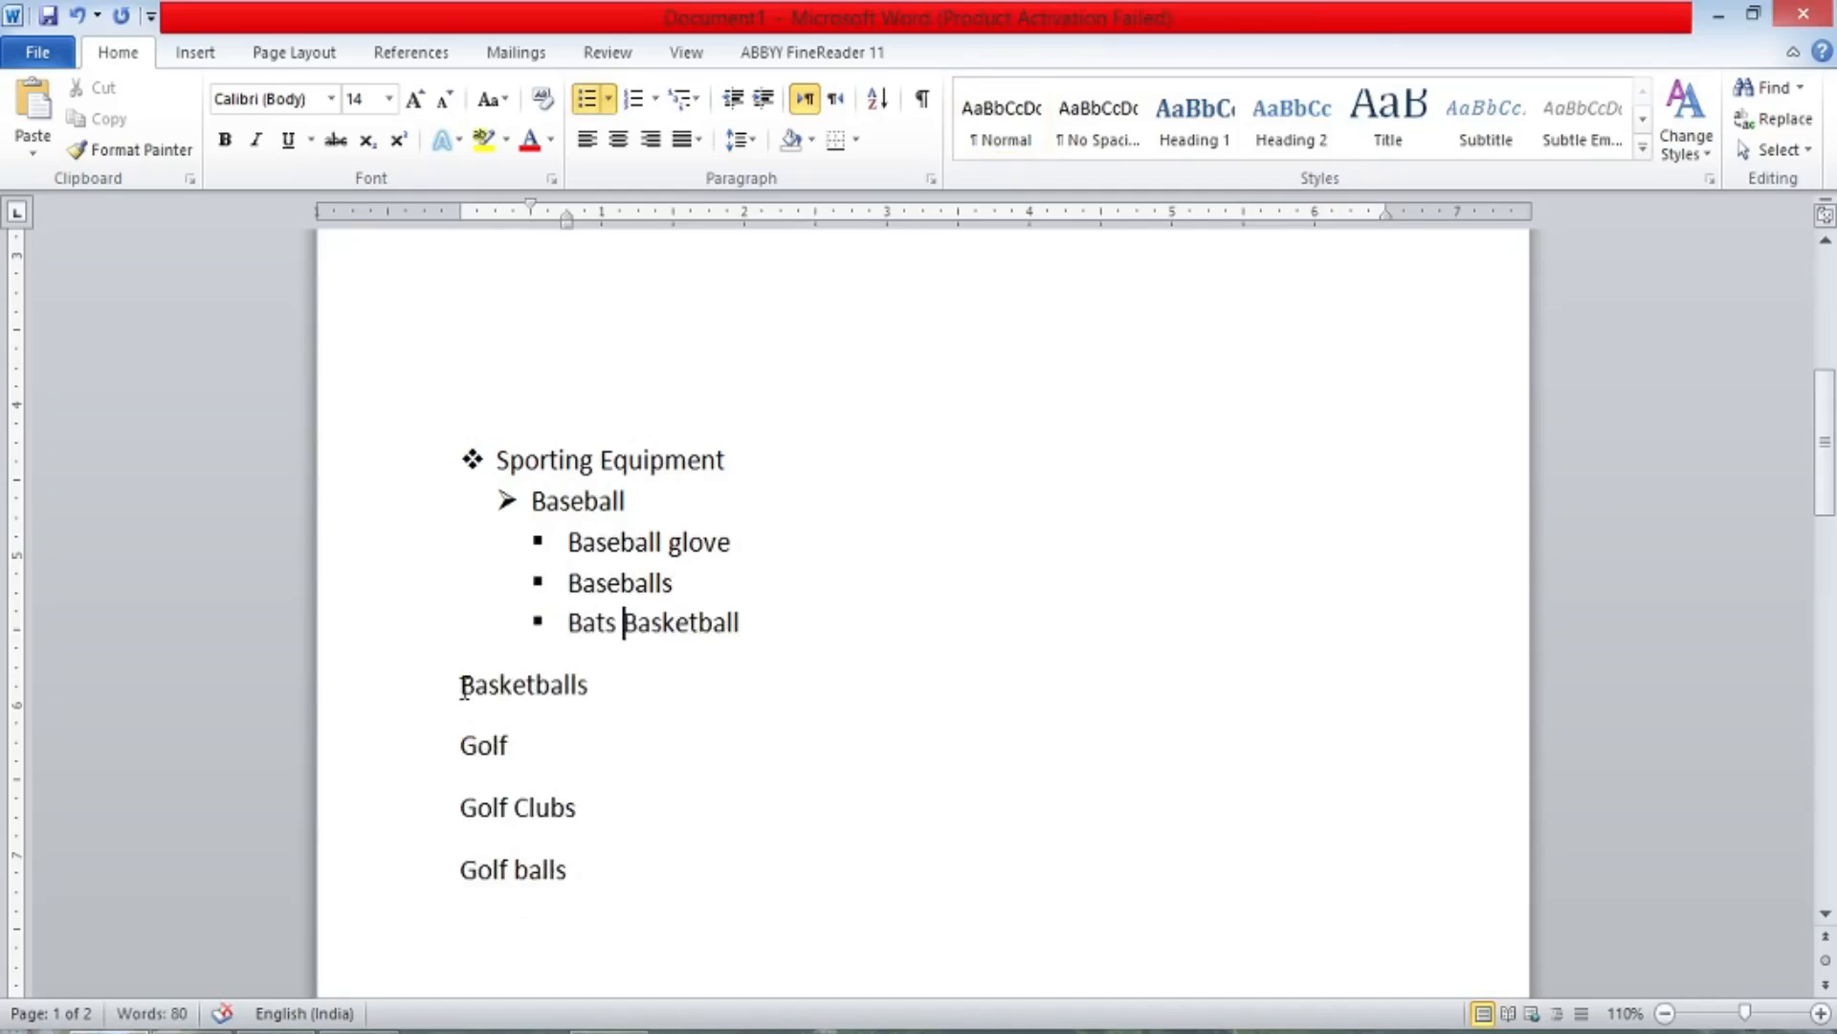
{"action": "key", "text": "Return"}
{"action": "key", "text": "BackSpace"}
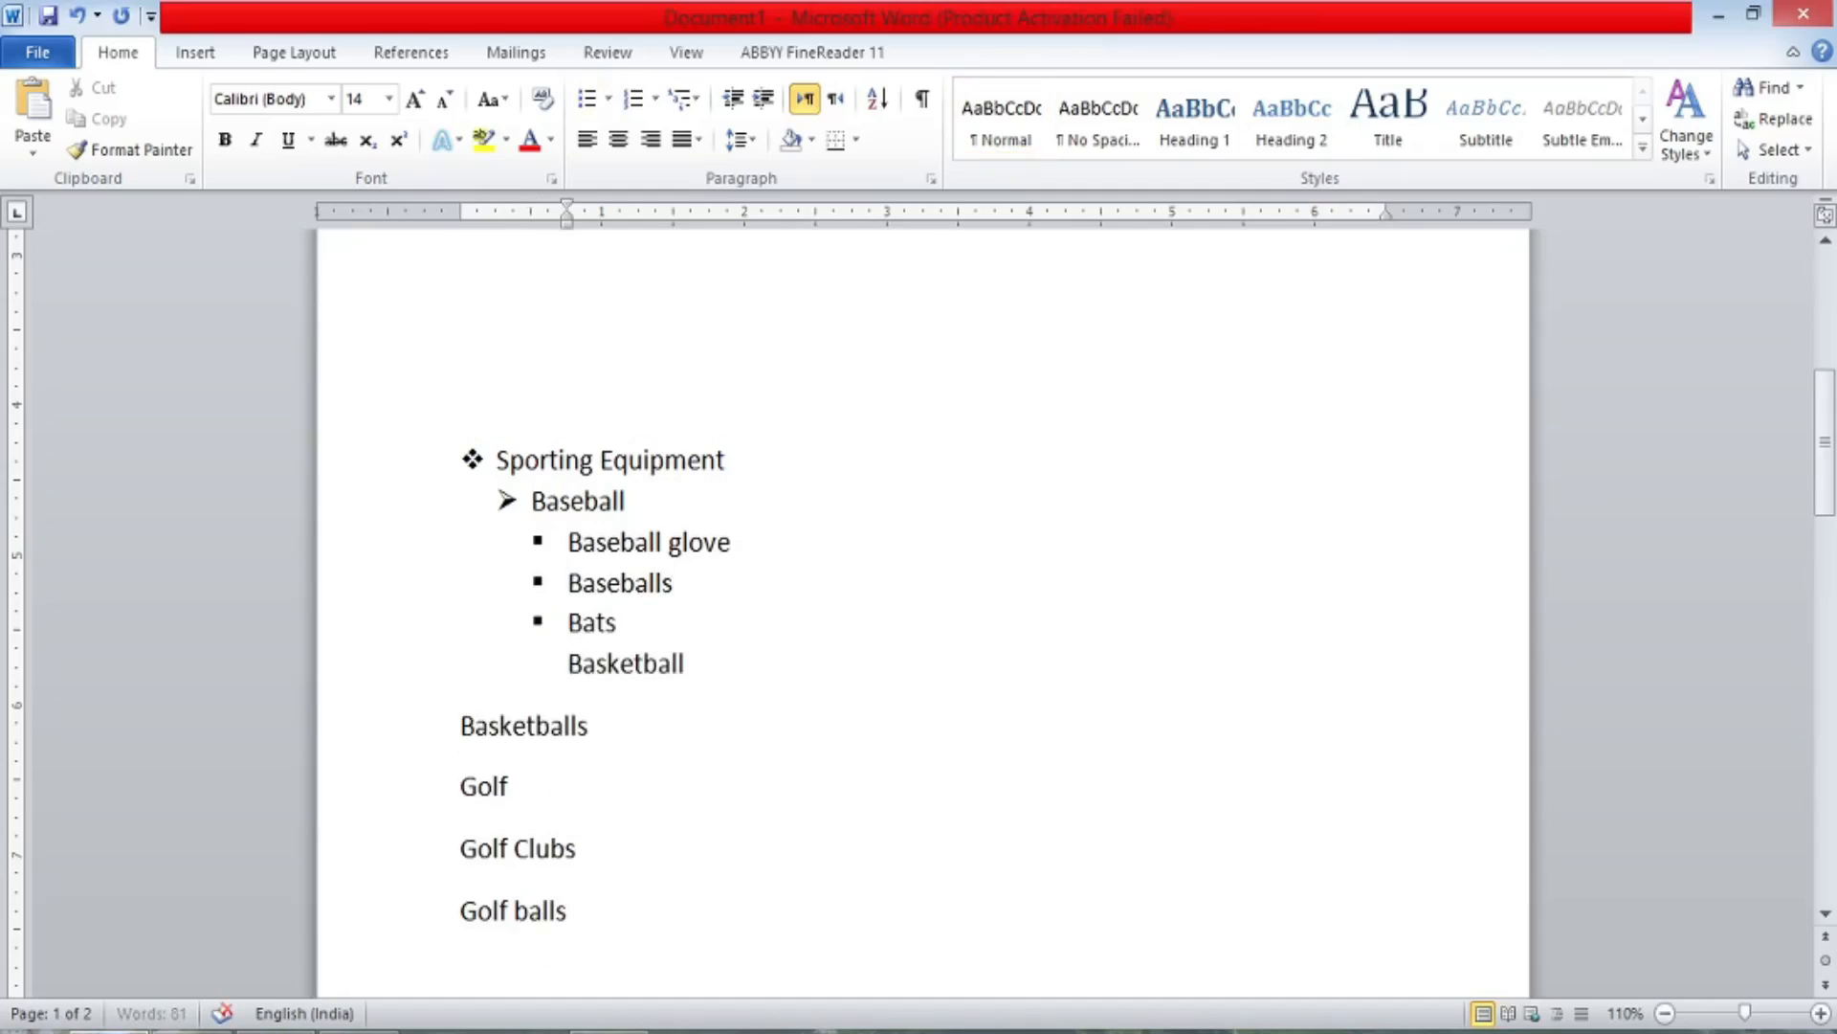
{"action": "key", "text": "BackSpace"}
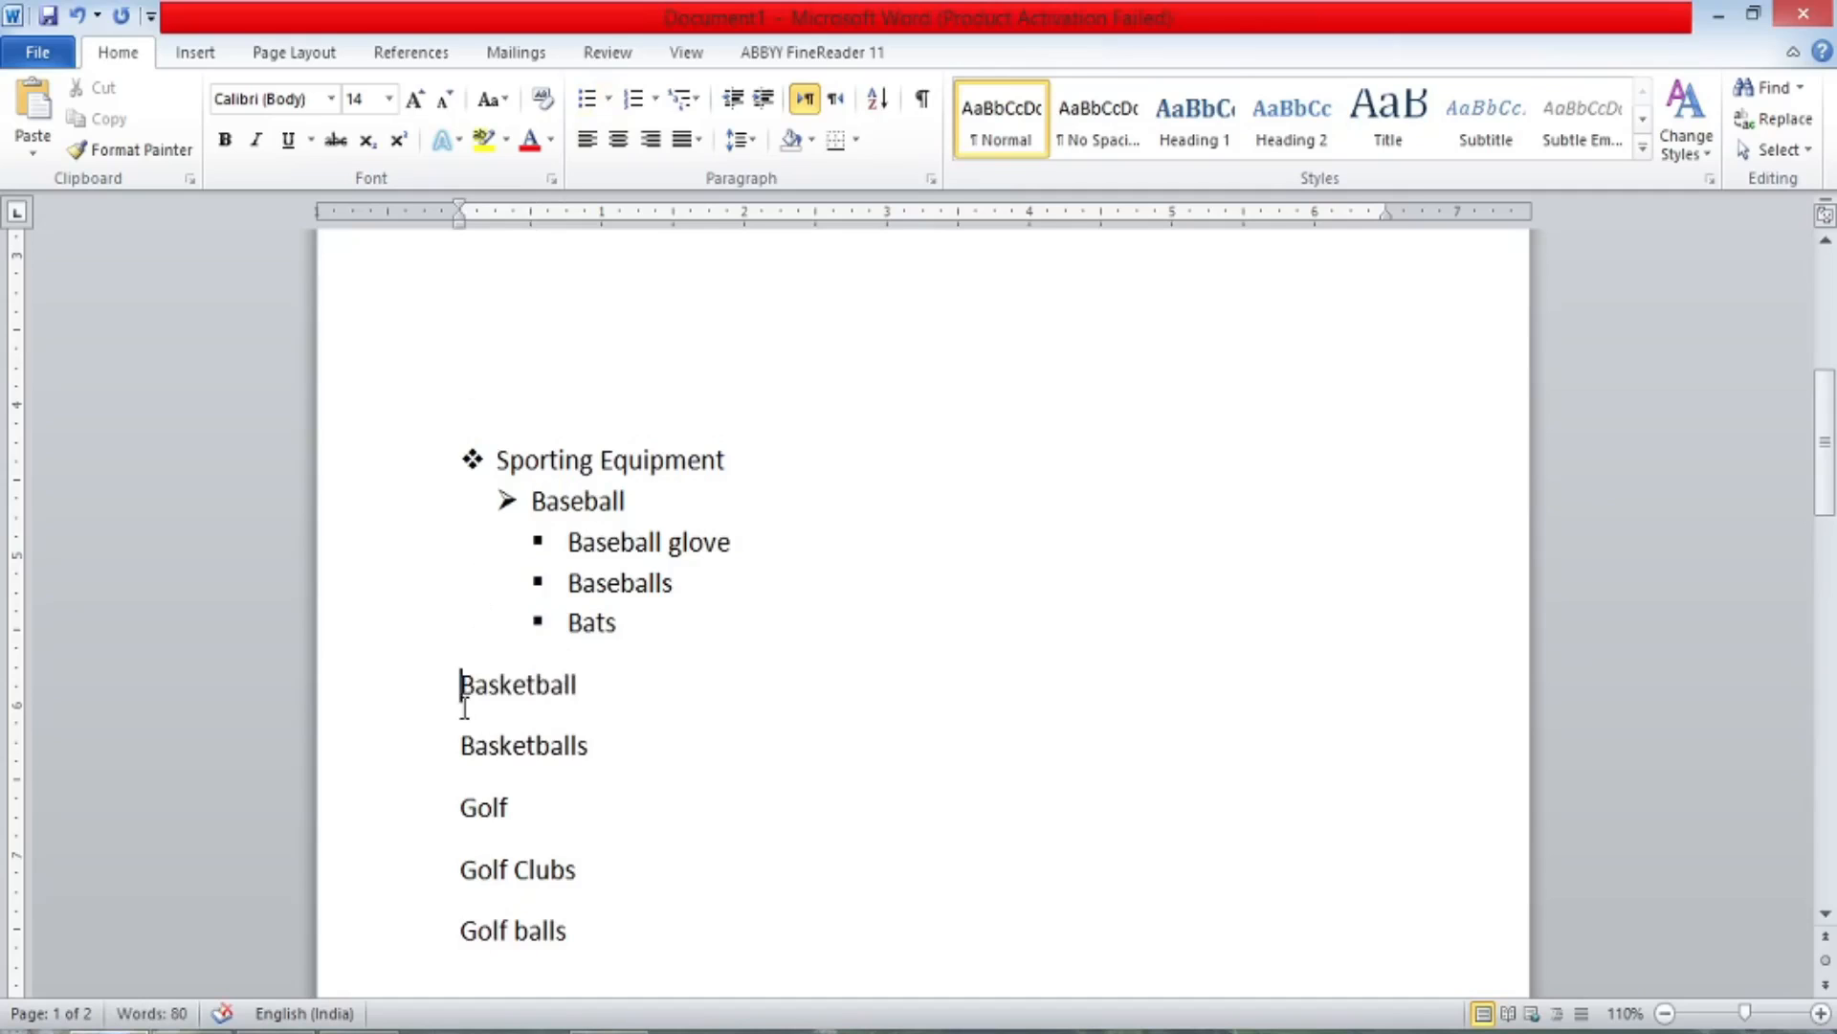
Apply the ❖ ➢ ▪ multilevel bullet list to the "Basketball" line and demote it to the second level.
{"action": "left_click", "coordinate": [682, 98]}
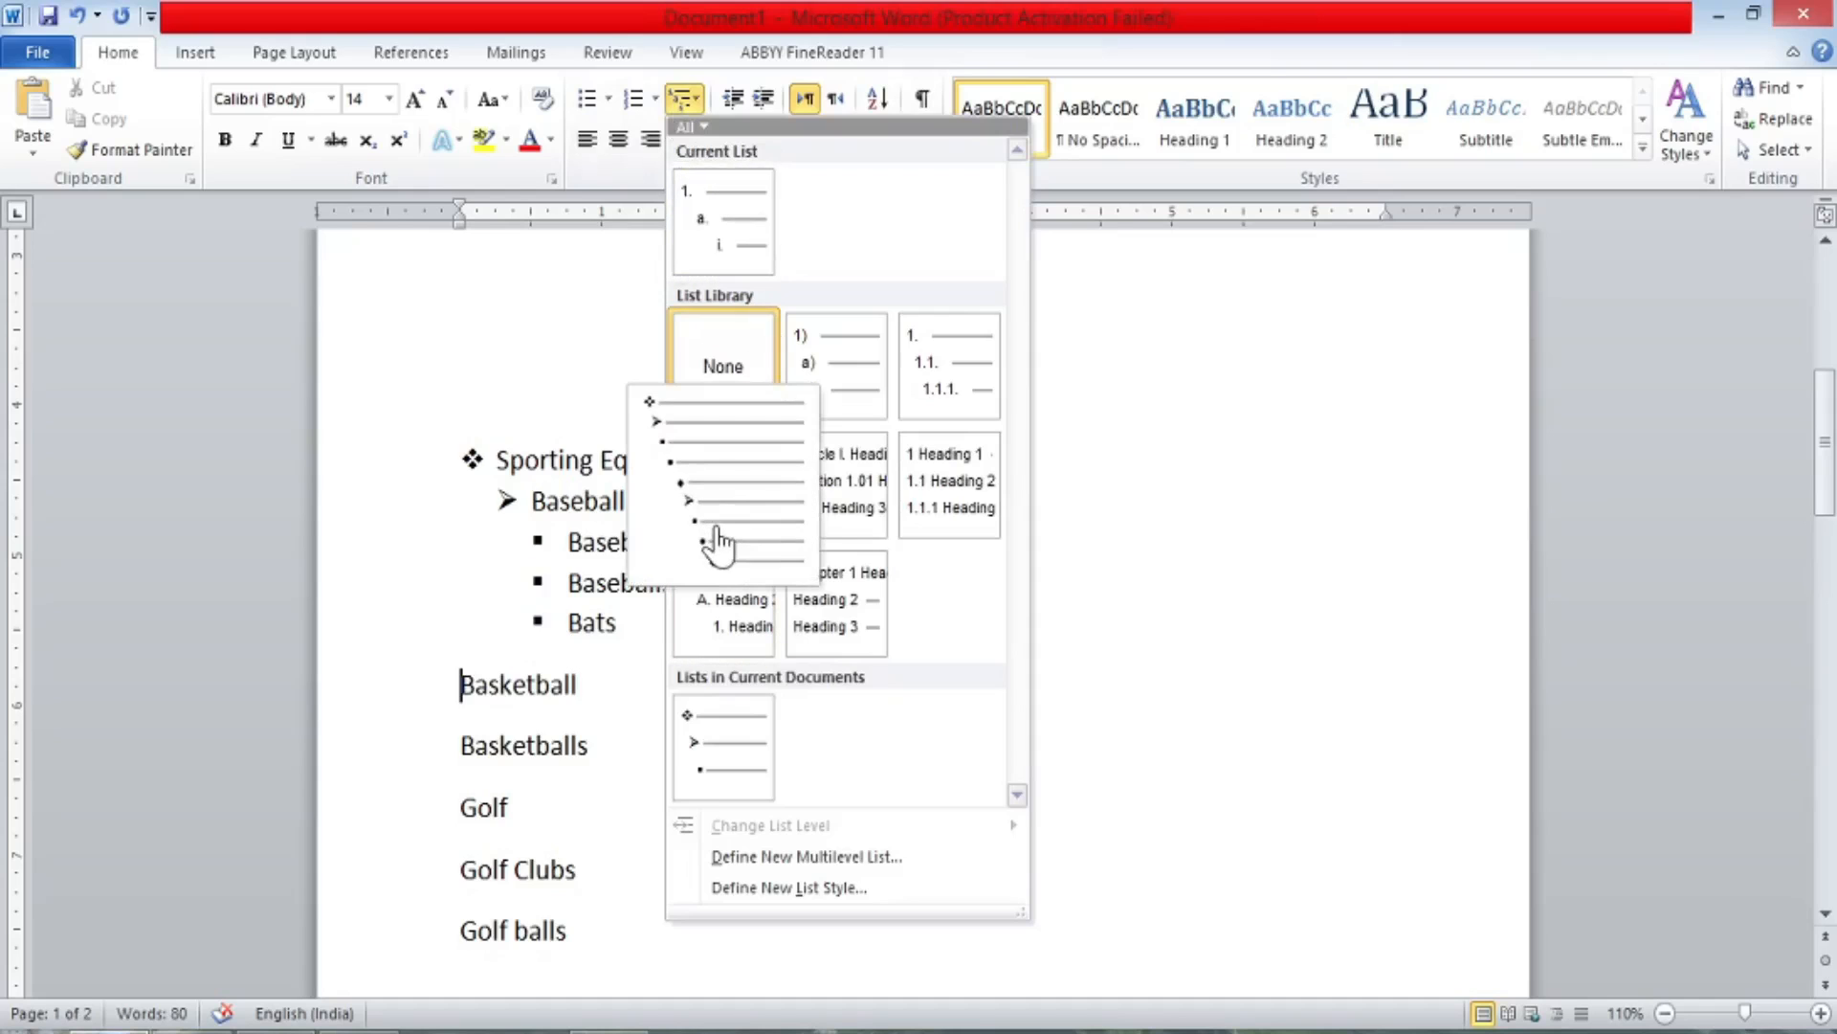
{"action": "left_click", "coordinate": [718, 528]}
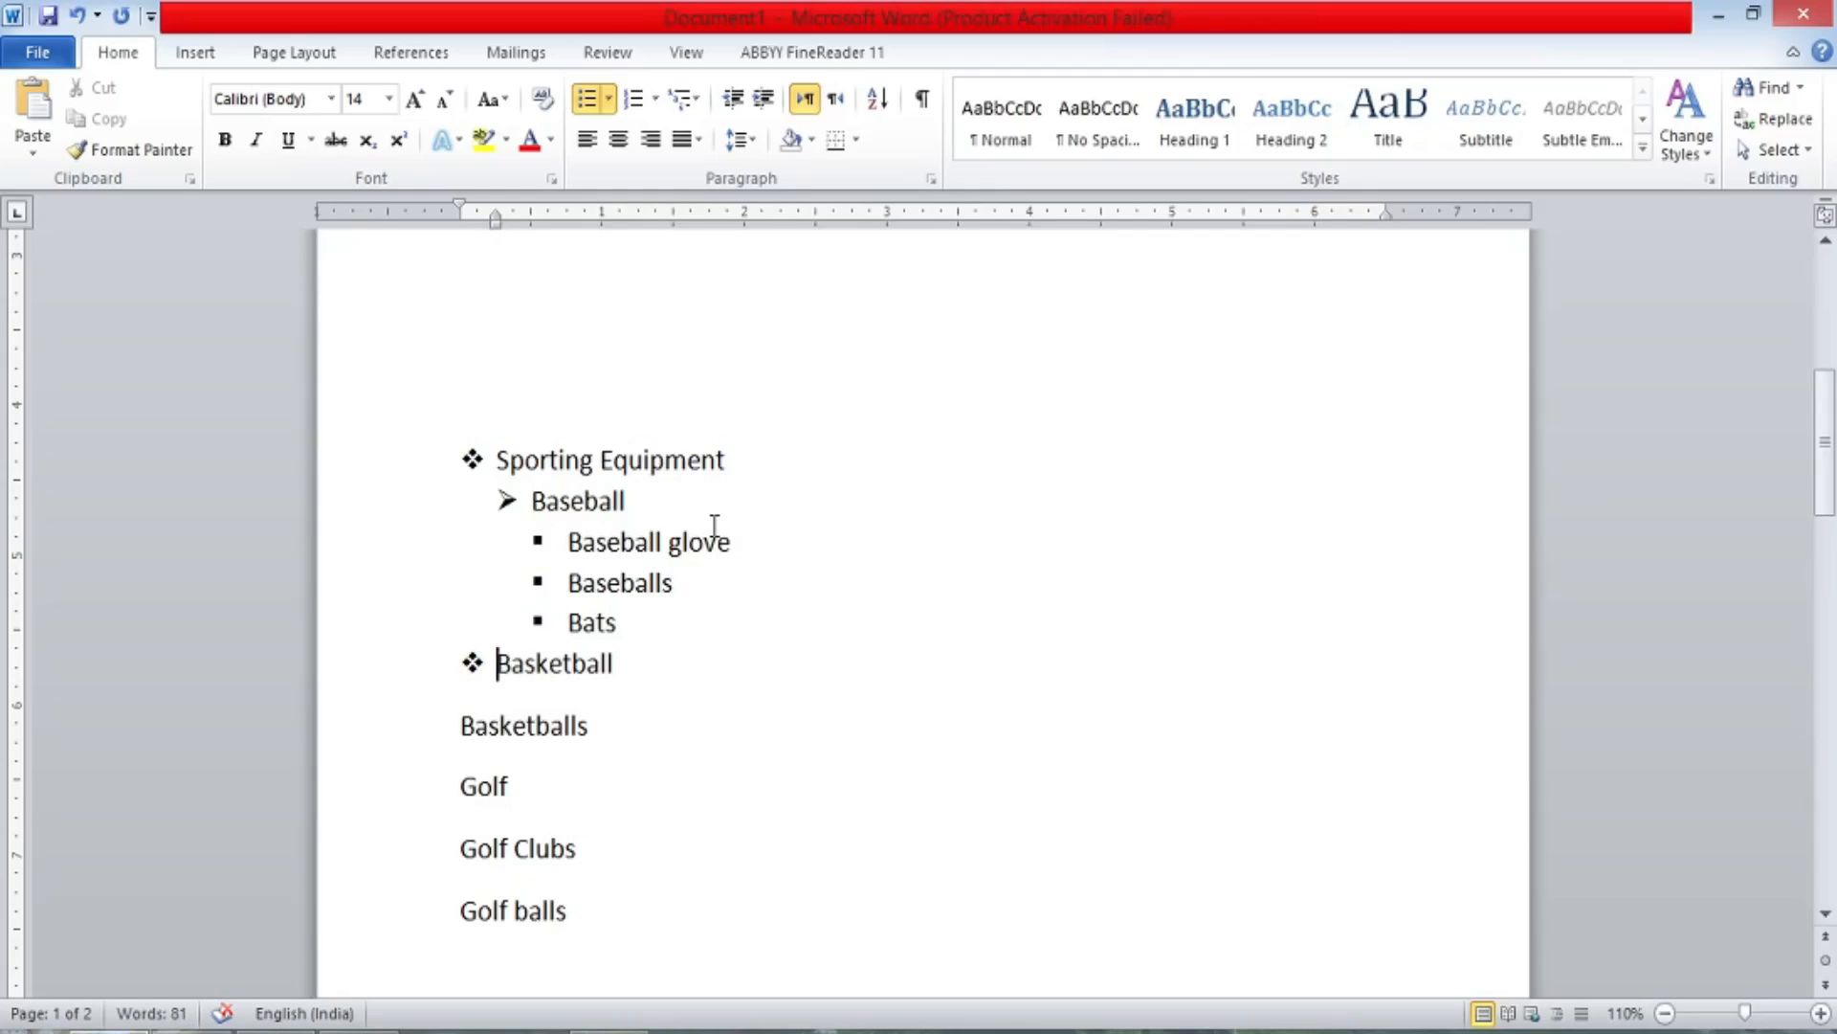
{"action": "key", "text": "Tab"}
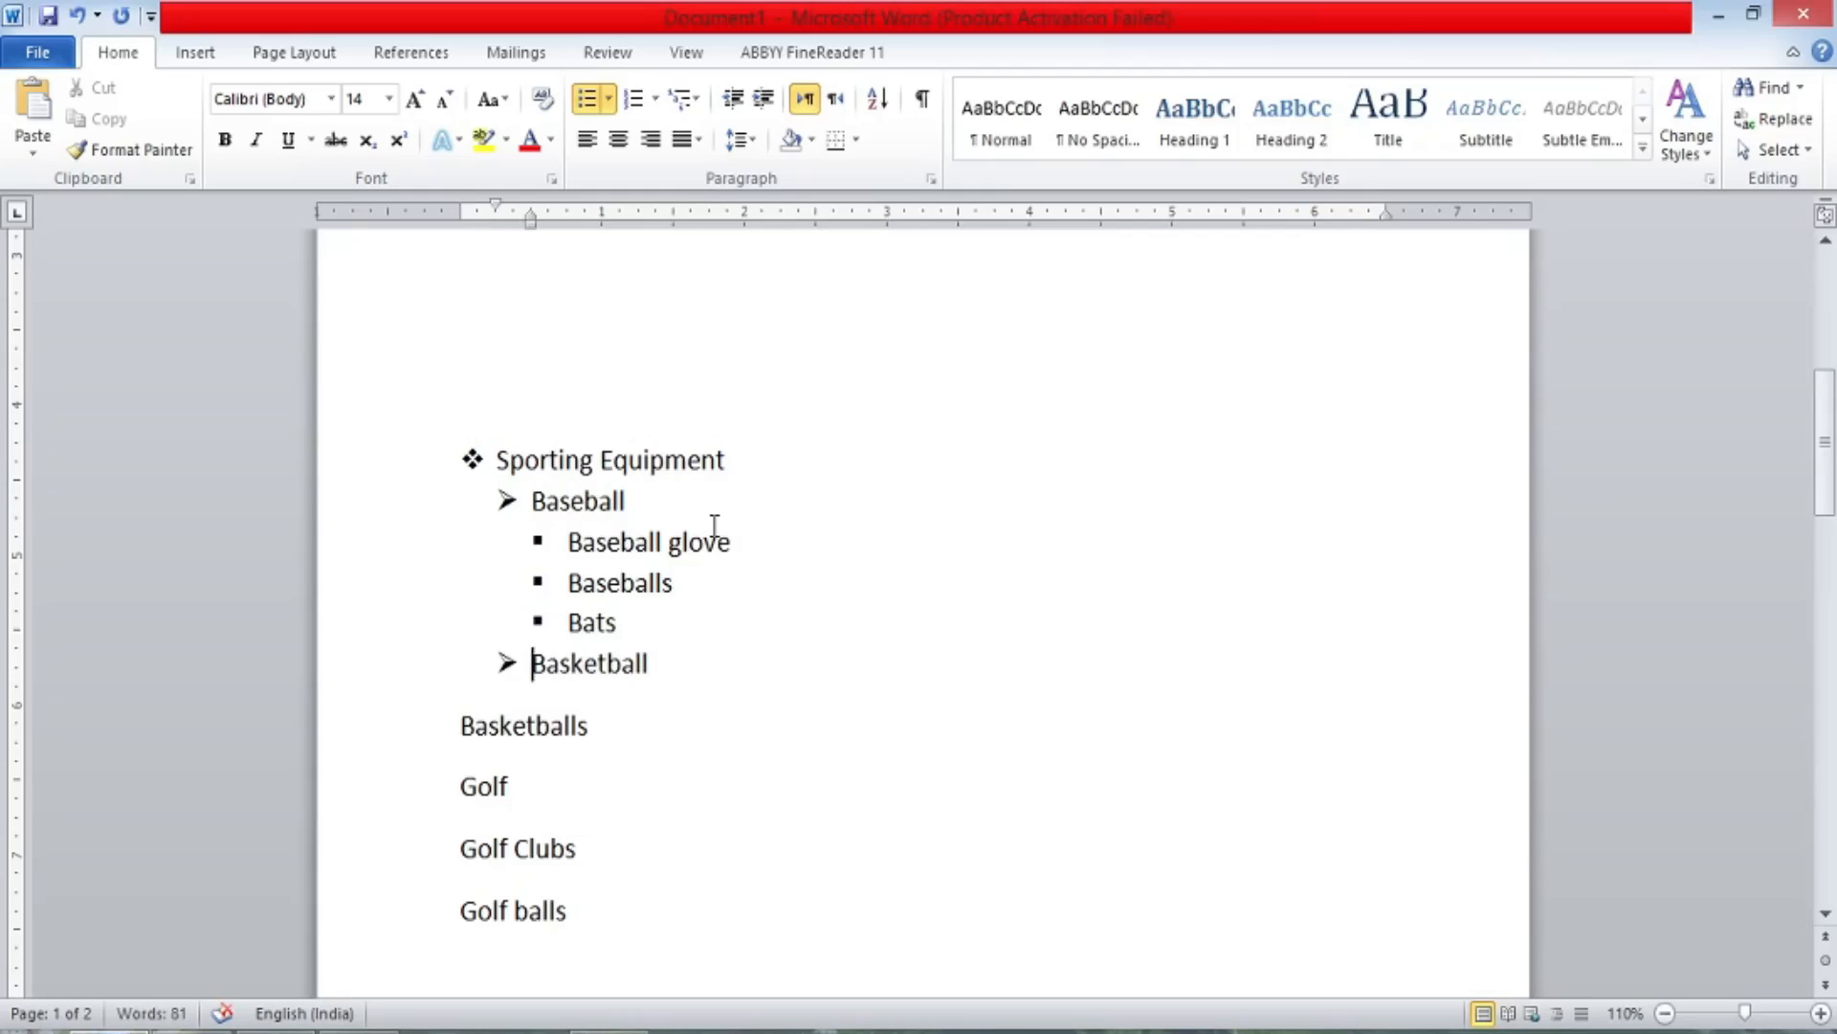
Bring the "Basketballs" line into the list as a third-level bullet under "Basketball".
{"action": "left_click", "coordinate": [456, 729]}
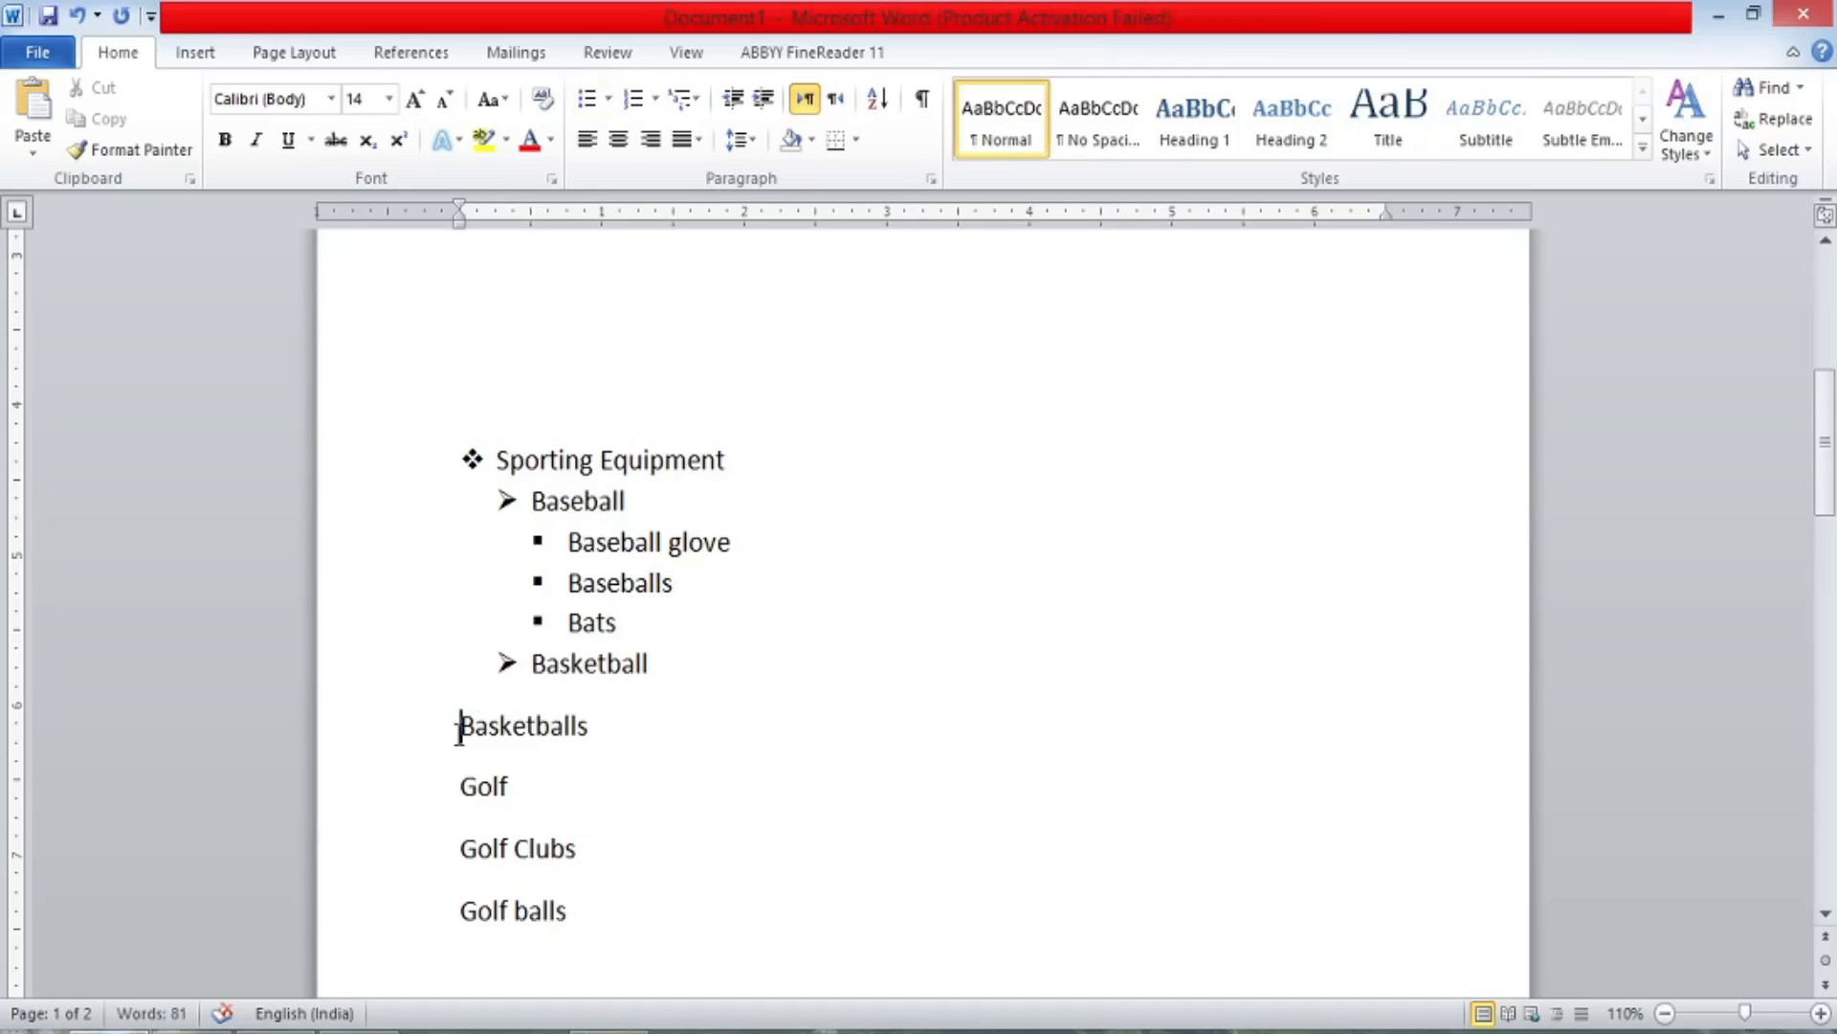
{"action": "key", "text": "BackSpace"}
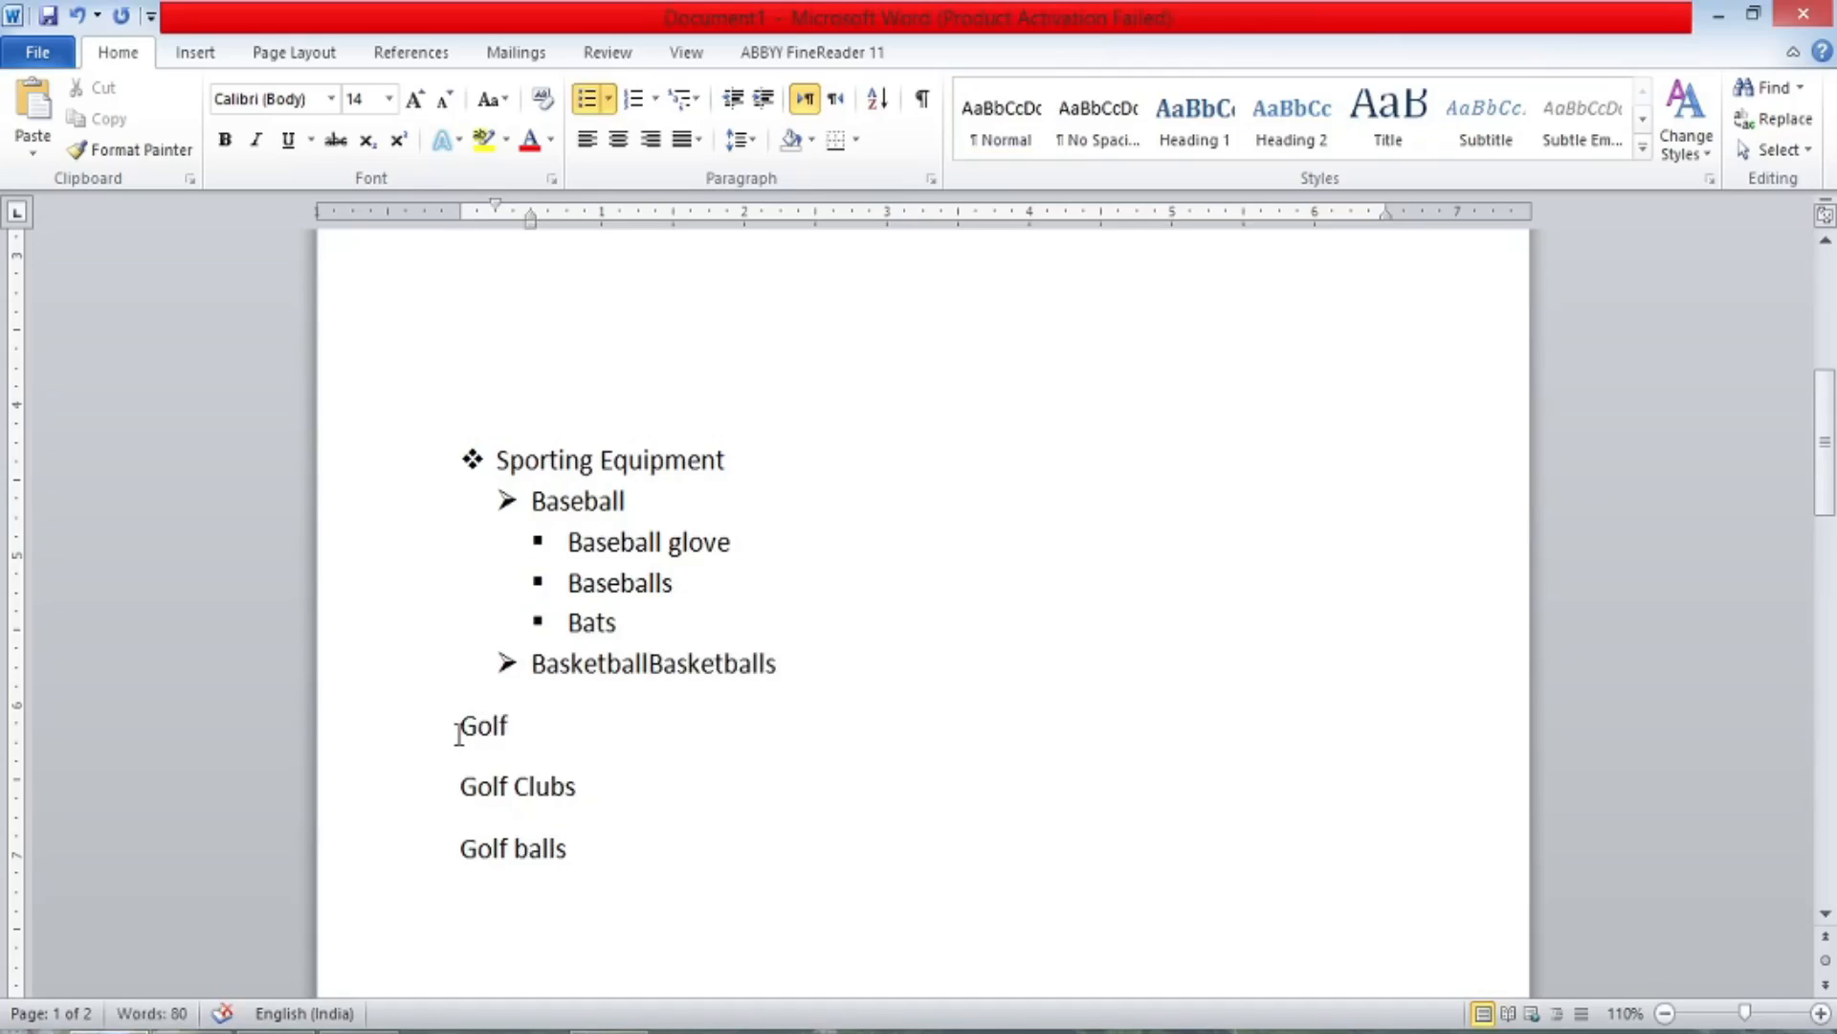
{"action": "key", "text": "Return"}
{"action": "key", "text": "Tab"}
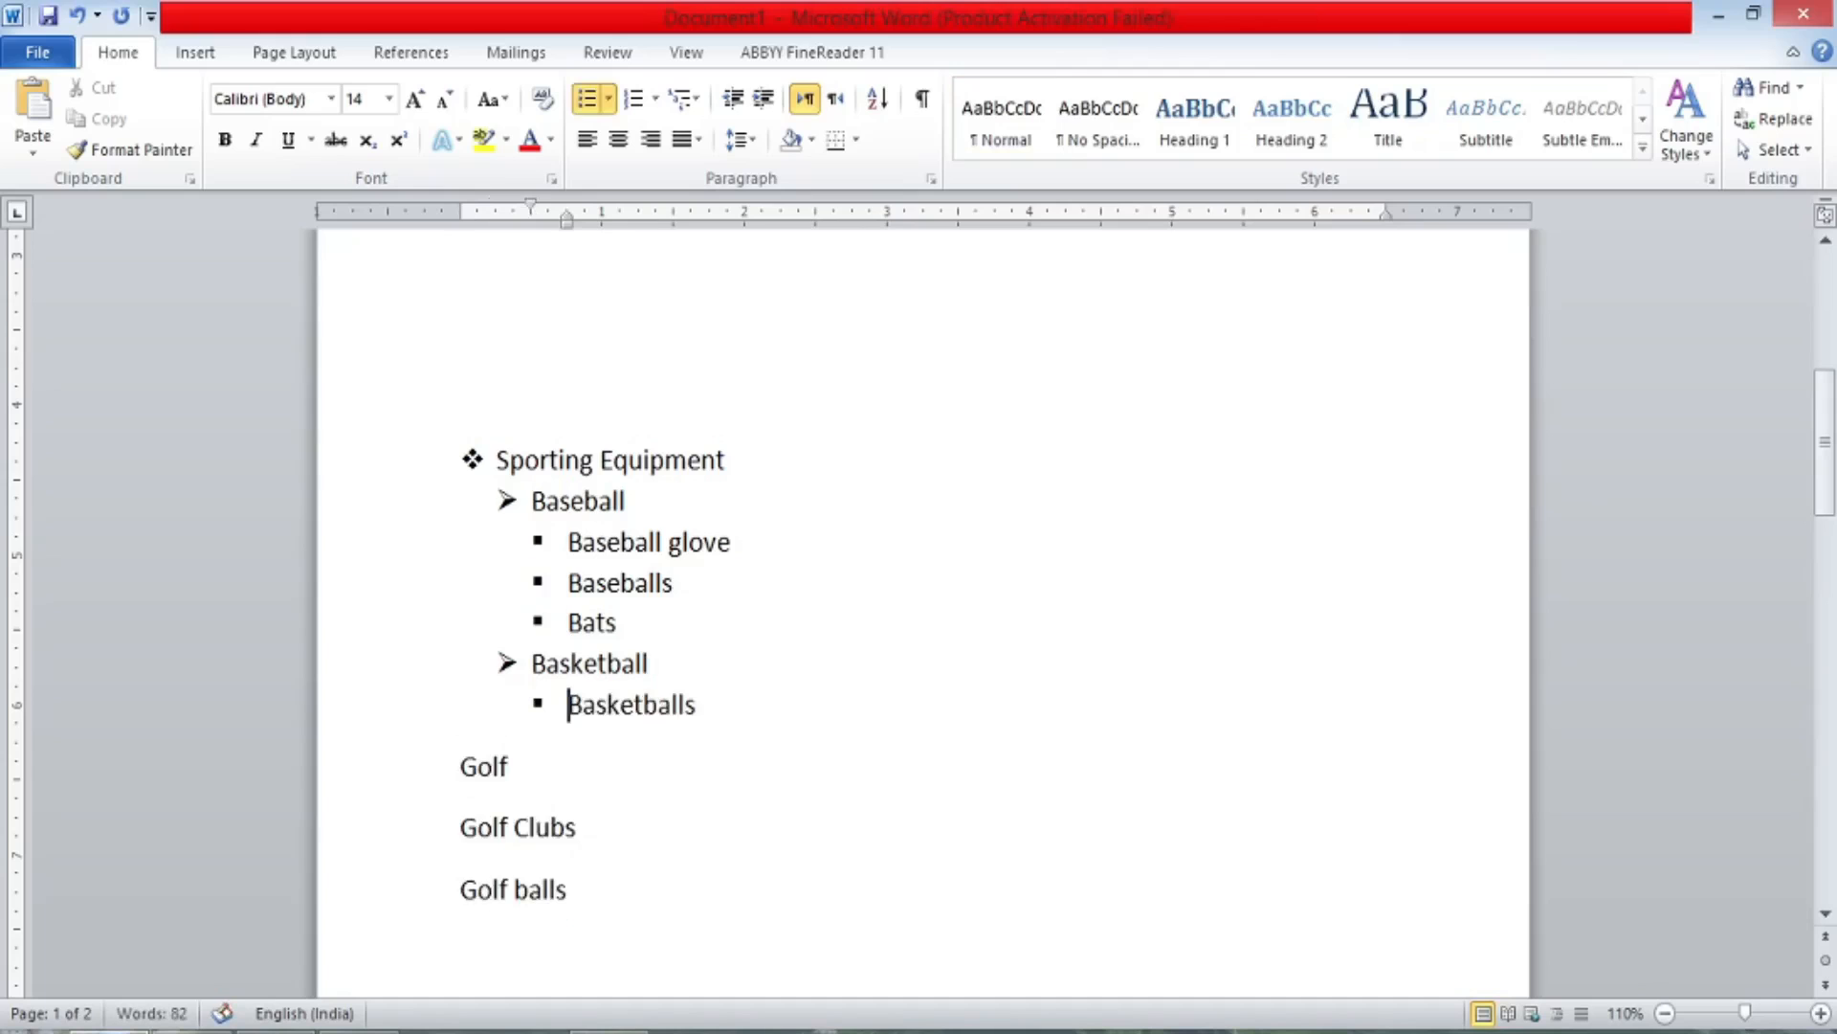
Apply the ❖ ➢ ▪ multilevel bullet list to the "Golf" line and demote it to the second level.
{"action": "left_click", "coordinate": [460, 765]}
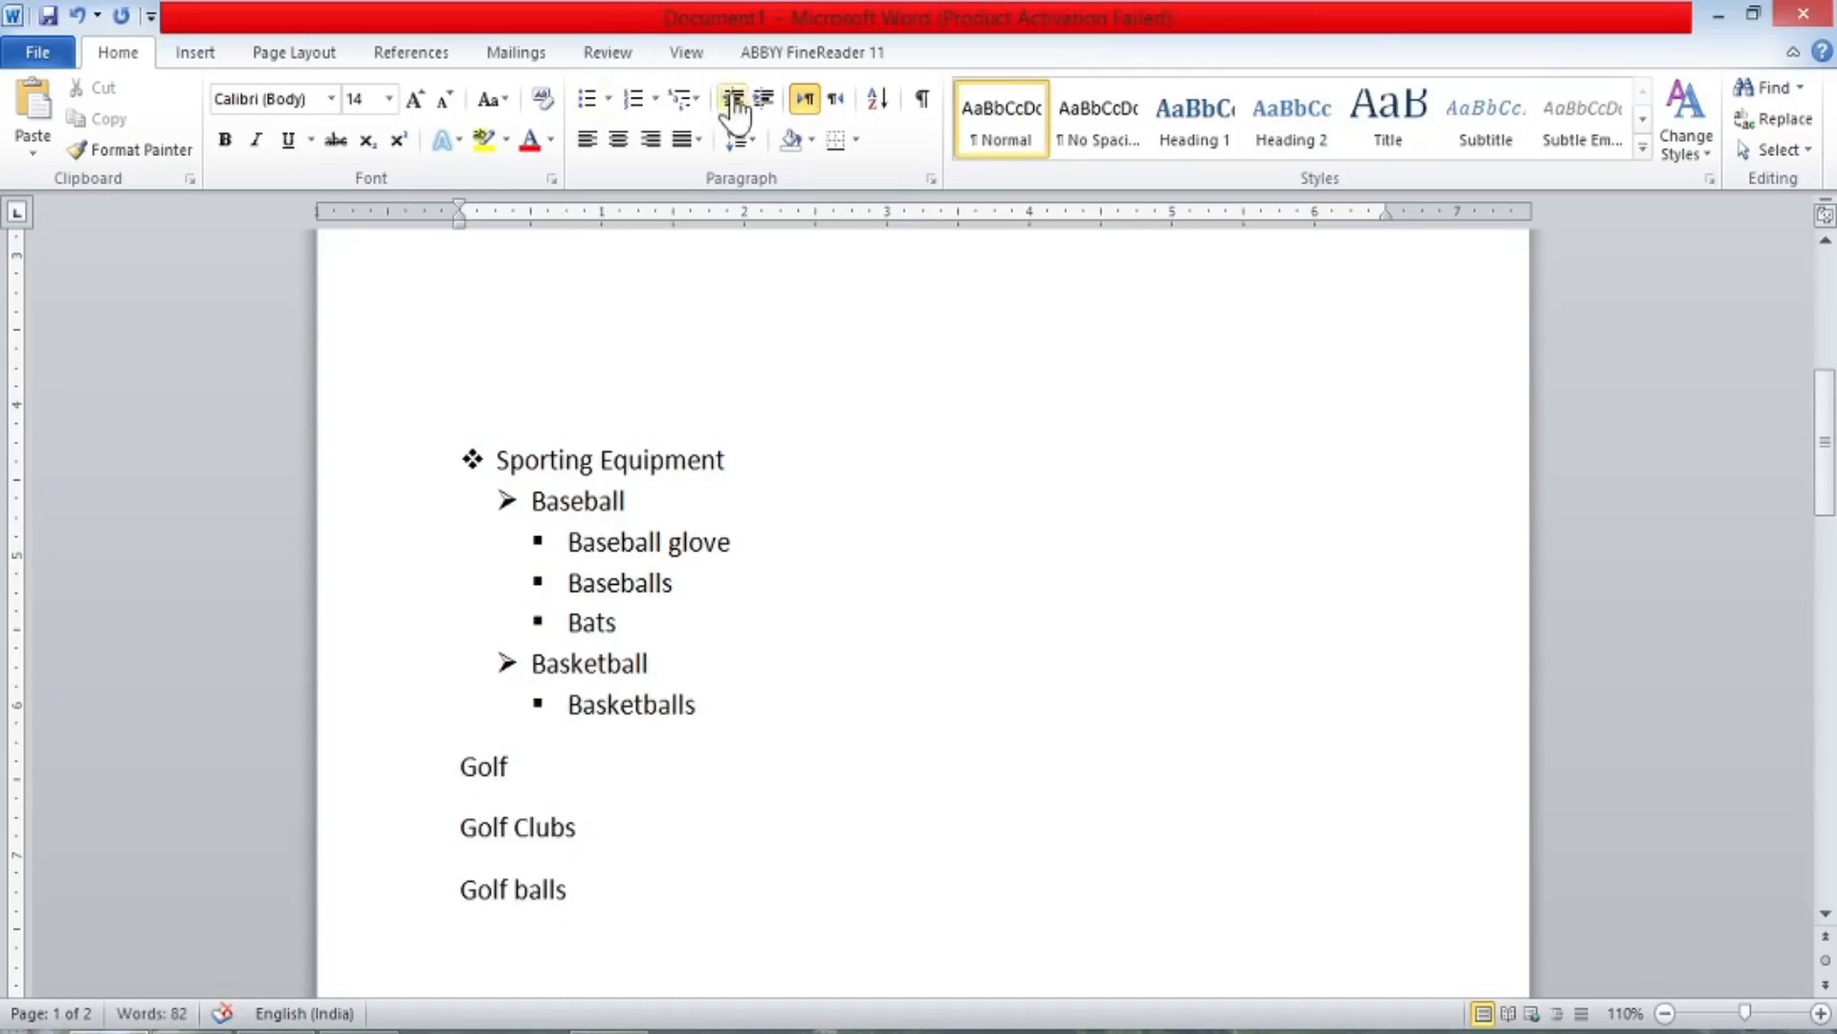
{"action": "left_click", "coordinate": [686, 100]}
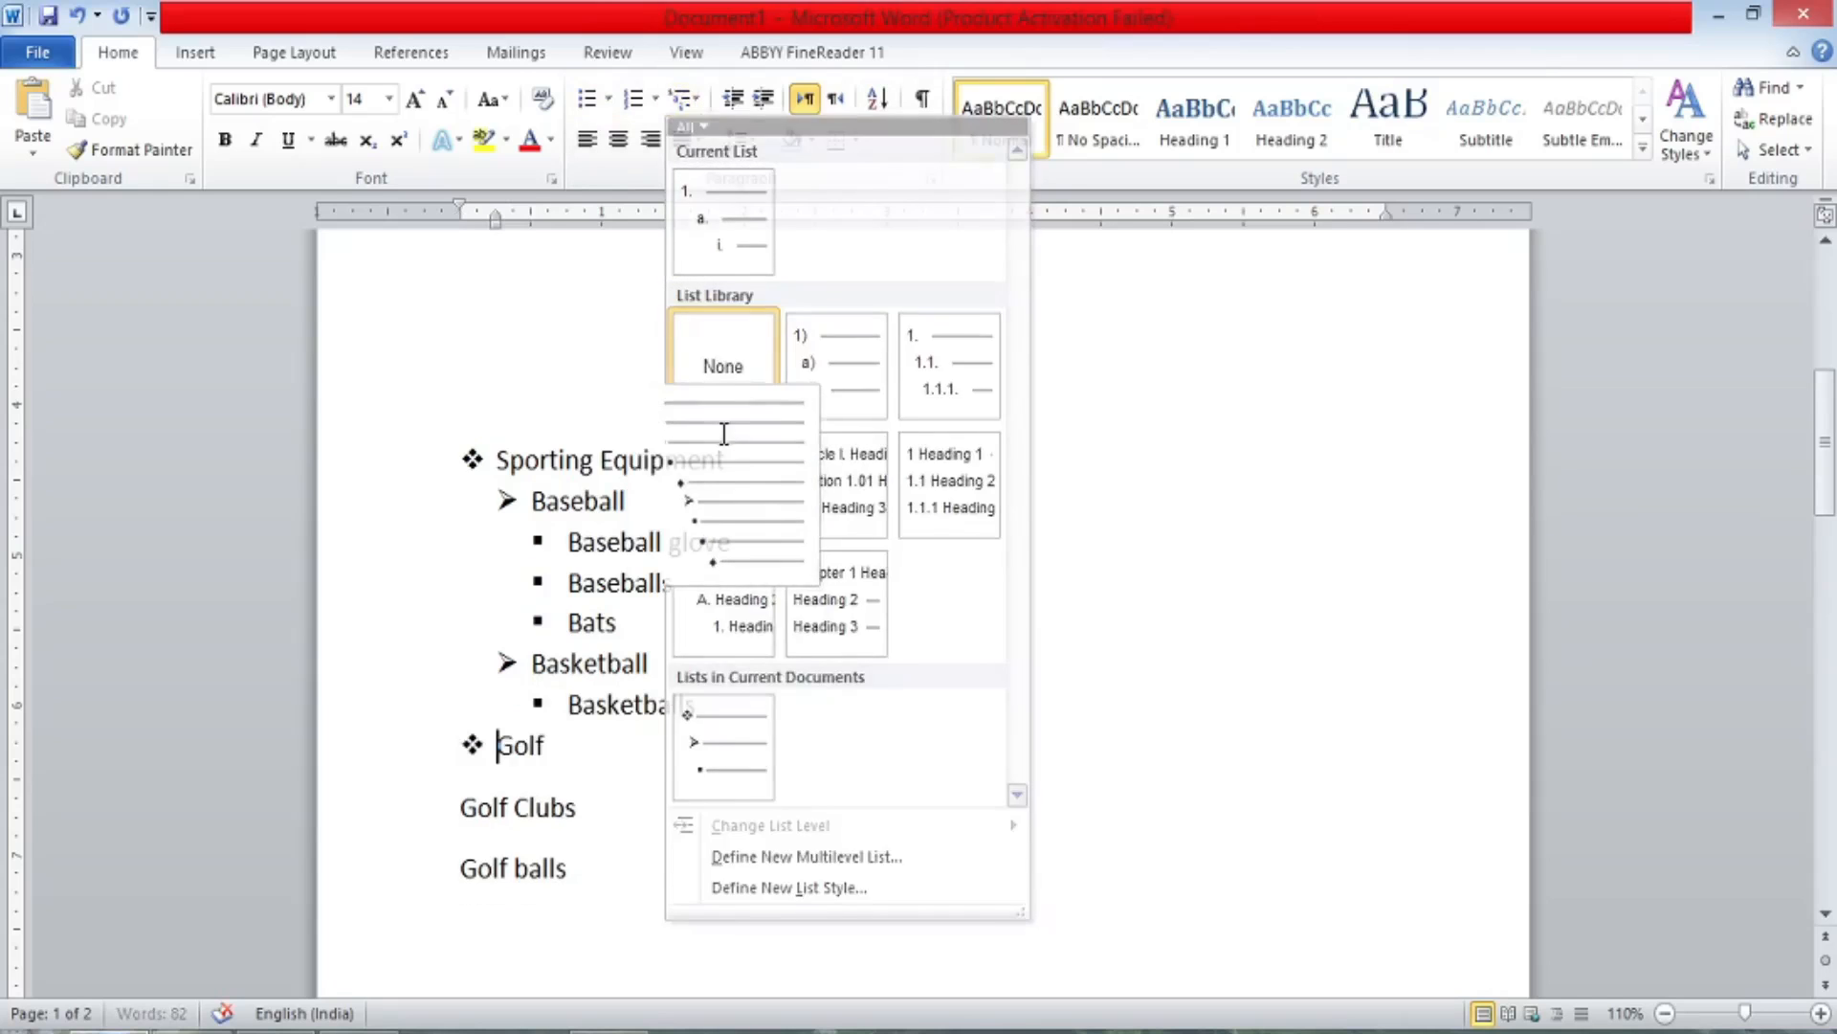
{"action": "left_click", "coordinate": [725, 433]}
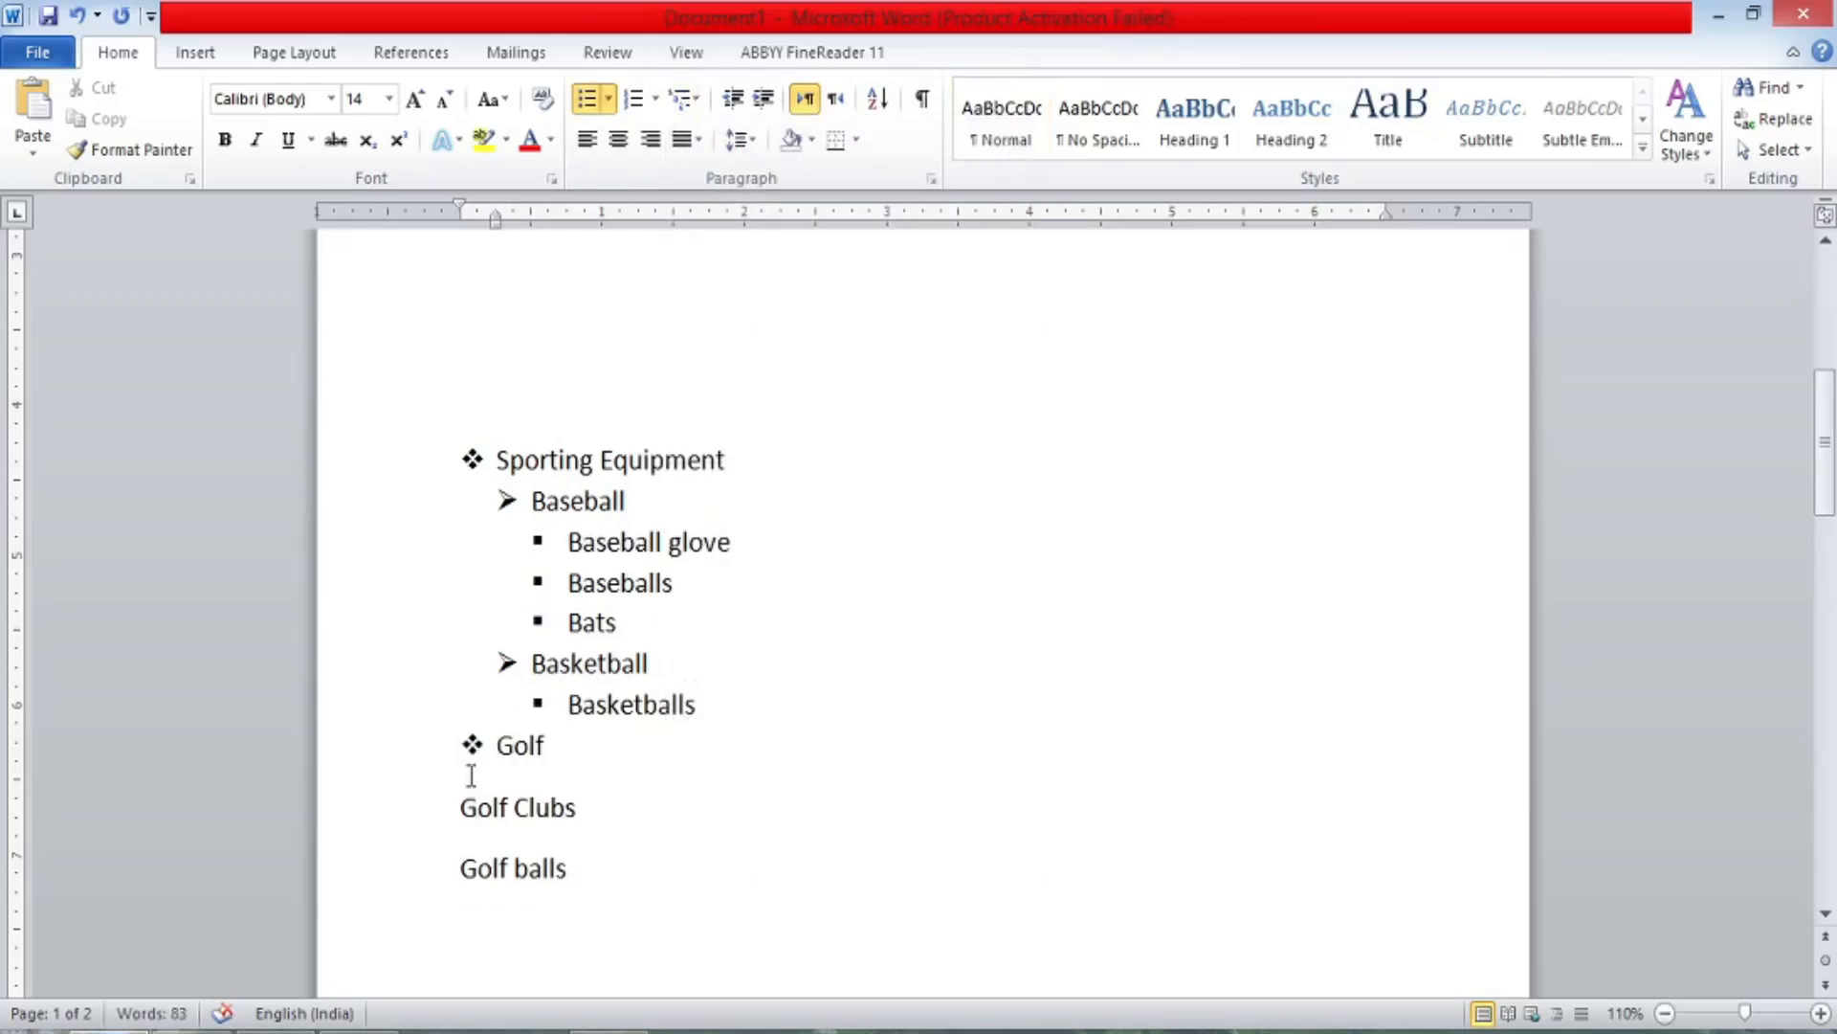
{"action": "key", "text": "Tab"}
Add the "Golf Clubs" line to the list as a third-level bullet under "Golf".
{"action": "left_click", "coordinate": [462, 806]}
{"action": "key", "text": "BackSpace"}
{"action": "key", "text": "Return"}
{"action": "key", "text": "Tab"}
Add the "Golf balls" line to the list as a third-level bullet directly below "Golf Clubs".
{"action": "left_click", "coordinate": [450, 851]}
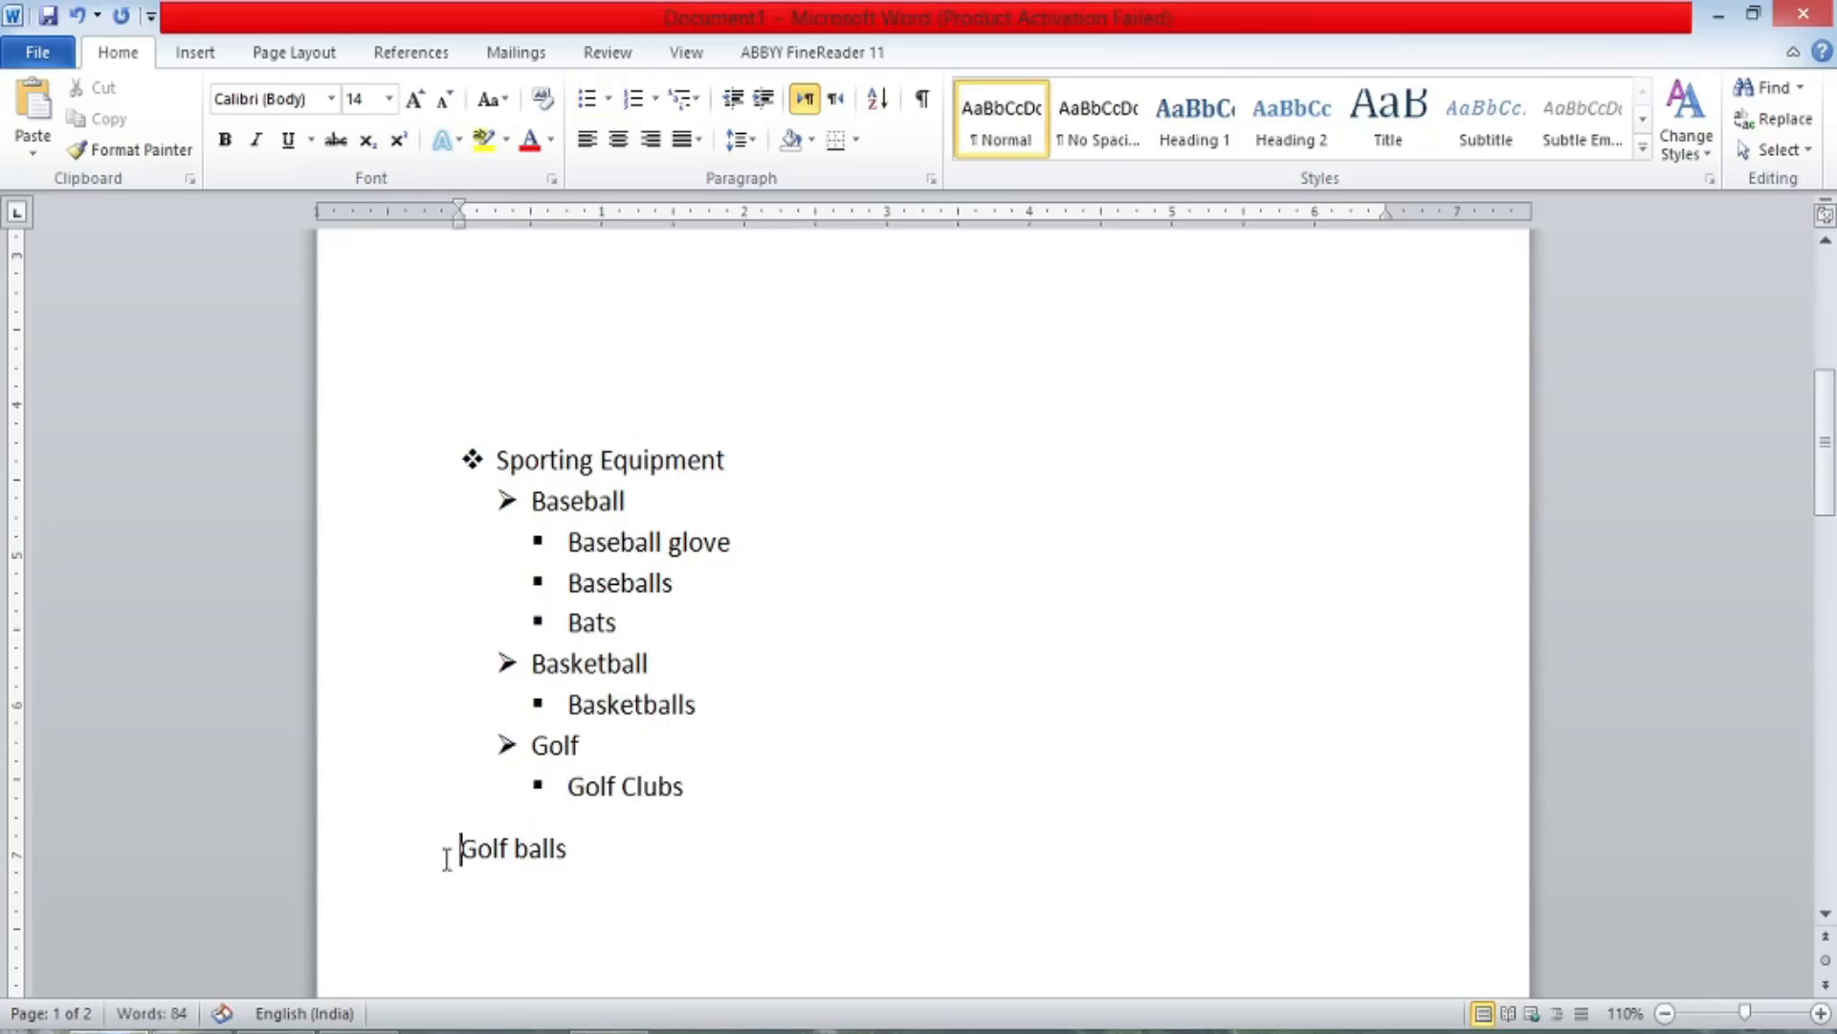
{"action": "key", "text": "BackSpace"}
{"action": "key", "text": "Return"}
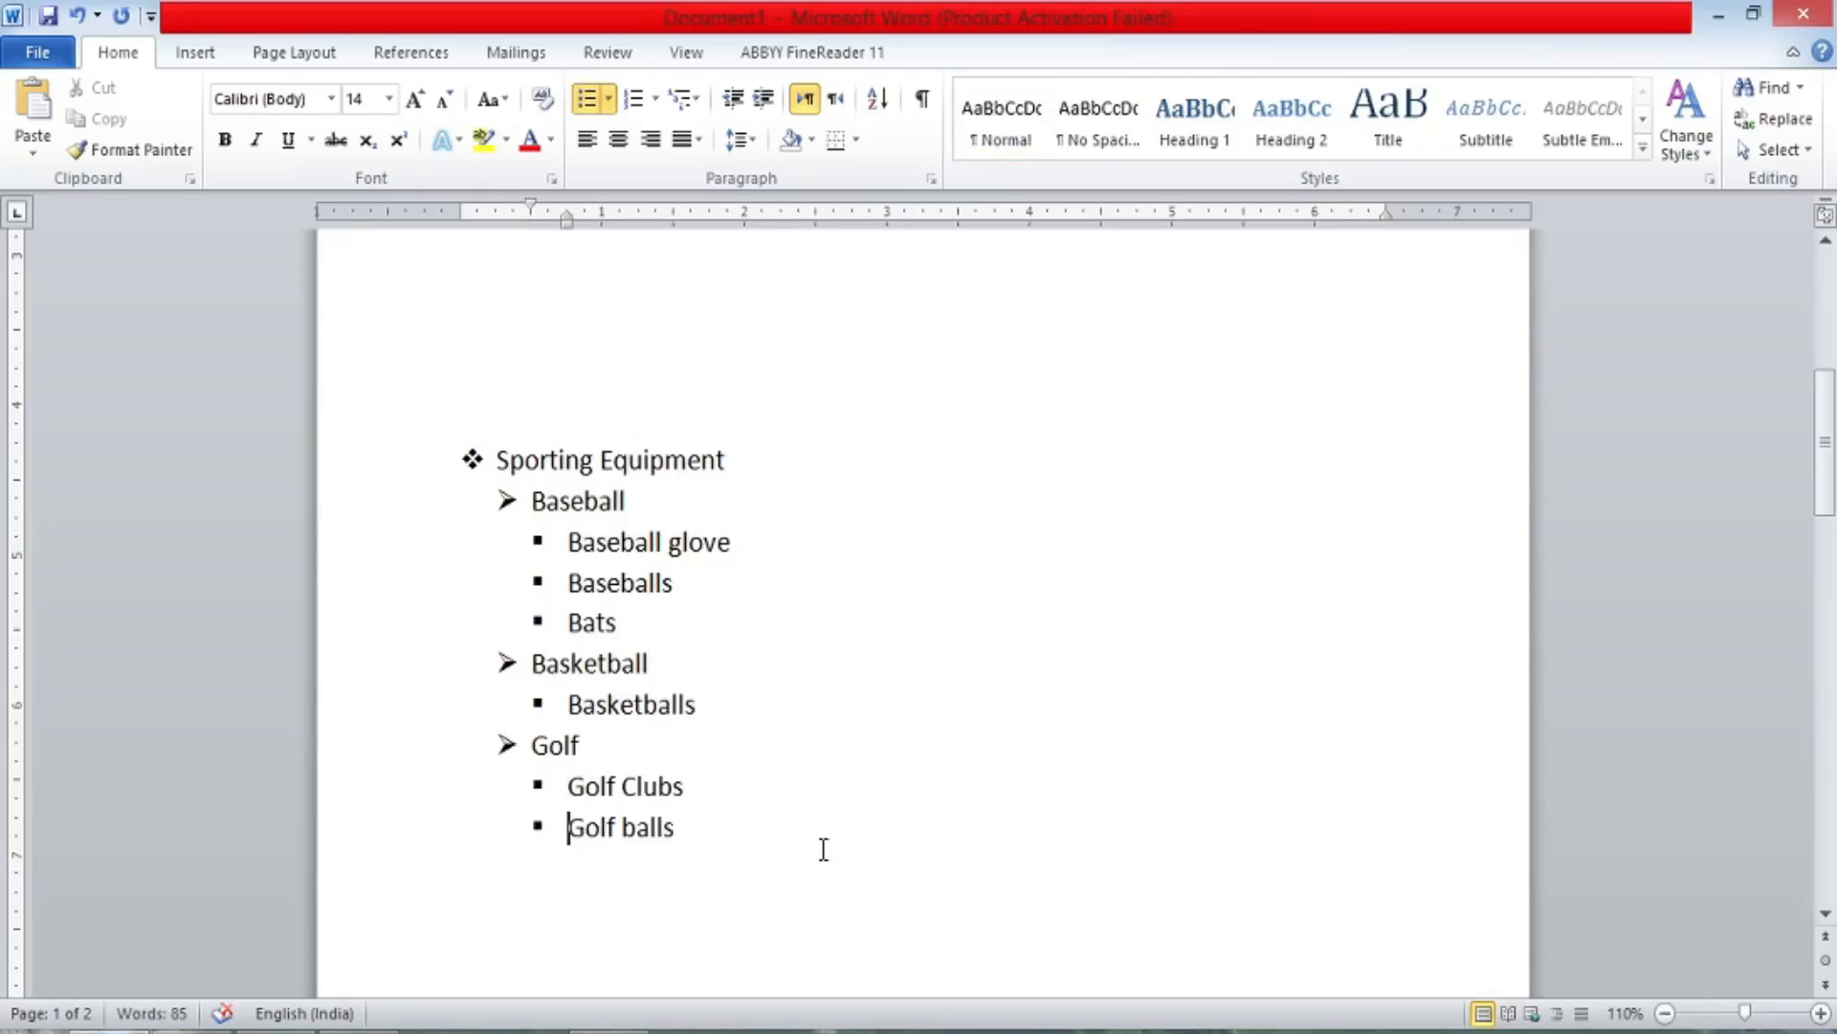
{"action": "left_click", "coordinate": [694, 100]}
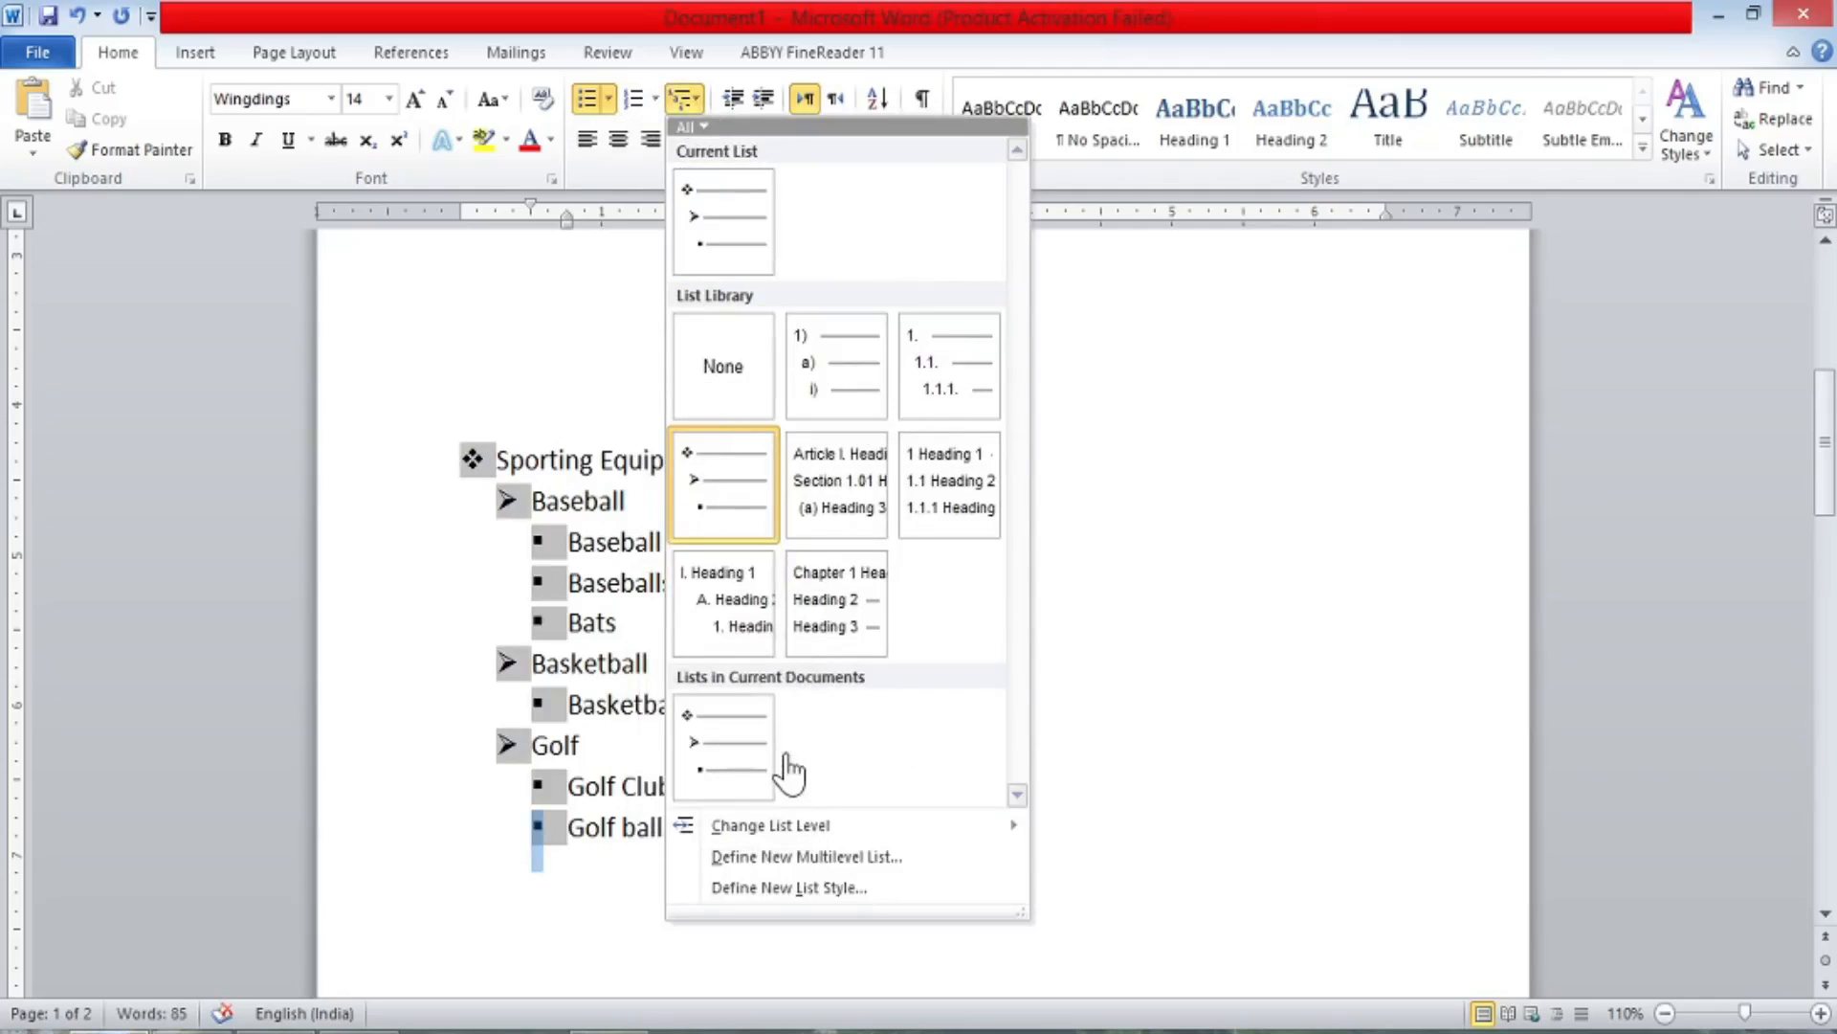
{"action": "left_click", "coordinate": [1068, 625]}
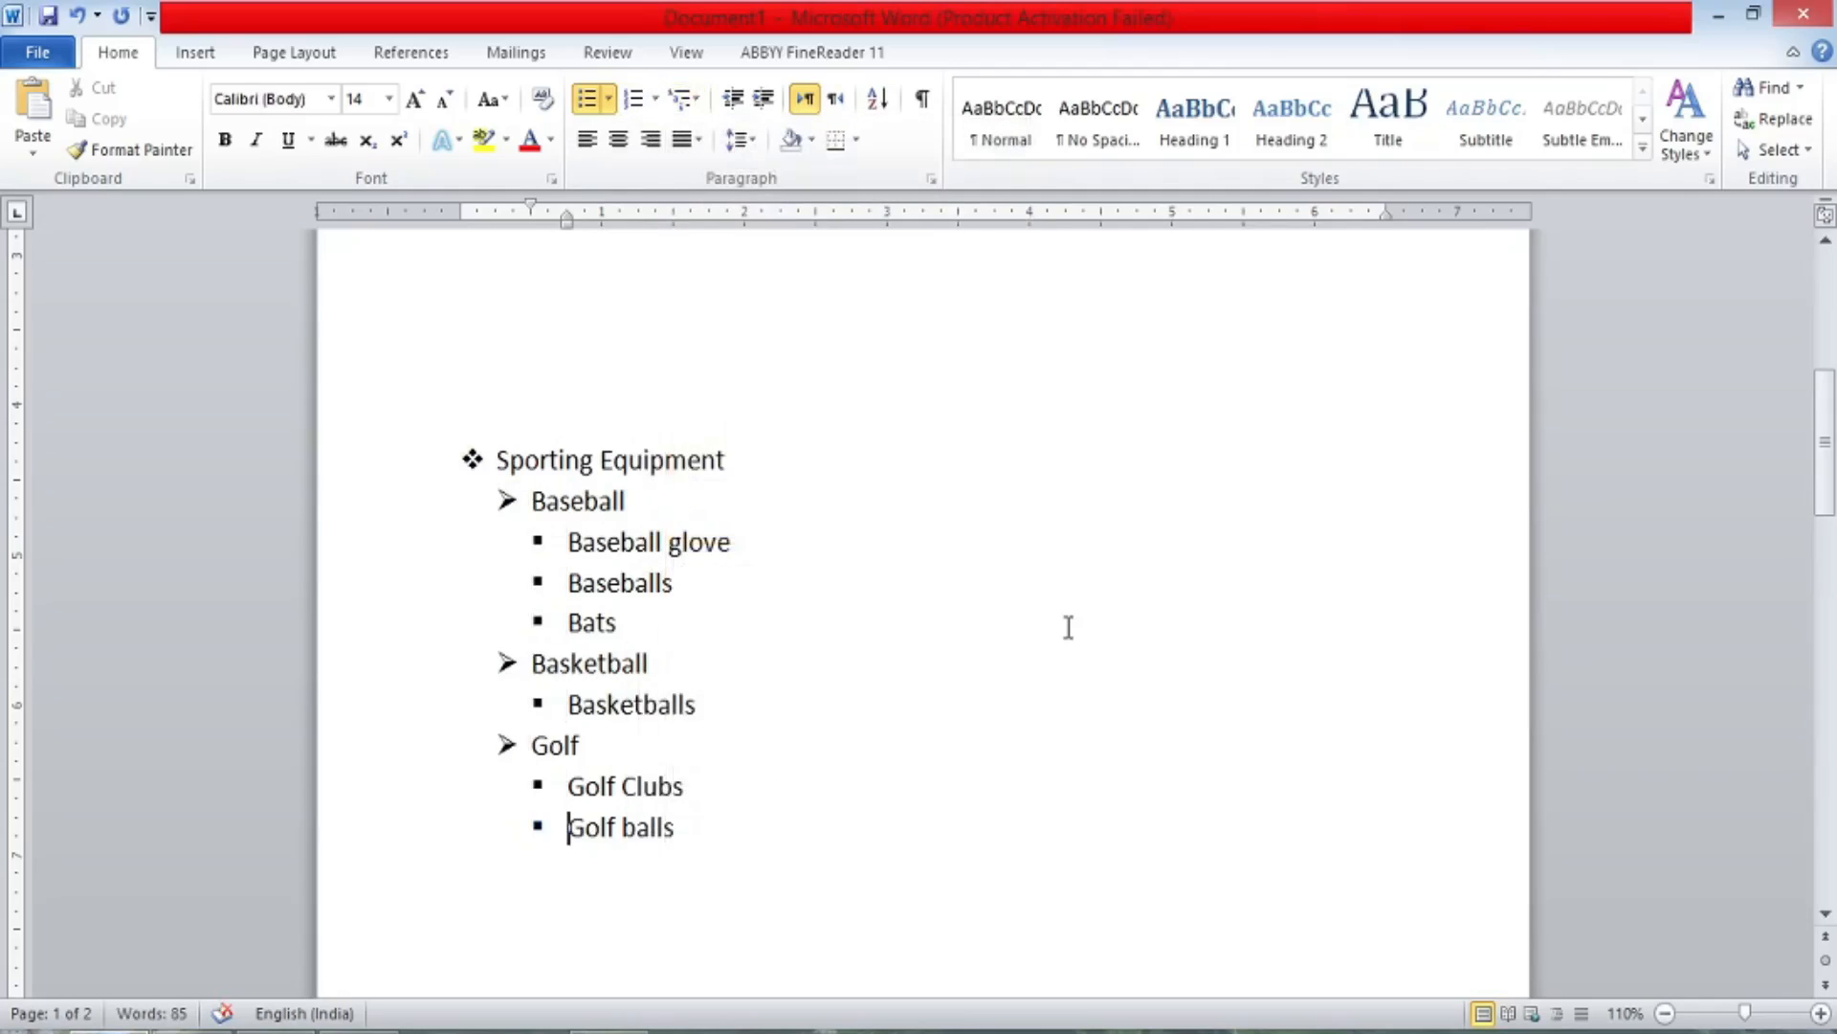
Insert a page break at an empty line between the drop cap paragraph and the first Sporting Equipment list.
{"action": "left_click_drag", "start_coordinate": [1828, 404], "coordinate": [1825, 703]}
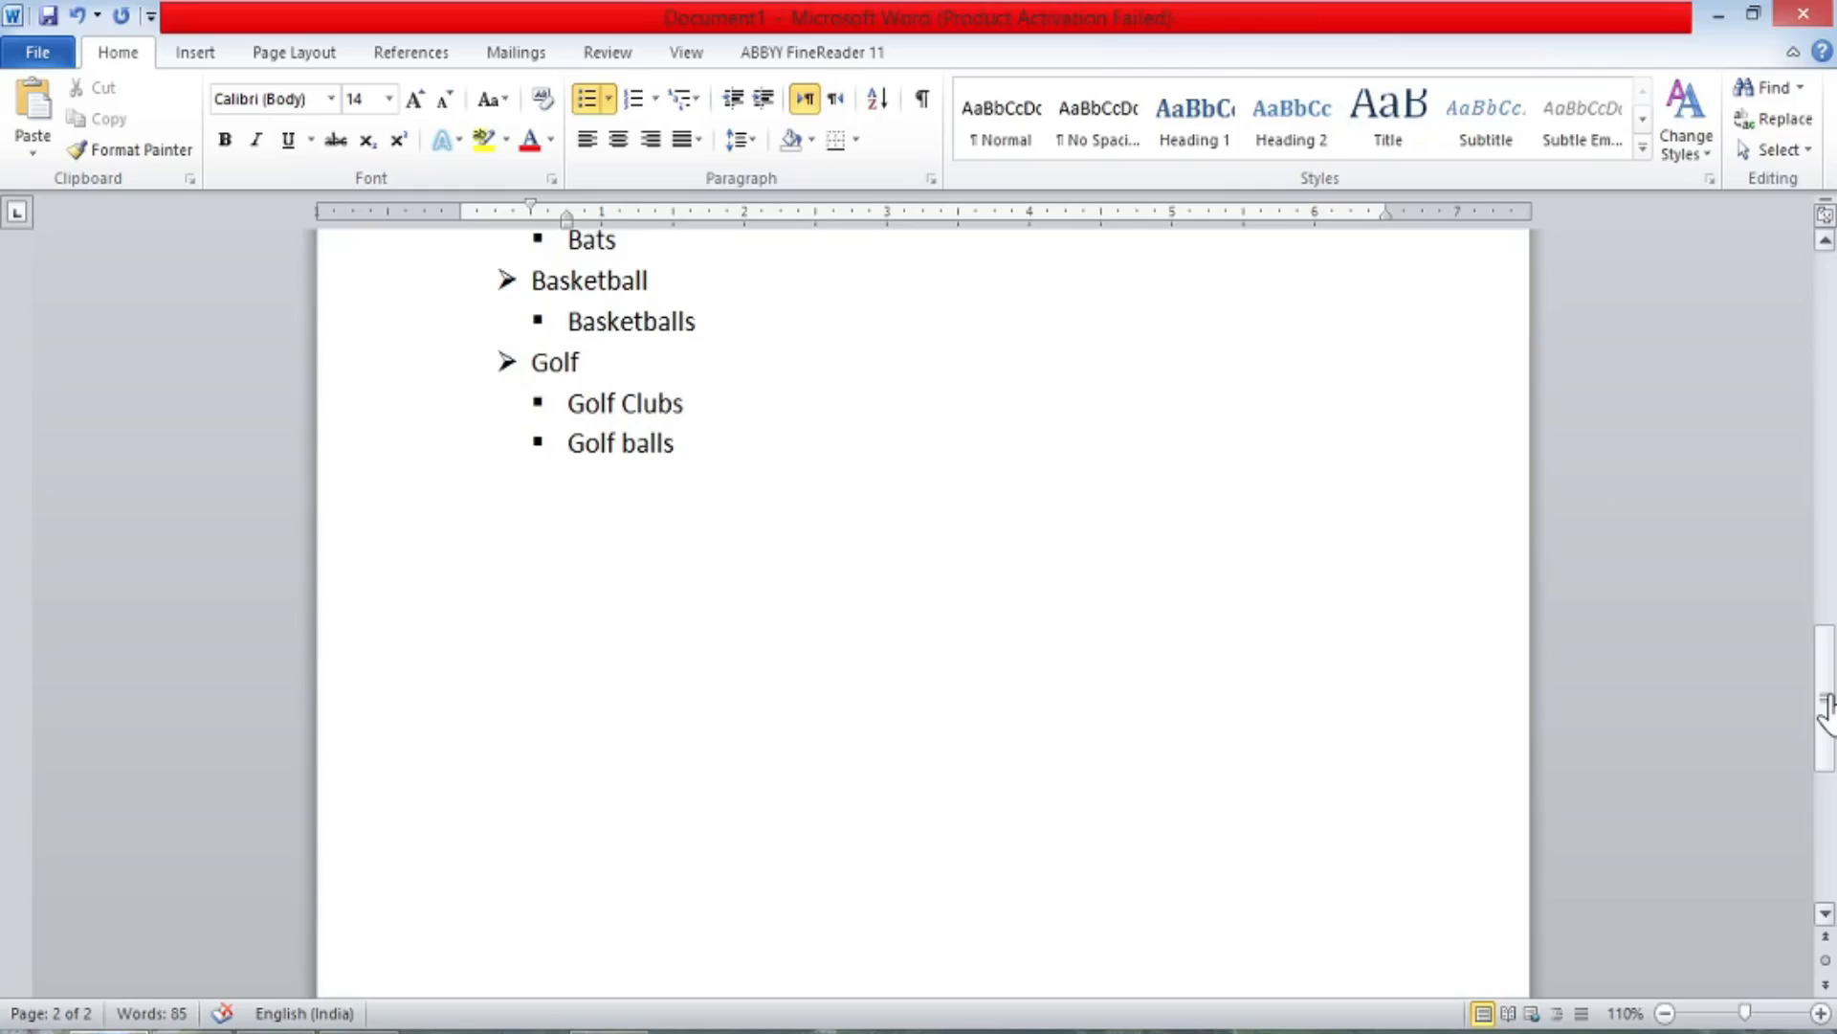
{"action": "left_click", "coordinate": [1828, 702]}
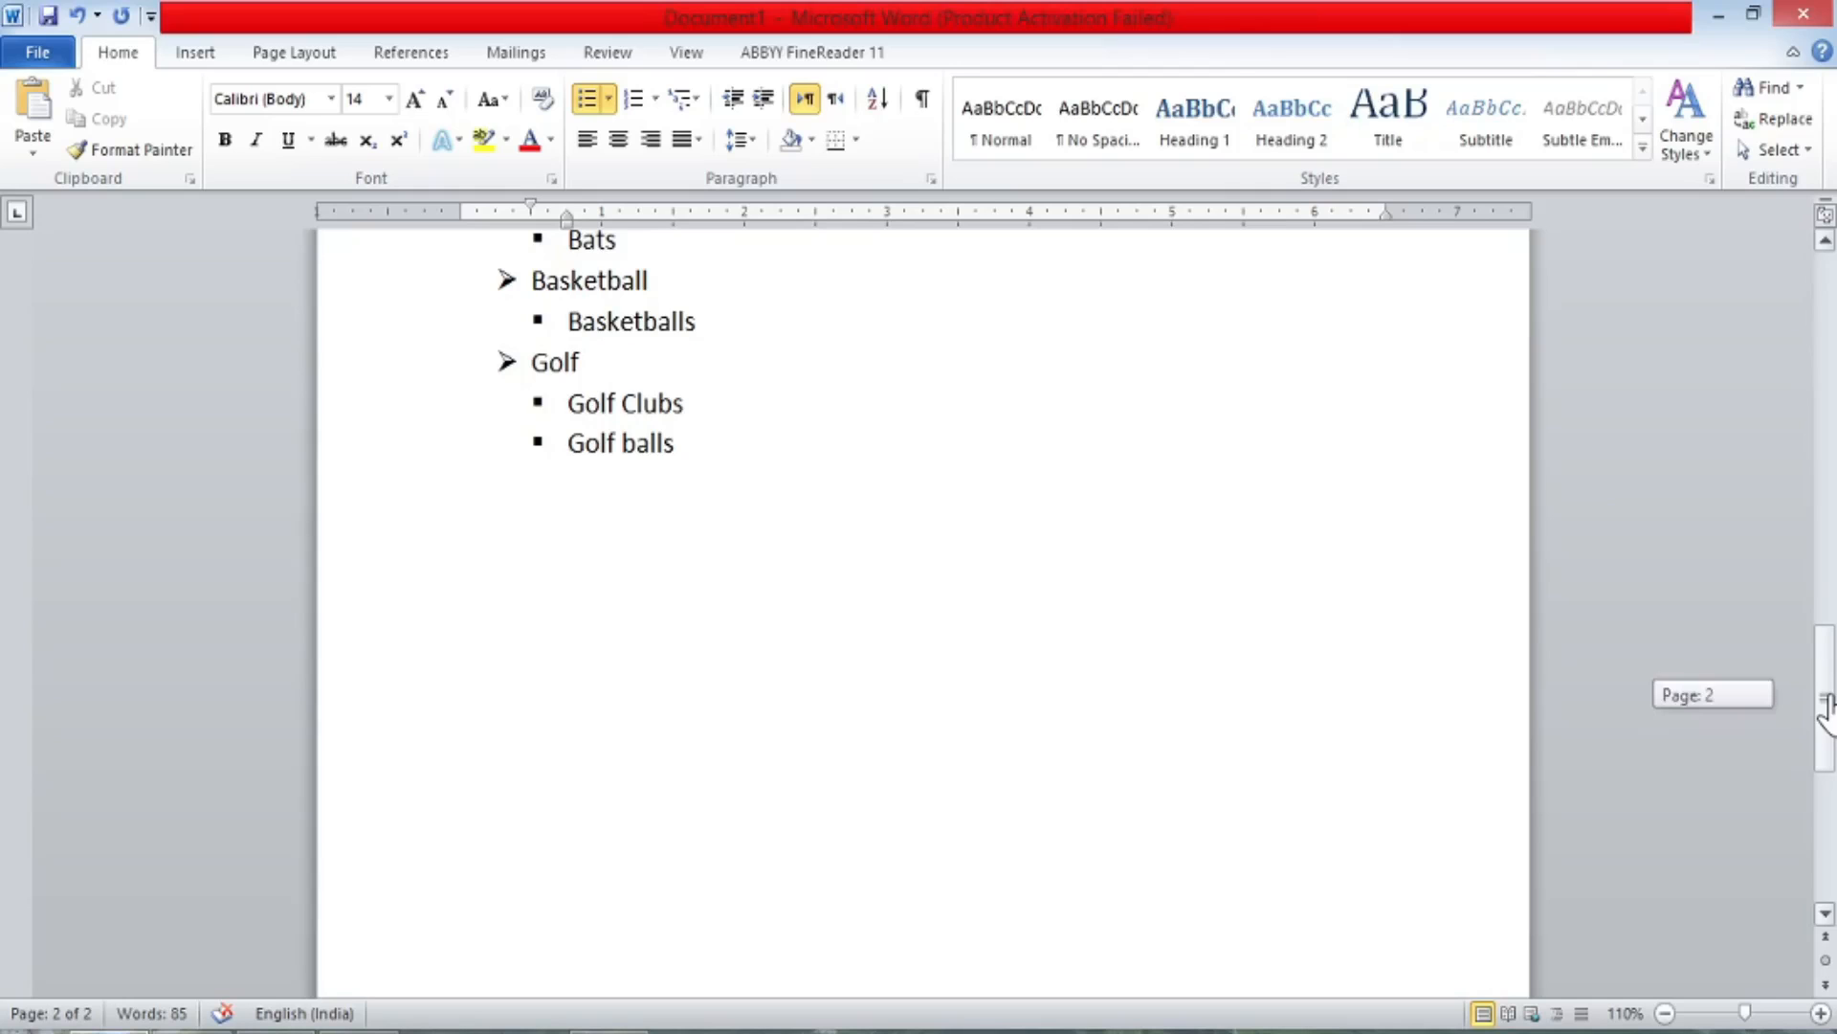
{"action": "left_click", "coordinate": [1665, 1012]}
{"action": "left_click", "coordinate": [1665, 1013]}
{"action": "left_click", "coordinate": [1665, 1012]}
{"action": "left_click", "coordinate": [1665, 1013]}
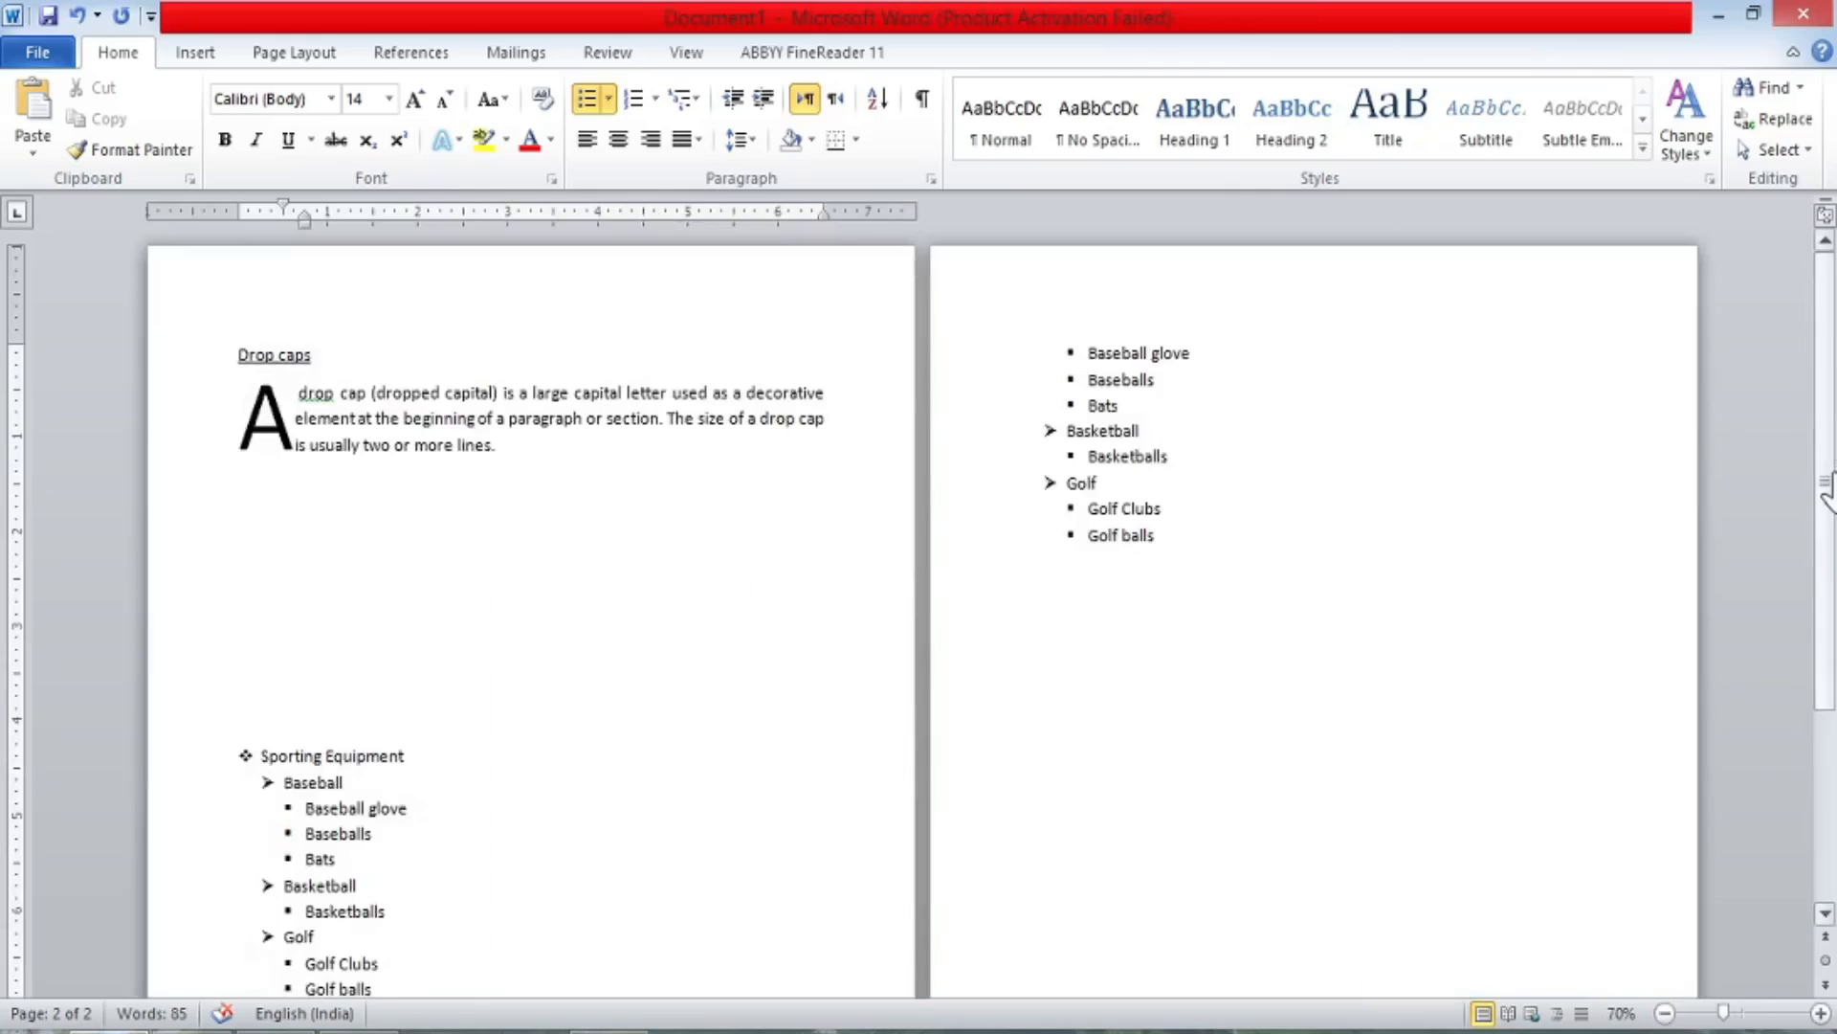
{"action": "left_click", "coordinate": [357, 590]}
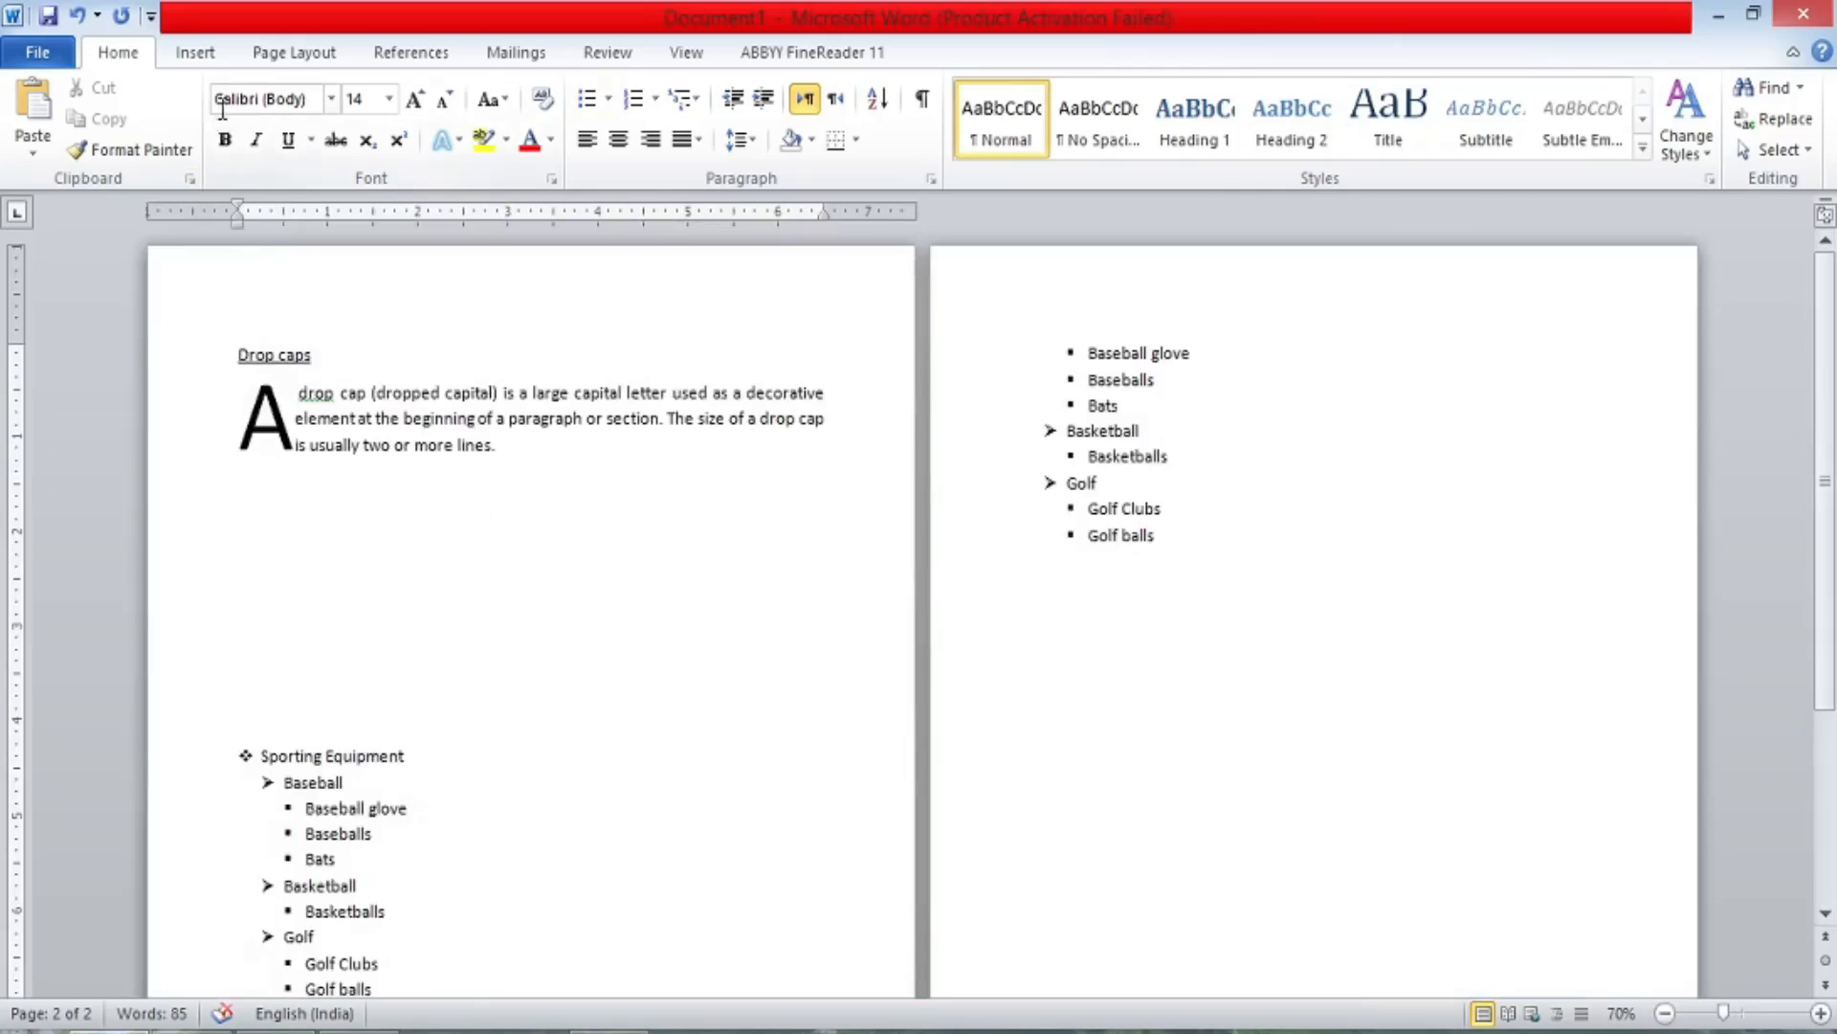
{"action": "left_click", "coordinate": [284, 59]}
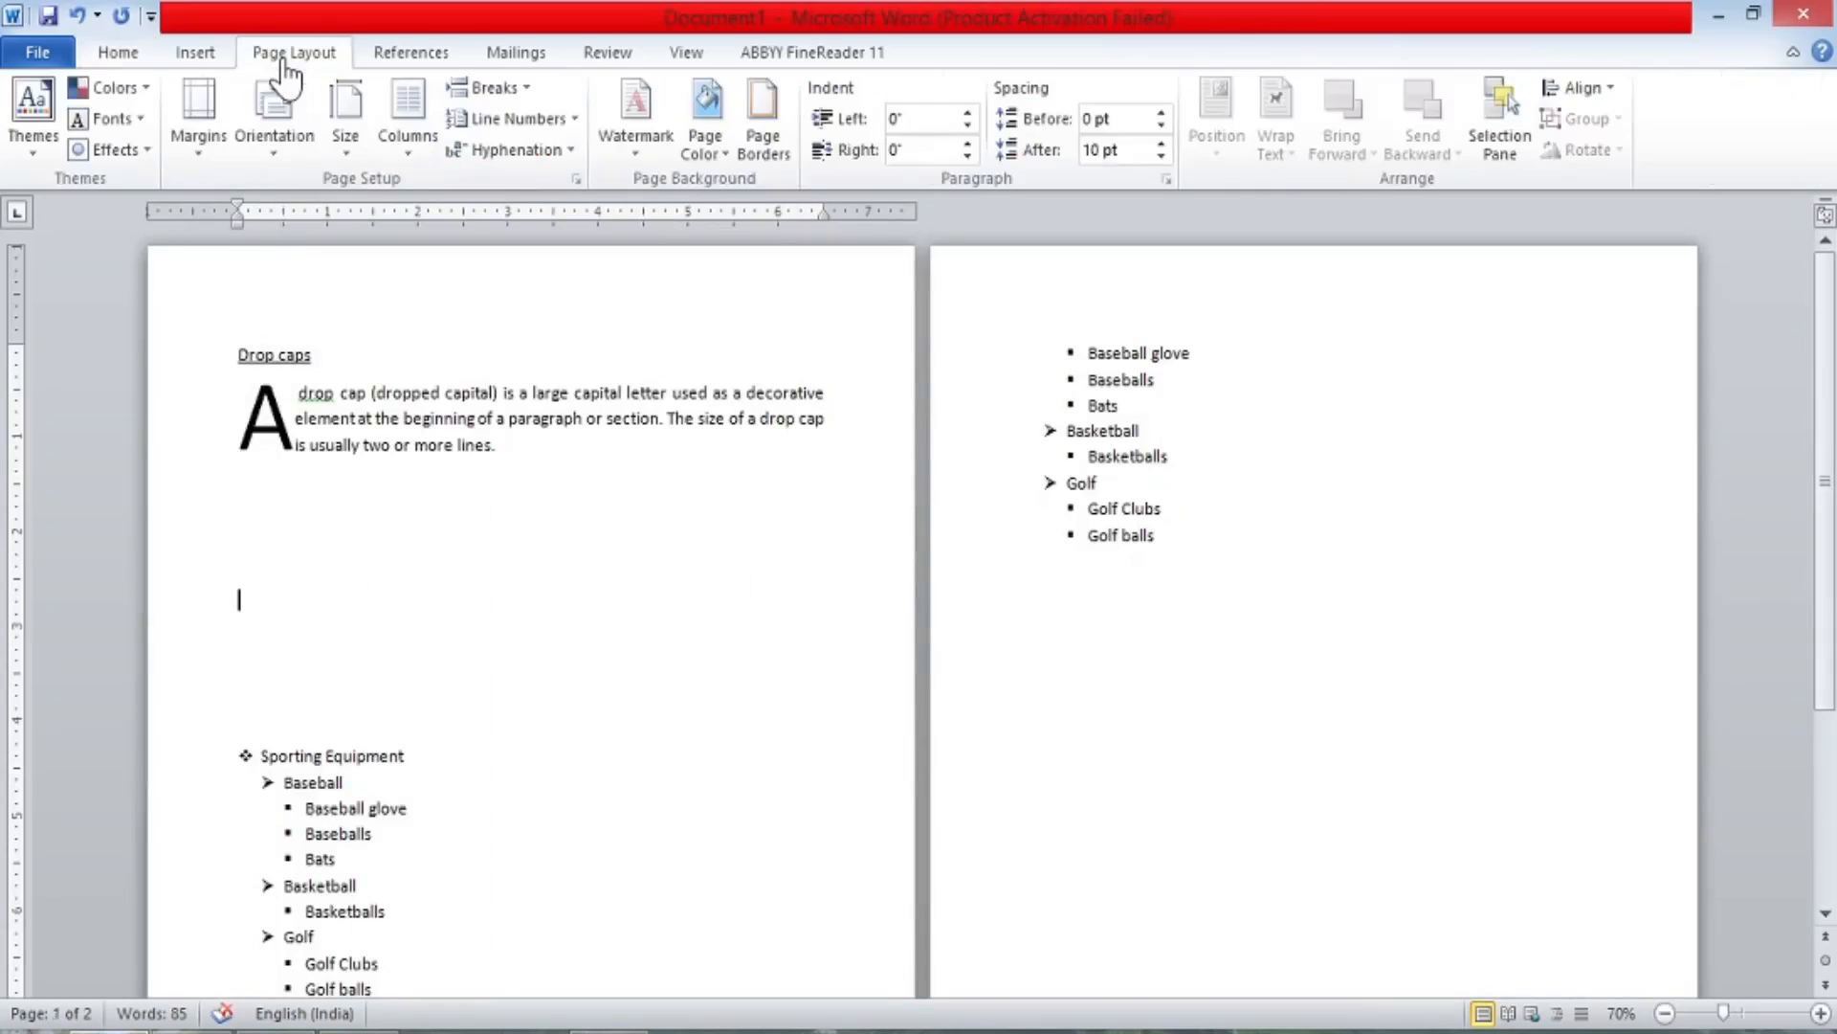
{"action": "left_click", "coordinate": [487, 96]}
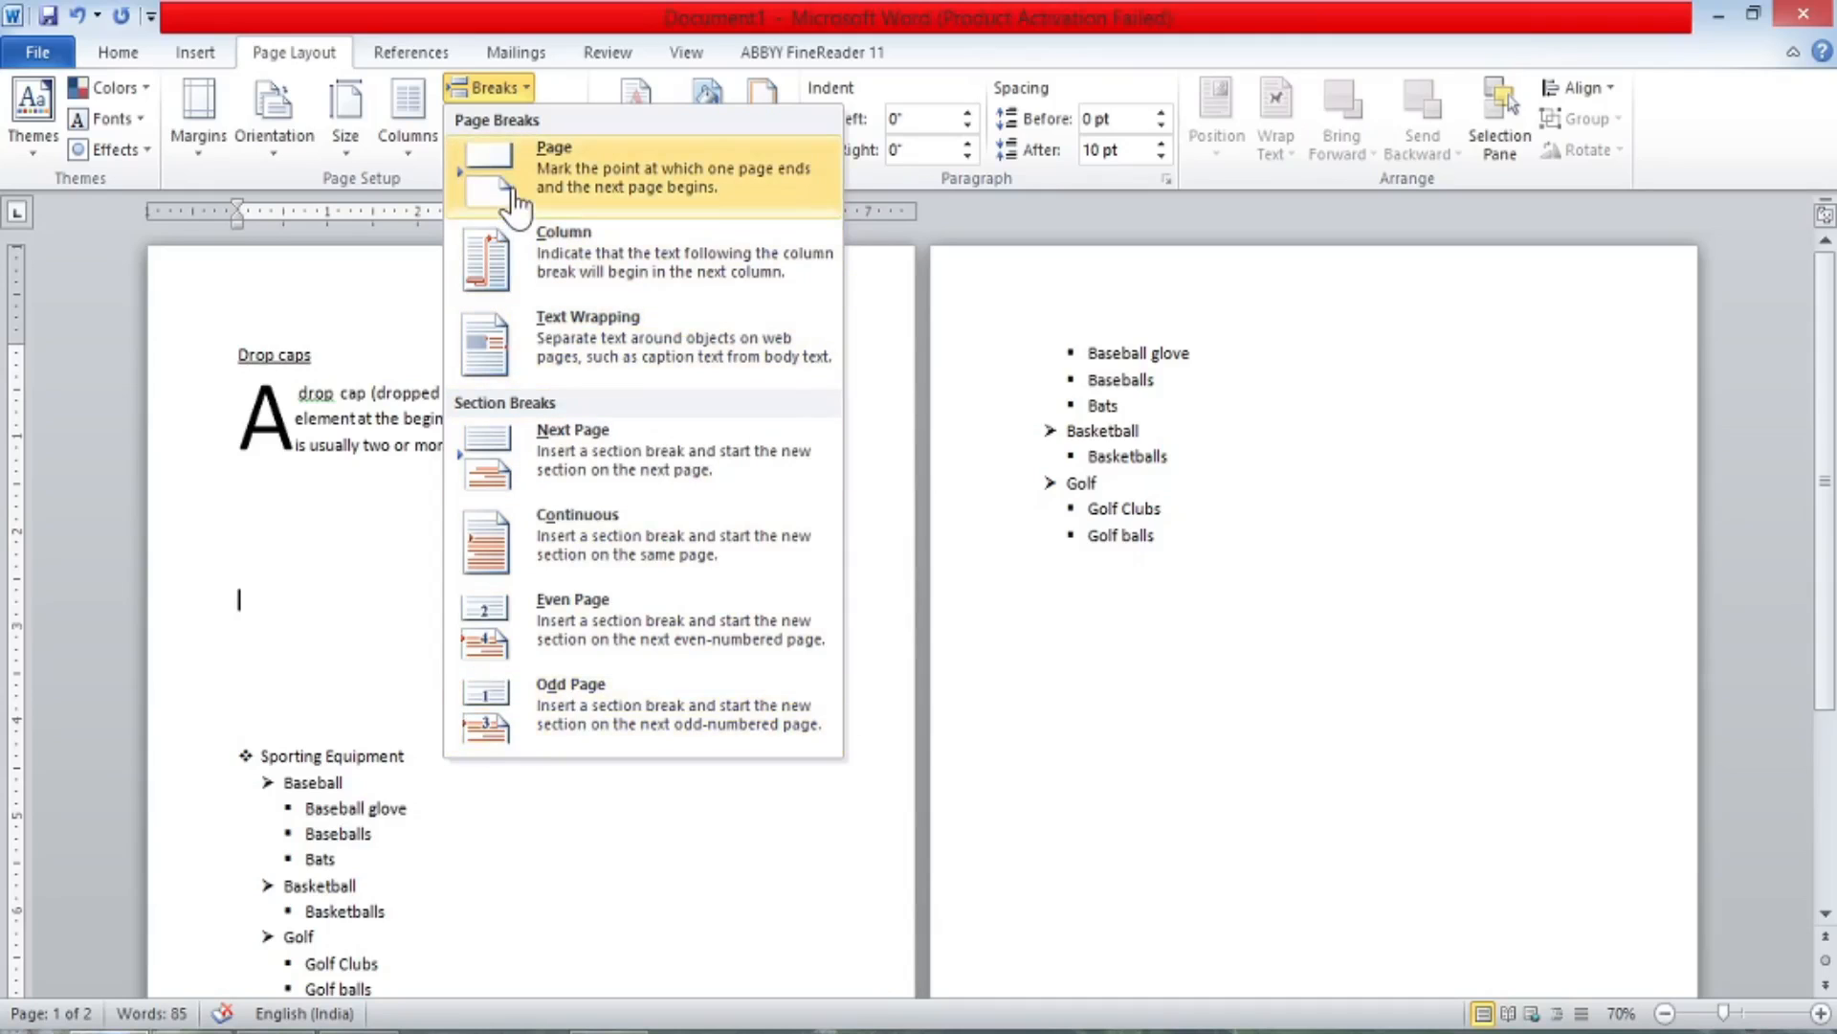
{"action": "left_click", "coordinate": [264, 596]}
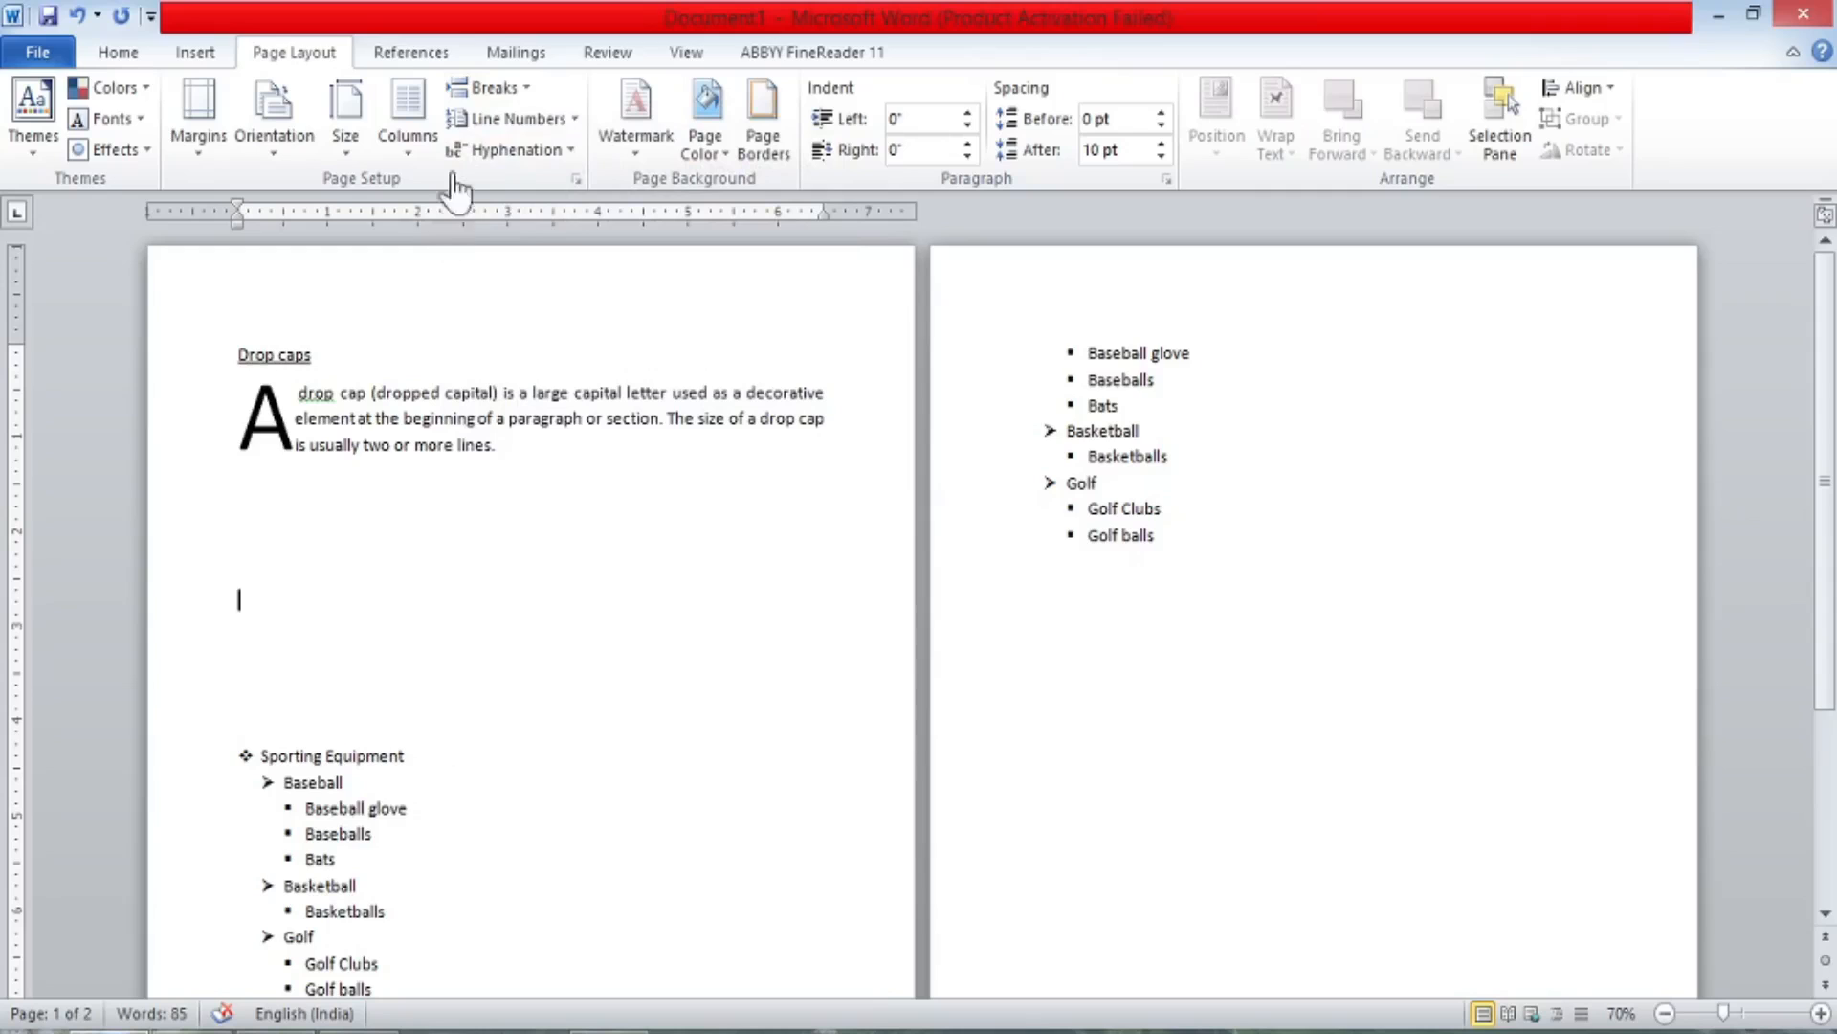
{"action": "left_click", "coordinate": [478, 102]}
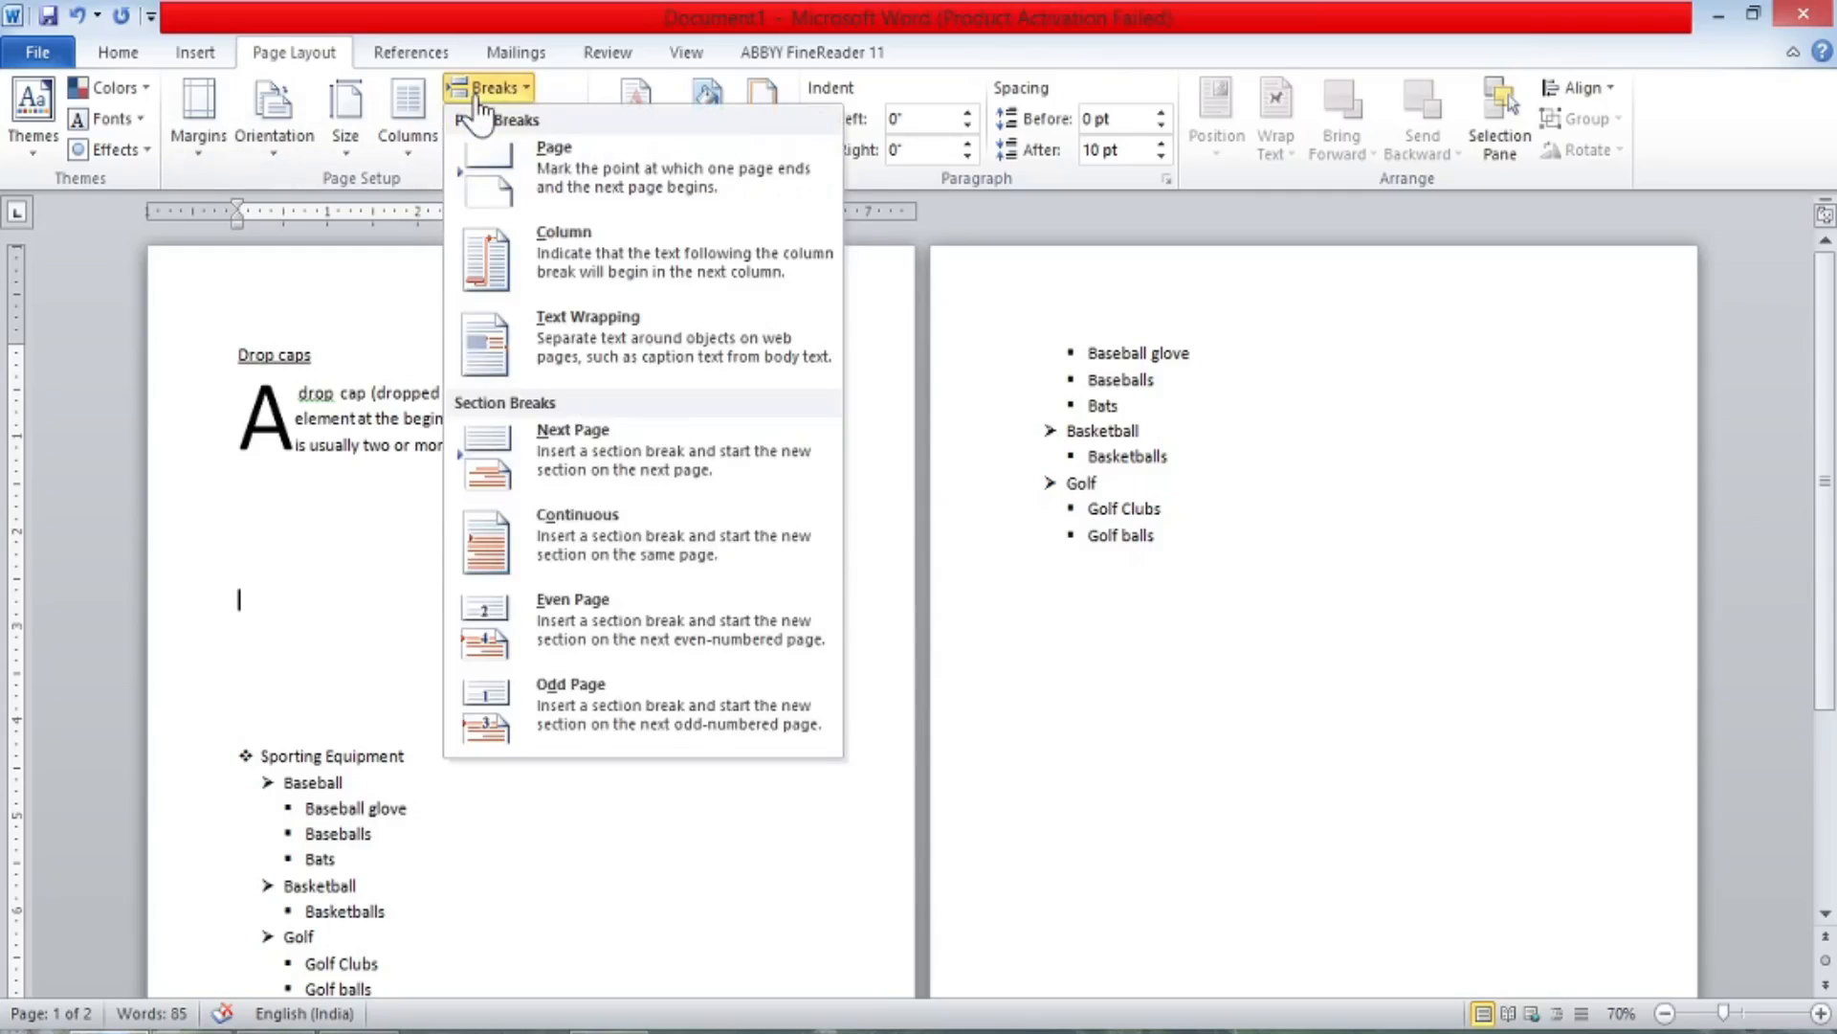
{"action": "left_click", "coordinate": [550, 196]}
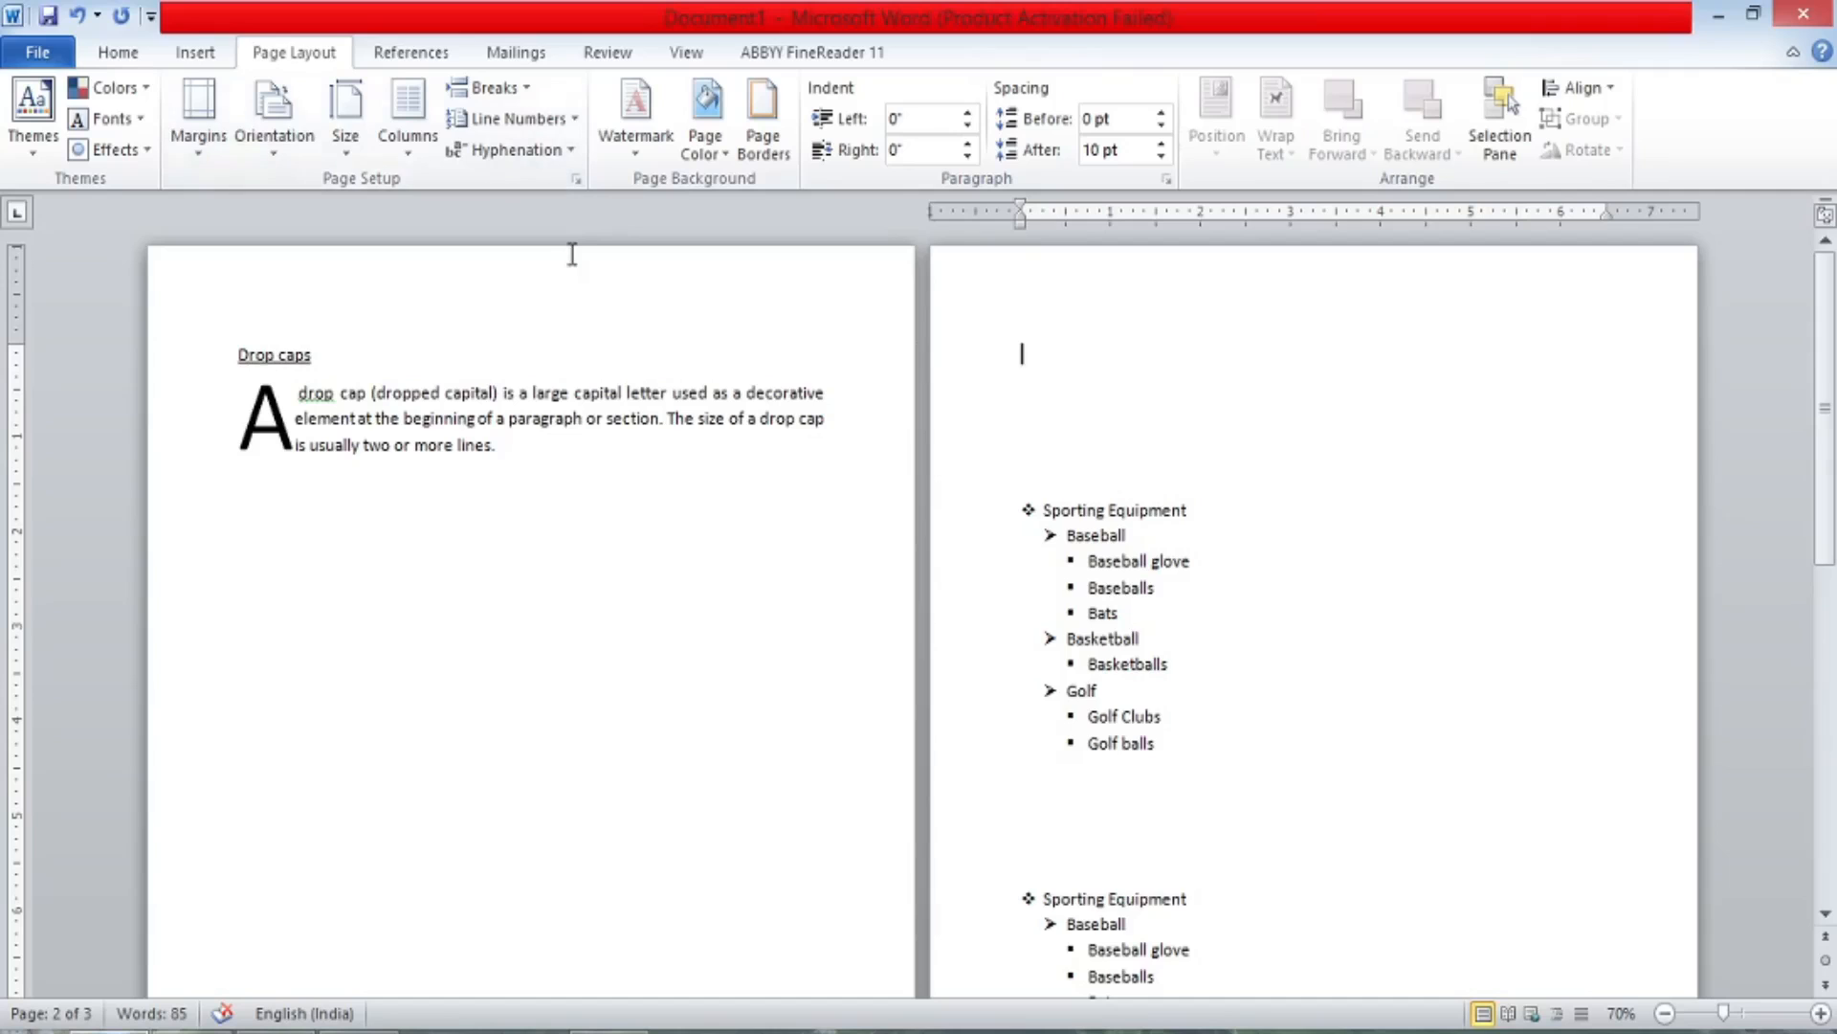
Insert a column break before "paragraph or section" in the drop cap text.
{"action": "left_click", "coordinate": [492, 89]}
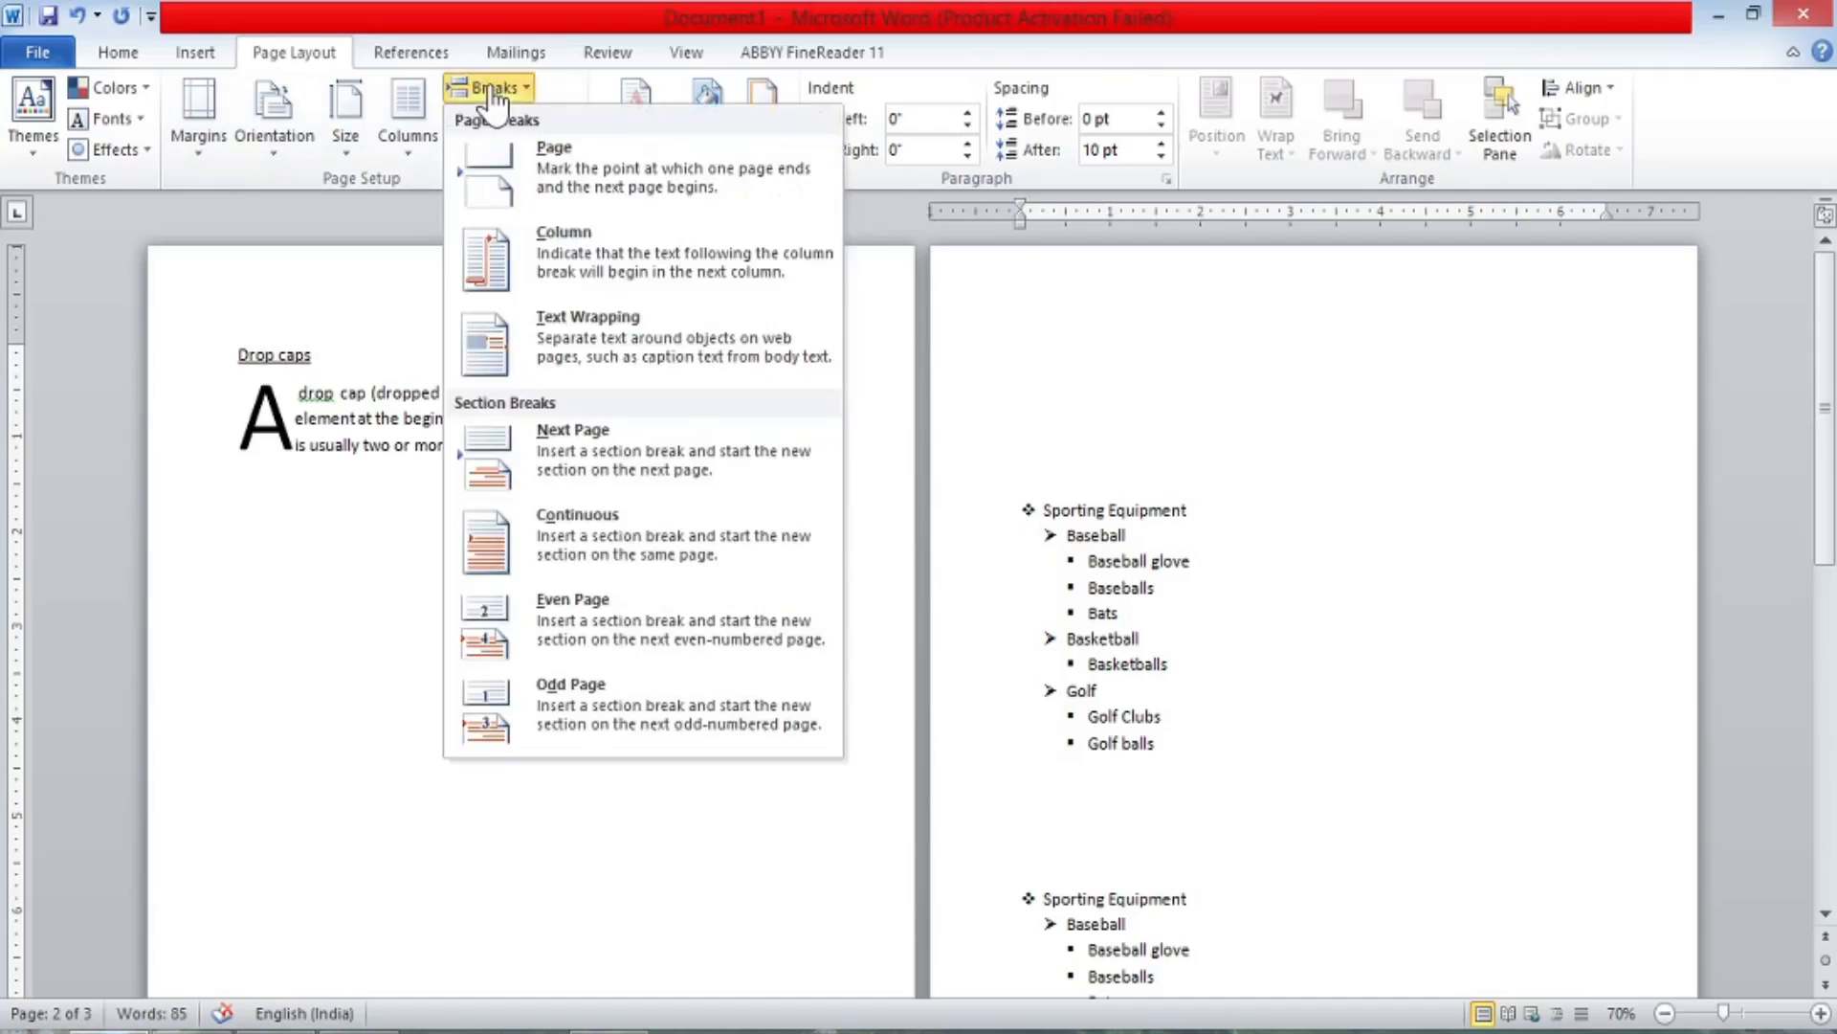
{"action": "left_click", "coordinate": [525, 287]}
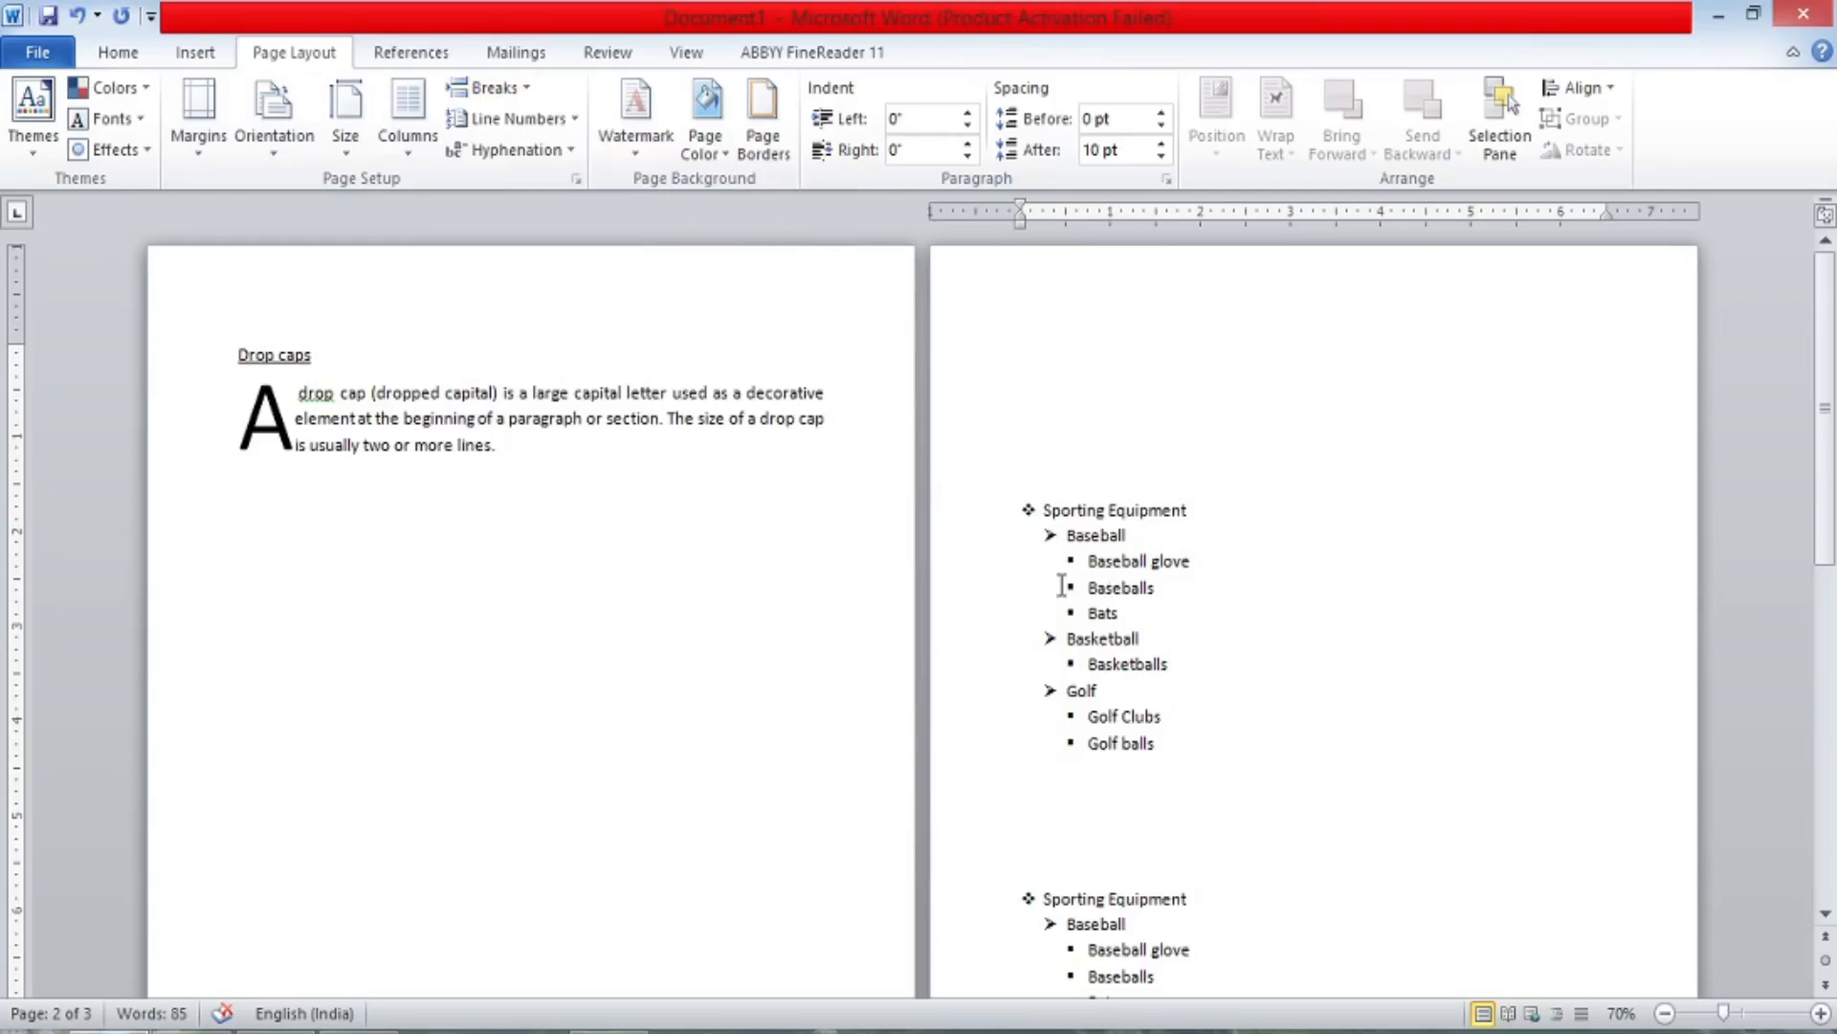
{"action": "left_click", "coordinate": [511, 420]}
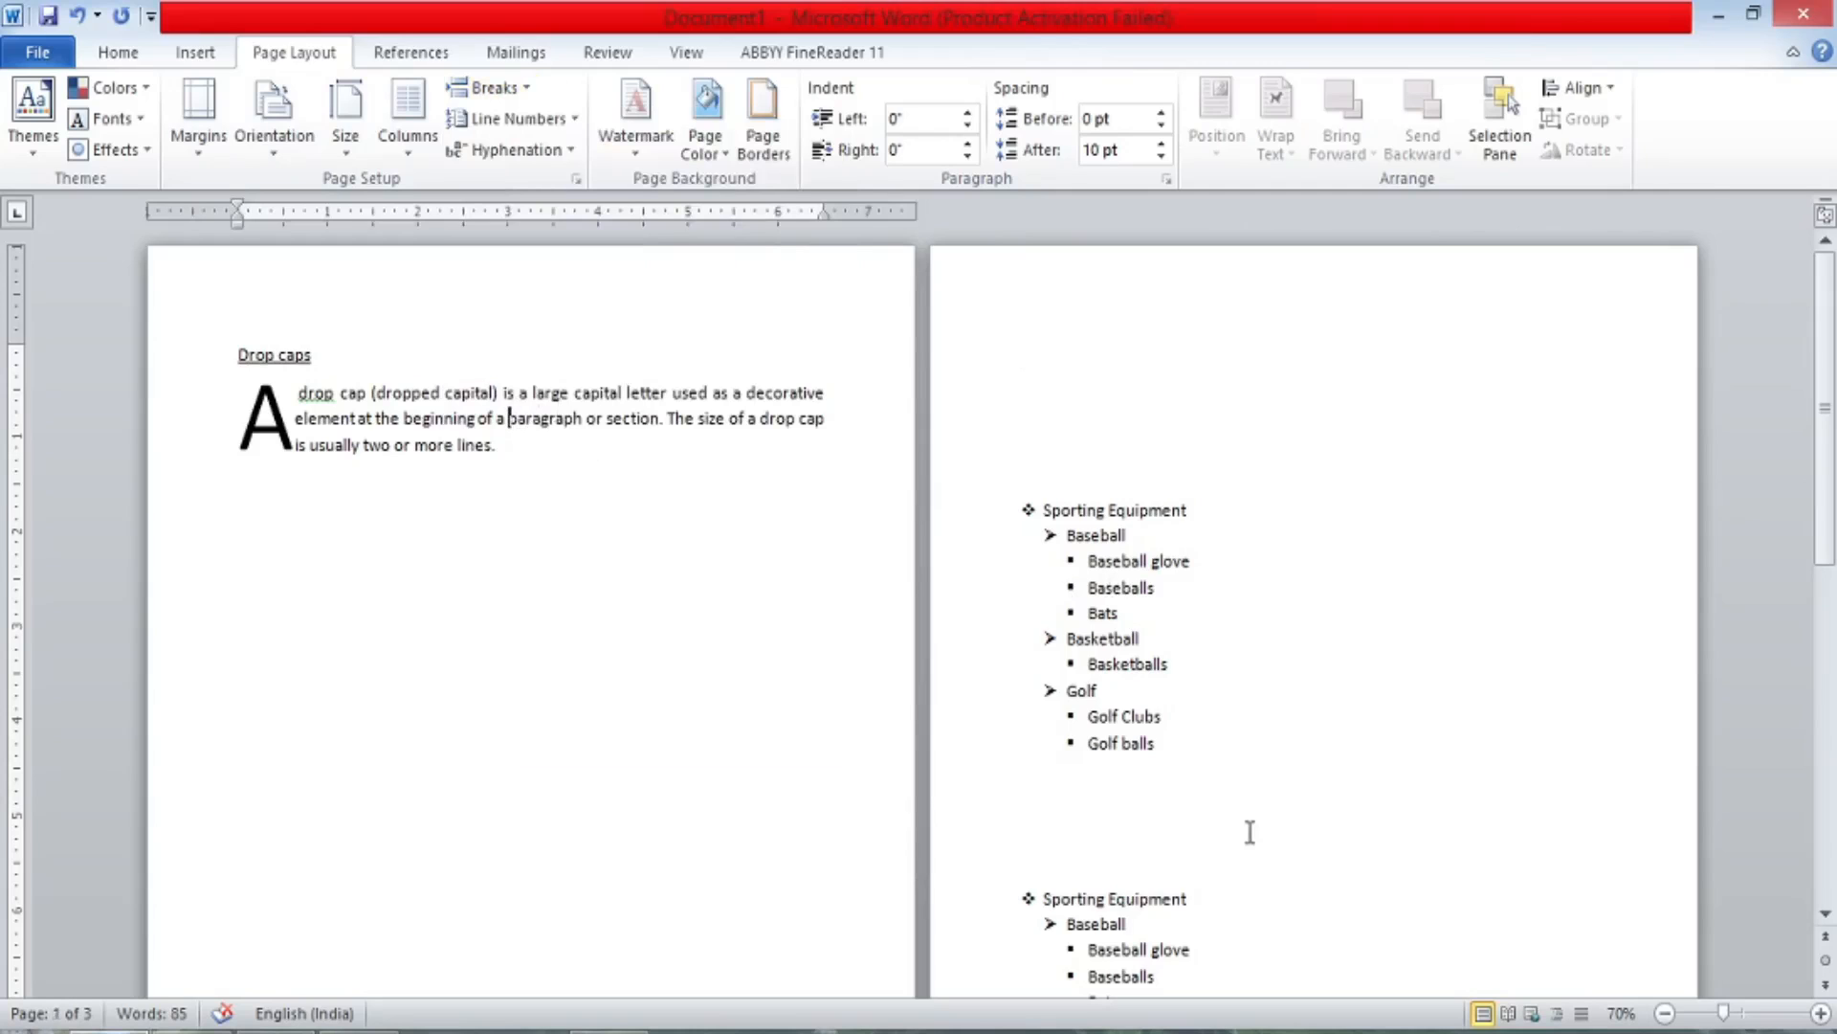
{"action": "left_click", "coordinate": [490, 88]}
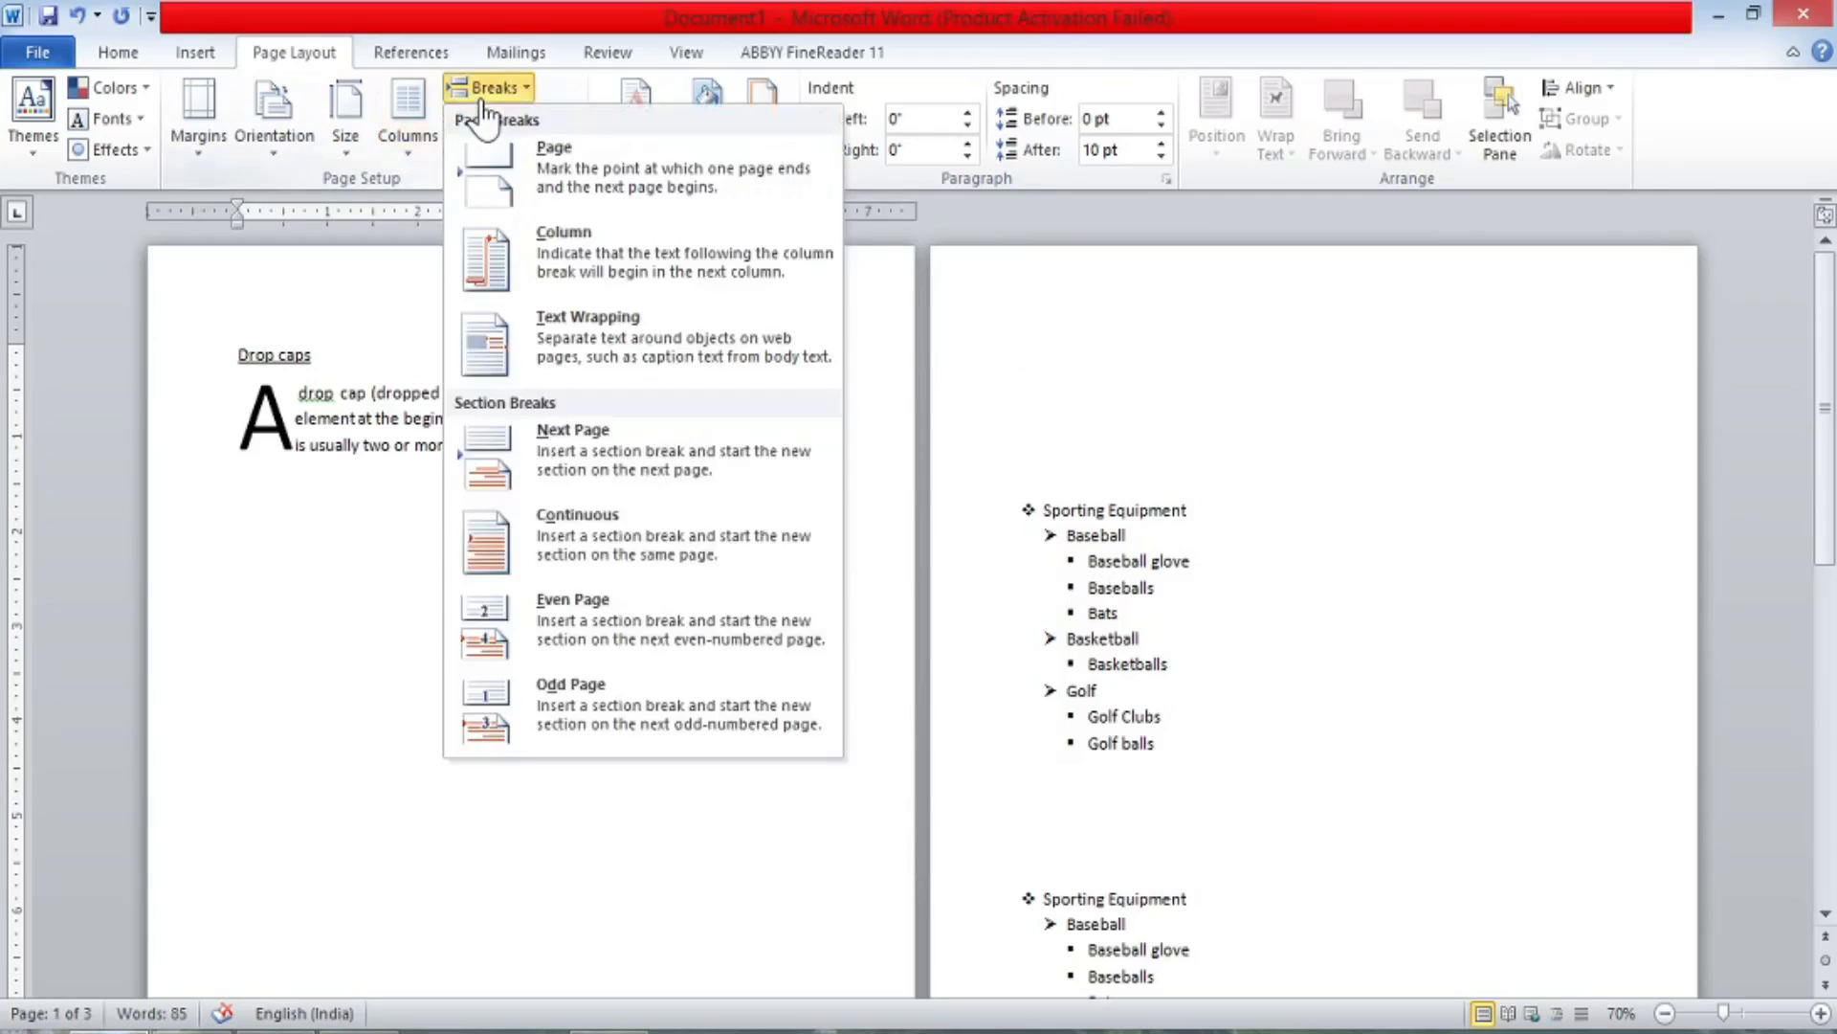
{"action": "left_click", "coordinate": [558, 266]}
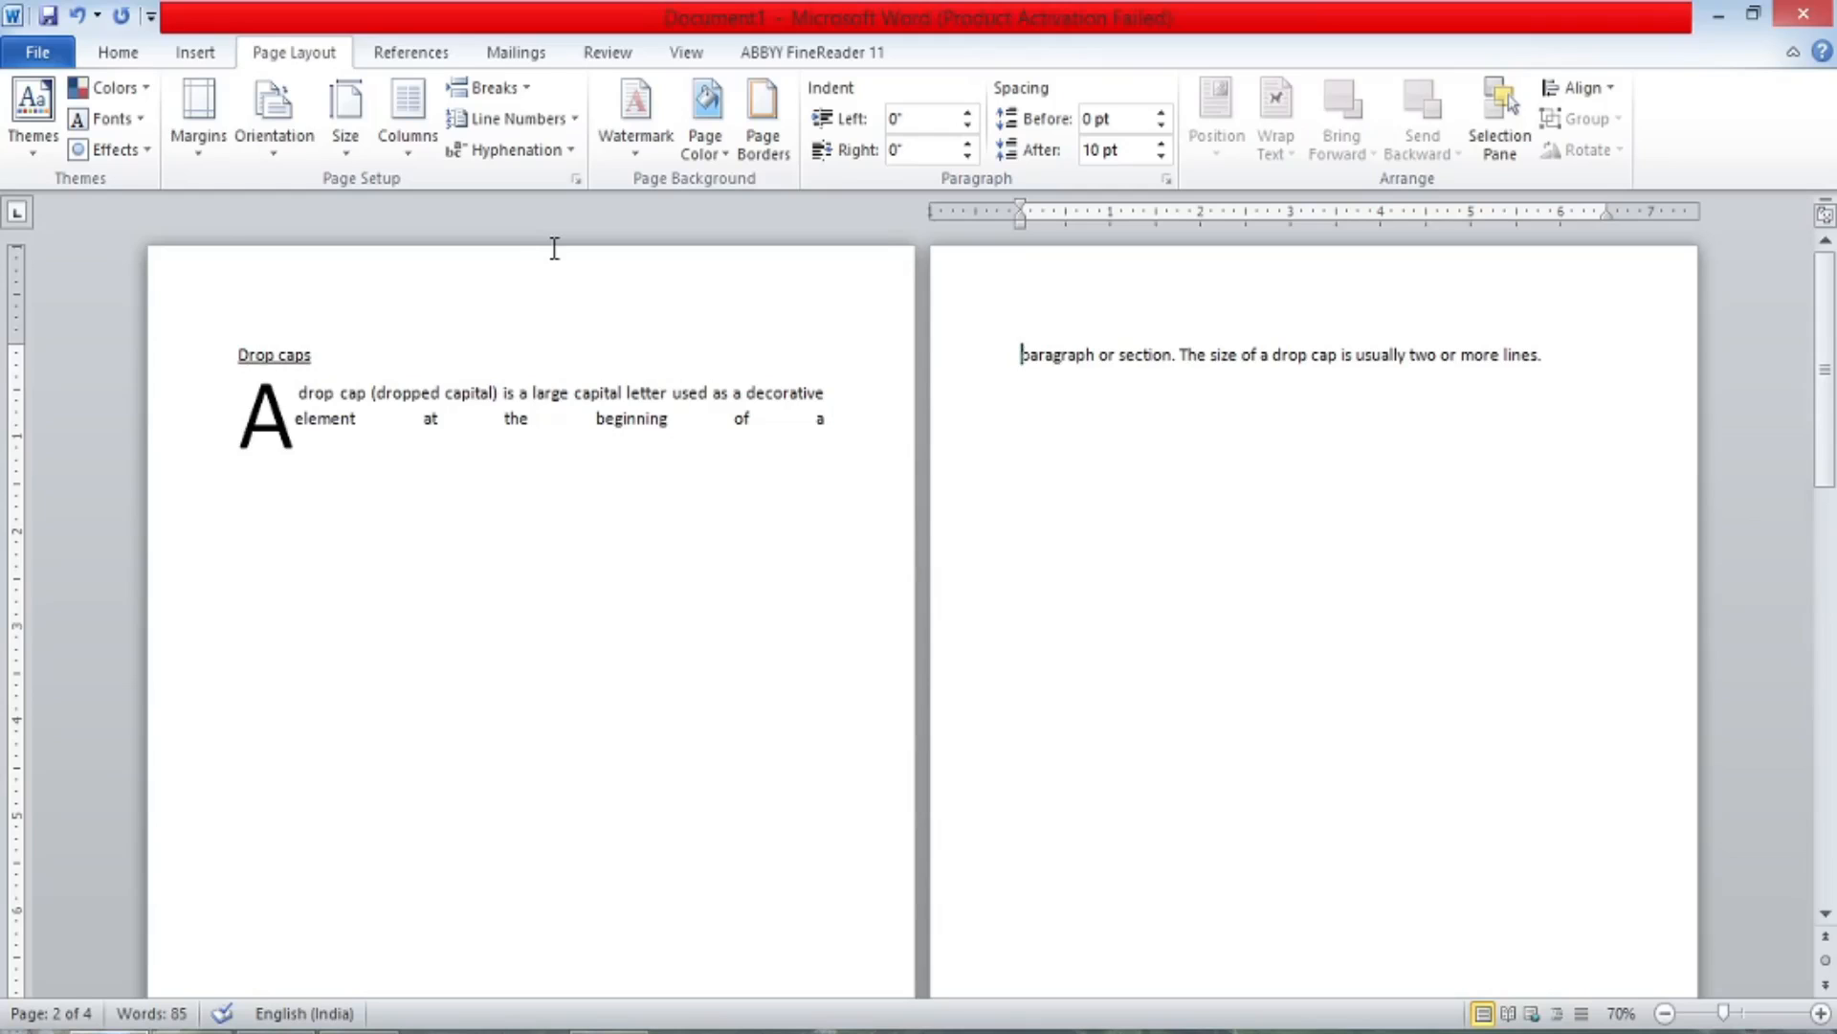
Undo the column break and the page break.
{"action": "key", "text": "ctrl+z"}
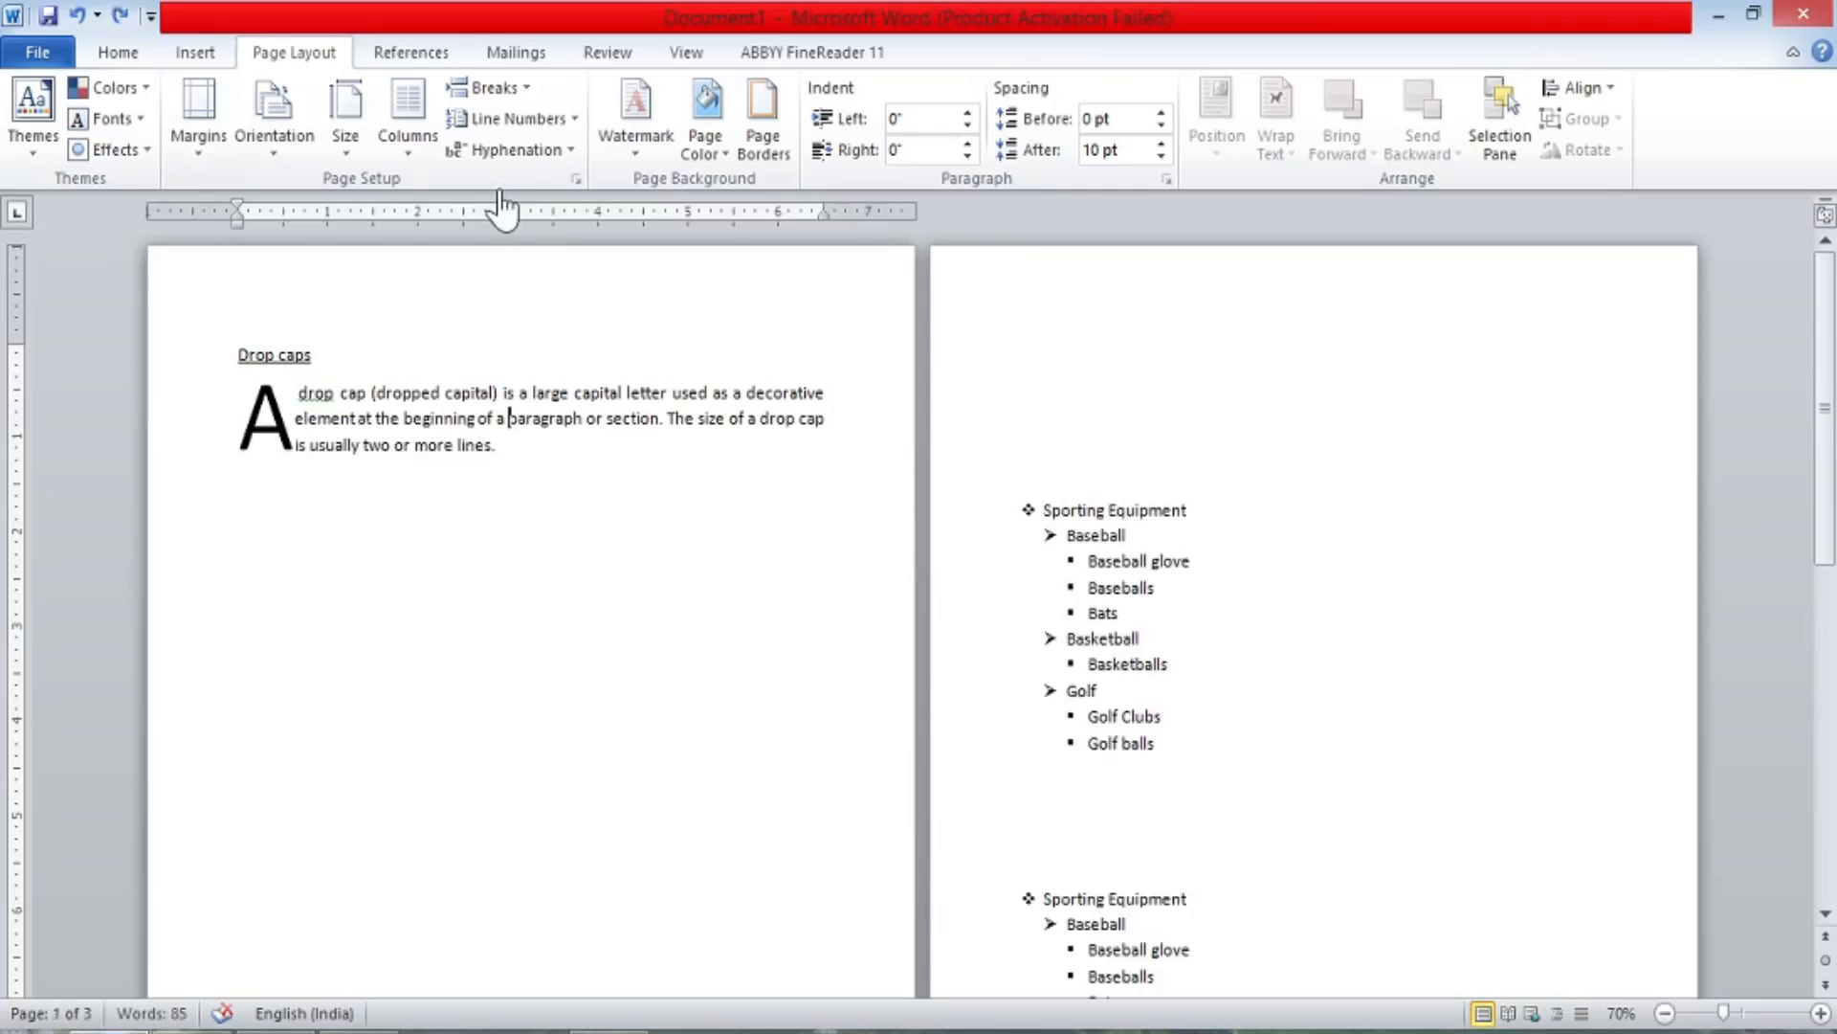
{"action": "key", "text": "ctrl+z"}
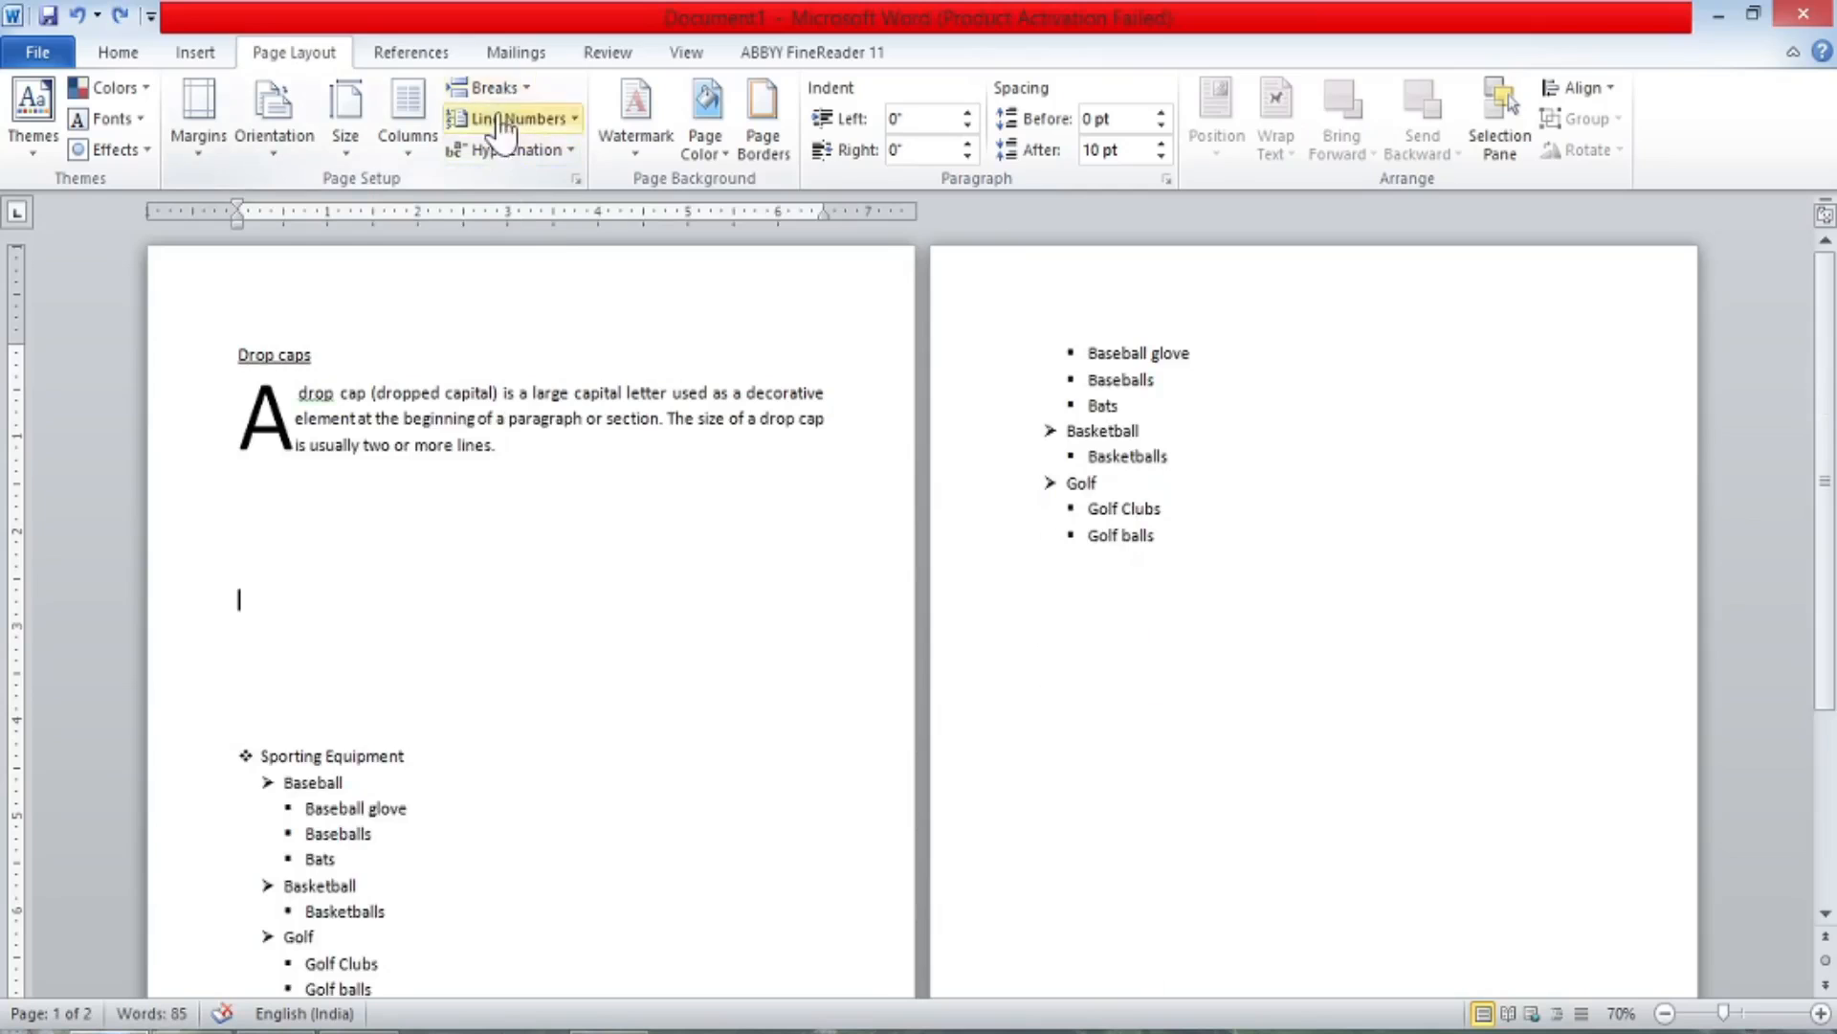
Insert a text wrapping break before "Baseballs" in the first Sporting Equipment list.
{"action": "left_click", "coordinate": [493, 87]}
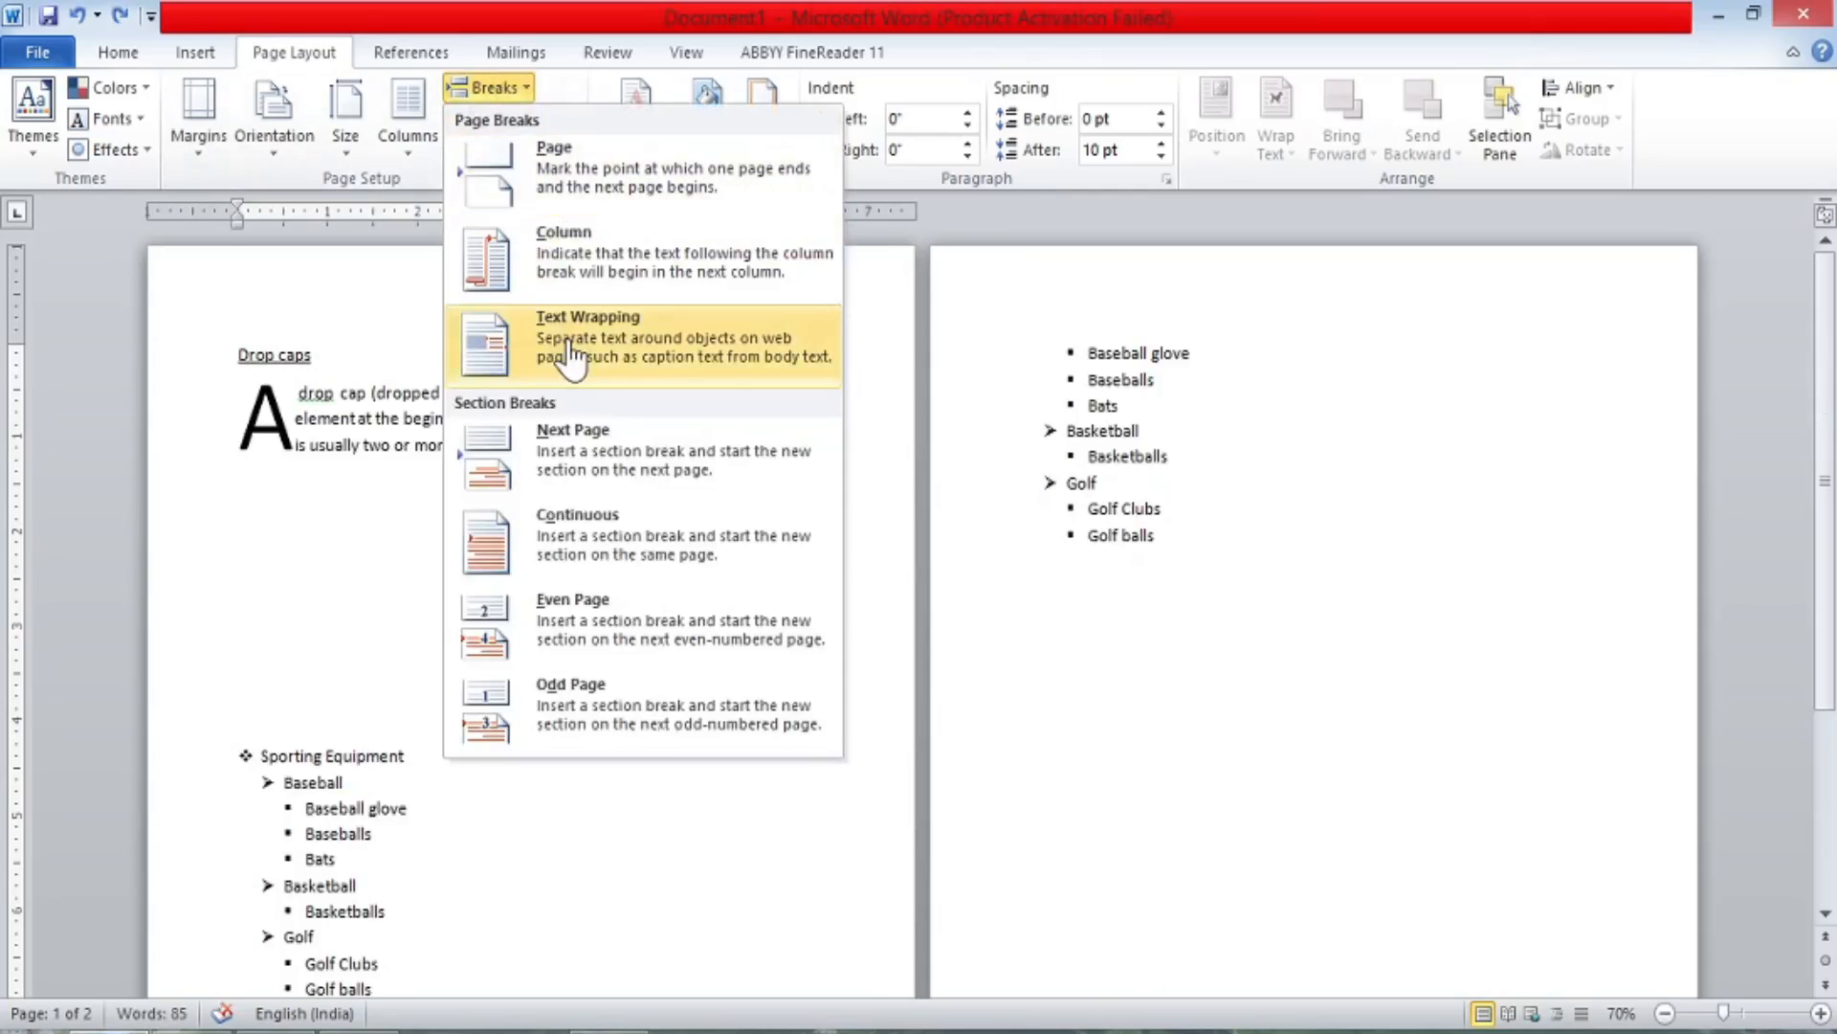
{"action": "left_click", "coordinate": [394, 435]}
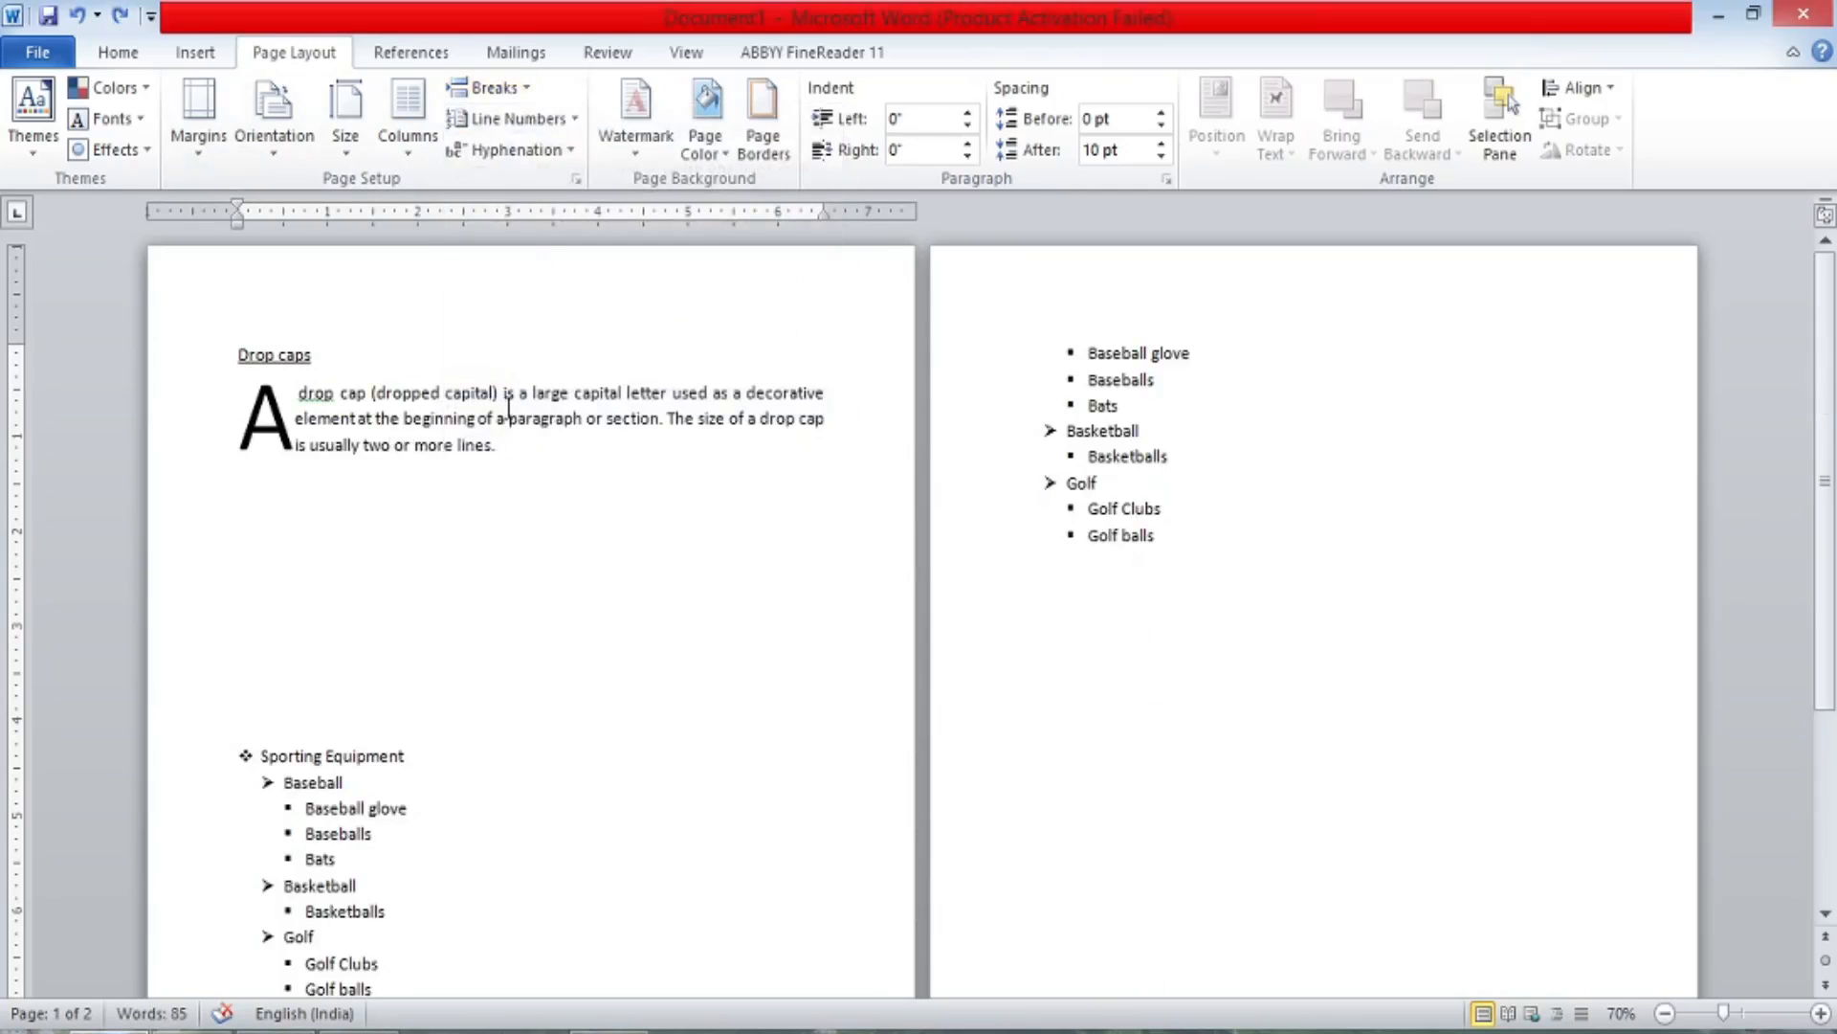
{"action": "left_click", "coordinate": [305, 834]}
{"action": "left_click", "coordinate": [490, 92]}
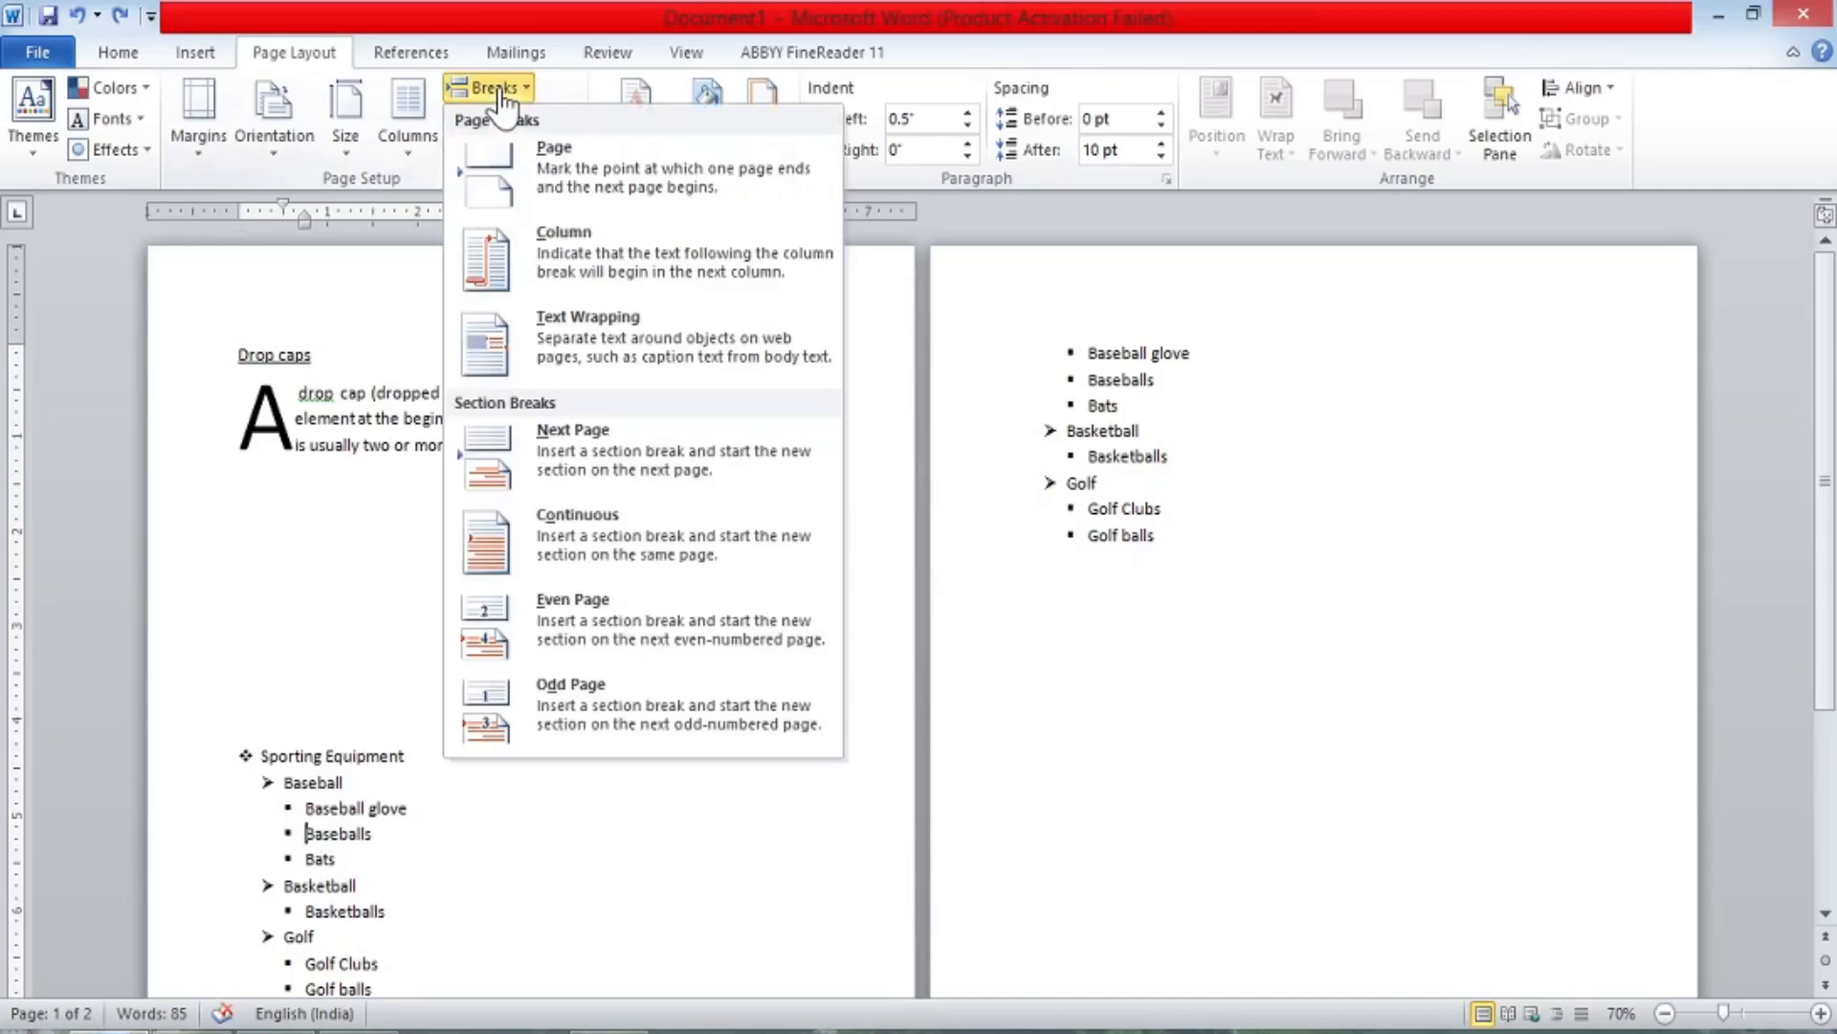
{"action": "left_click", "coordinate": [599, 344]}
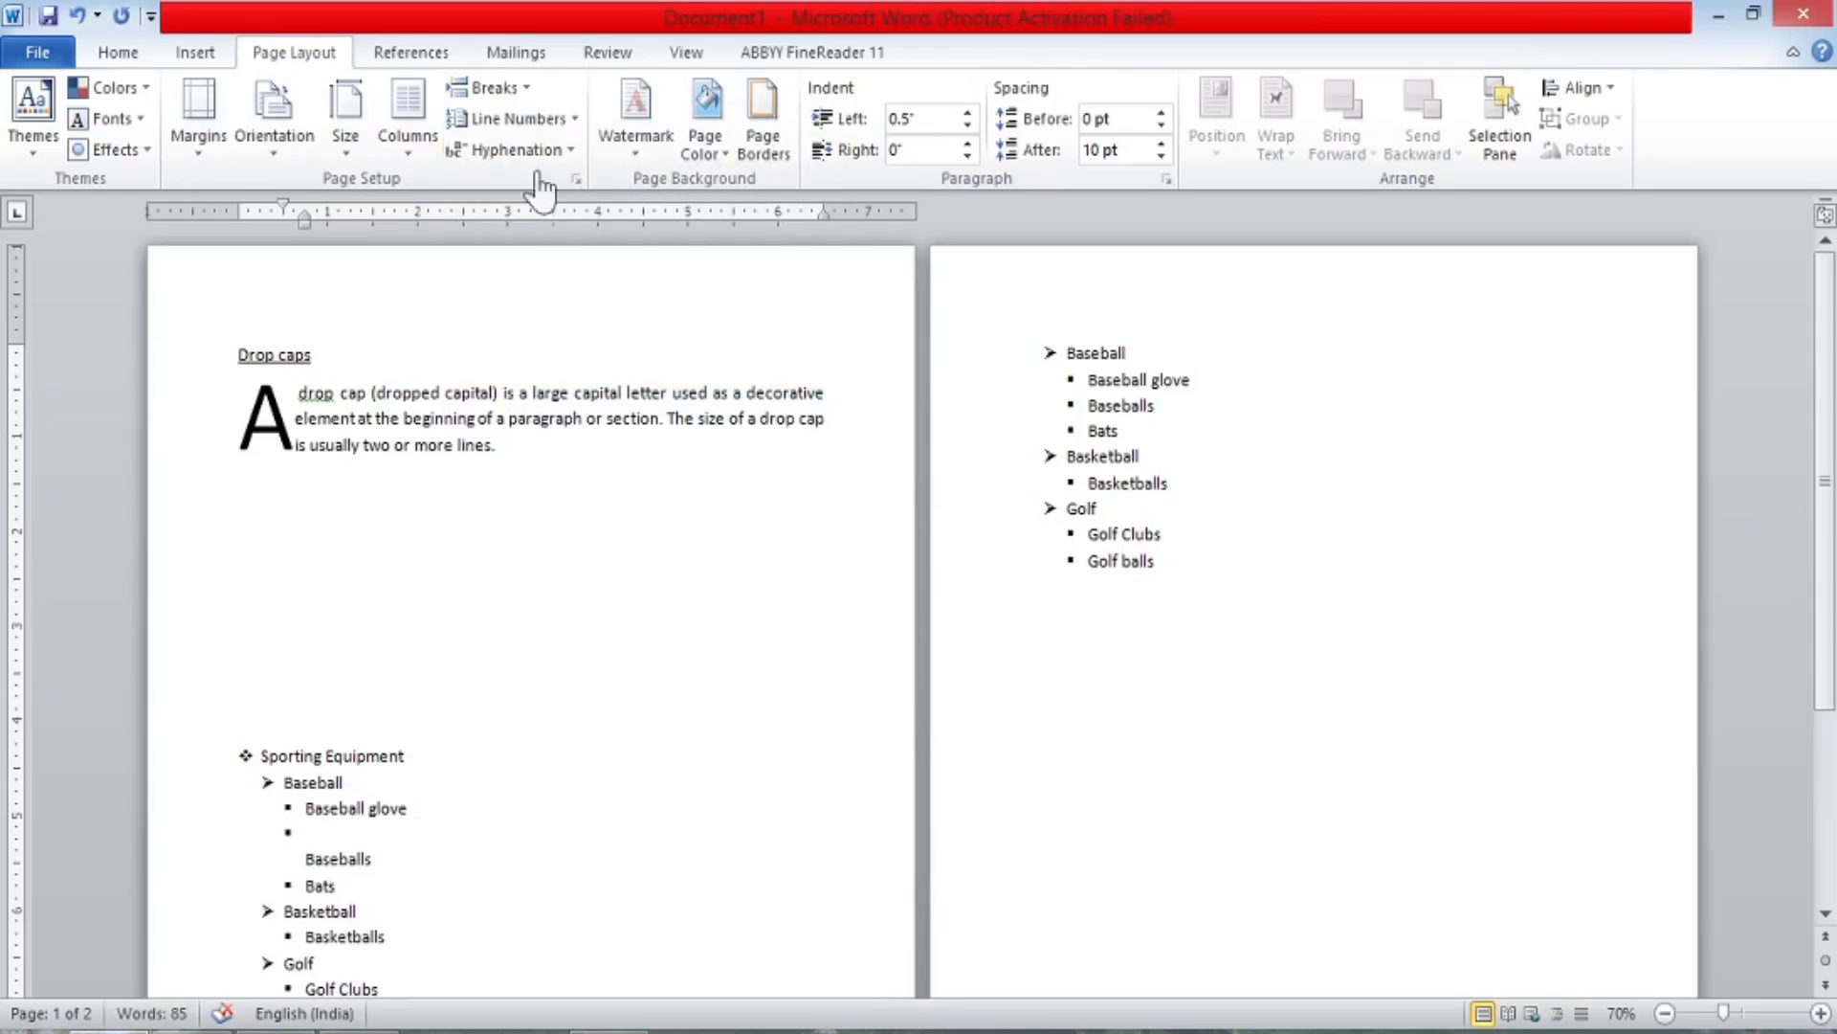
Insert a Next Page section break at the empty line below the drop cap paragraph.
{"action": "left_click", "coordinate": [490, 87]}
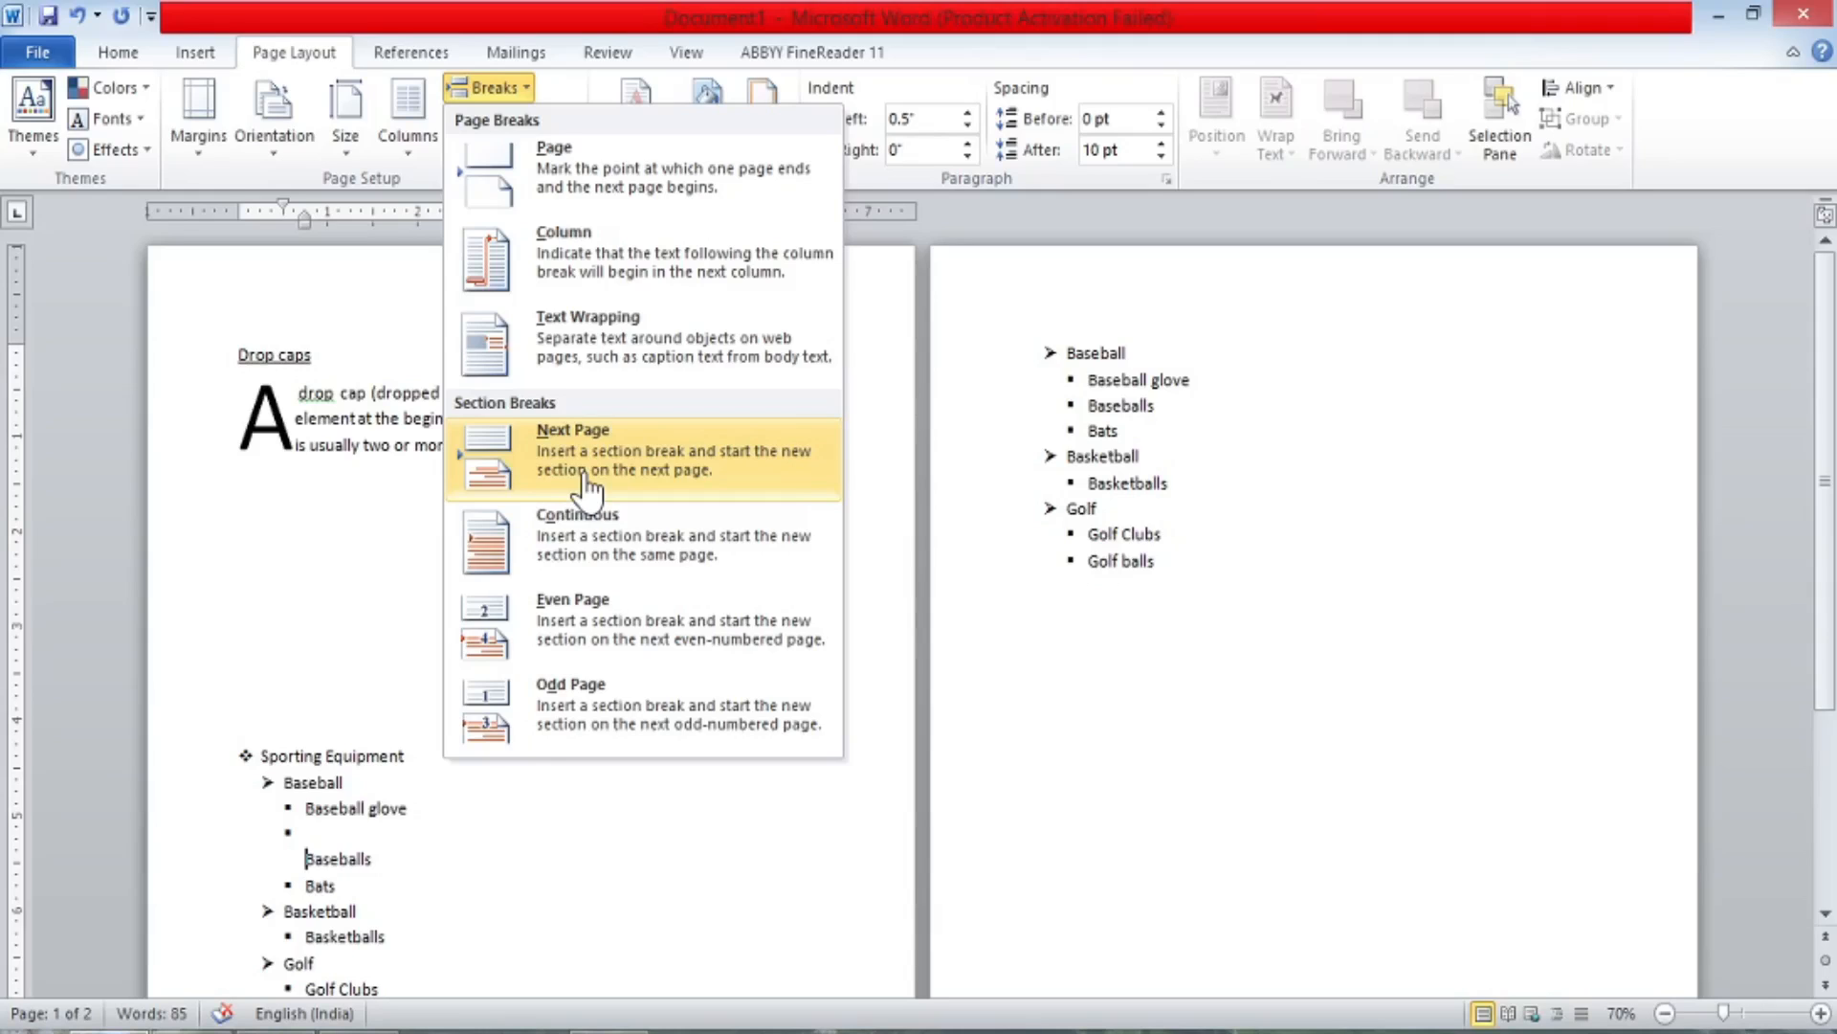
{"action": "left_click", "coordinate": [307, 579]}
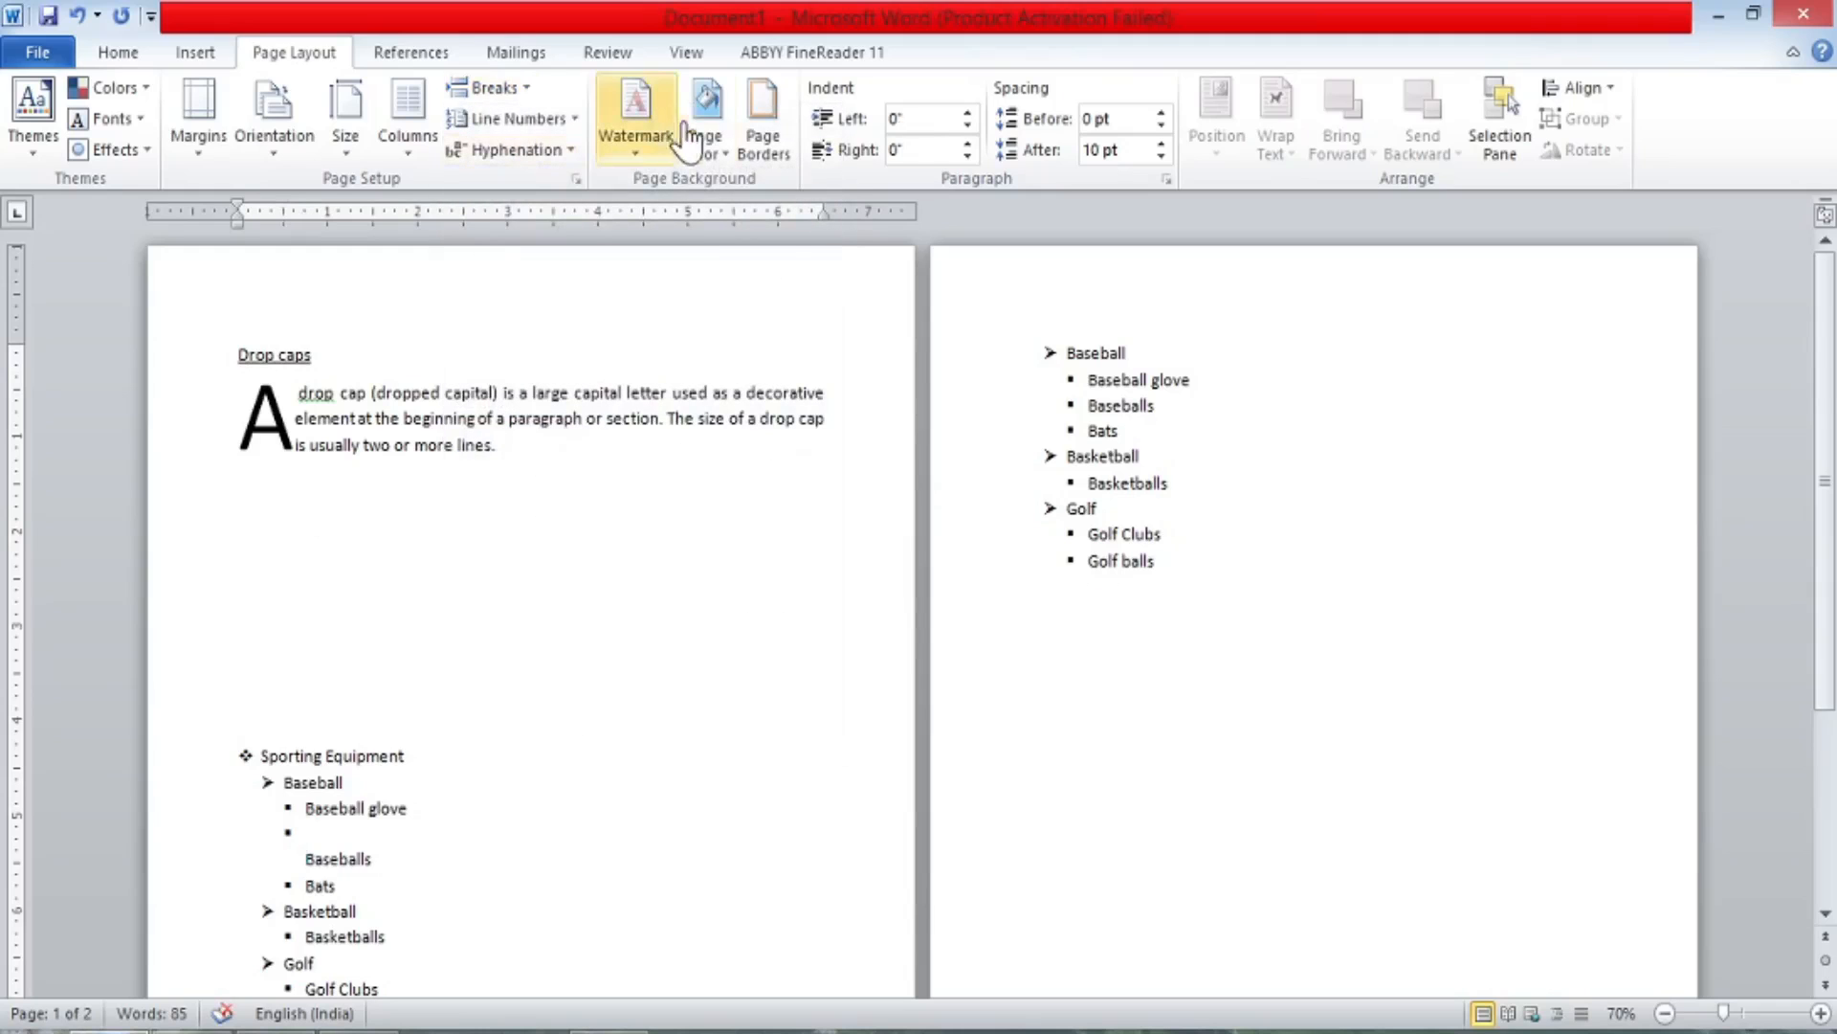
{"action": "left_click", "coordinate": [493, 87]}
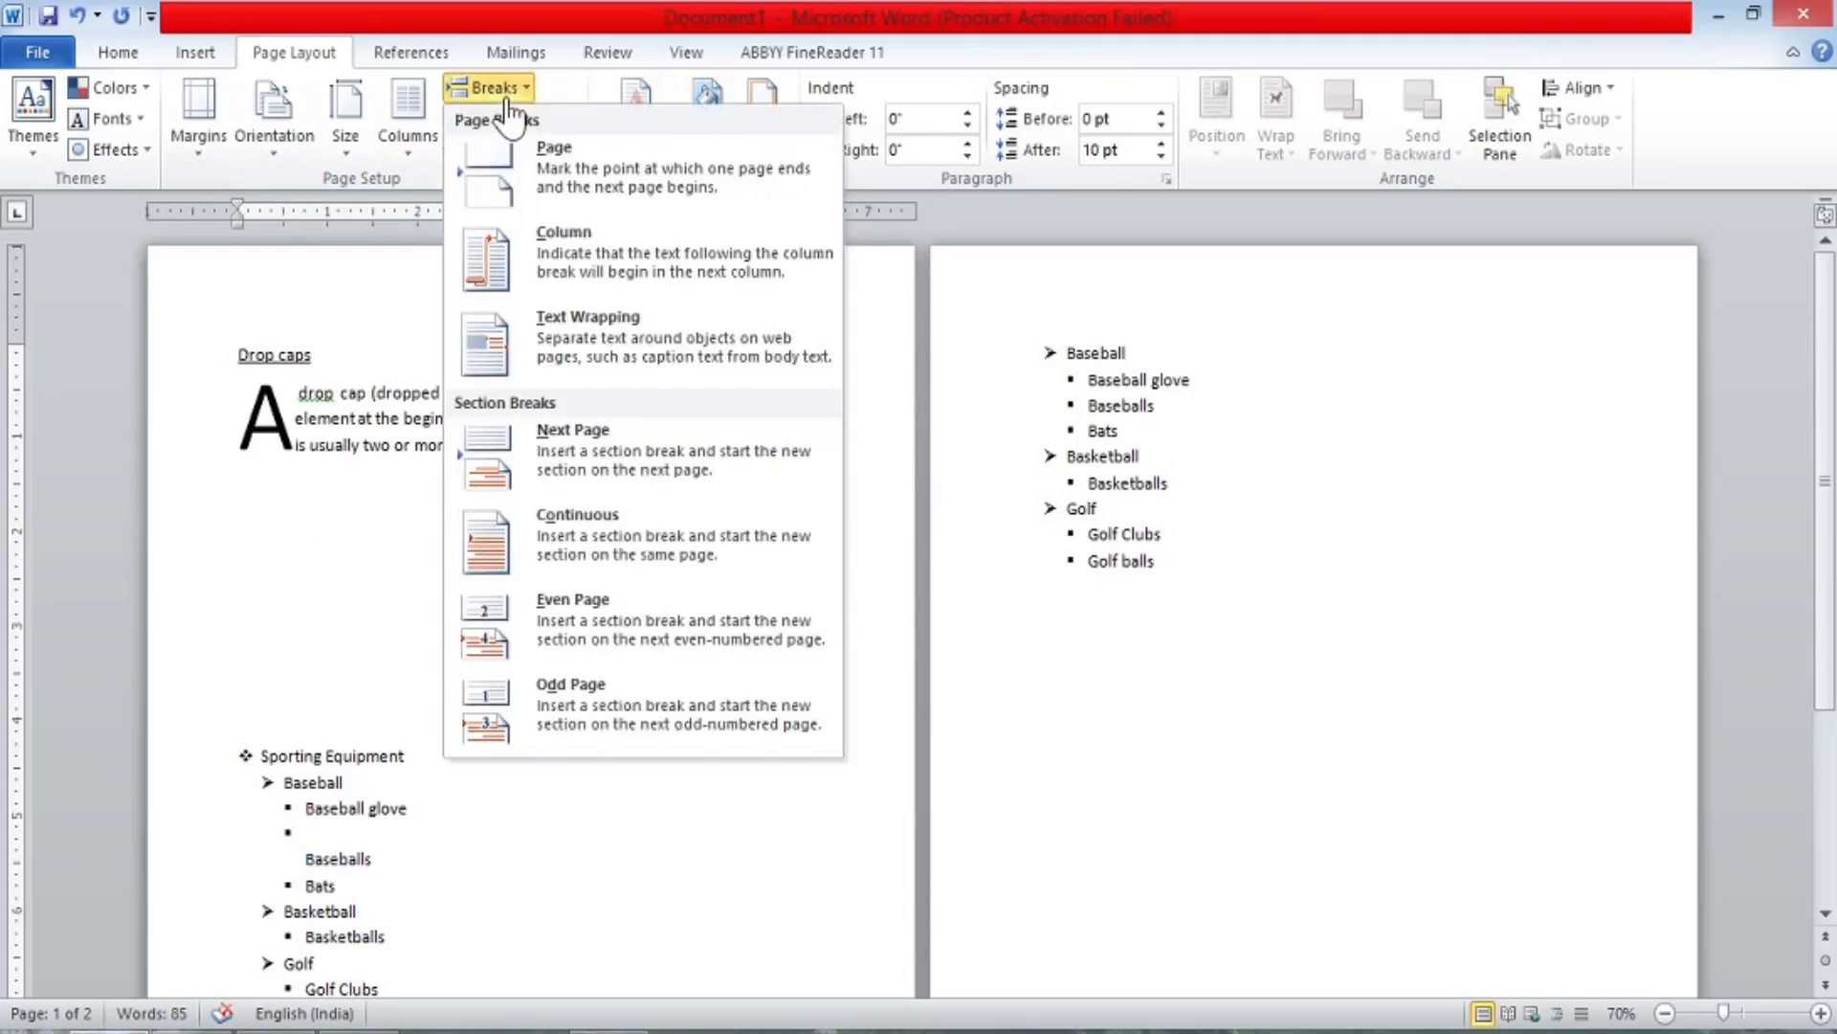
{"action": "left_click", "coordinate": [572, 457]}
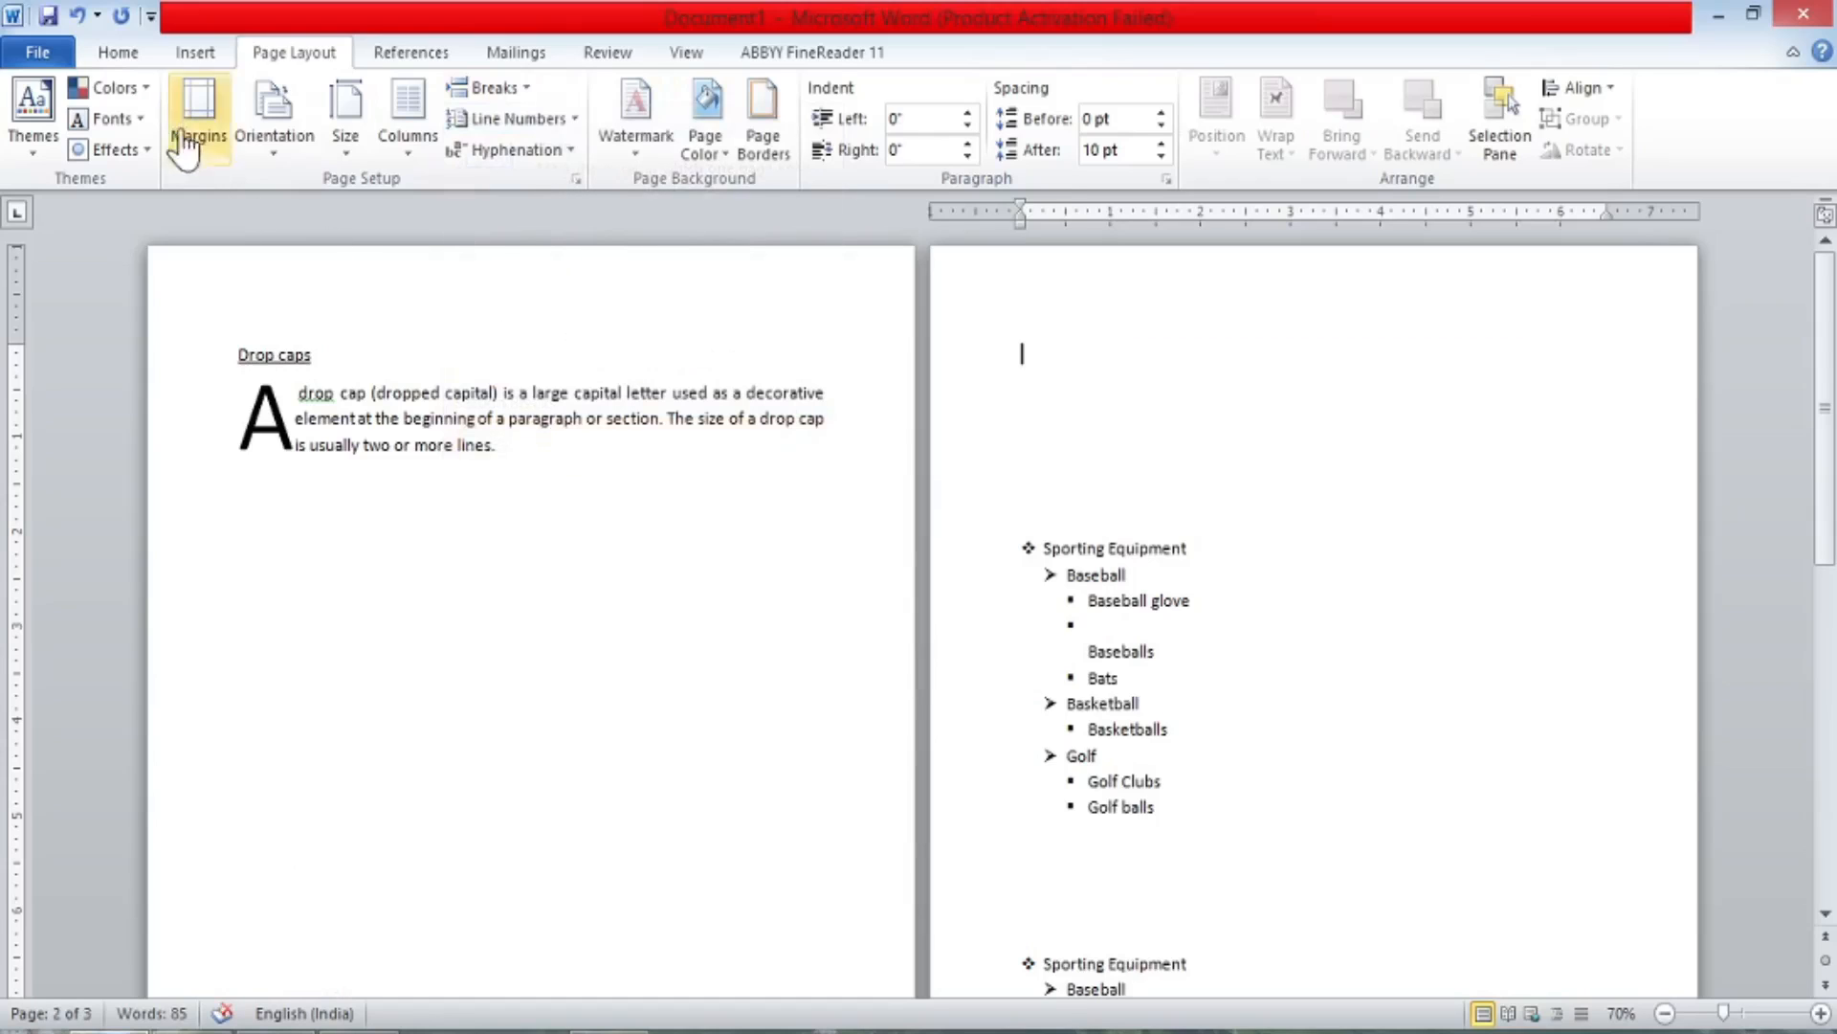
Show the formatting marks and check the section break and the empty paragraphs on both sides of it.
{"action": "left_click", "coordinate": [133, 59]}
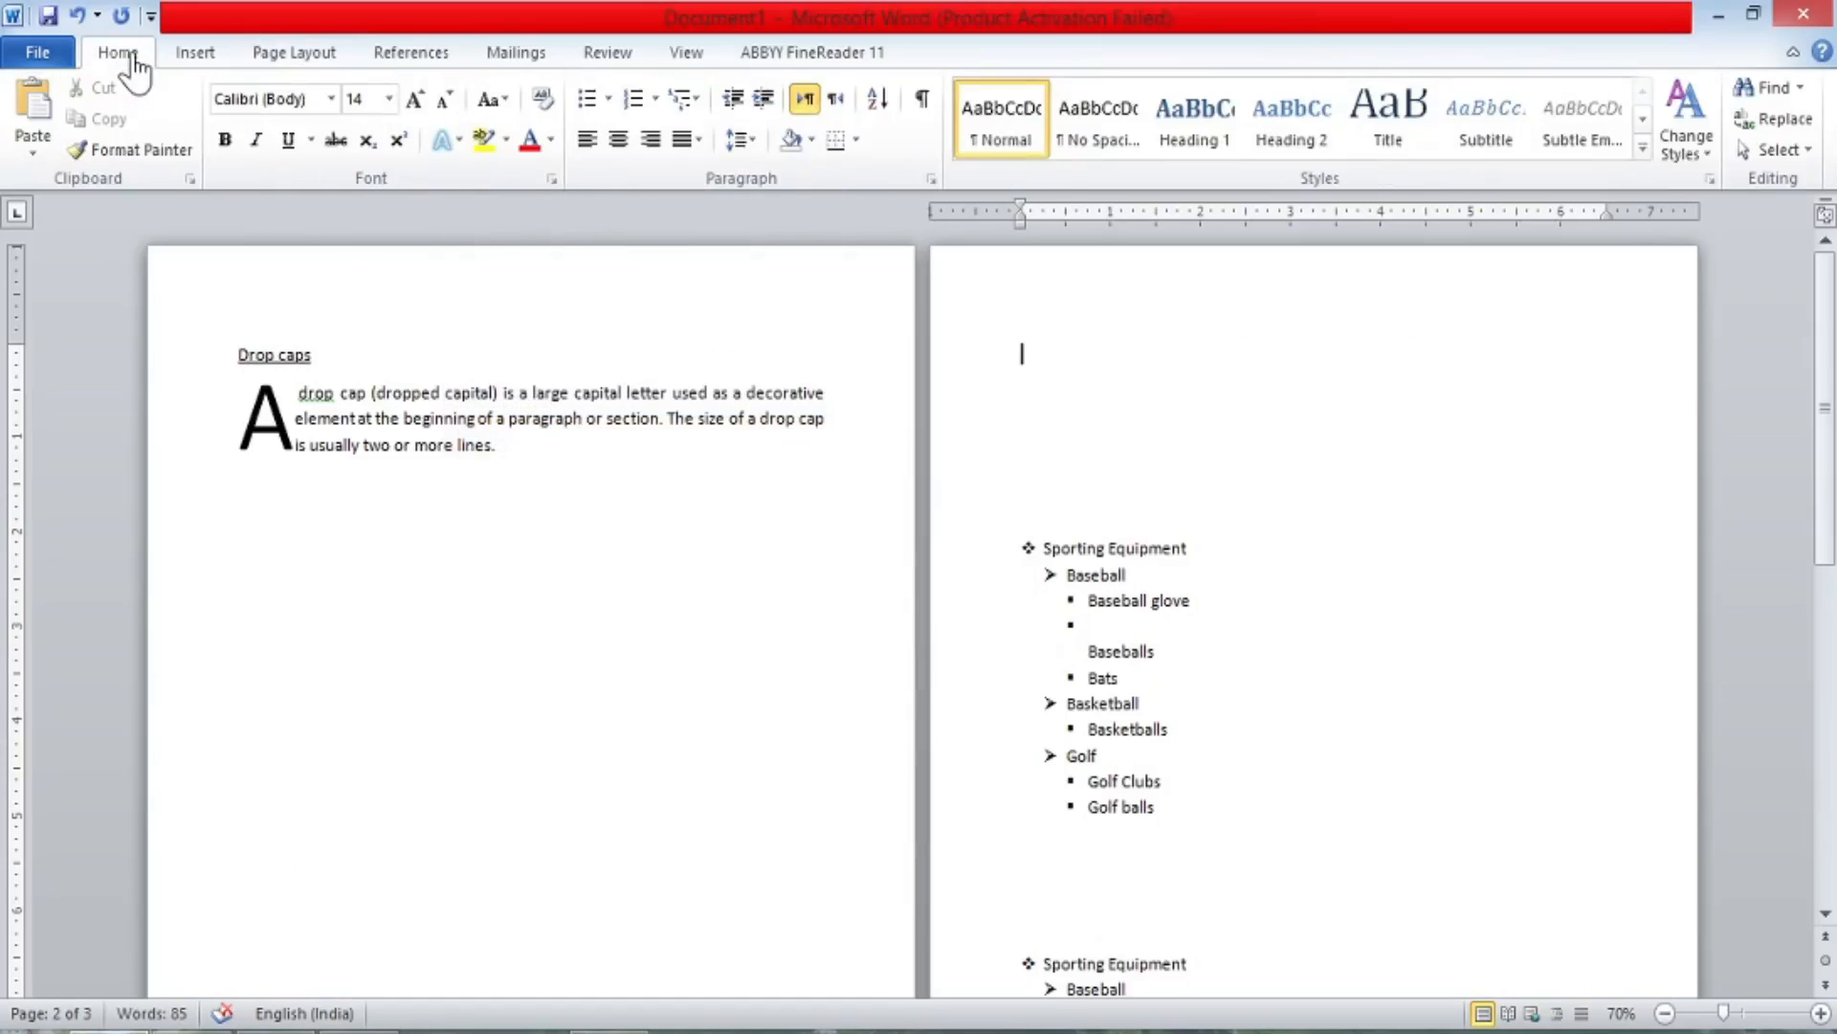
{"action": "left_click", "coordinate": [921, 106]}
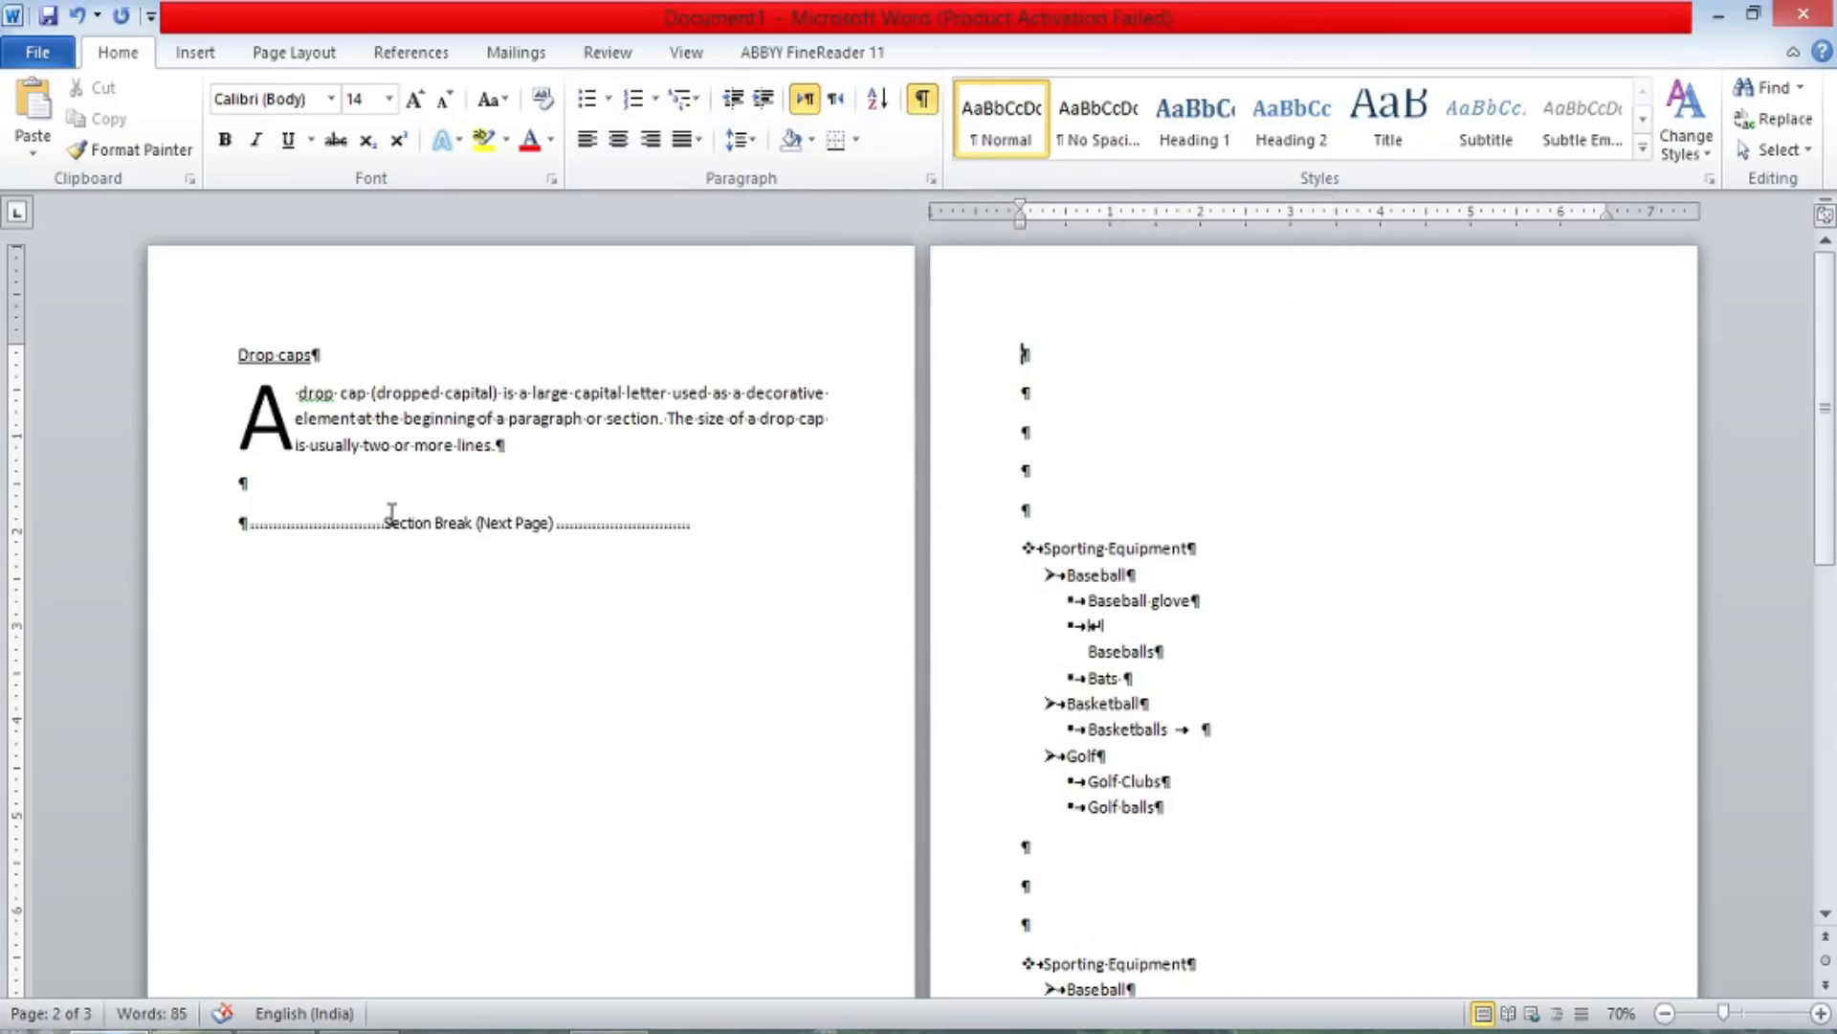
{"action": "left_click", "coordinate": [353, 495]}
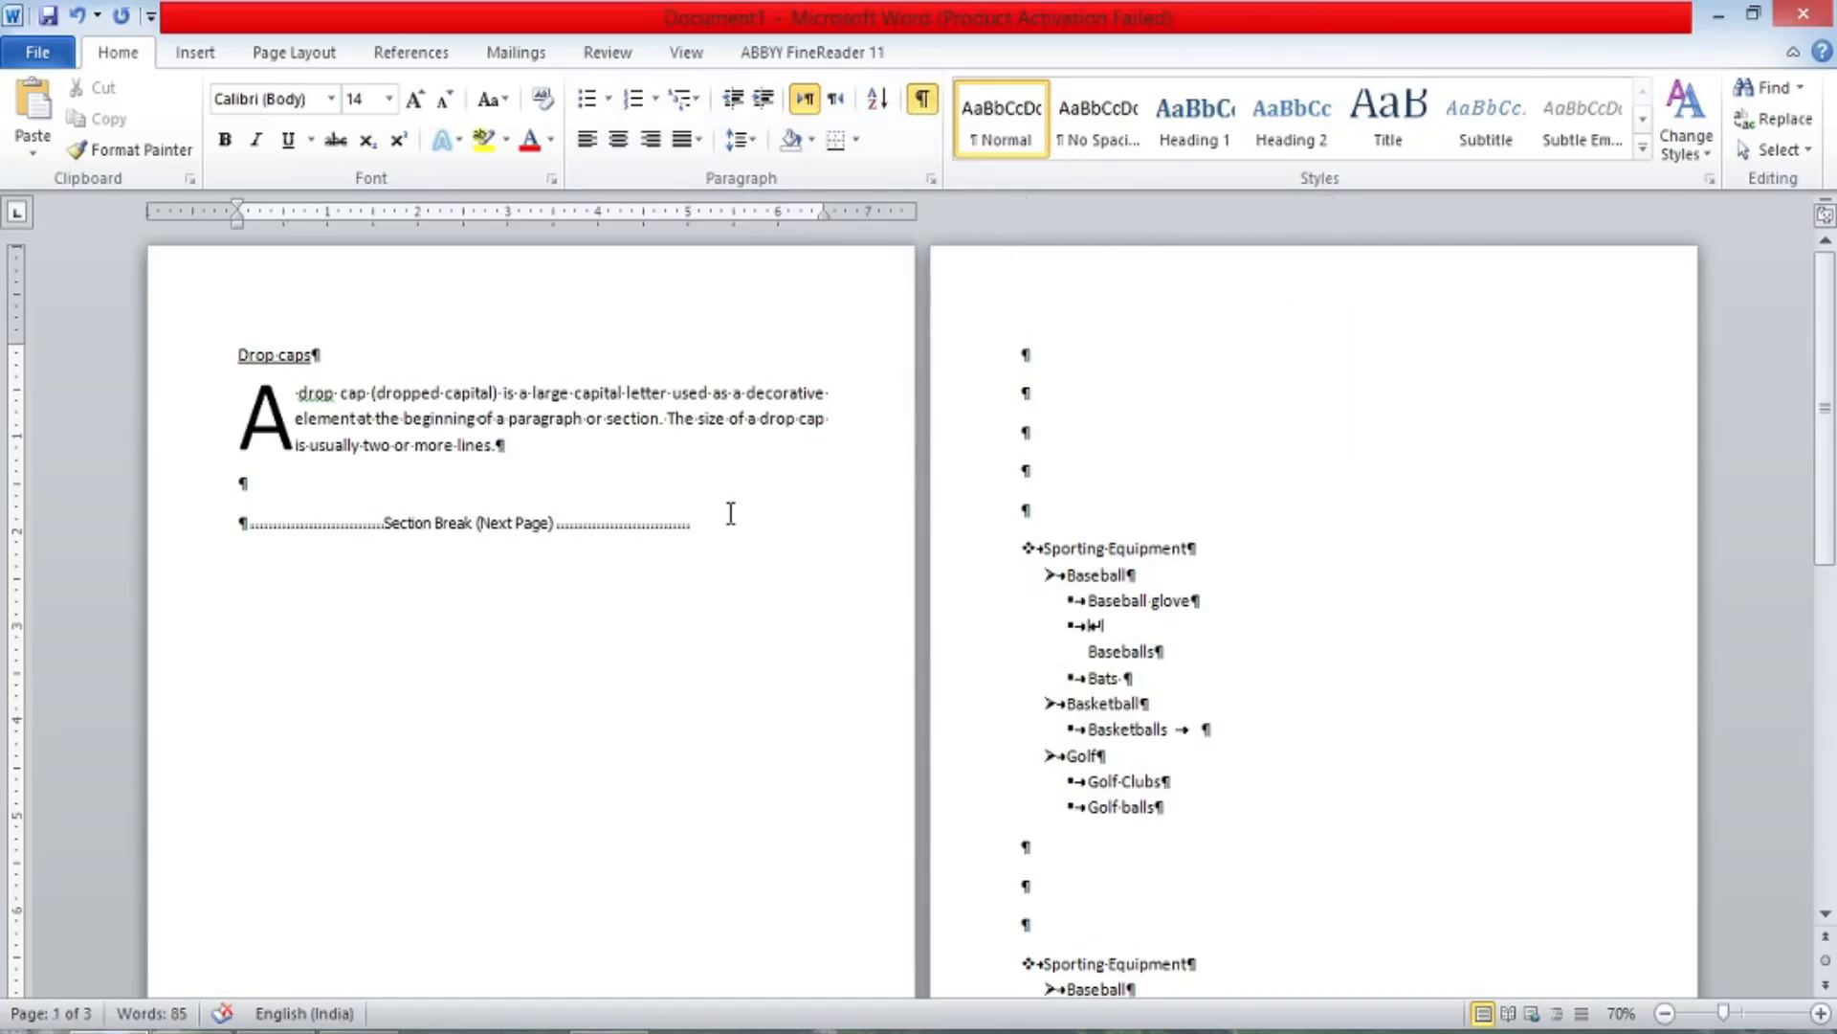
{"action": "left_click", "coordinate": [1070, 508]}
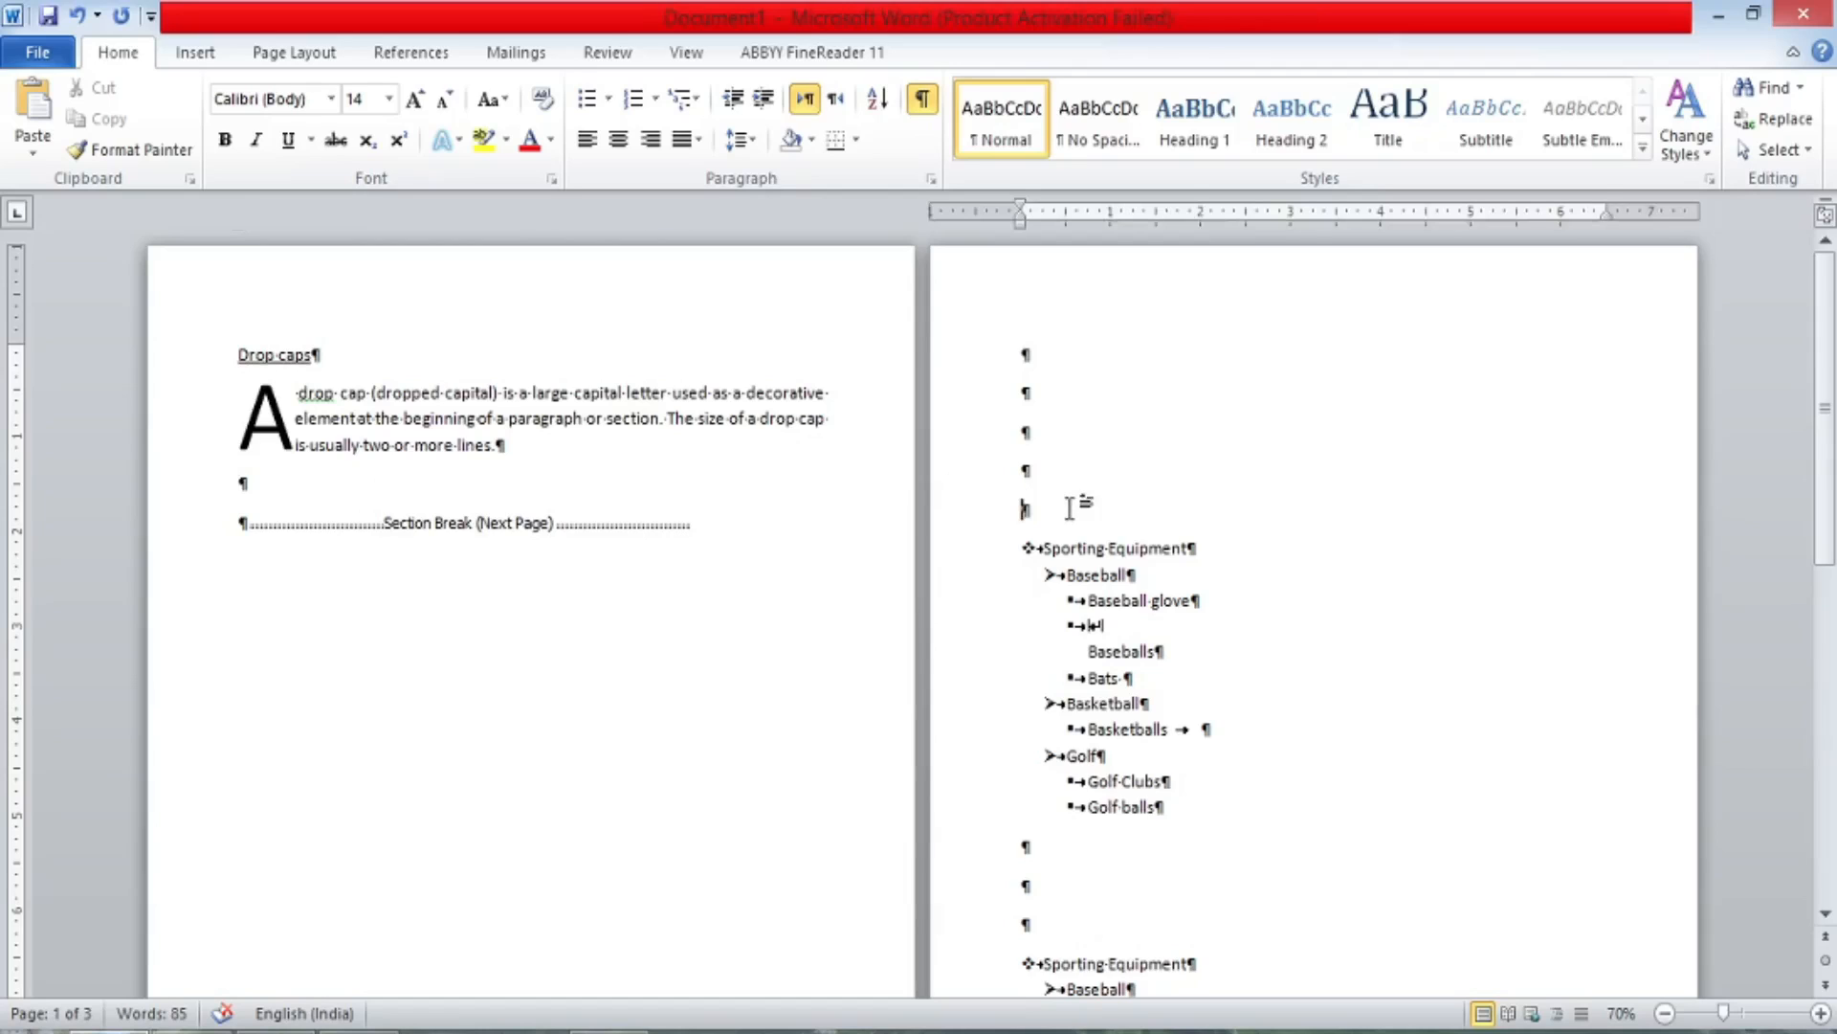
Remove the empty line below the drop cap paragraph and erase the paragraph's last sentence, "The size of a drop cap is usually two or more lines.".
{"action": "left_click", "coordinate": [461, 475]}
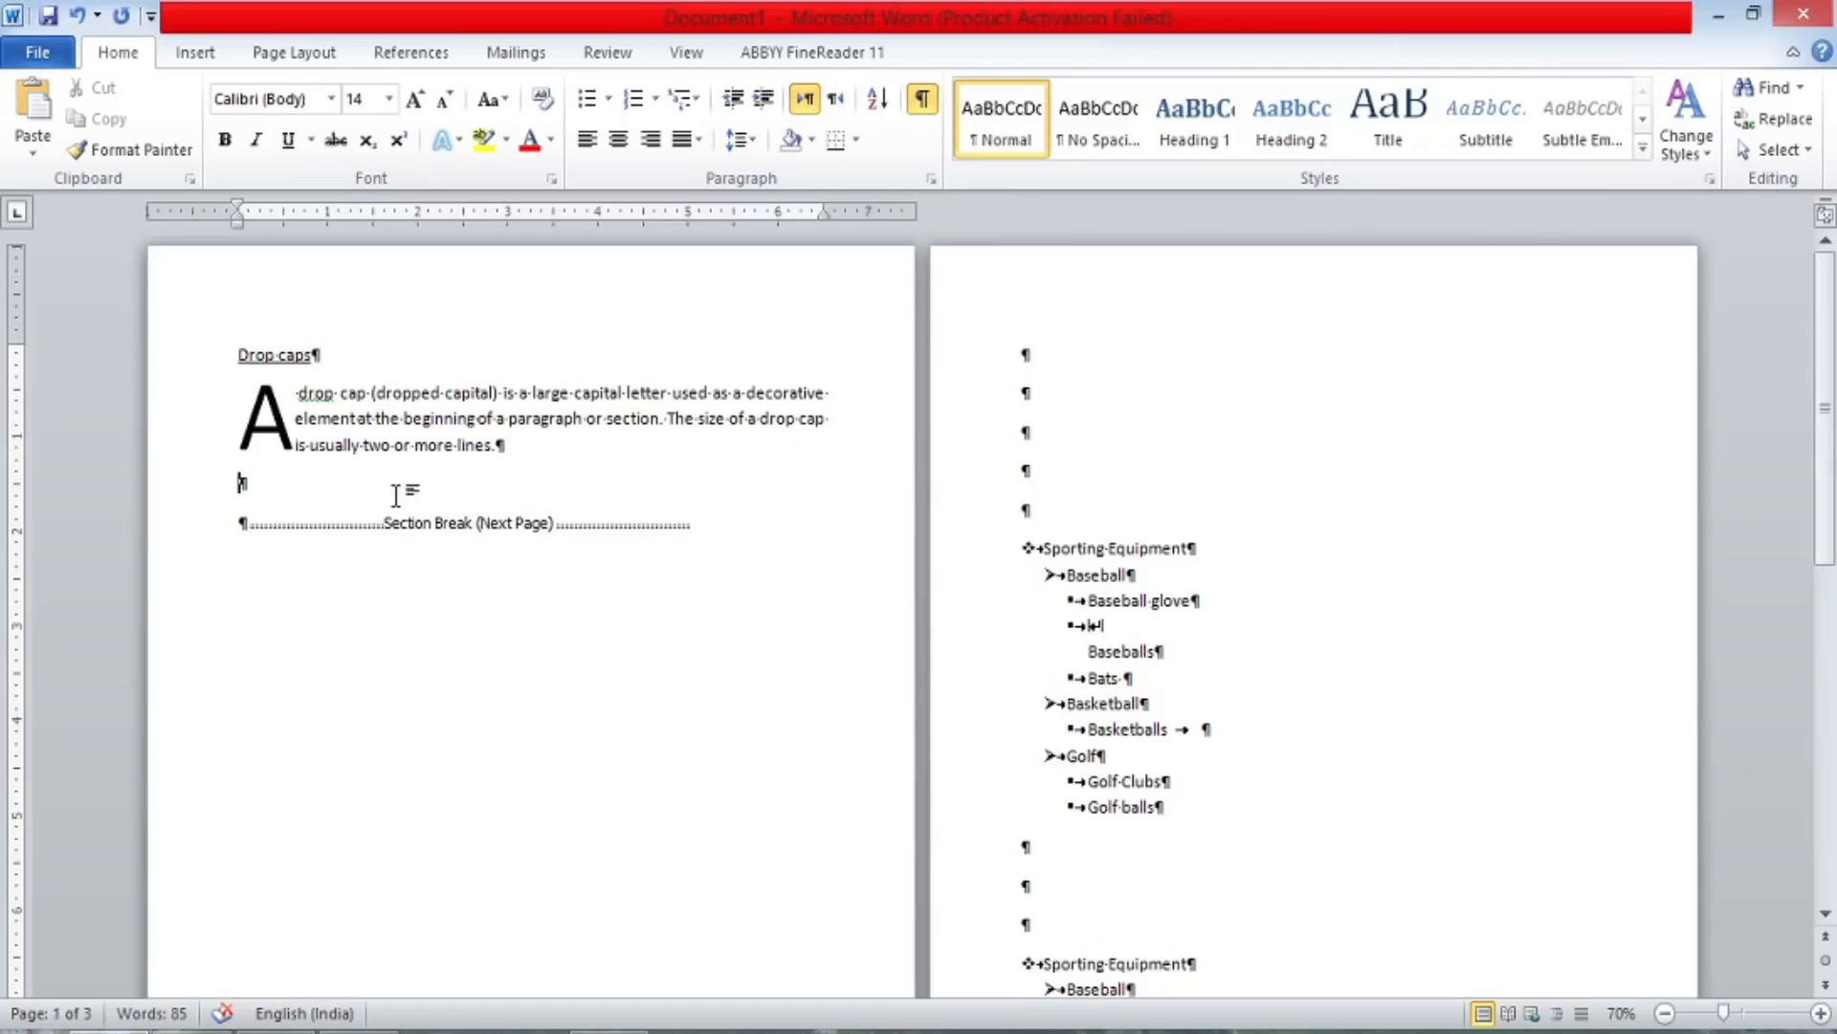
{"action": "key", "text": "BackSpace"}
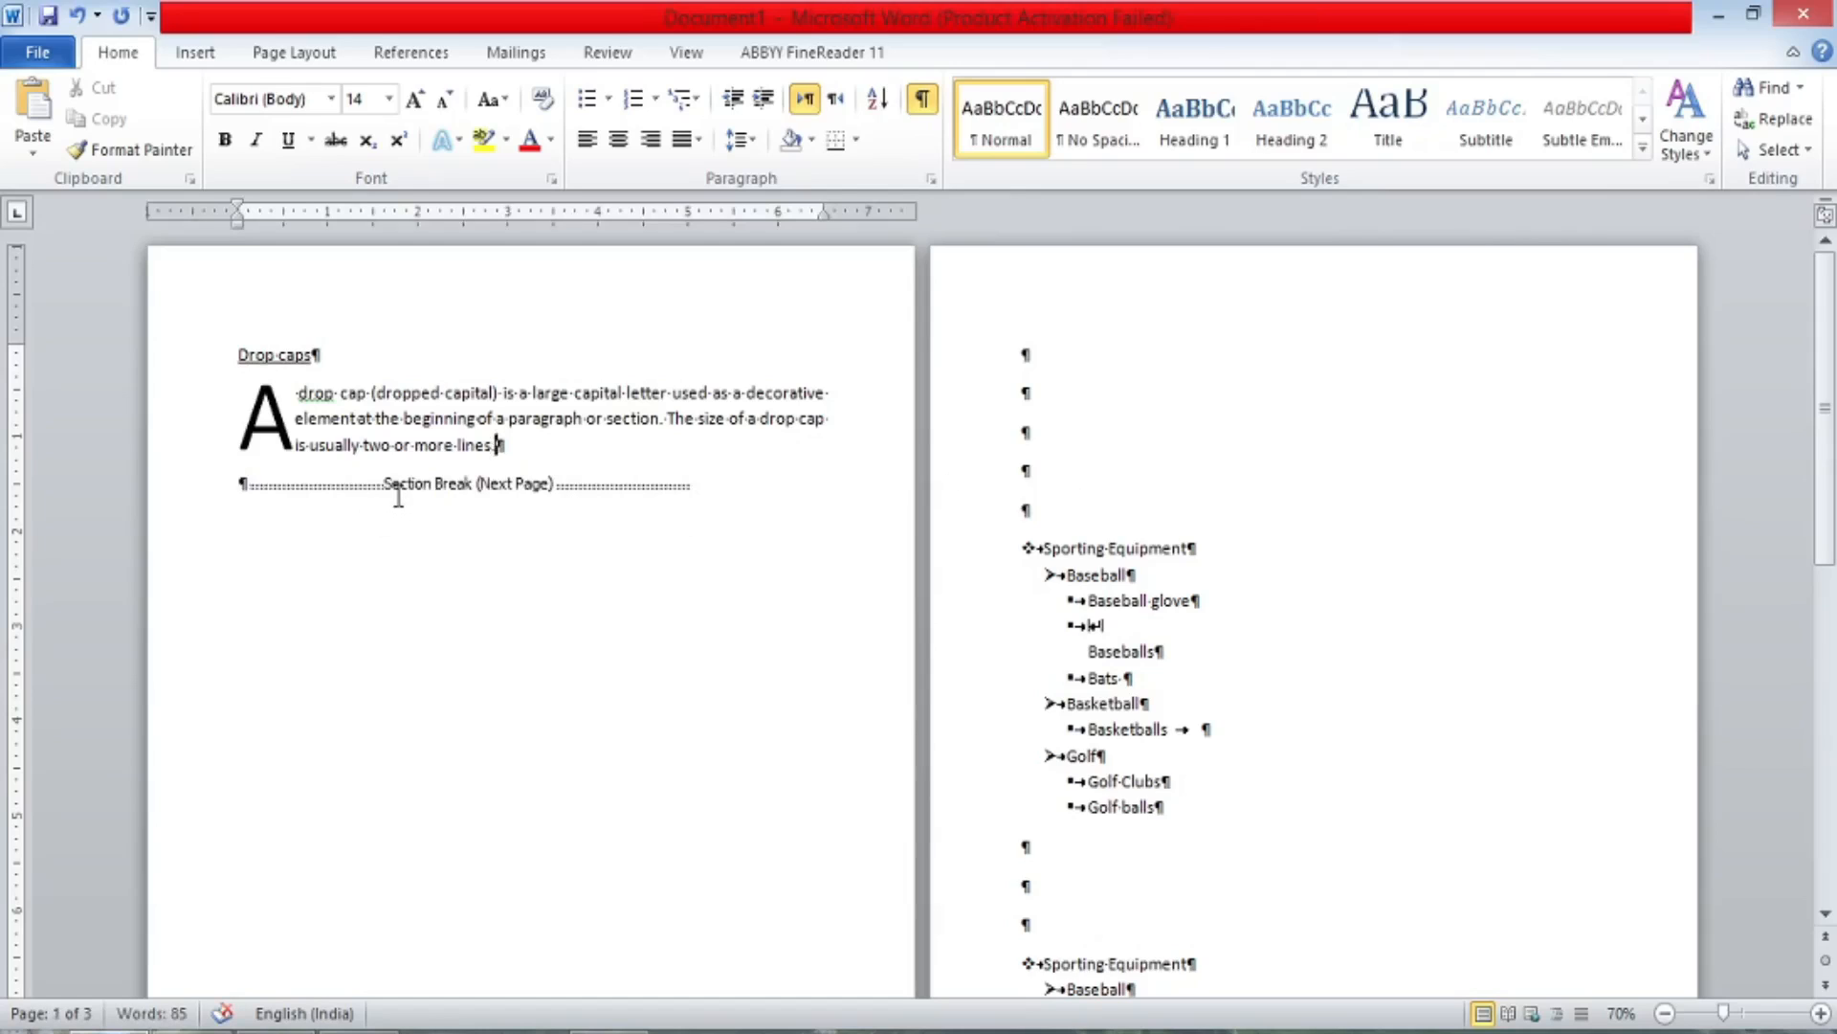
{"action": "key", "text": "BackSpace"}
{"action": "key", "text": "BackSpace"}
{"action": "key", "text": "BackSpace"}
{"action": "key", "text": "BackSpace"}
{"action": "key", "text": "BackSpace"}
{"action": "key", "text": "BackSpace"}
{"action": "key", "text": "BackSpace"}
{"action": "key", "text": "BackSpace"}
{"action": "key", "text": "BackSpace"}
{"action": "key", "text": "BackSpace"}
{"action": "key", "text": "BackSpace"}
{"action": "key", "text": "BackSpace"}
{"action": "key", "text": "BackSpace"}
{"action": "key", "text": "BackSpace"}
{"action": "key", "text": "BackSpace"}
{"action": "key", "text": "BackSpace"}
{"action": "key", "text": "BackSpace"}
{"action": "key", "text": "BackSpace"}
{"action": "key", "text": "BackSpace"}
{"action": "key", "text": "BackSpace"}
{"action": "key", "text": "BackSpace"}
{"action": "key", "text": "BackSpace"}
{"action": "key", "text": "BackSpace"}
{"action": "key", "text": "BackSpace"}
{"action": "key", "text": "BackSpace"}
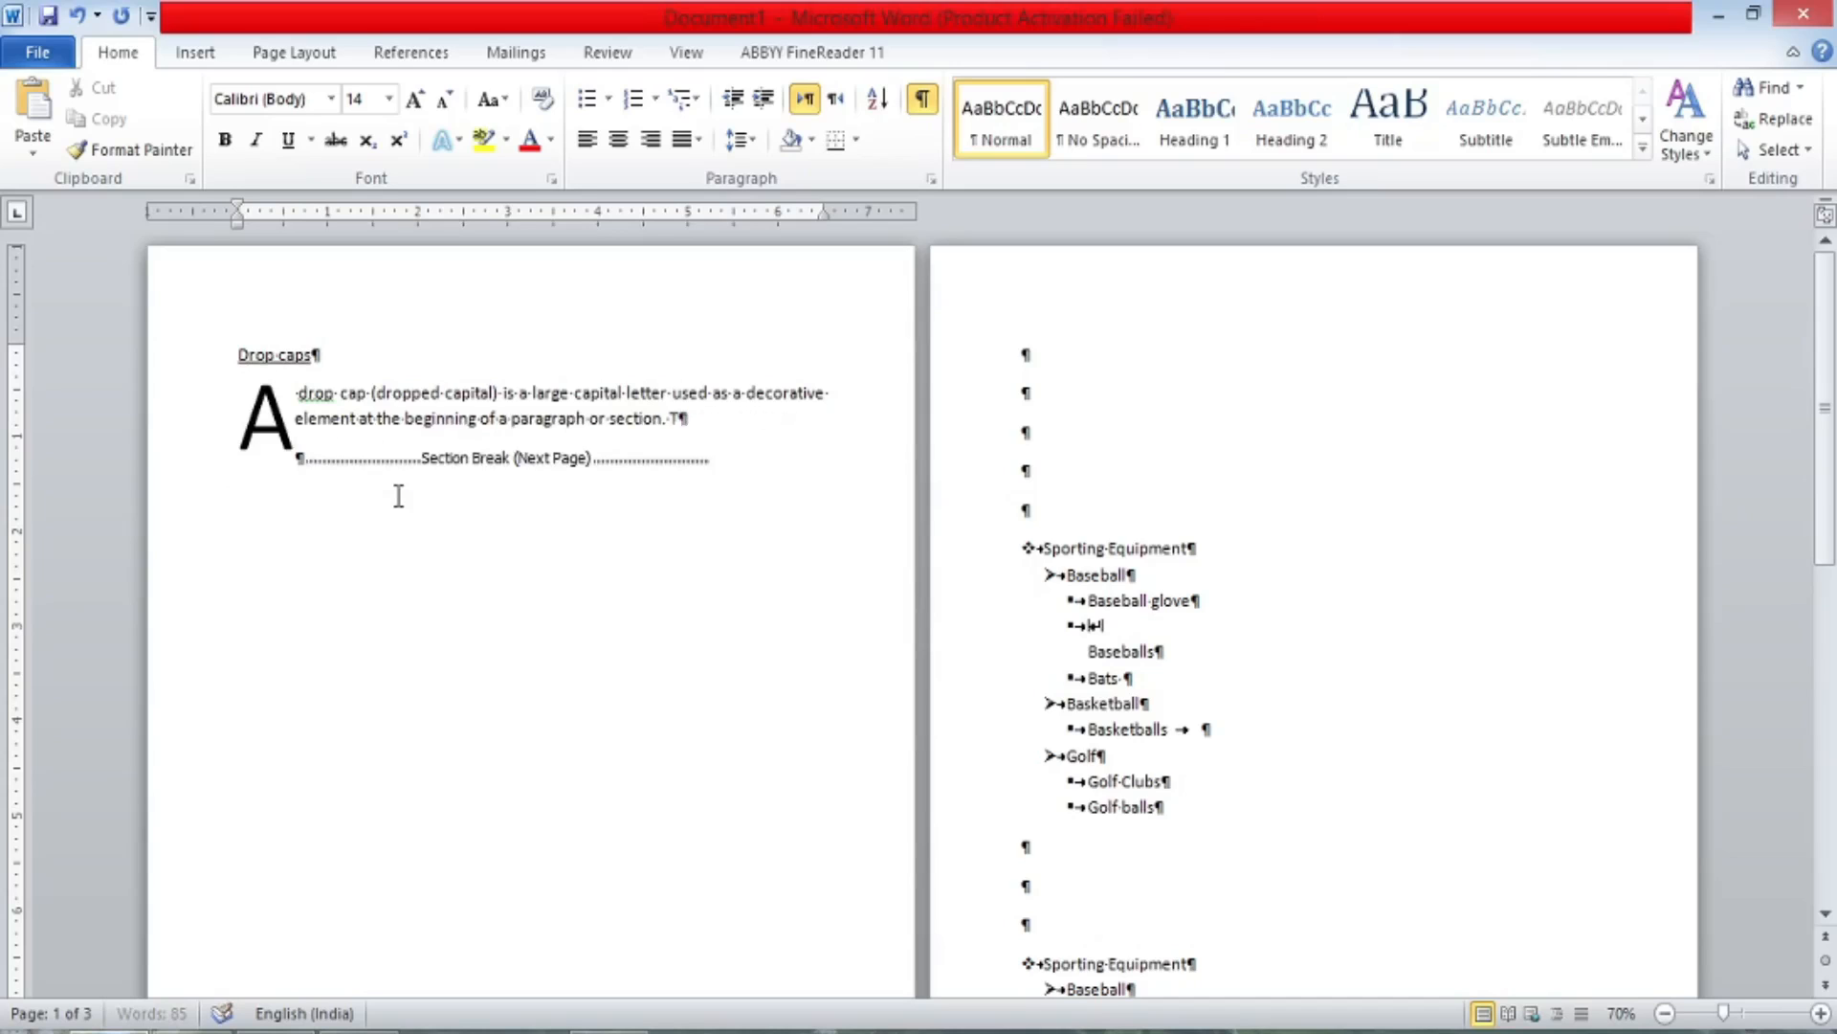
Delete the Drop caps heading and the remaining drop cap paragraph, leaving the Next Page section break in place.
{"action": "key", "text": "ctrl+a"}
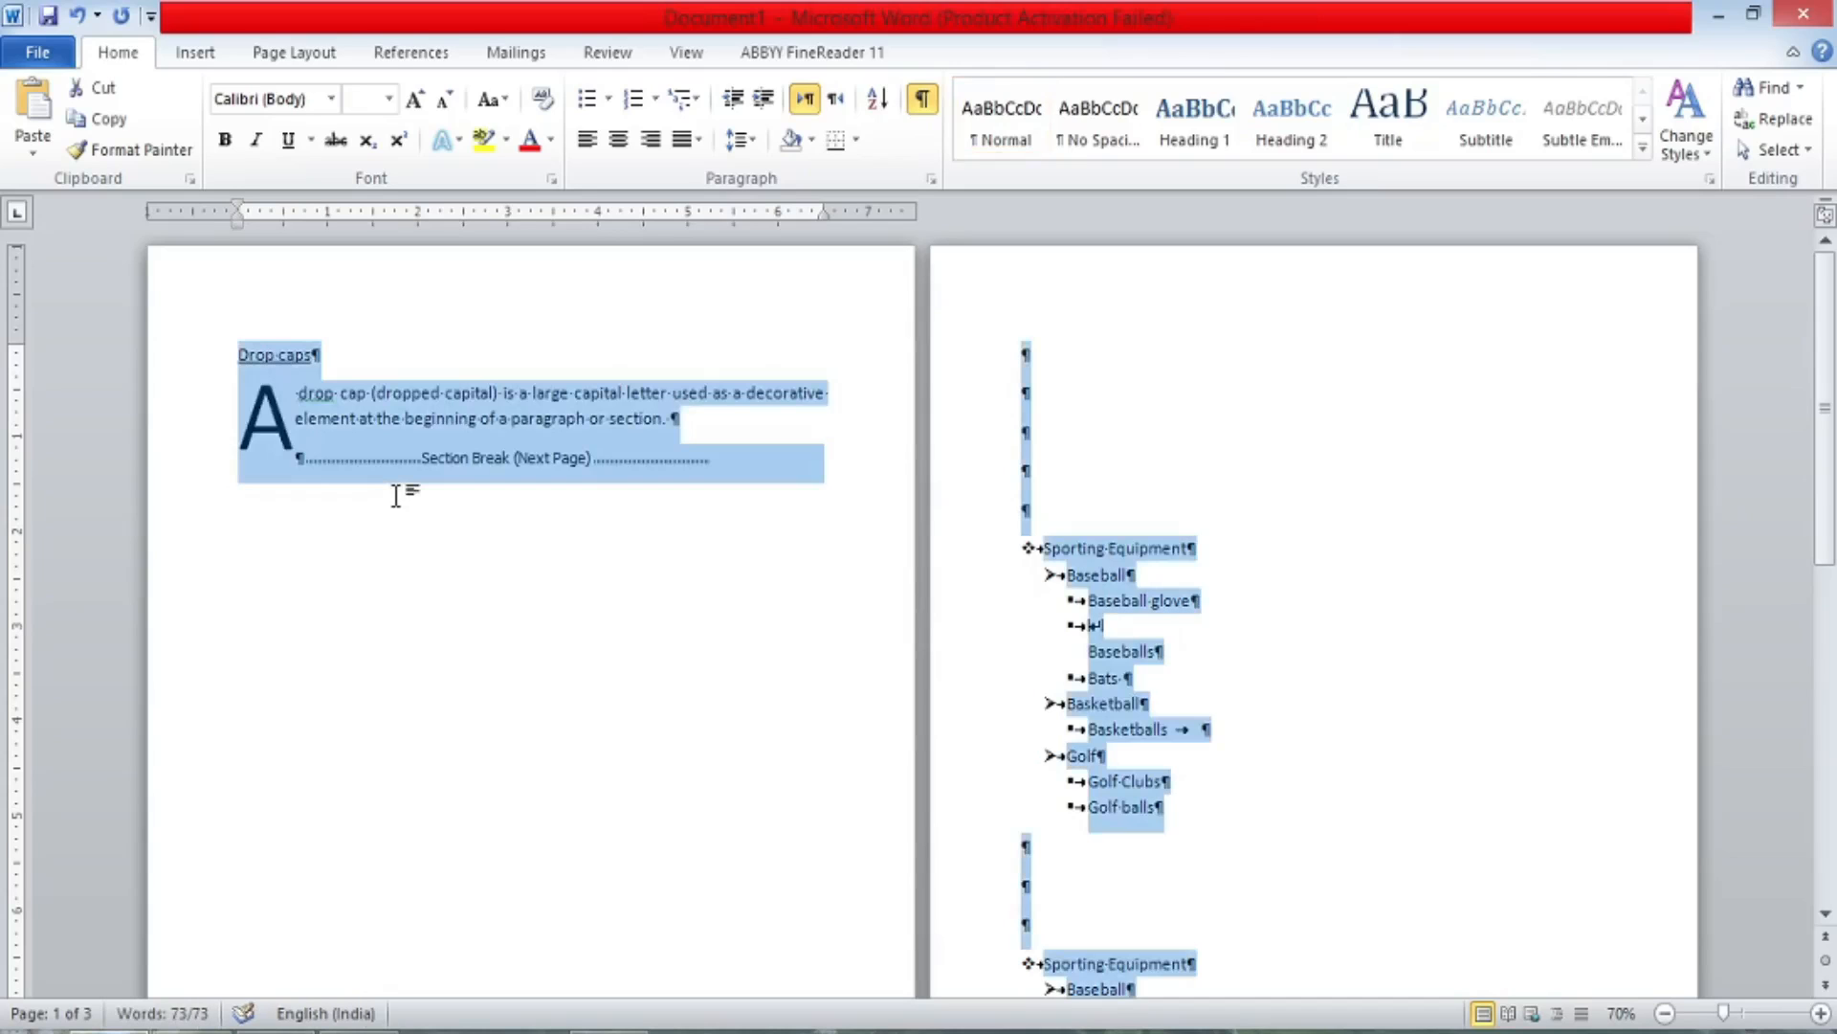
{"action": "left_click", "coordinate": [449, 423]}
{"action": "left_click_drag", "start_coordinate": [705, 426], "coordinate": [282, 362]}
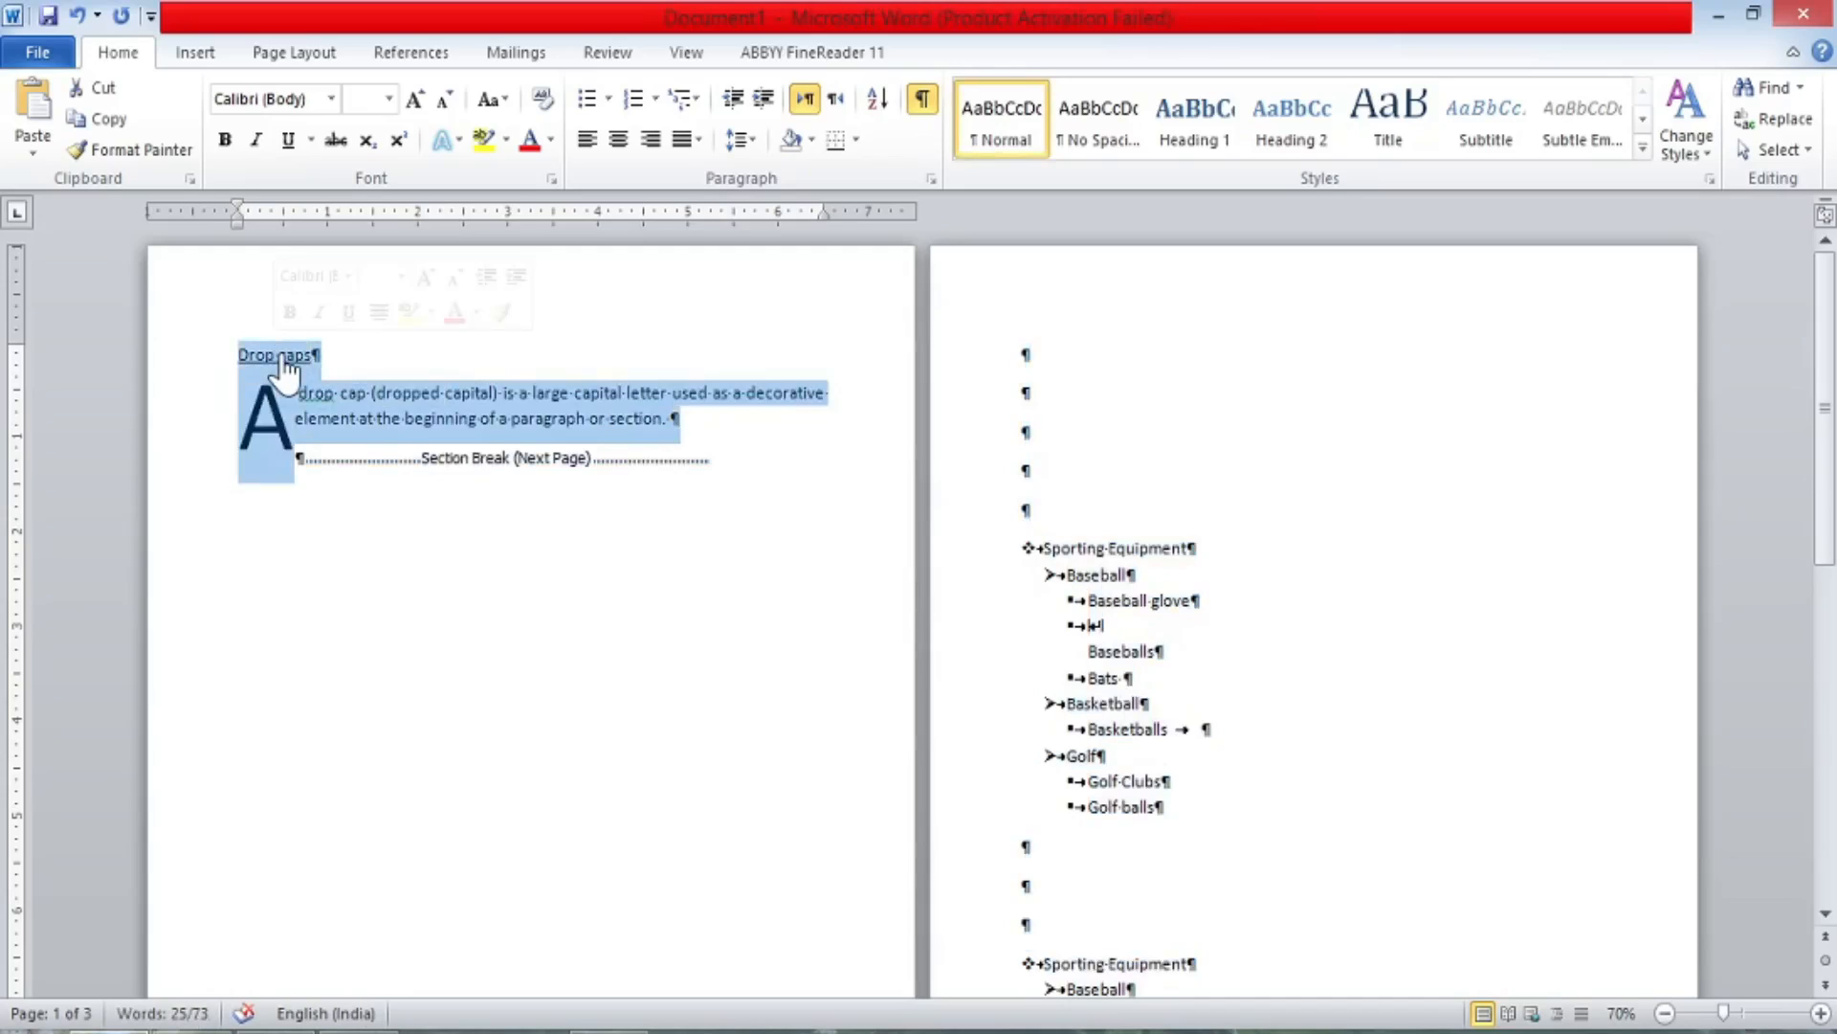
{"action": "key", "text": "Delete"}
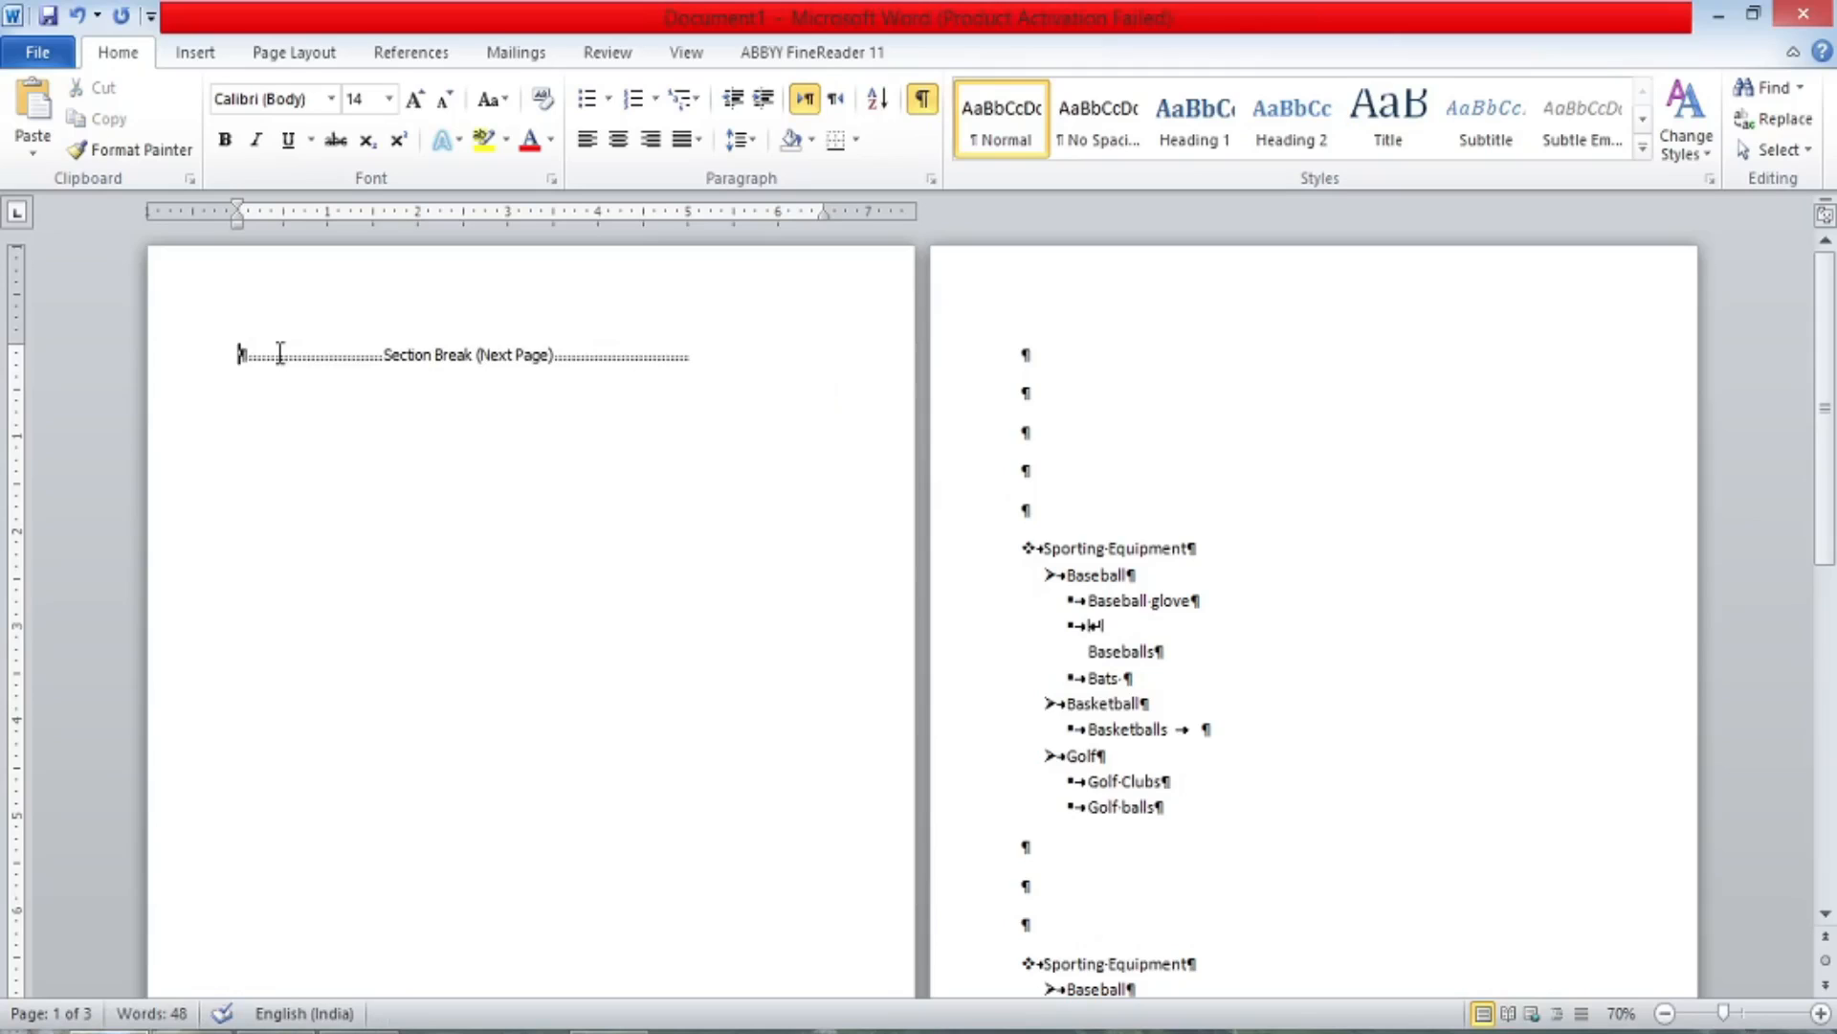
Undo the text deletions, the Next Page section break and the text wrapping break before "Baseballs".
{"action": "key", "text": "ctrl+z"}
{"action": "key", "text": "End"}
{"action": "type", "text": "T"}
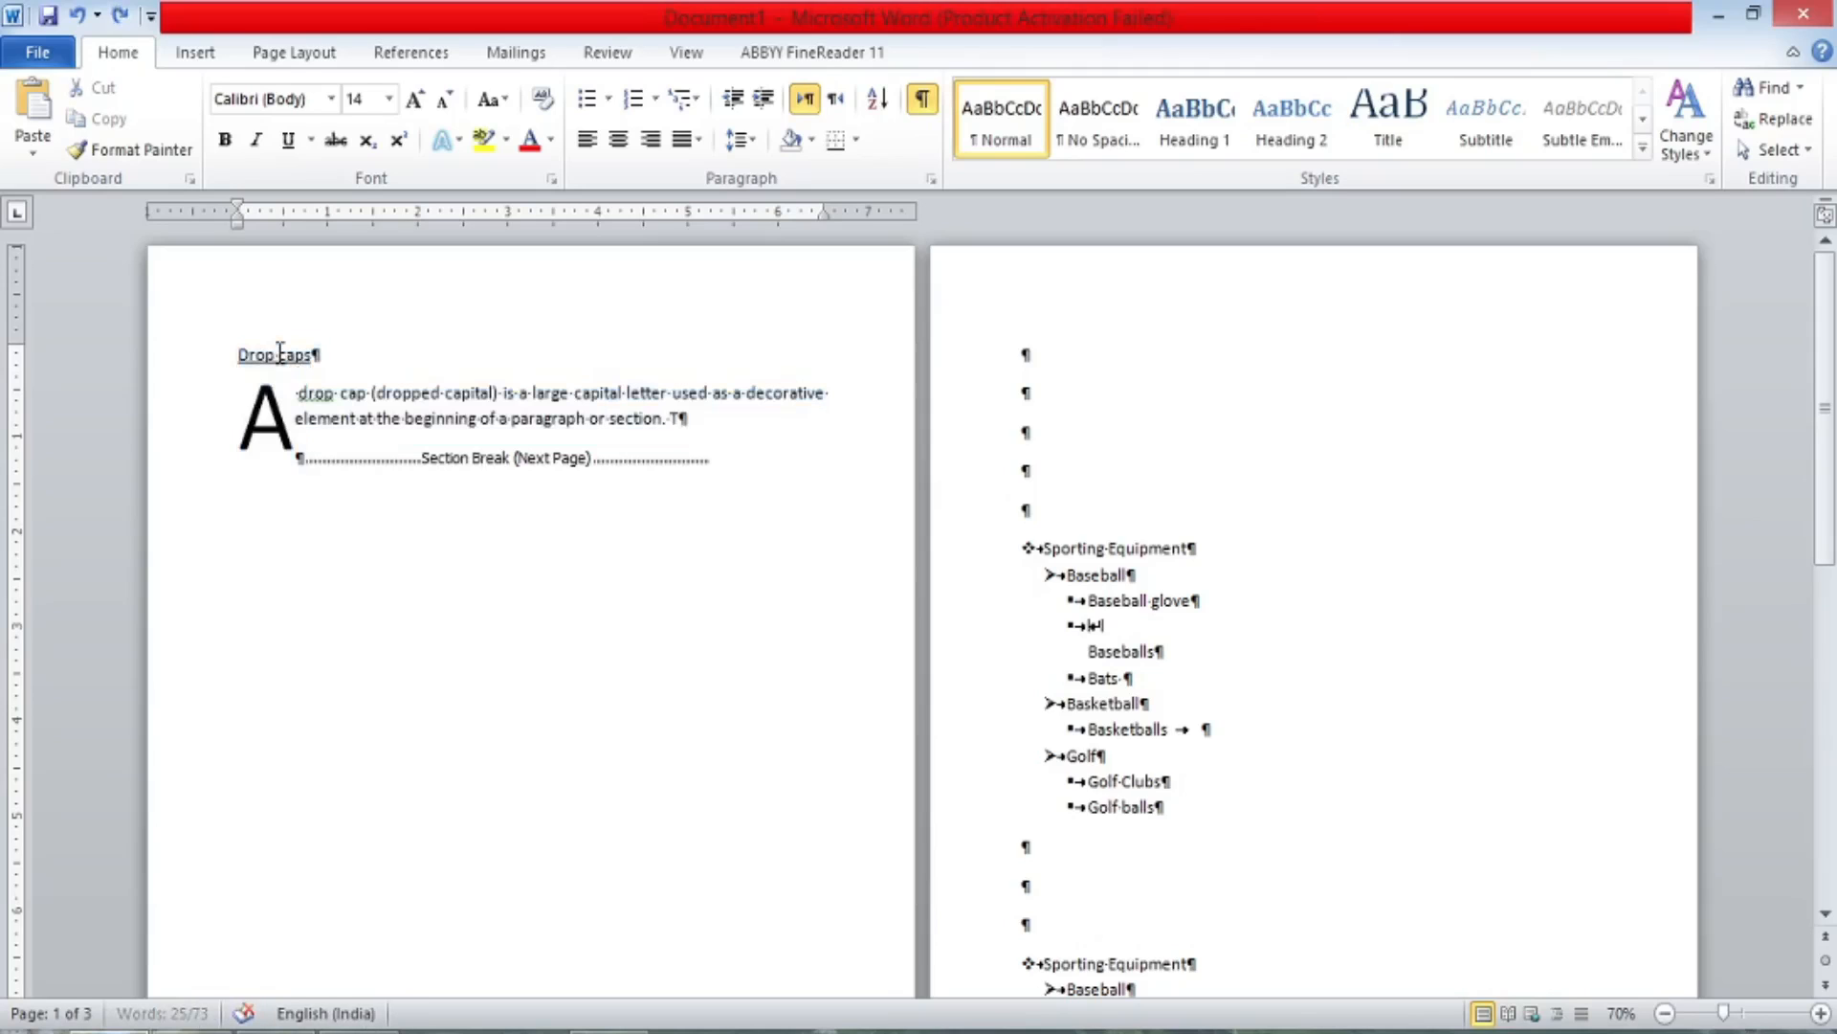
{"action": "type", "text": "he size of a drop cap is usually two or more lines."}
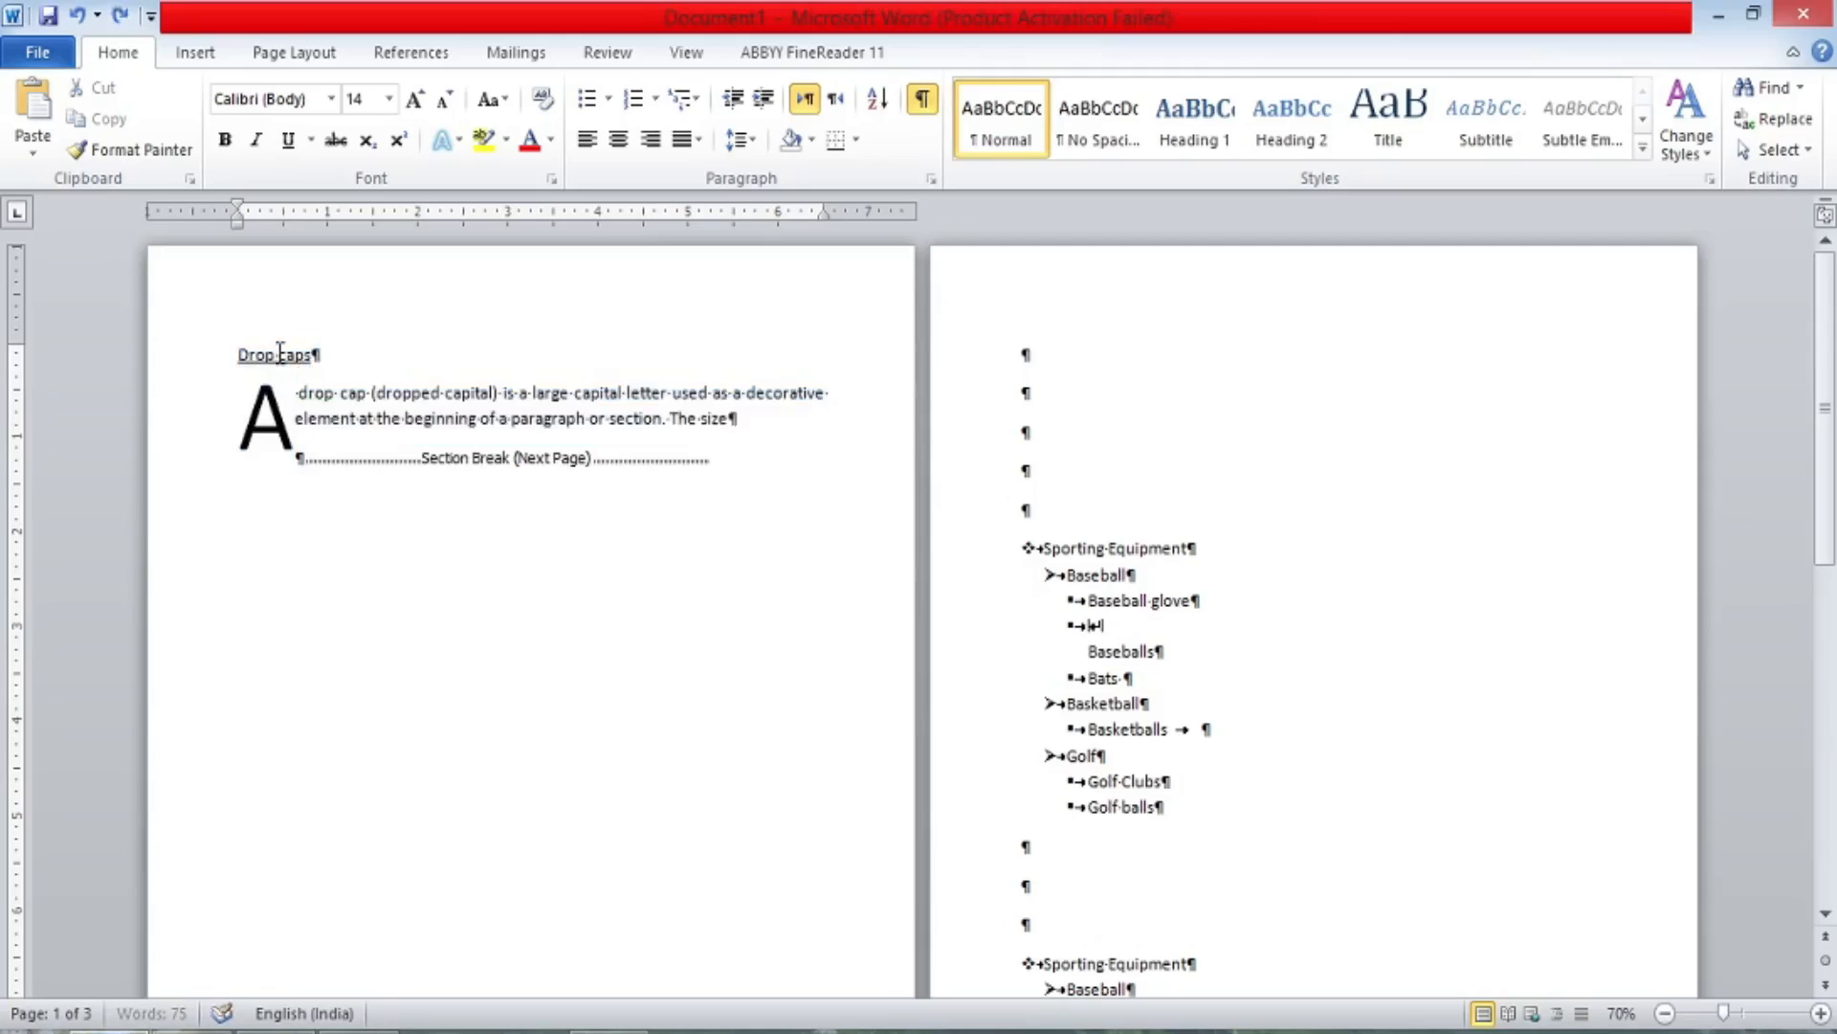
{"action": "key", "text": "ctrl+z"}
{"action": "key", "text": "ctrl+z"}
{"action": "key", "text": "ctrl+z"}
{"action": "key", "text": "ctrl+z"}
{"action": "key", "text": "ctrl+z"}
{"action": "key", "text": "ctrl+z"}
{"action": "key", "text": "ctrl+z"}
{"action": "key", "text": "ctrl+z"}
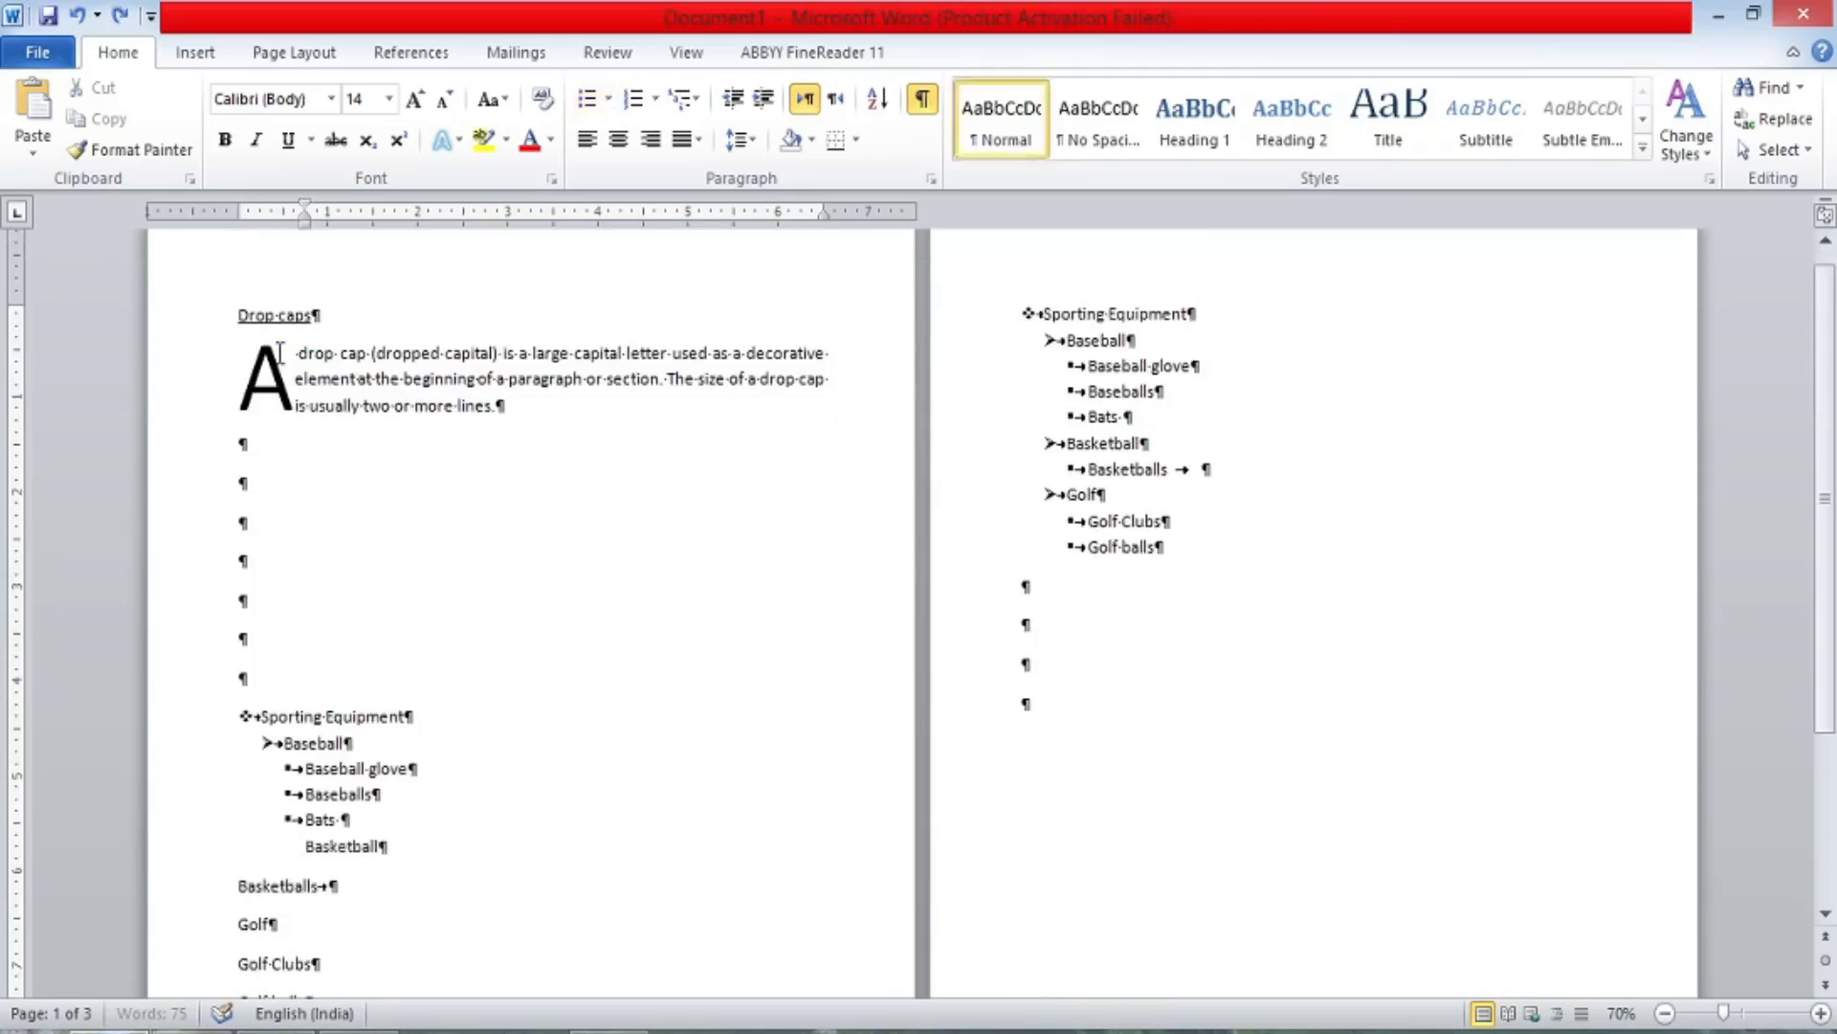
Delete the Drop caps heading and paragraph together with four of the empty lines below them.
{"action": "left_click", "coordinate": [289, 450]}
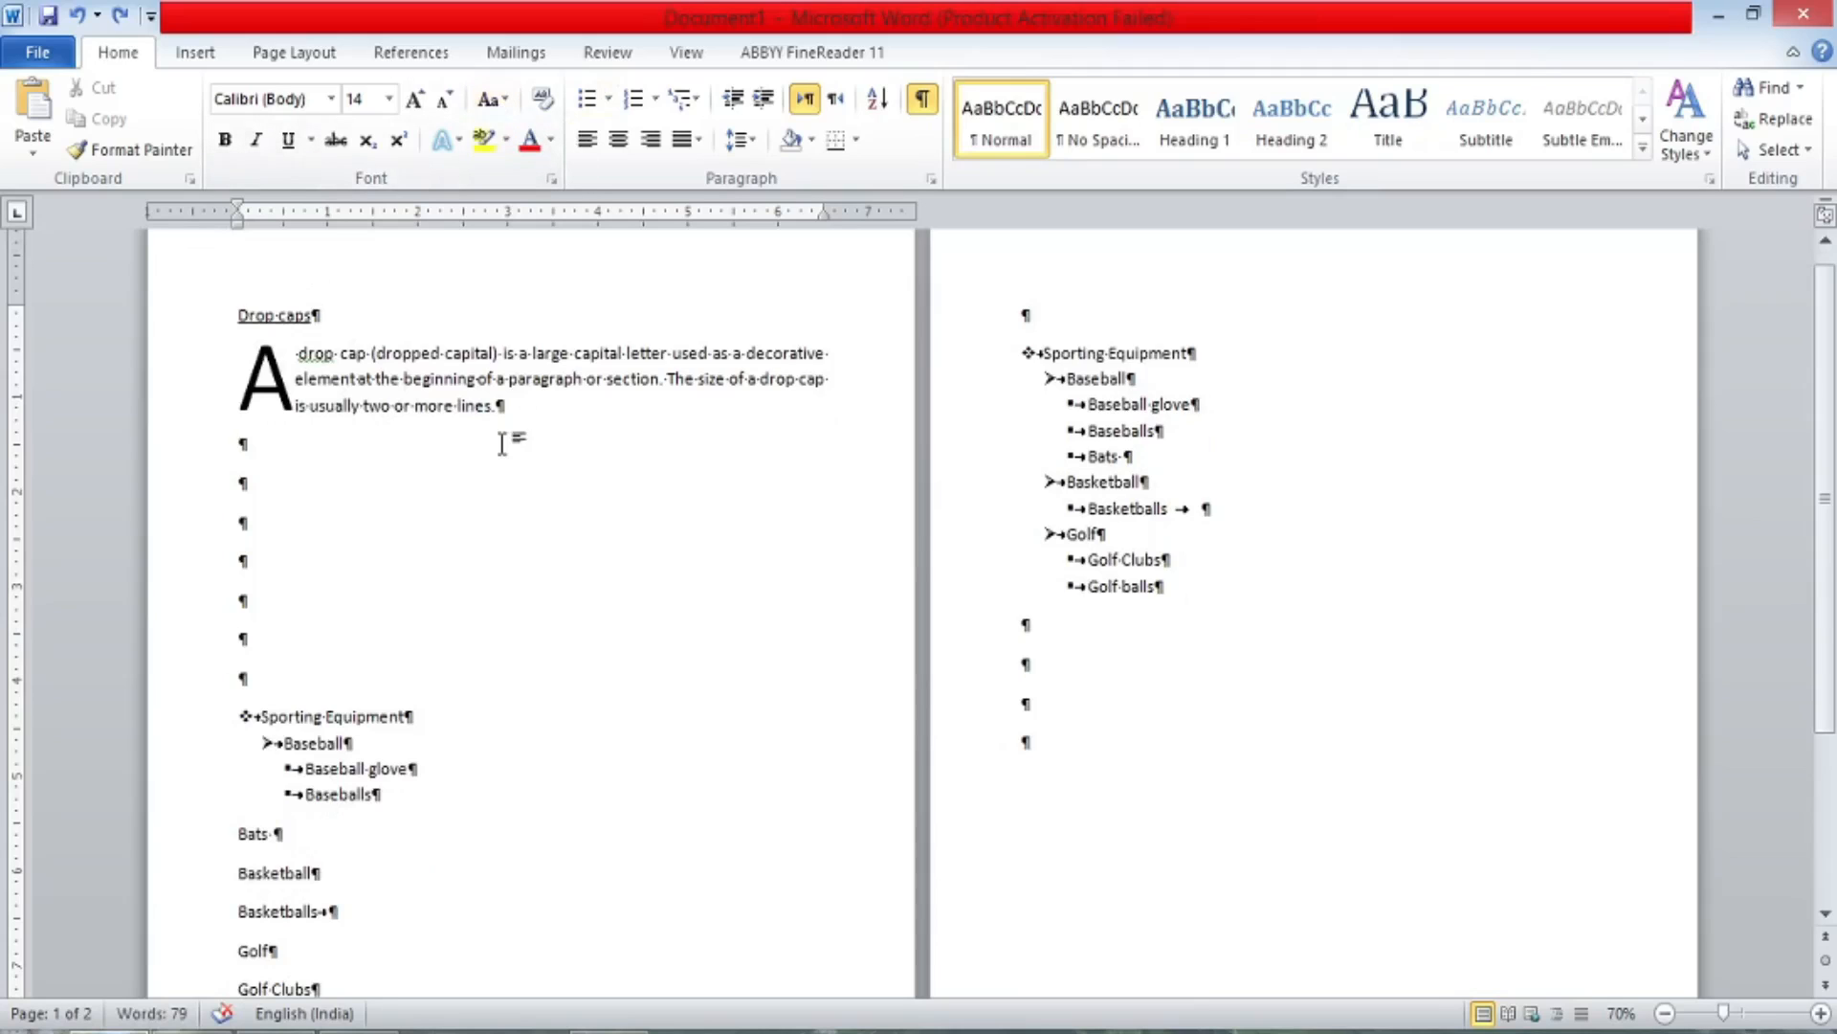
{"action": "left_click_drag", "start_coordinate": [508, 406], "coordinate": [234, 287]}
{"action": "key", "text": "Delete"}
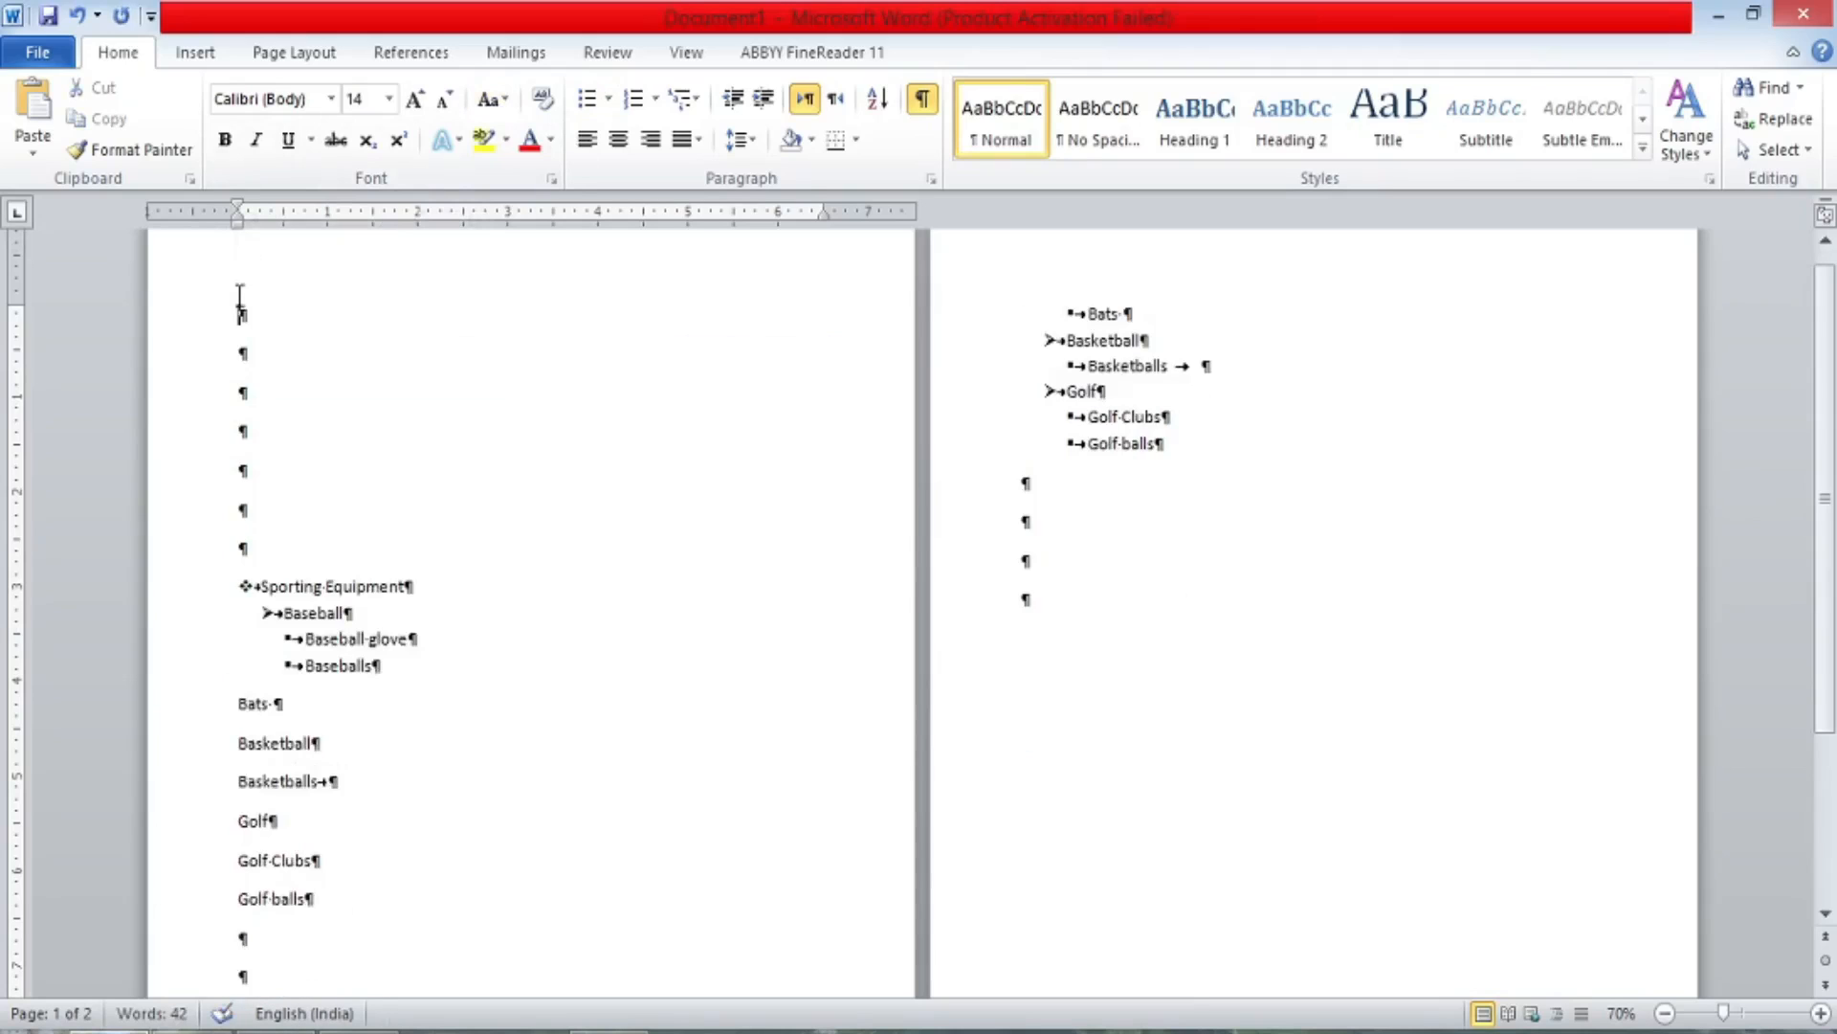
{"action": "key", "text": "Delete"}
{"action": "key", "text": "Delete"}
{"action": "key", "text": "Delete"}
{"action": "key", "text": "Delete"}
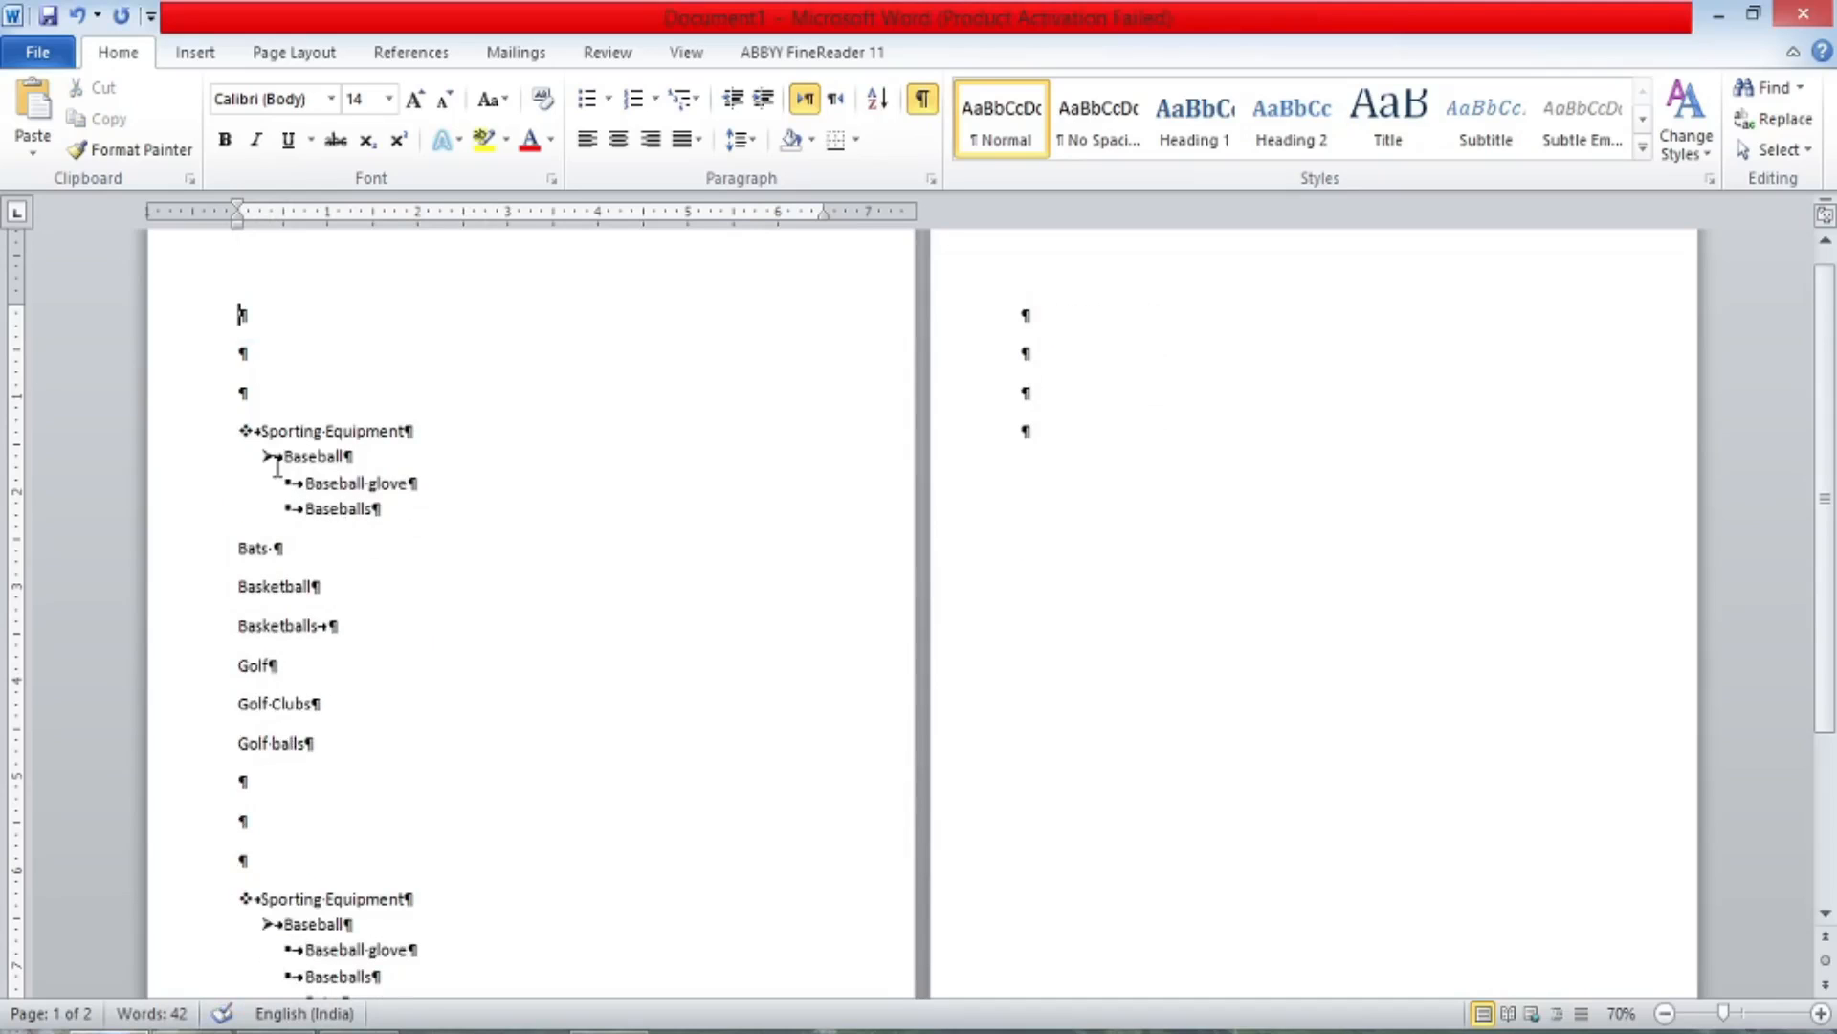
Undo the deletion of the four empty lines and of the Drop caps heading and paragraph.
{"action": "key", "text": "ctrl+z"}
{"action": "key", "text": "ctrl+z"}
{"action": "key", "text": "ctrl+z"}
{"action": "key", "text": "ctrl+z"}
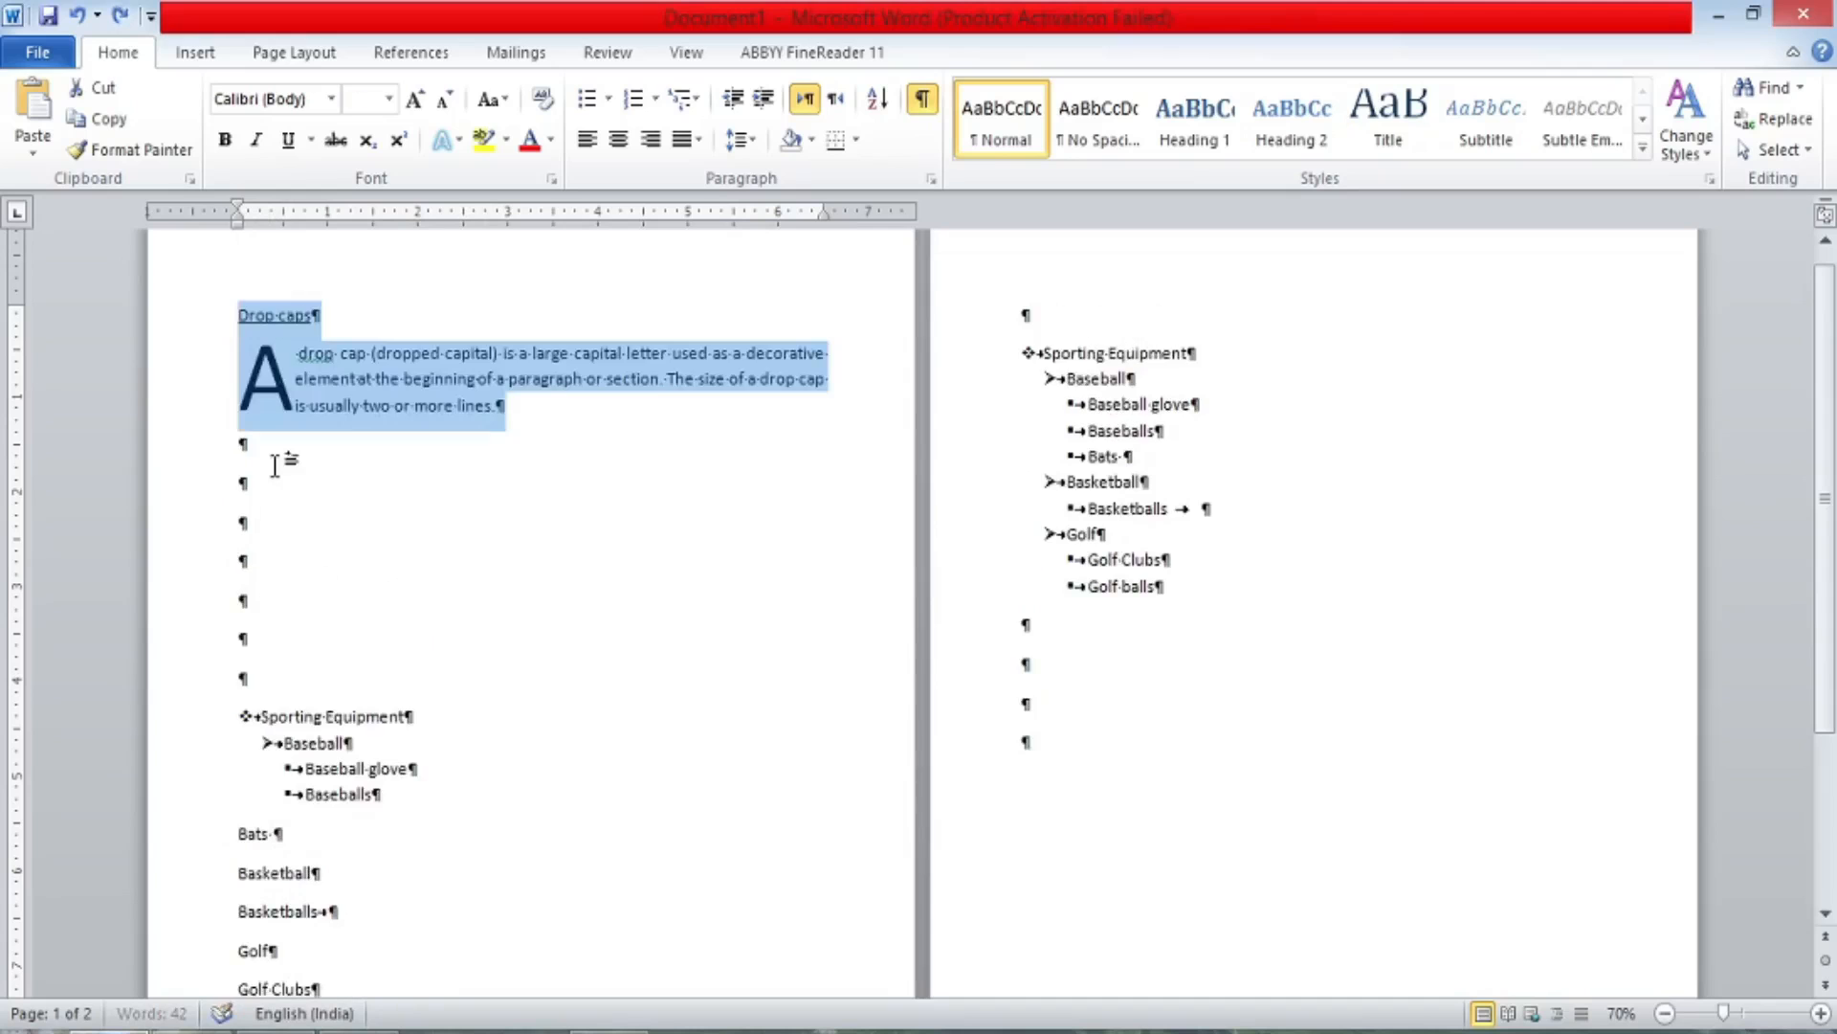
Insert a Next Page section break at the third empty line below the drop cap paragraph.
{"action": "left_click", "coordinate": [267, 574]}
{"action": "left_click", "coordinate": [283, 526]}
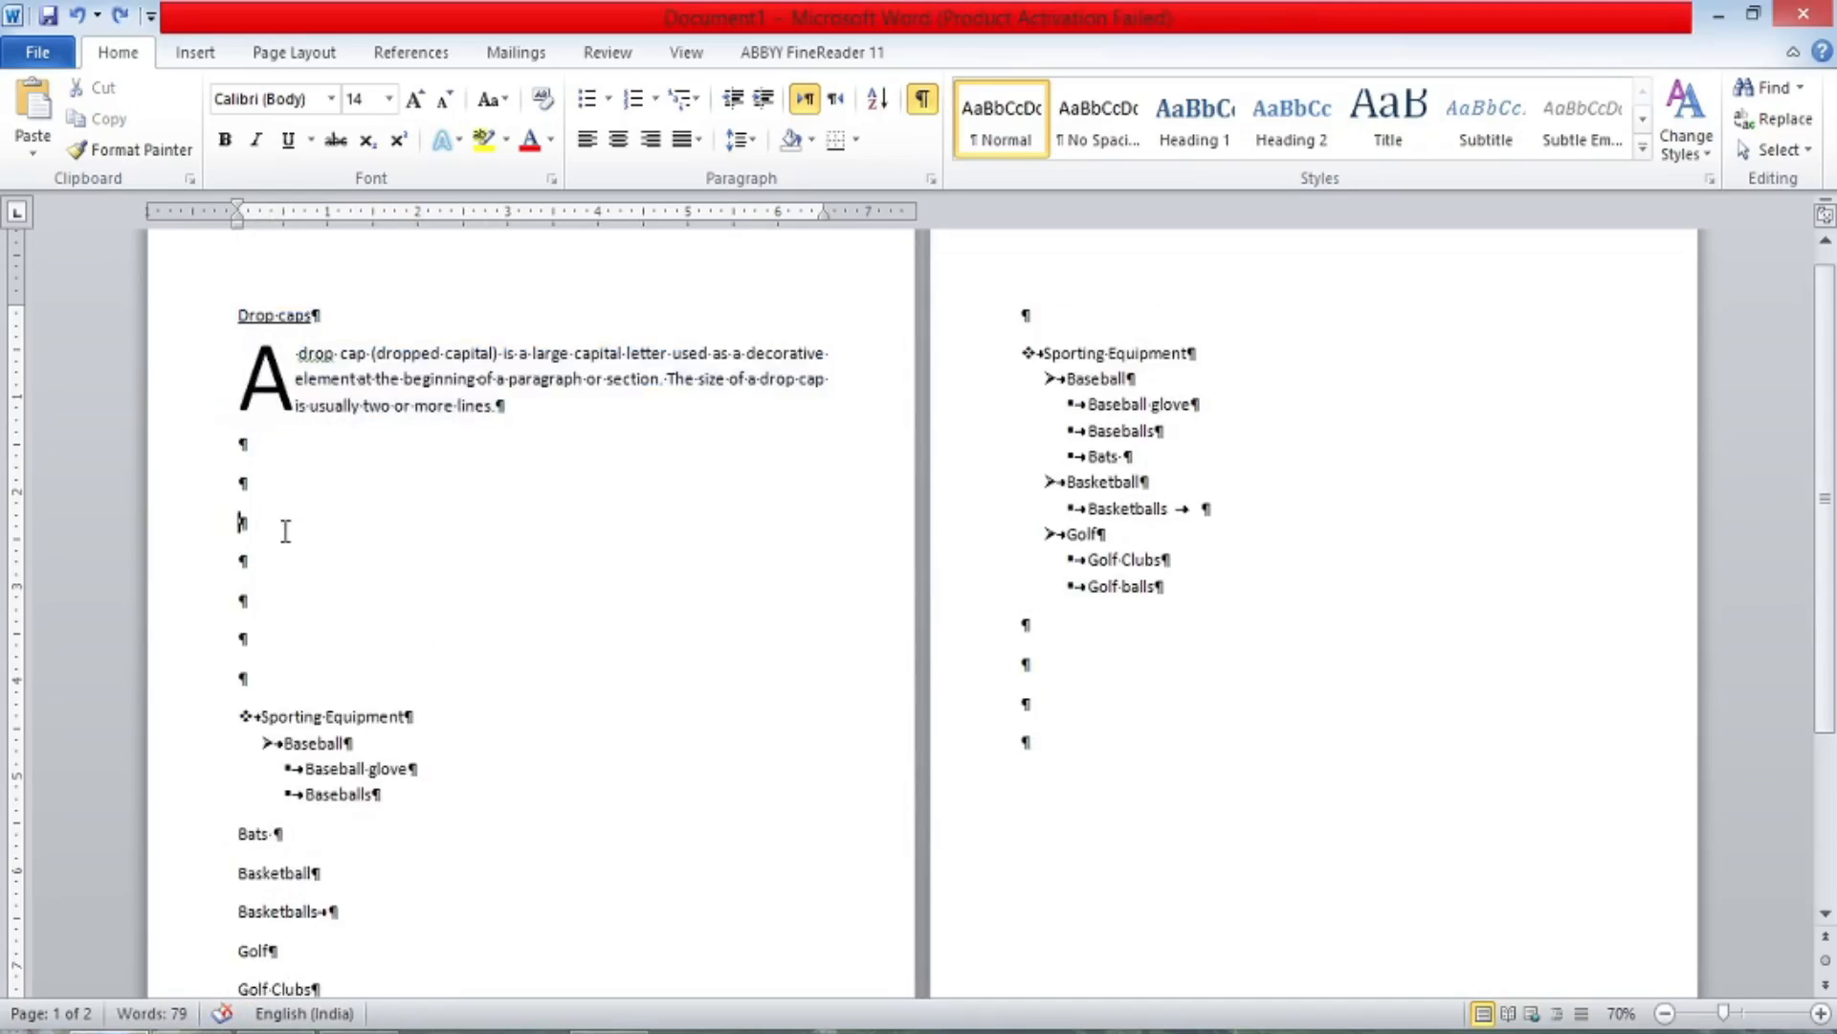
{"action": "left_click", "coordinate": [287, 52]}
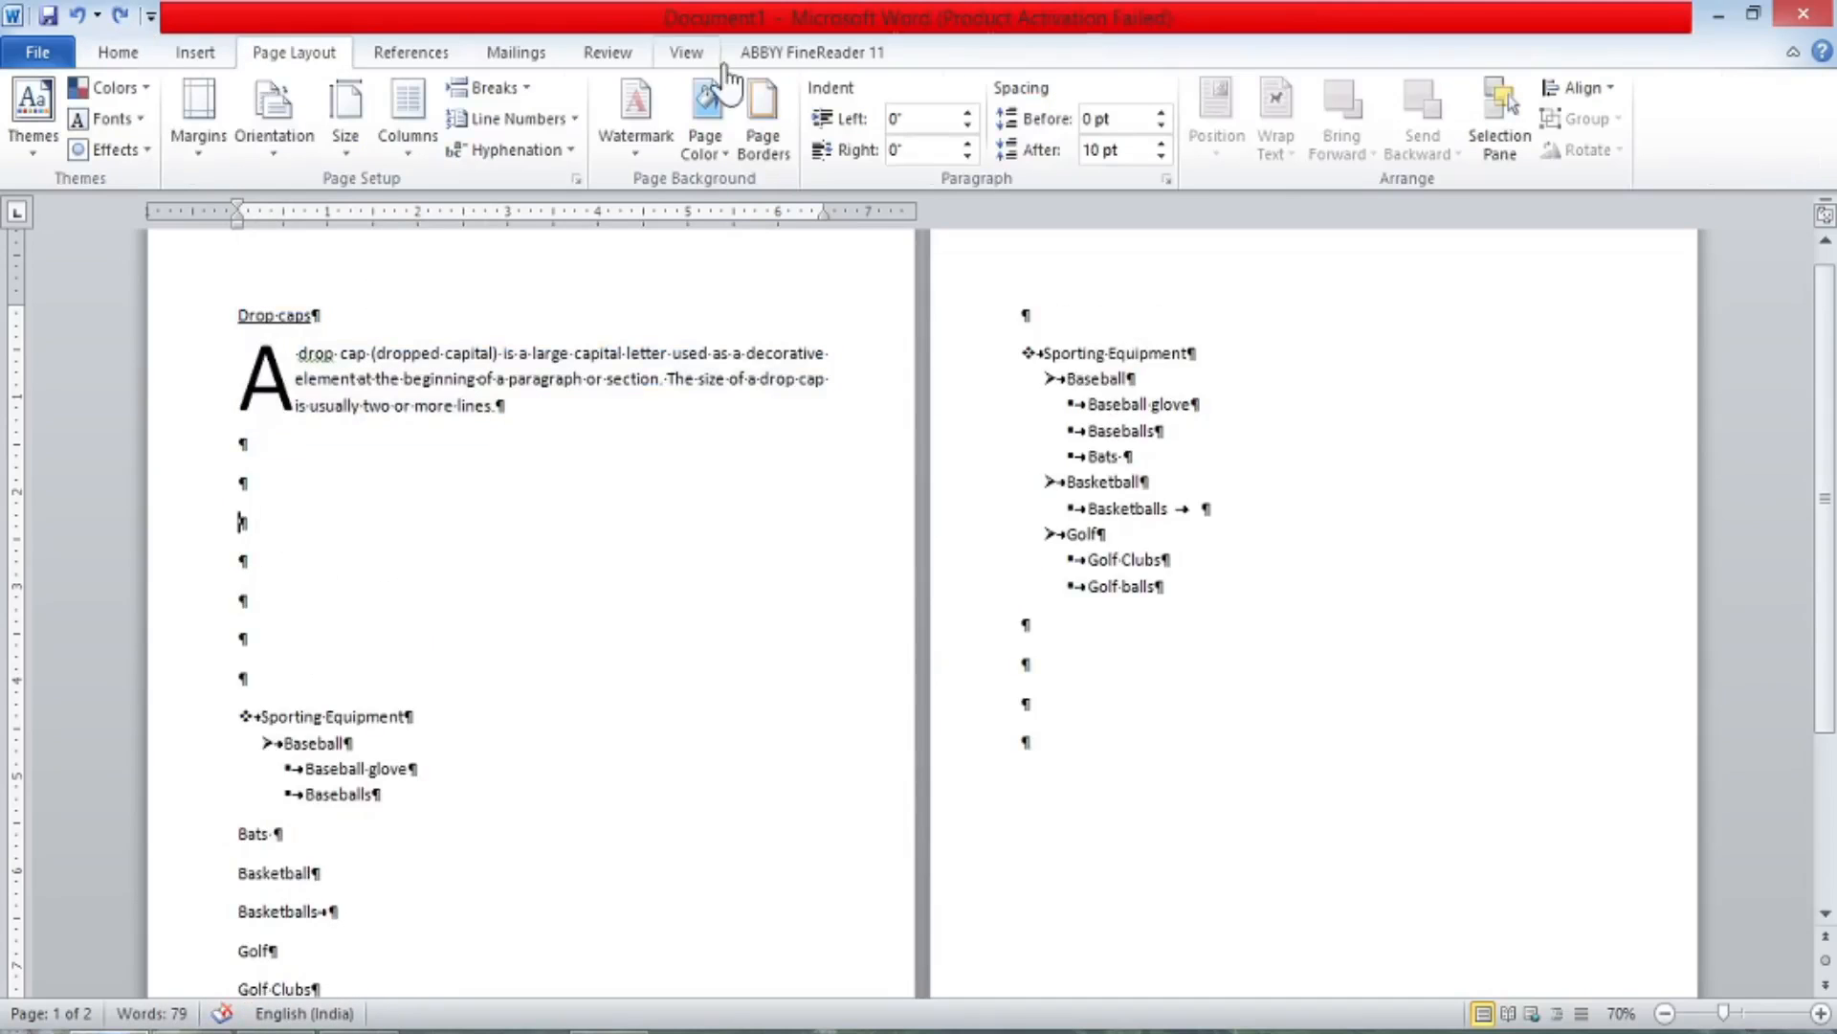
{"action": "left_click", "coordinate": [499, 96]}
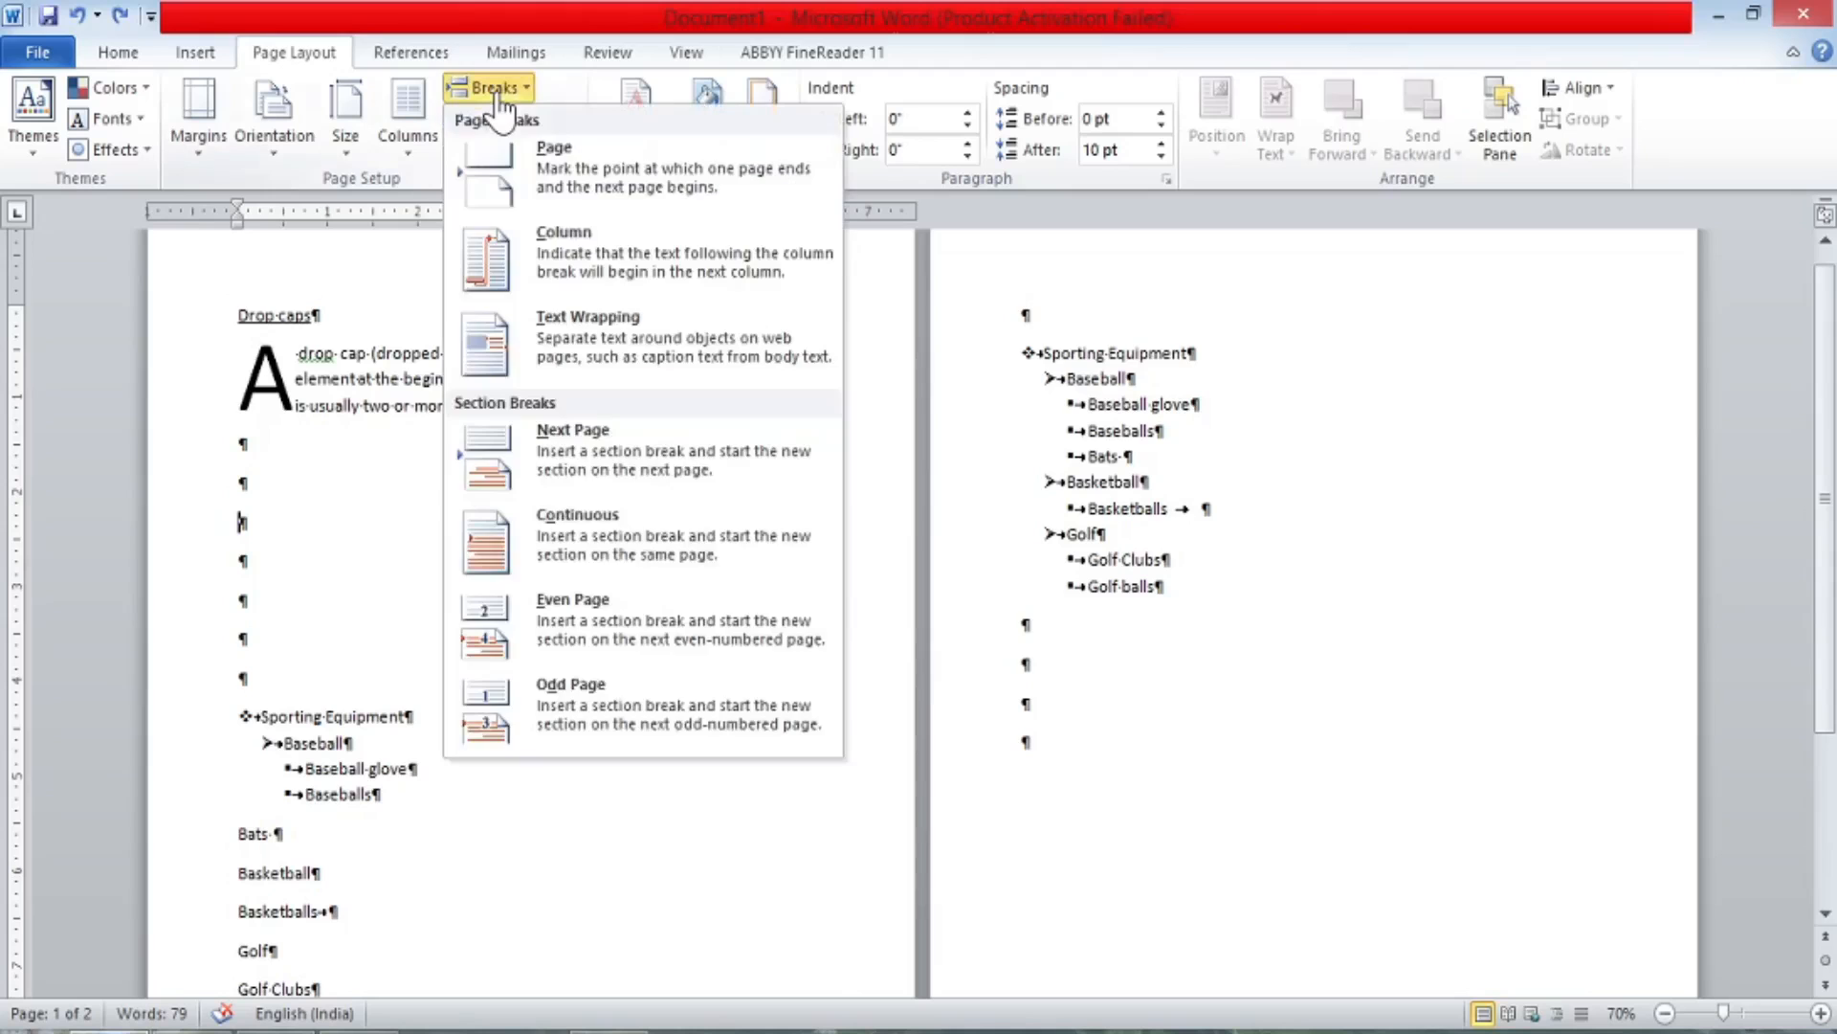
{"action": "left_click", "coordinate": [614, 446]}
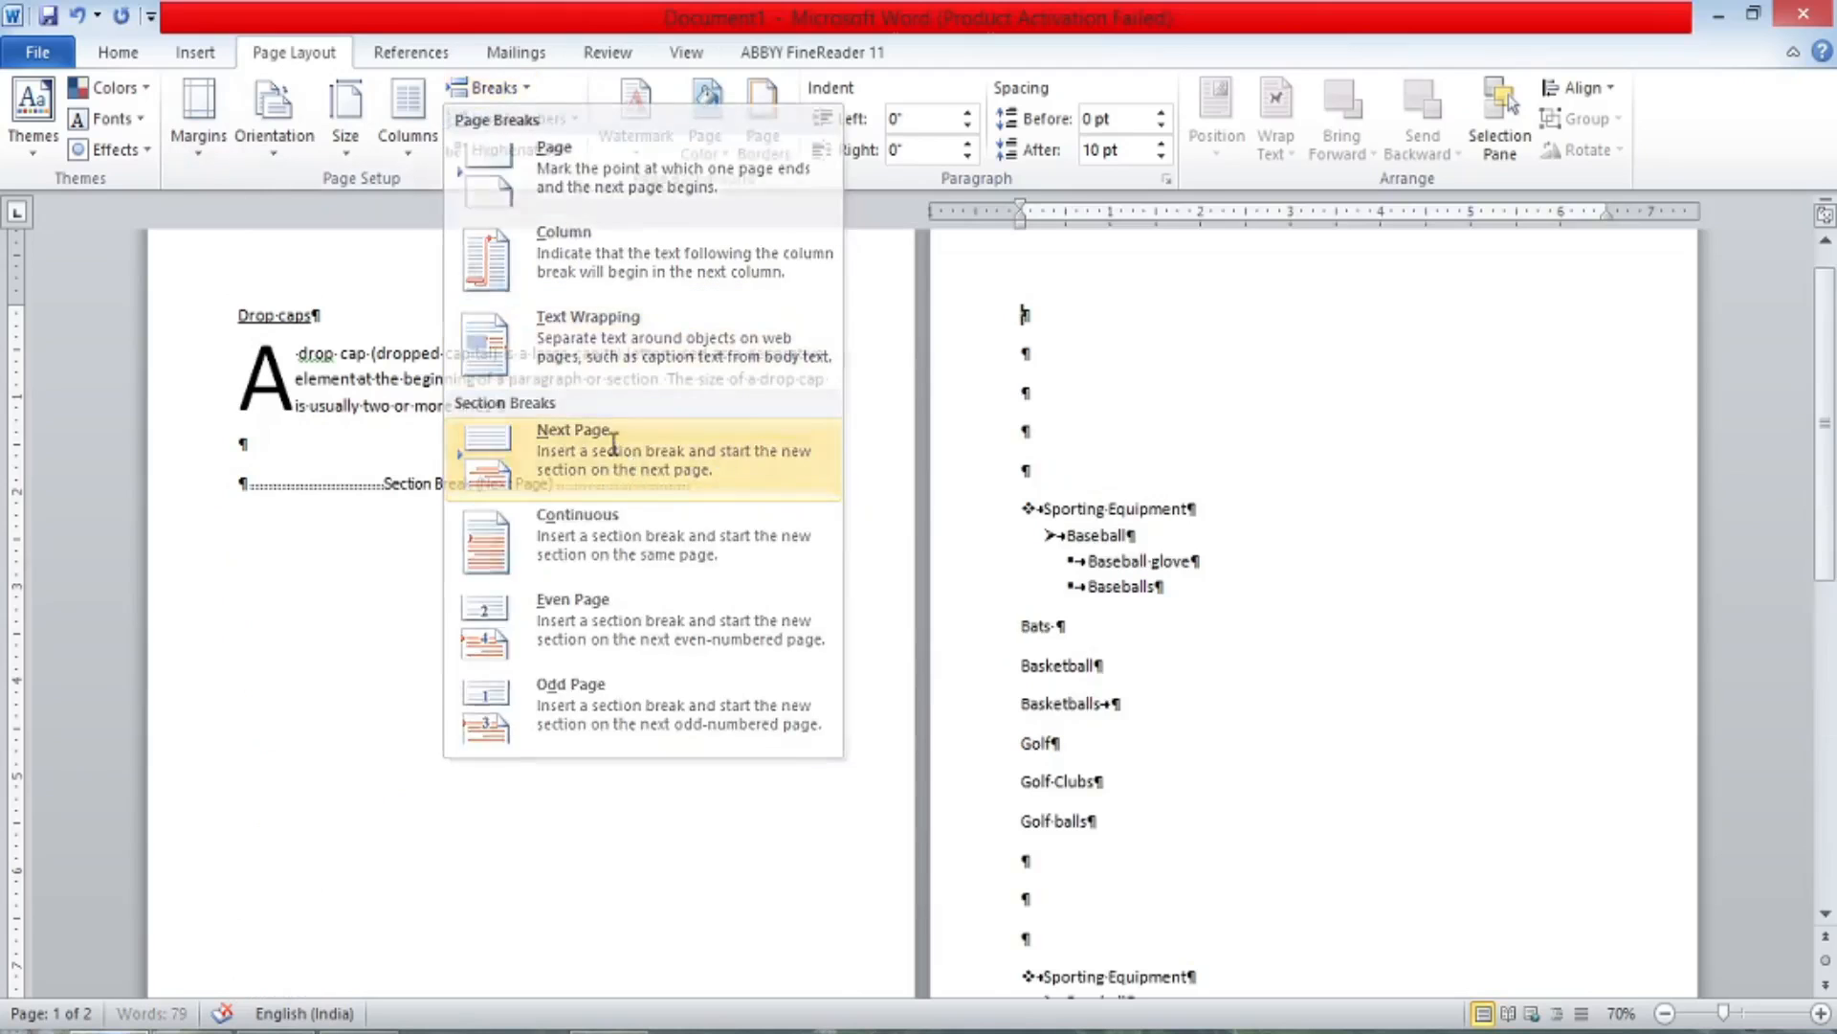
Delete the Drop caps heading and paragraph above the Next Page section break, and undo that deletion.
{"action": "left_click", "coordinate": [381, 480]}
{"action": "left_click_drag", "start_coordinate": [533, 425], "coordinate": [263, 291]}
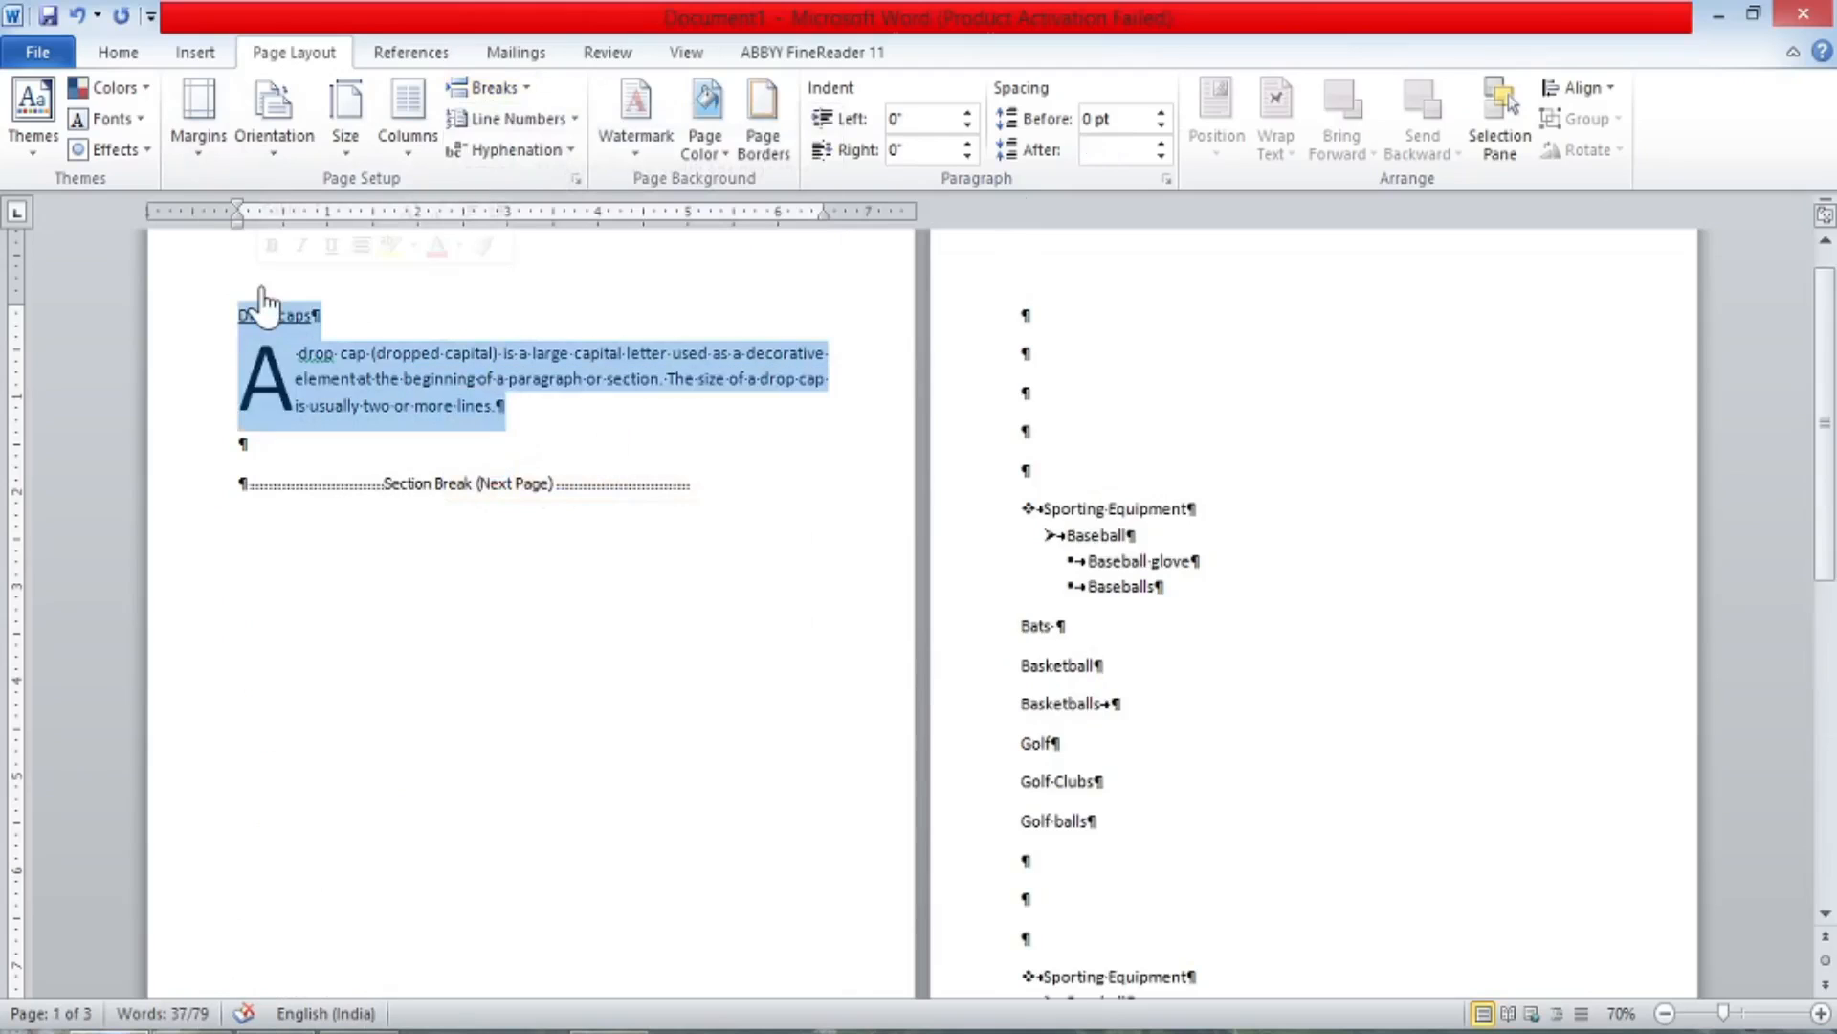
{"action": "key", "text": "Delete"}
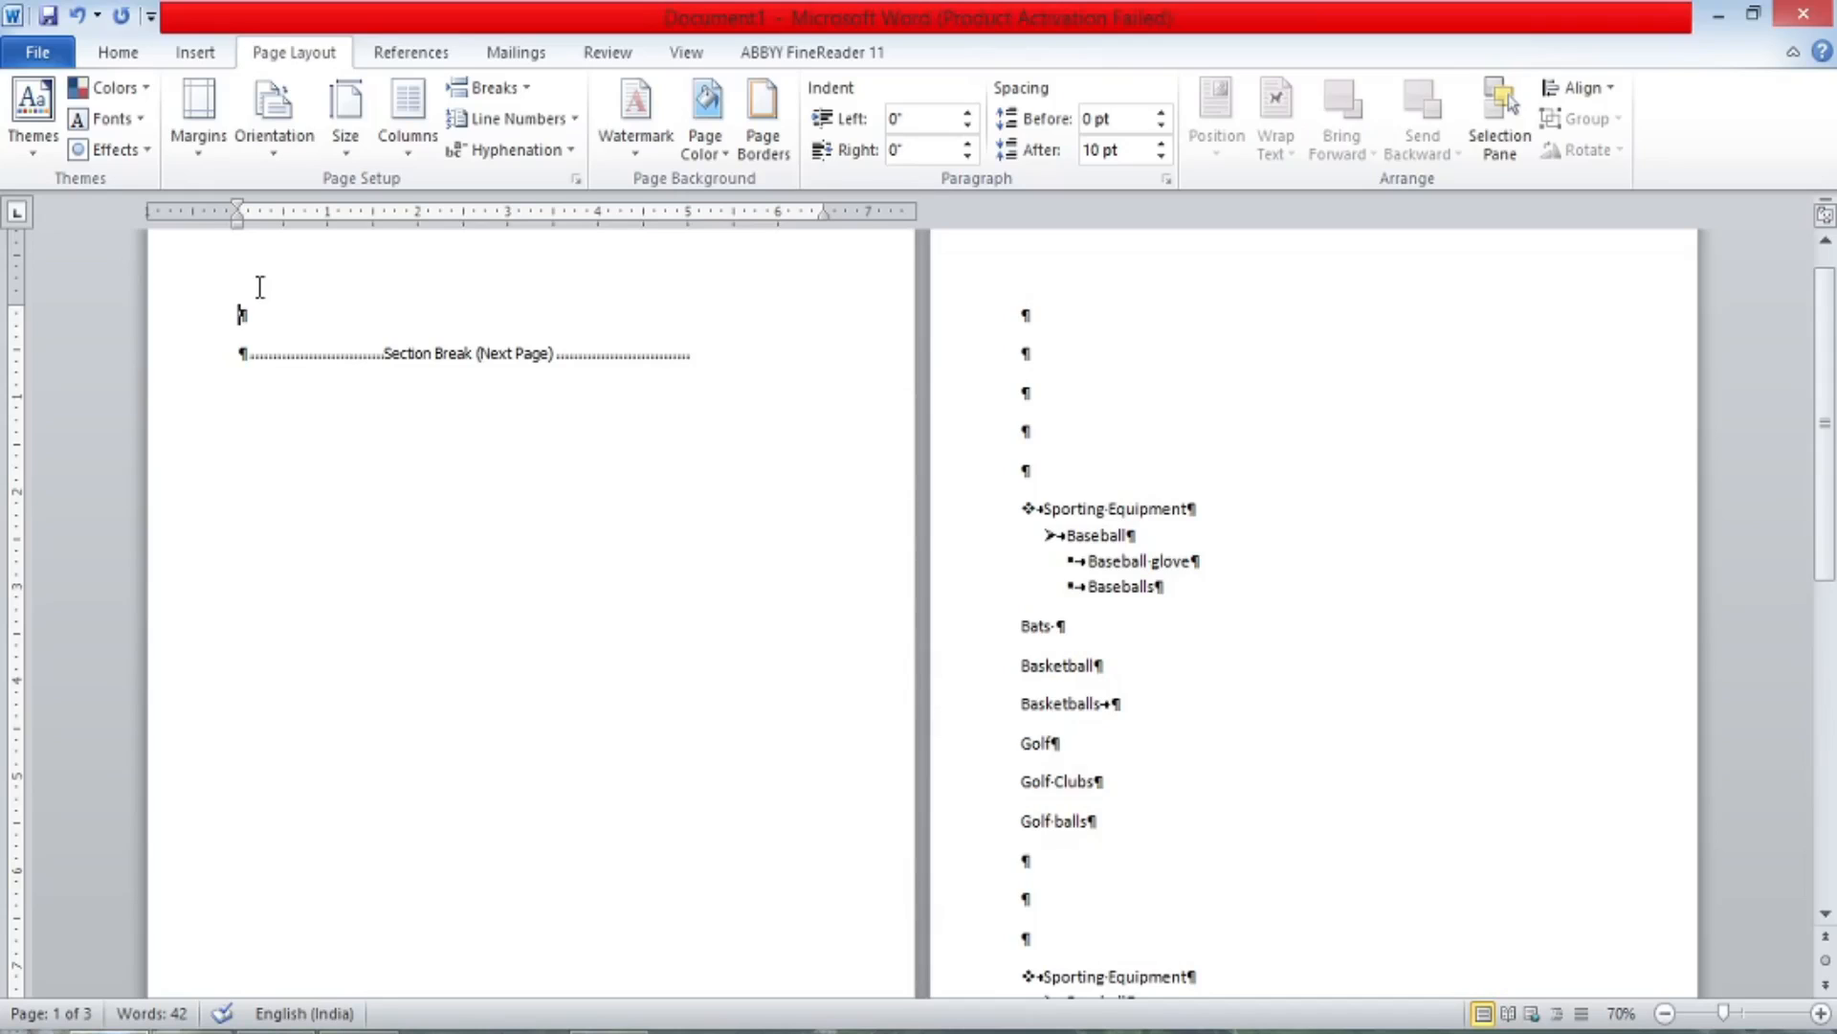
{"action": "key", "text": "ctrl+z"}
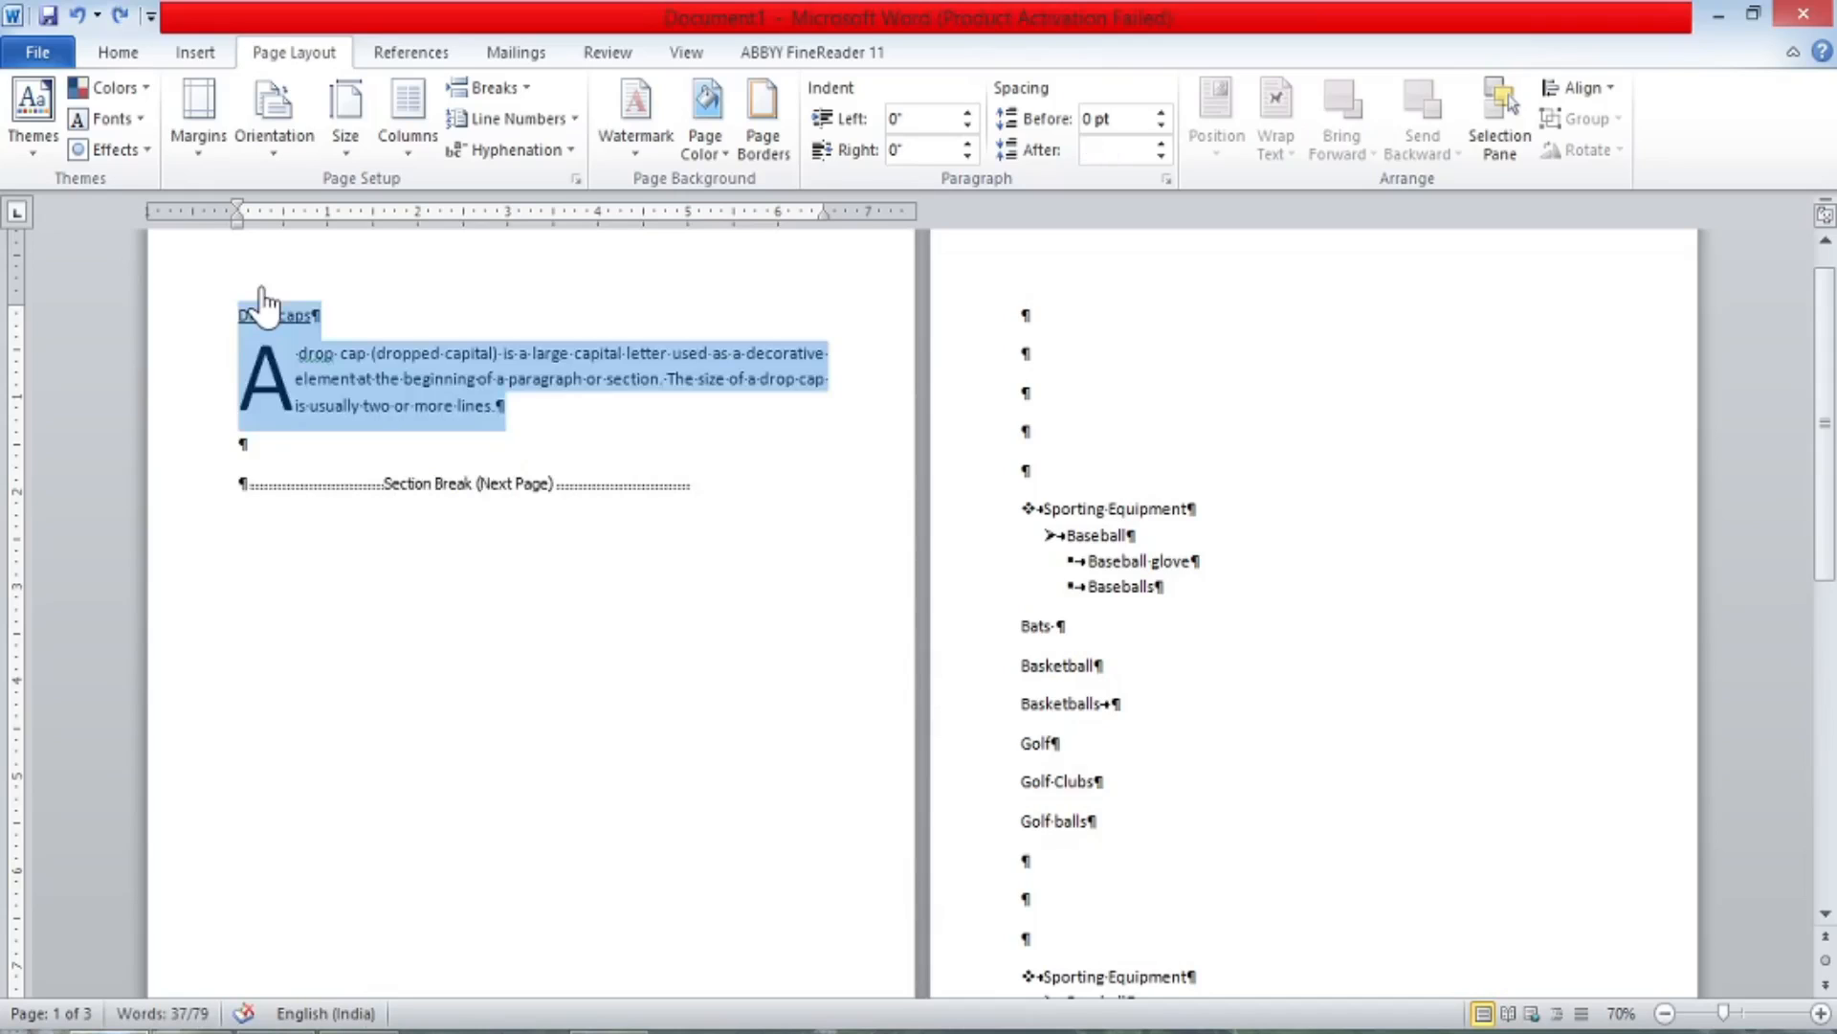
Insert a Continuous section break directly before the Next Page section break below the drop cap paragraph.
{"action": "left_click", "coordinate": [460, 508]}
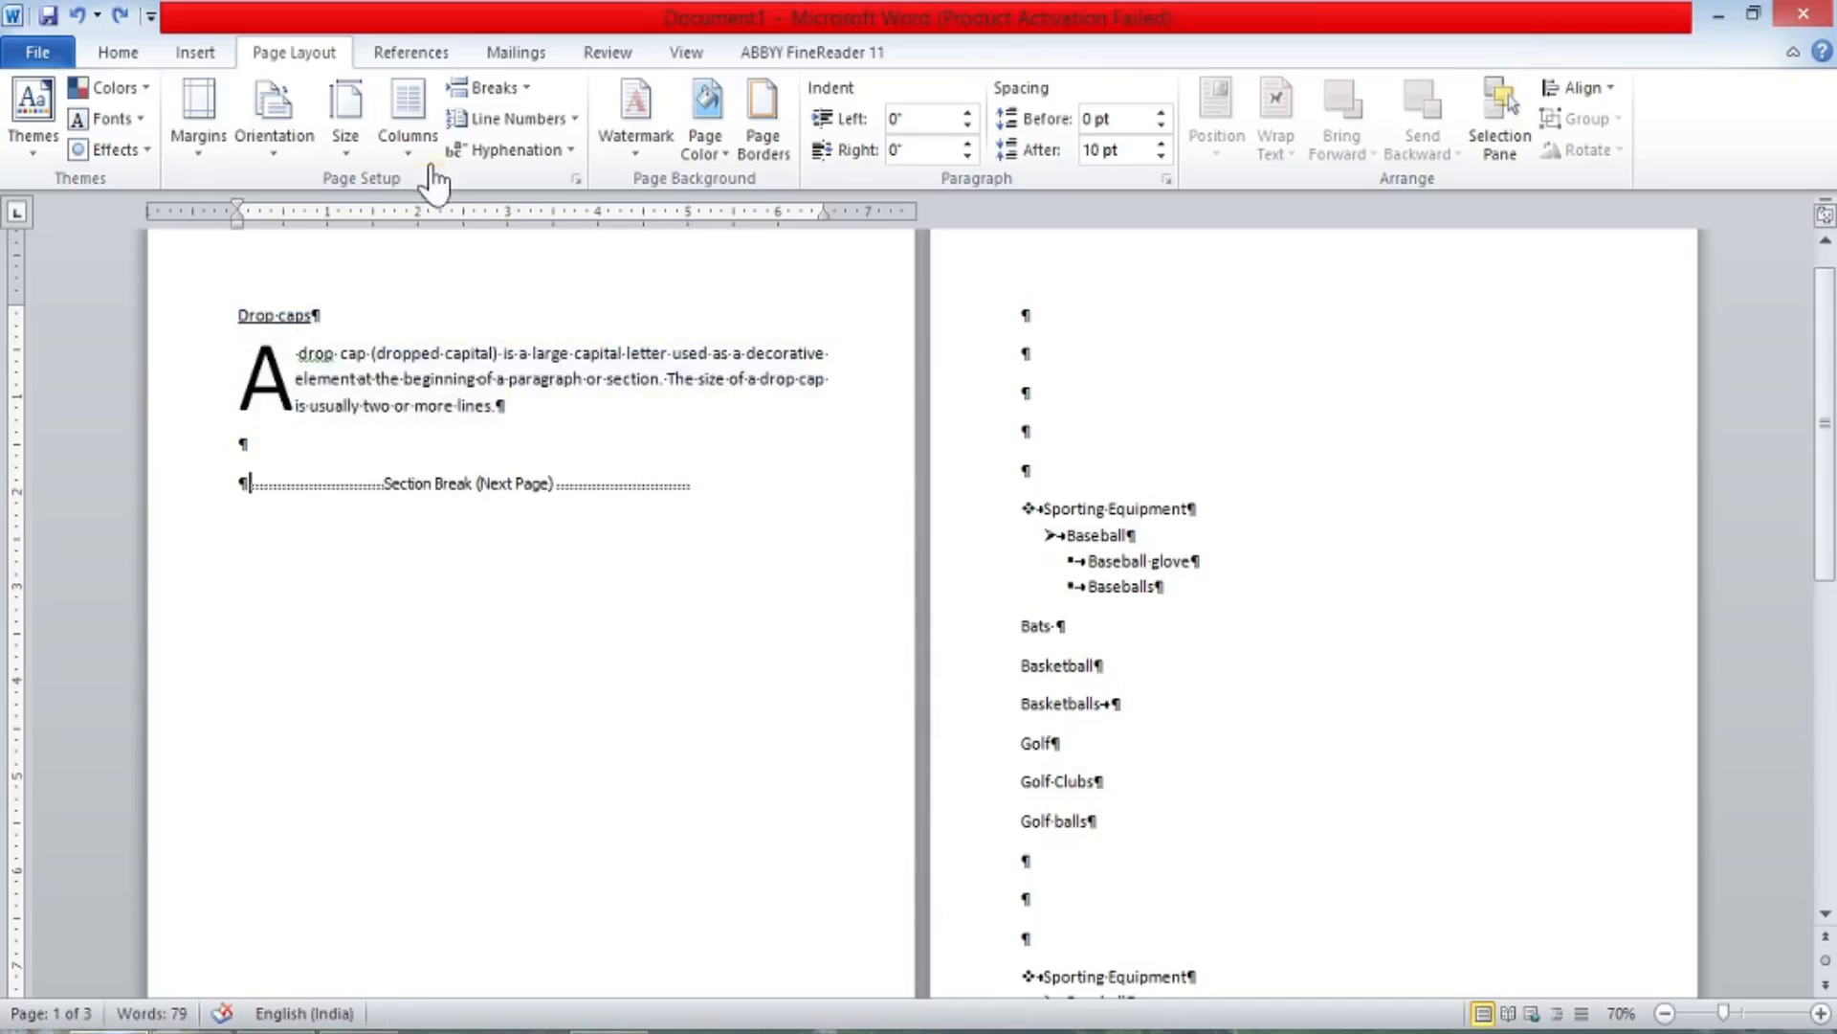
{"action": "left_click", "coordinate": [493, 89]}
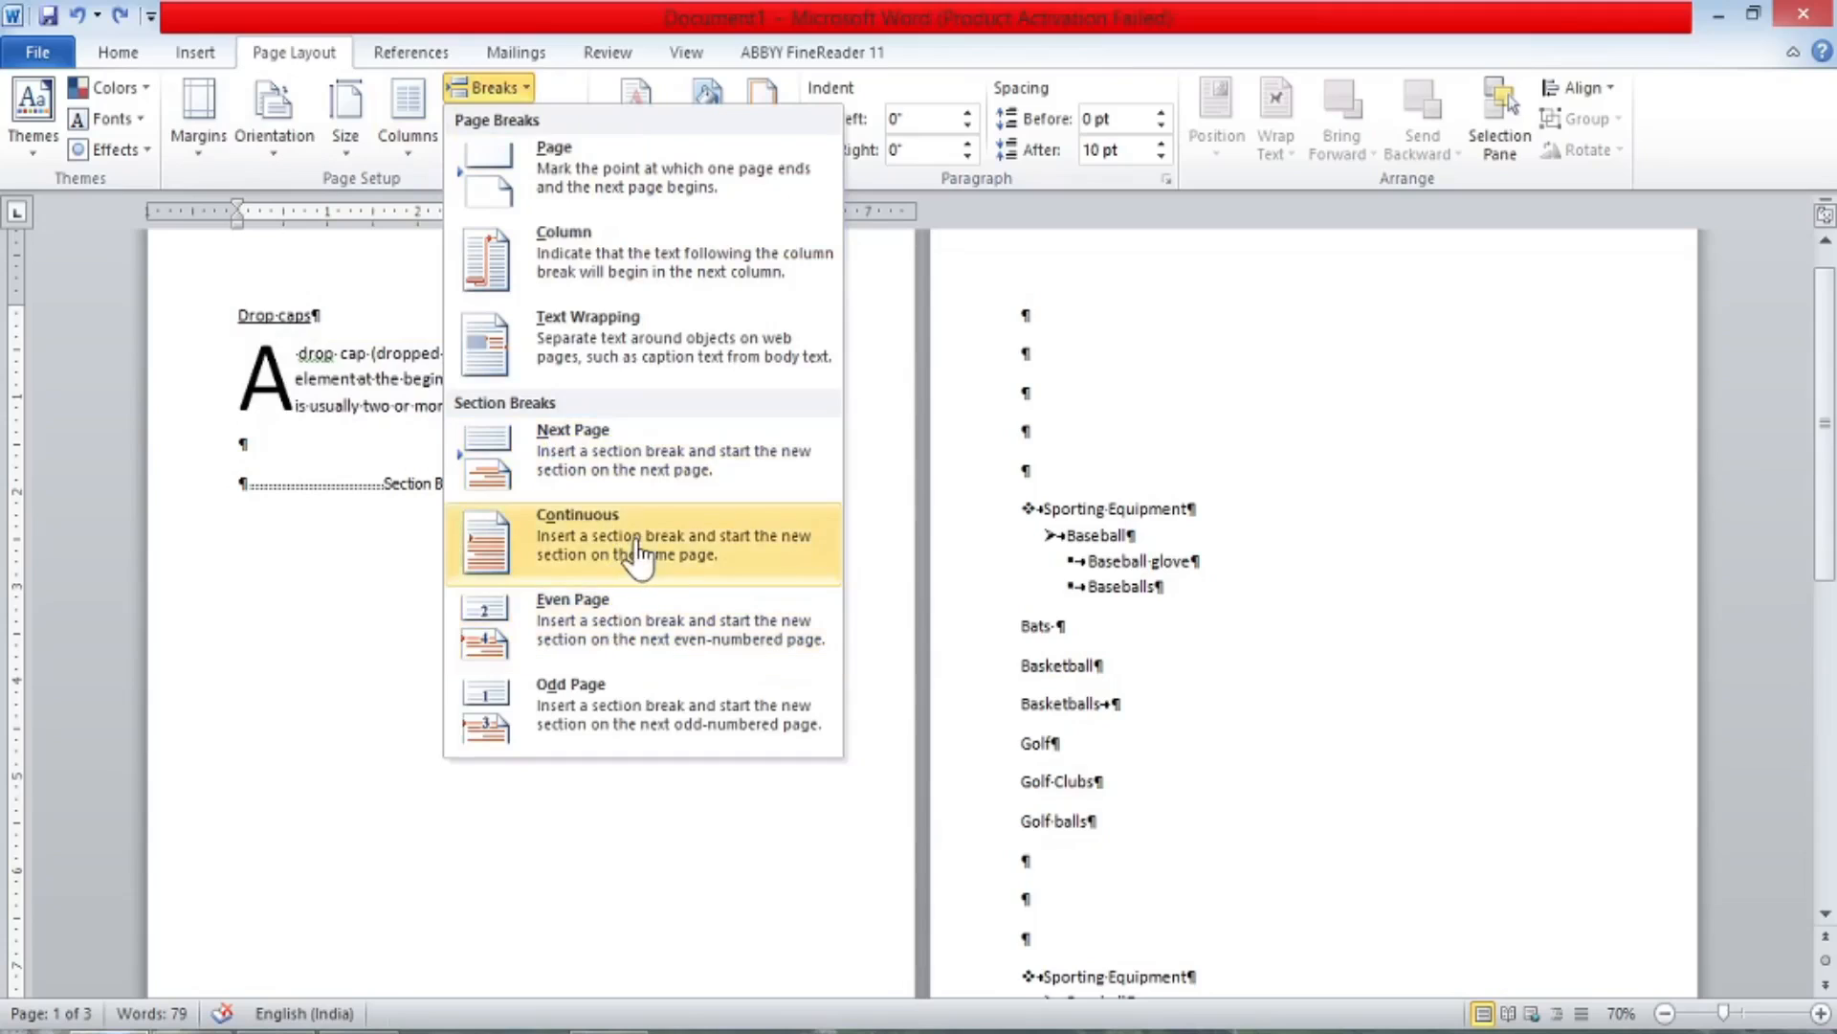
{"action": "left_click", "coordinate": [682, 583]}
{"action": "key", "text": "BackSpace"}
{"action": "key", "text": "BackSpace"}
{"action": "key", "text": "BackSpace"}
{"action": "key", "text": "BackSpace"}
{"action": "key", "text": "BackSpace"}
{"action": "key", "text": "BackSpace"}
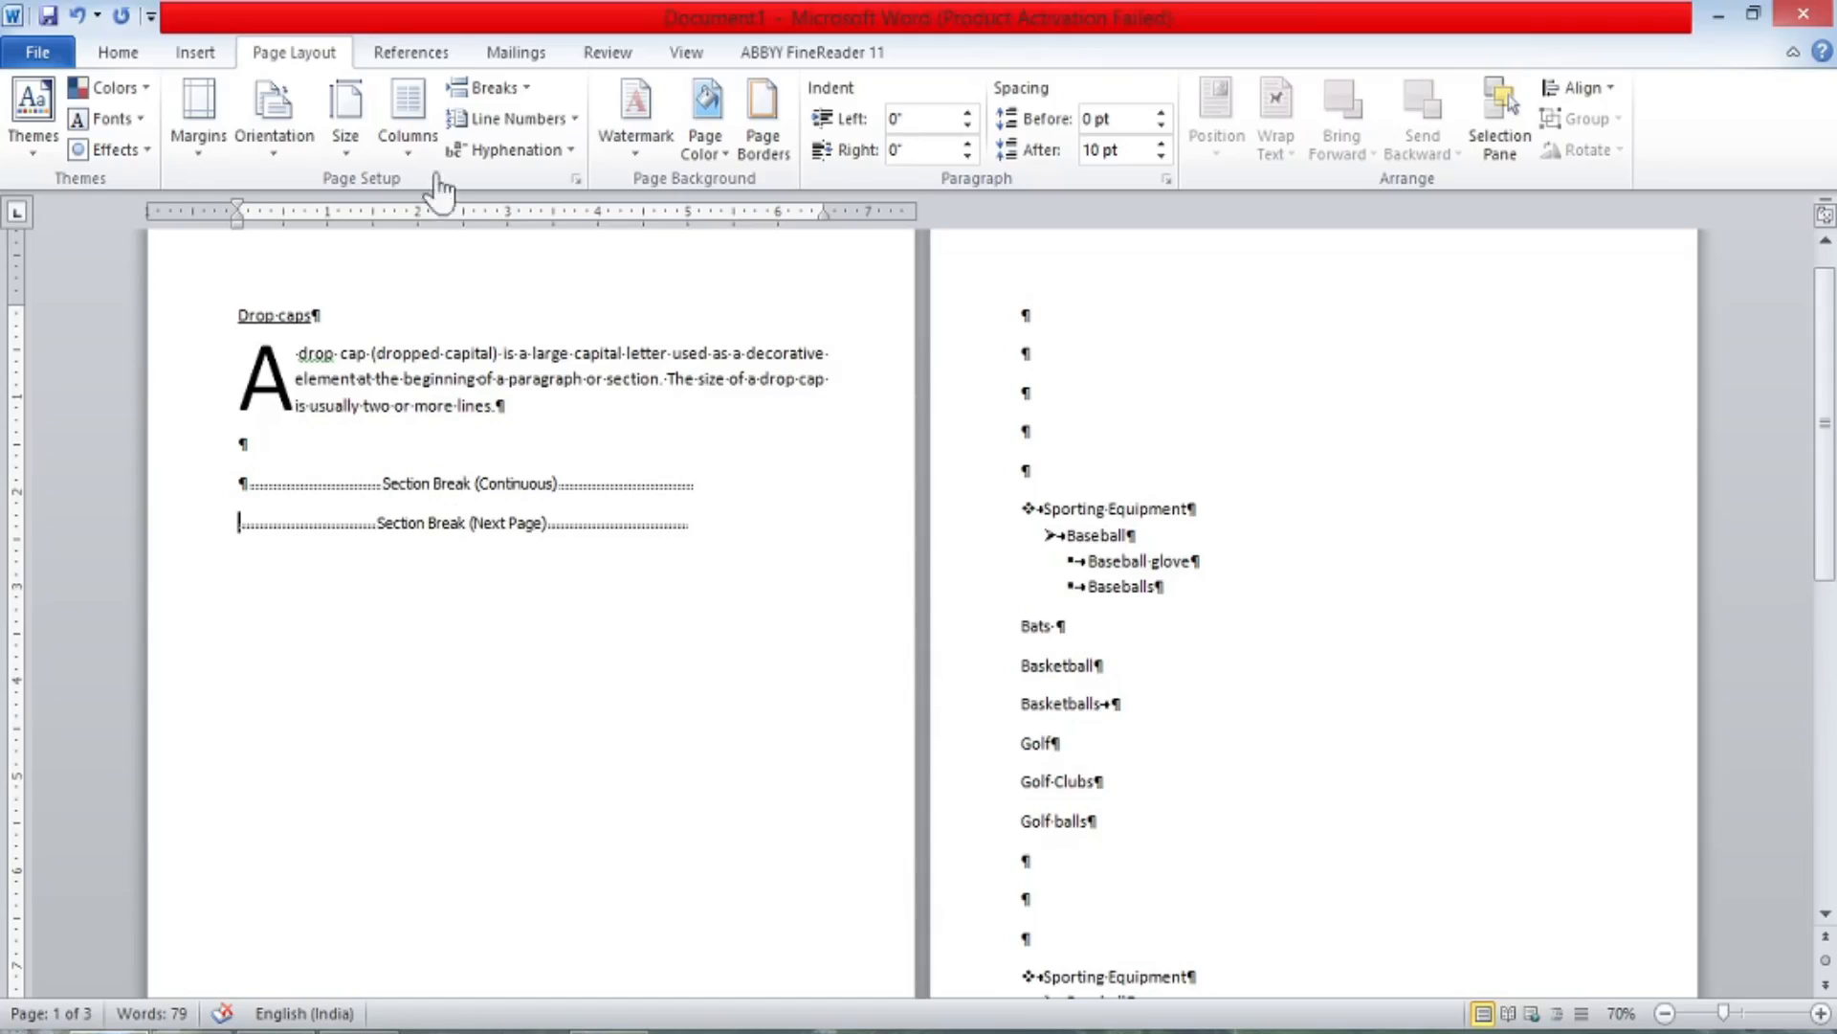
Review the available page and section break types, including the Even Page and Odd Page descriptions, without inserting one.
{"action": "left_click", "coordinate": [488, 87]}
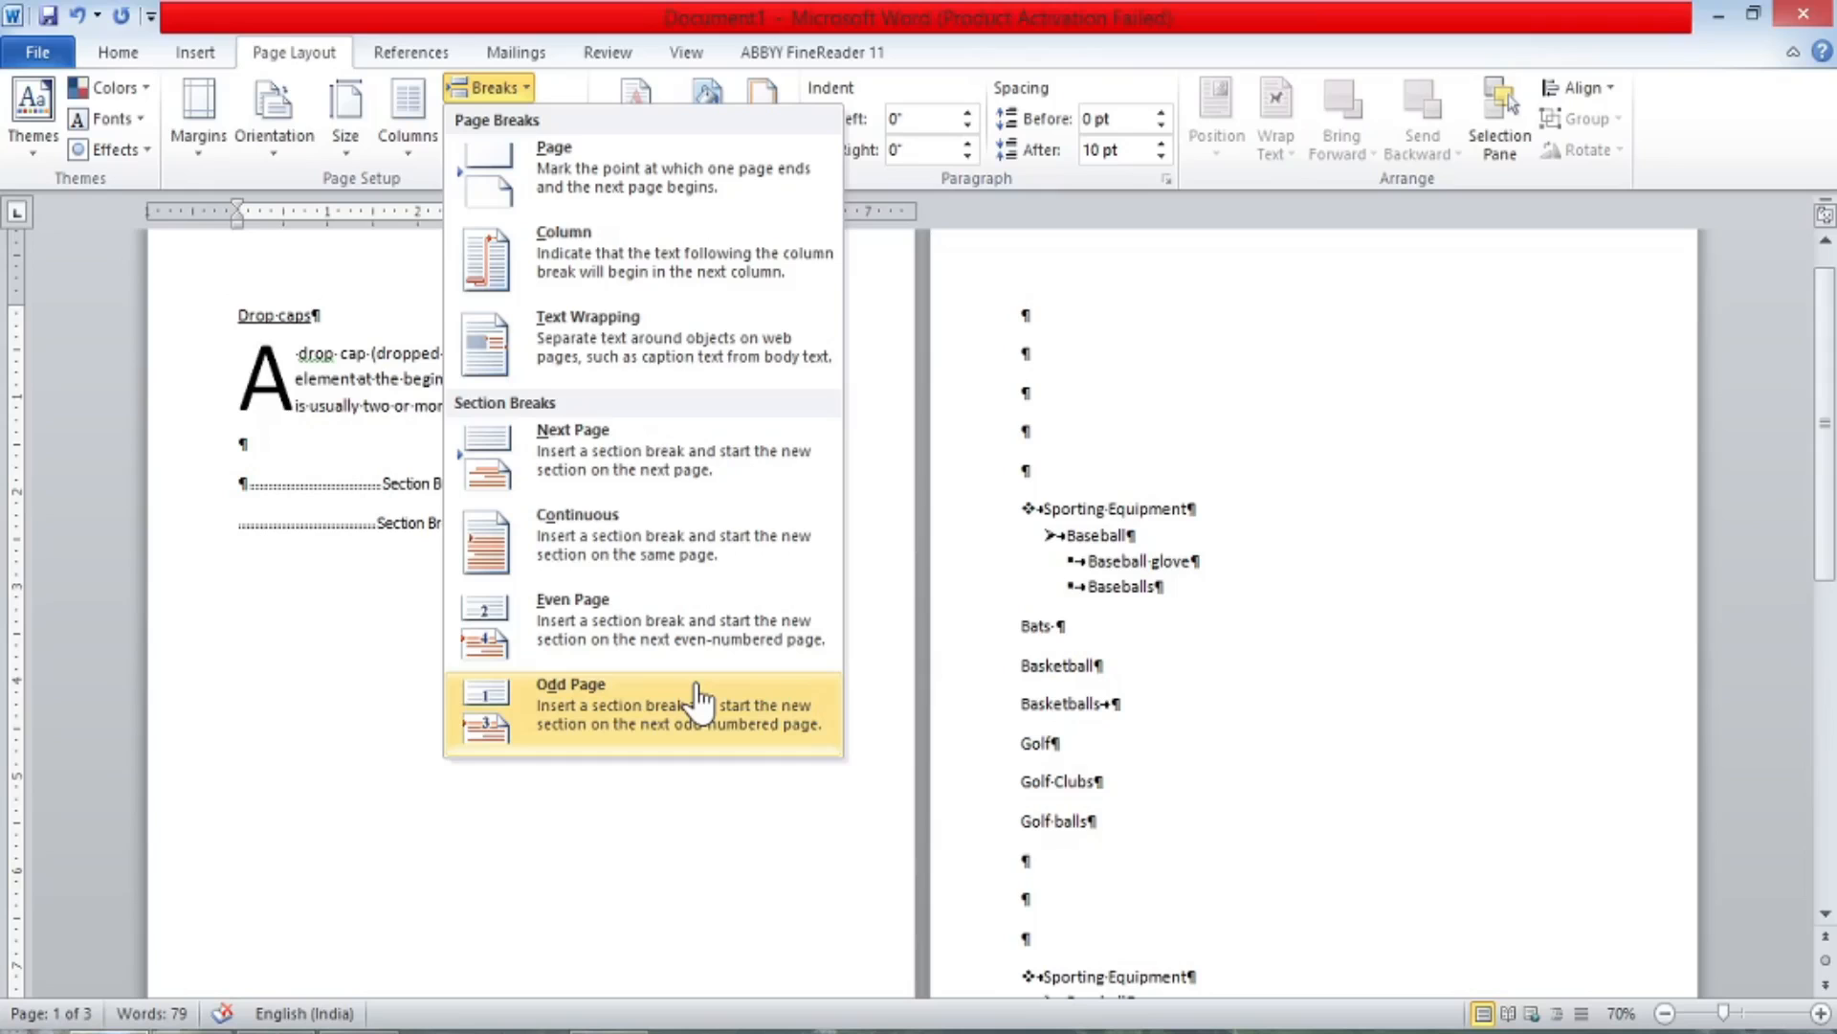
{"action": "left_click", "coordinate": [328, 553]}
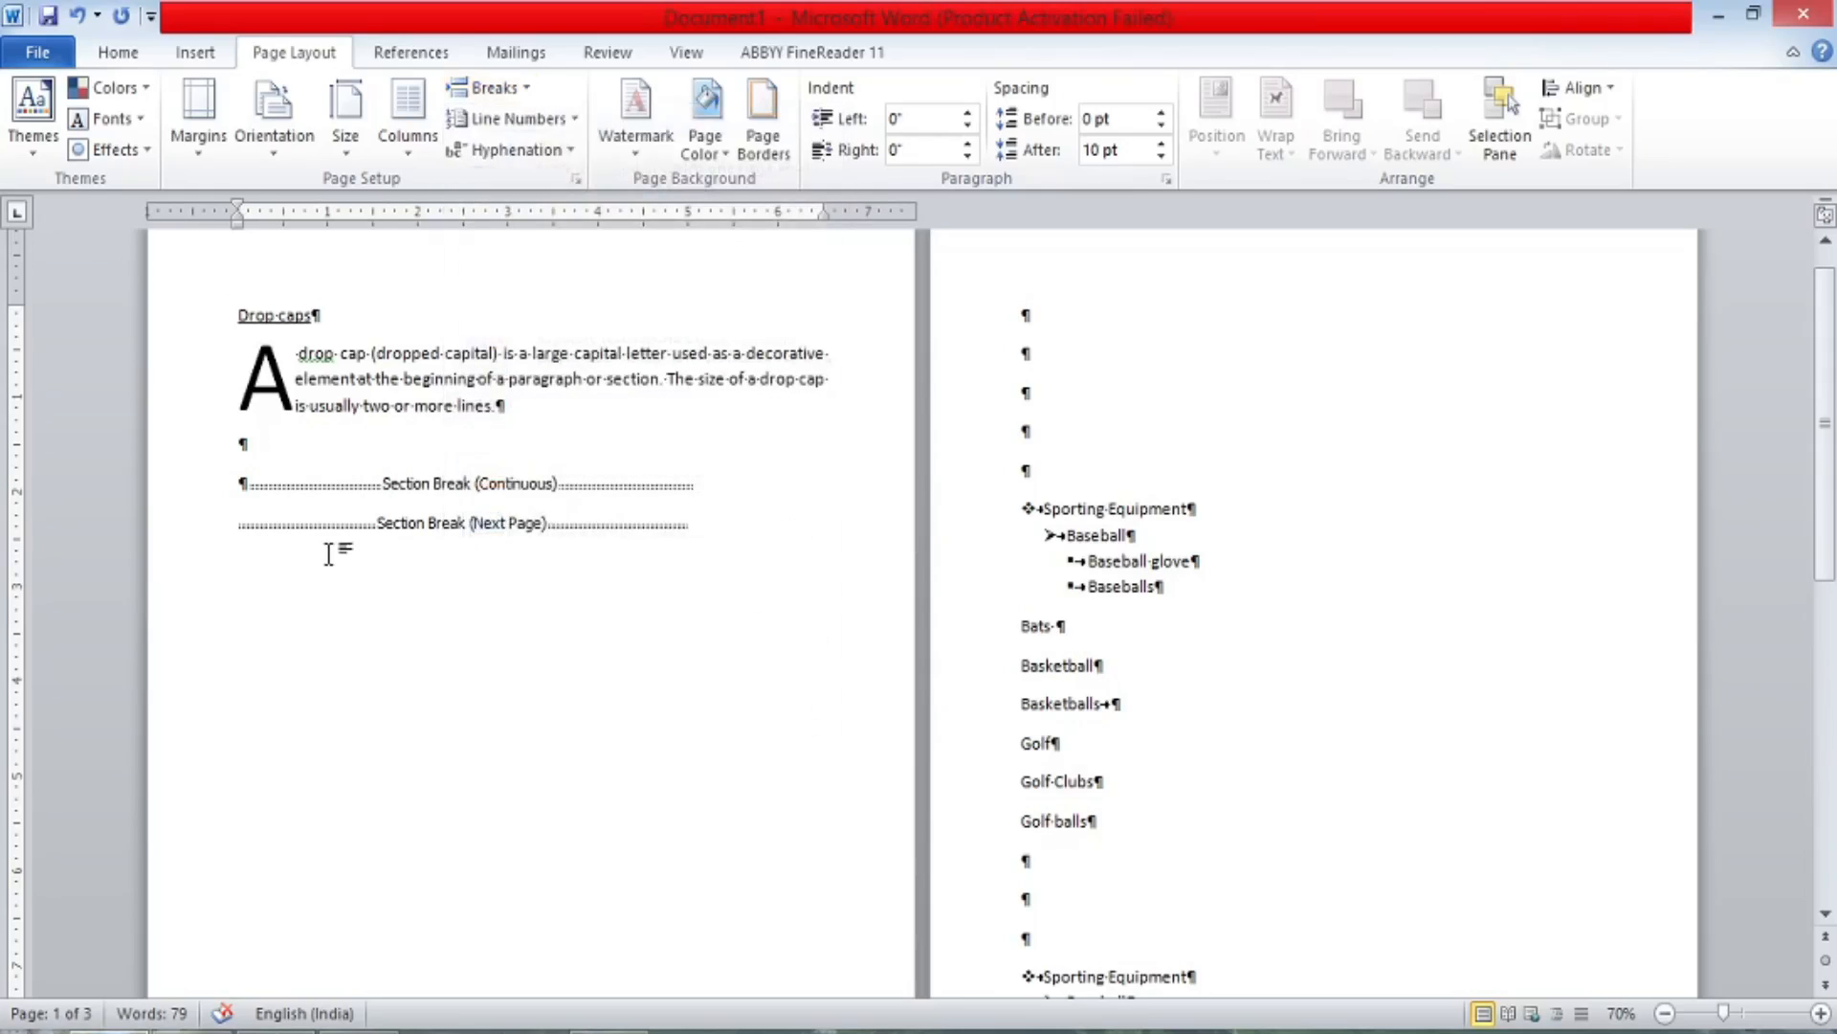
{"action": "left_click", "coordinate": [118, 53]}
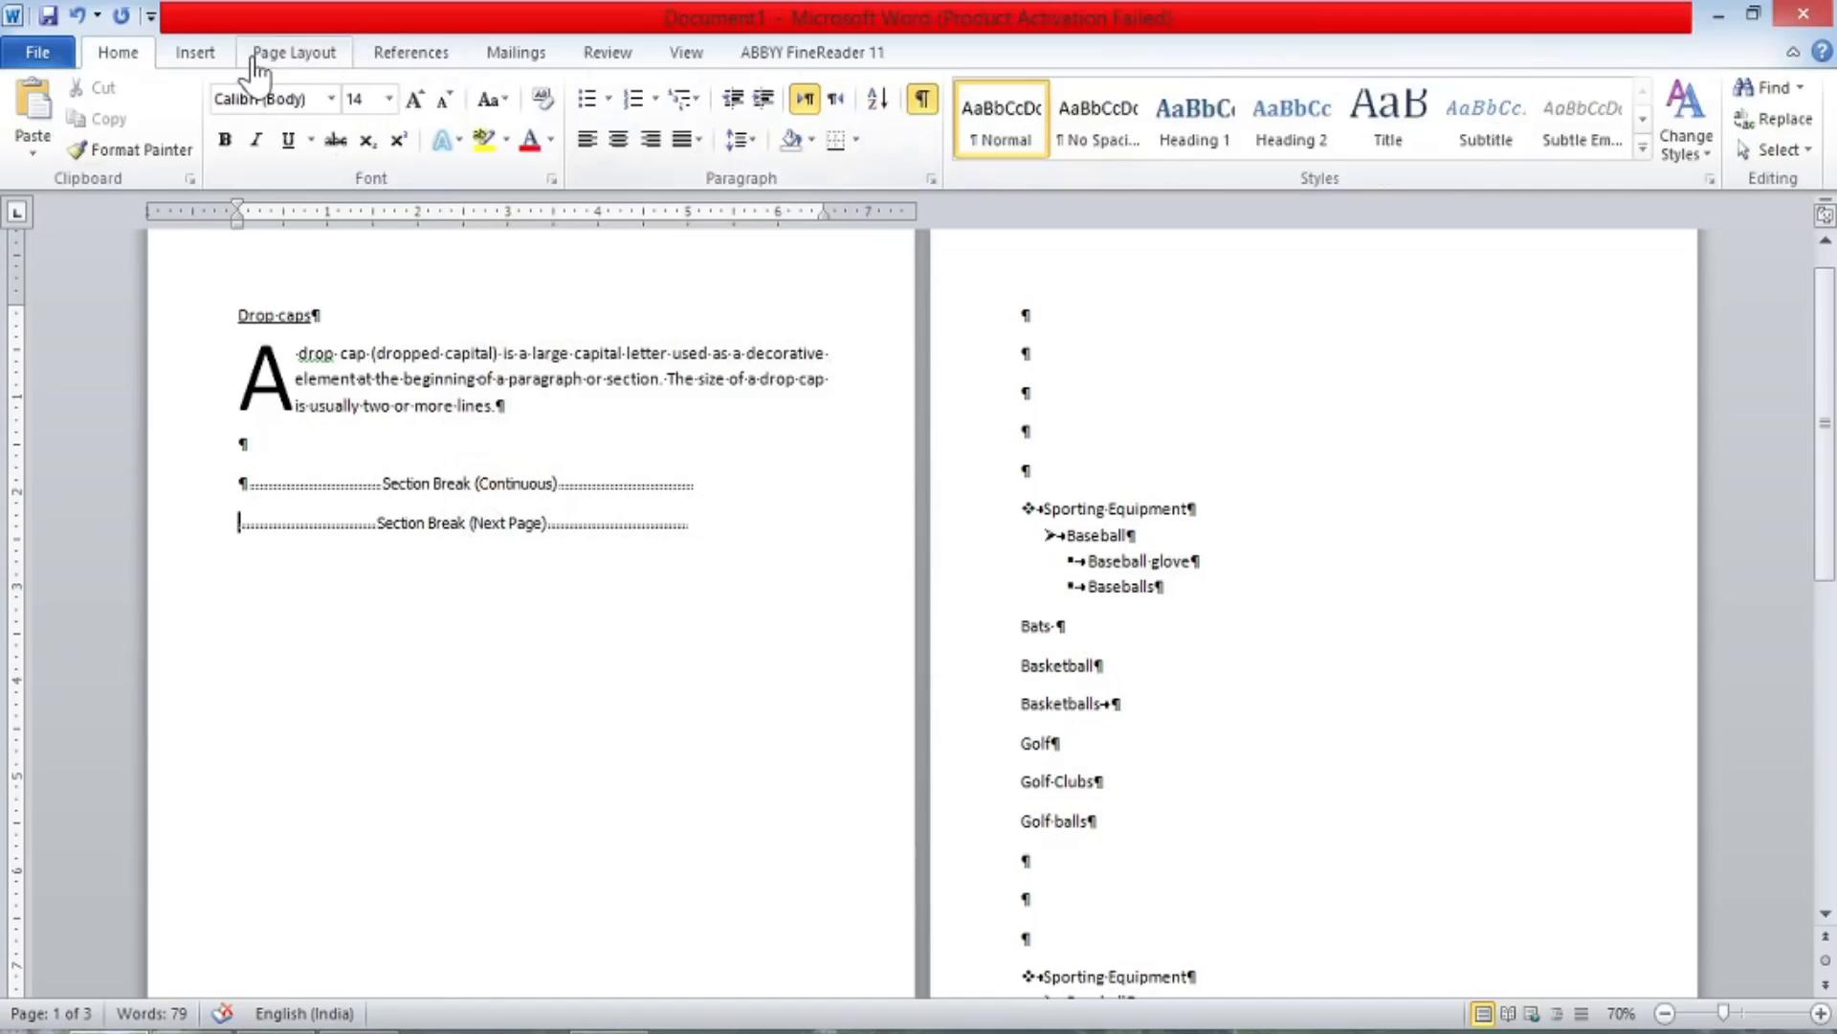
{"action": "left_click", "coordinate": [192, 57]}
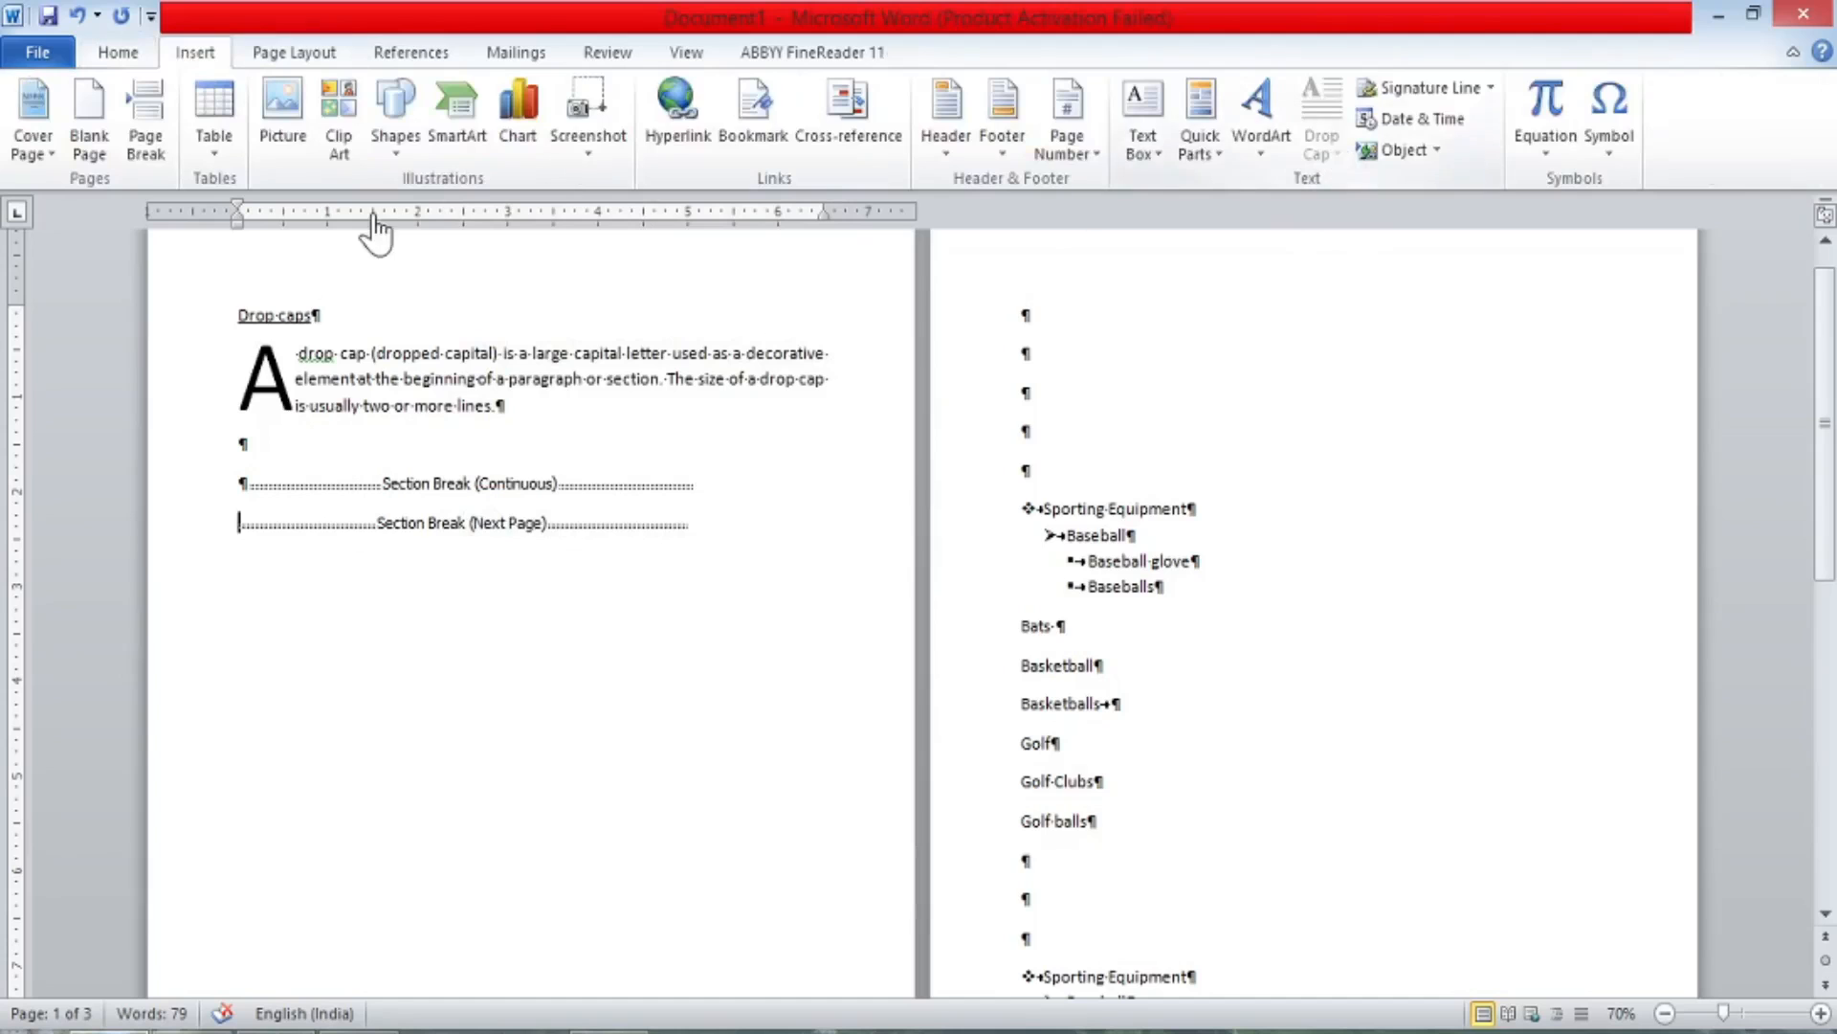
{"action": "left_click", "coordinate": [292, 53]}
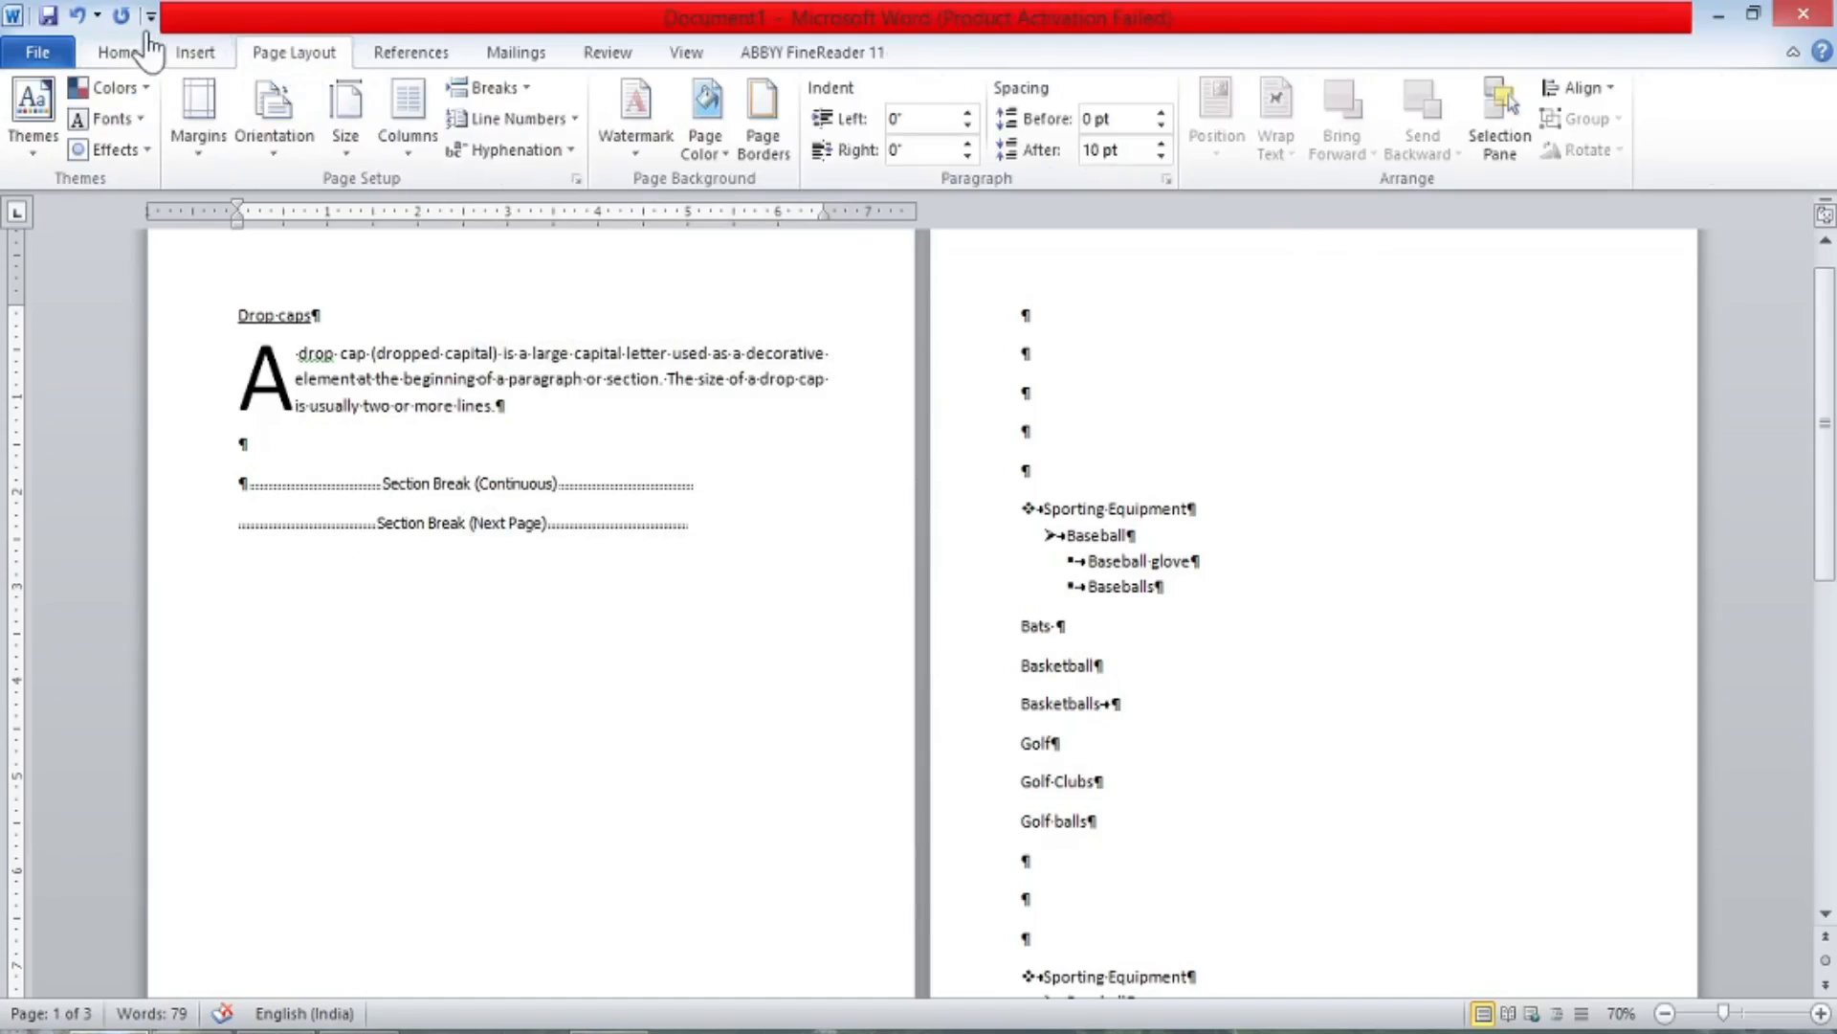
{"action": "left_click", "coordinate": [121, 55]}
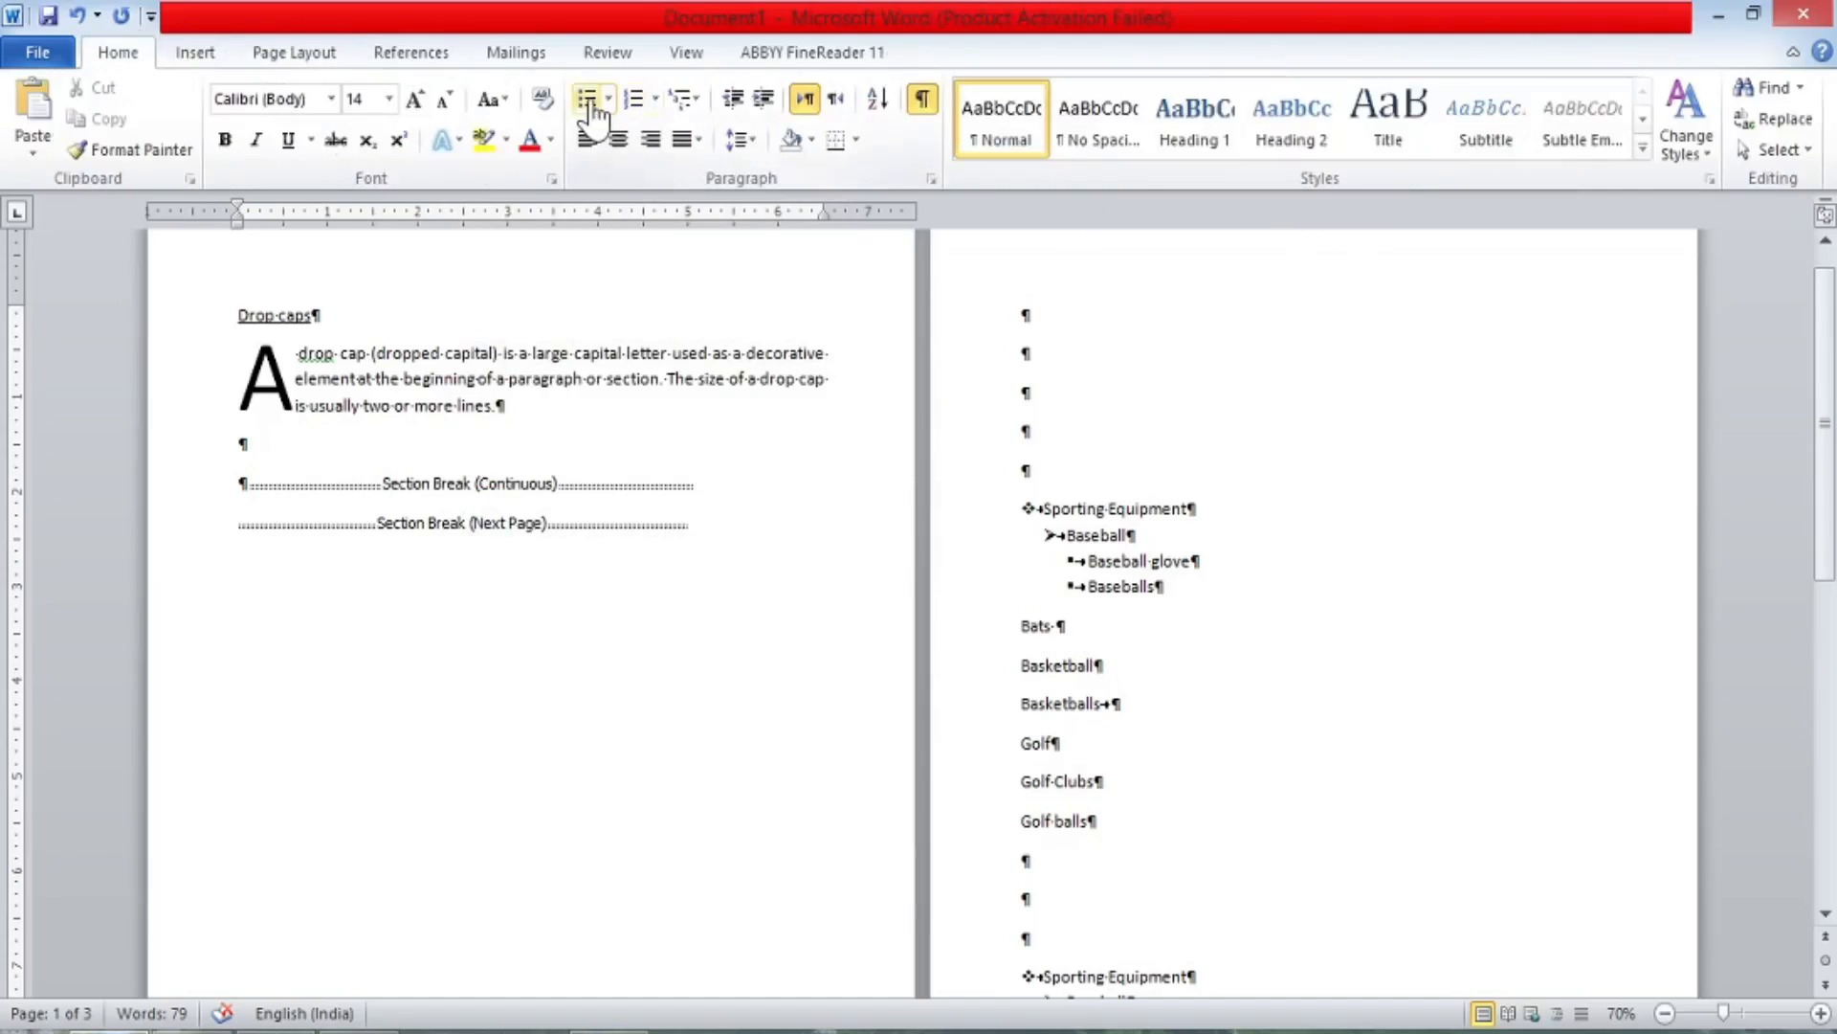
{"action": "left_click", "coordinate": [292, 59]}
{"action": "left_click", "coordinate": [515, 90]}
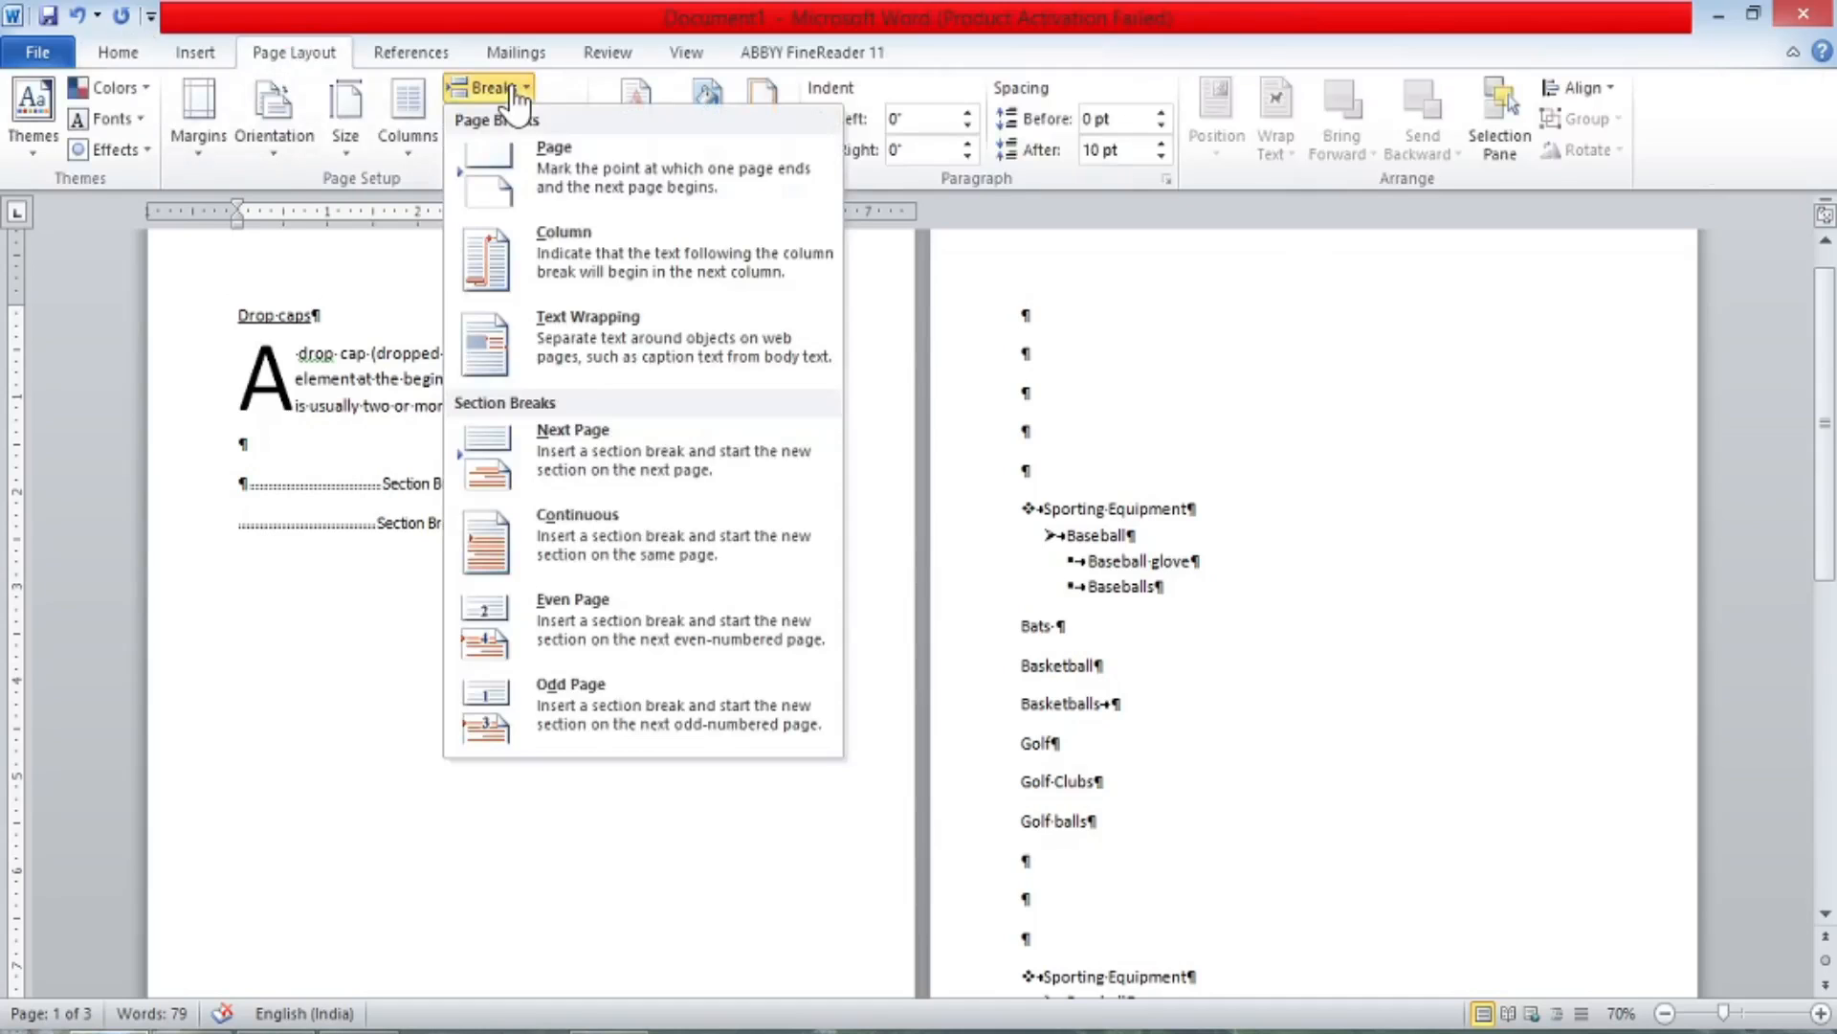
{"action": "left_click", "coordinate": [1031, 436]}
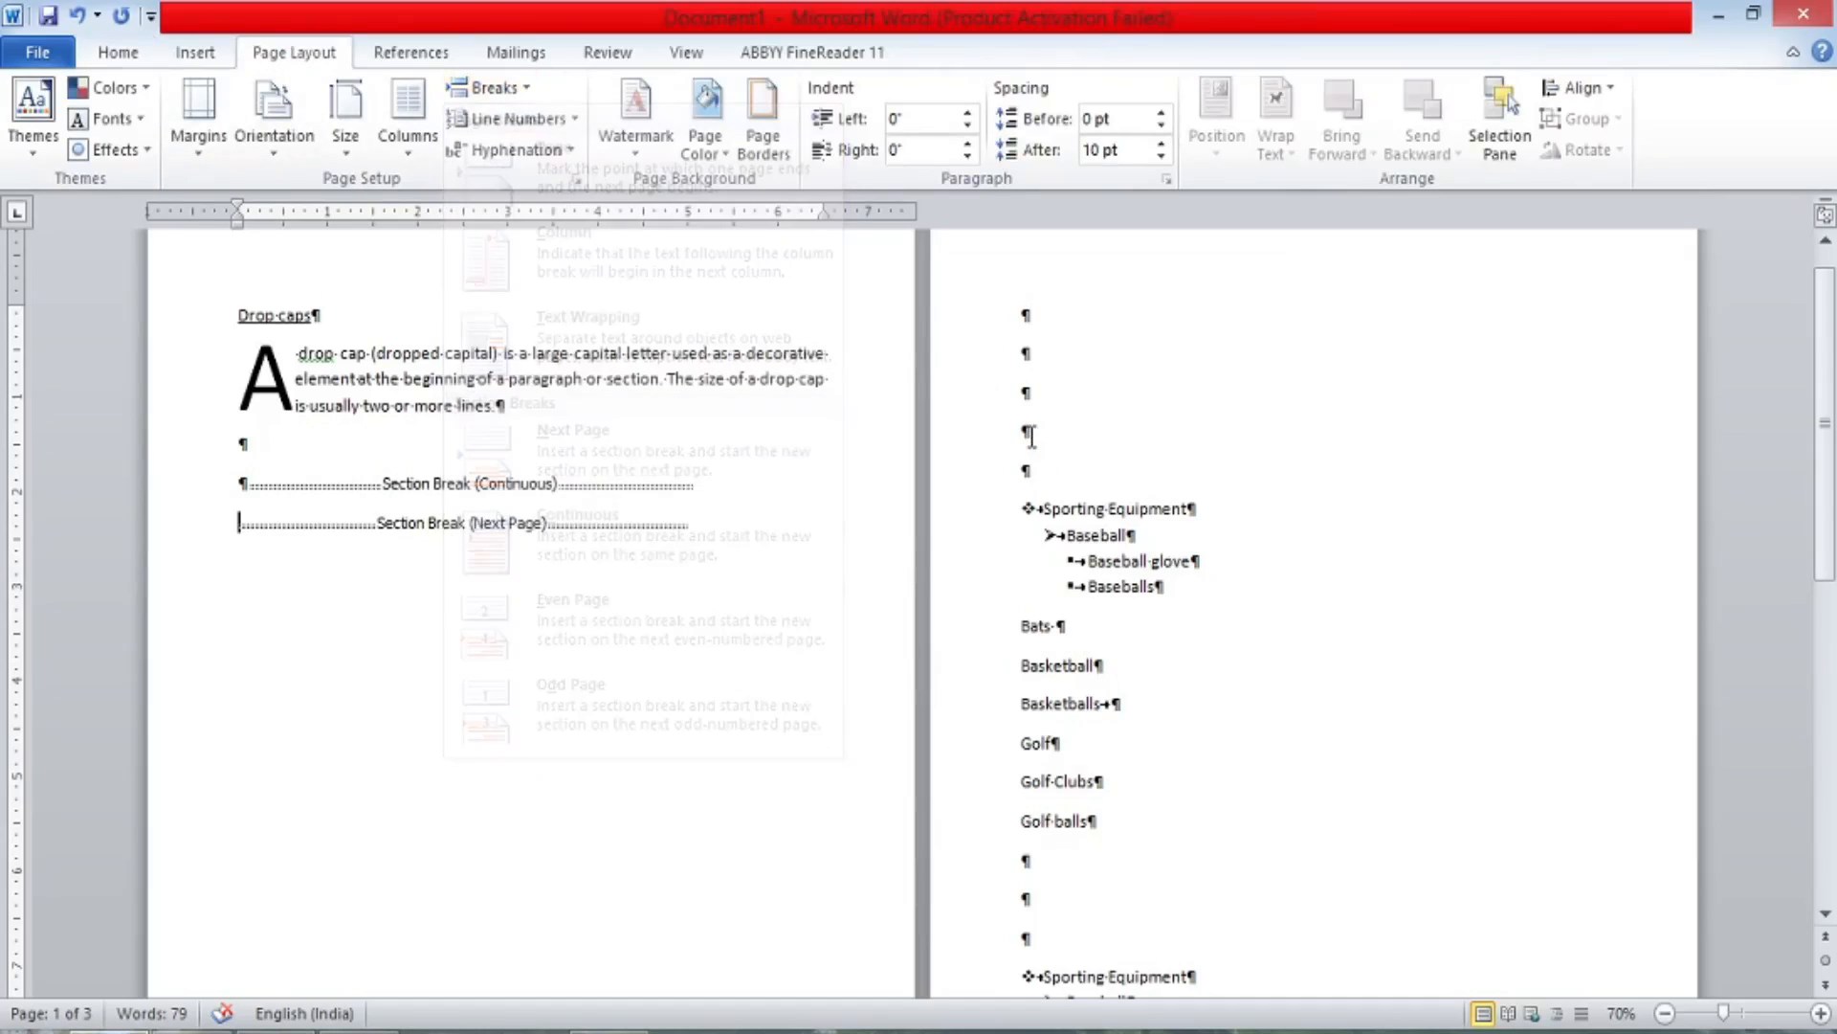